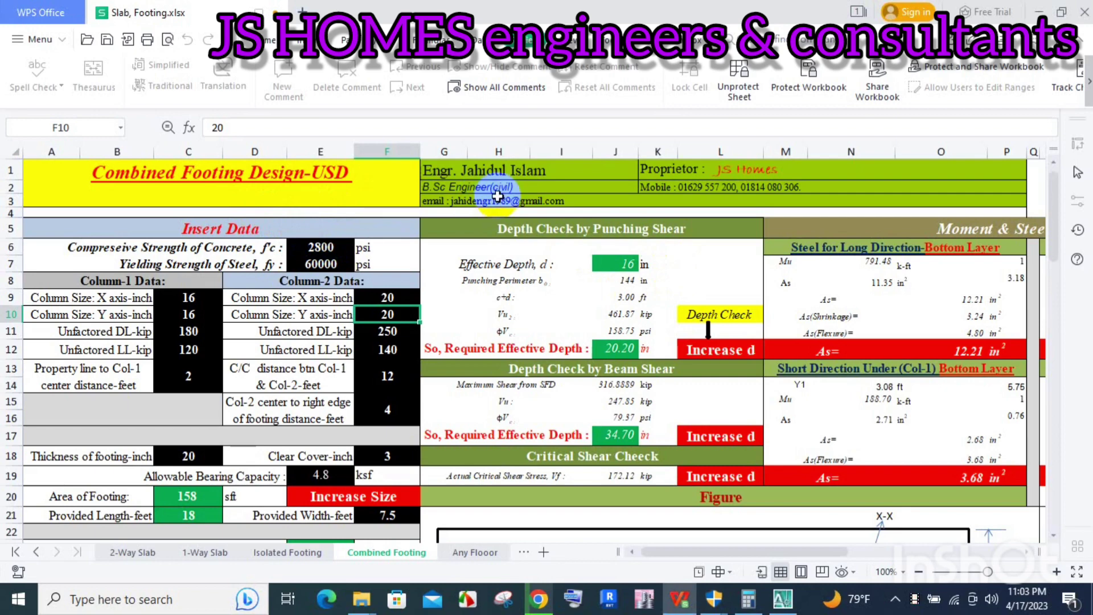
Step: Review the material inputs: concrete strength 2800 psi and steel yield strength 60000 psi
{"action": "scroll", "coordinate": [602, 249], "scroll_direction": "down", "scroll_amount": 4}
{"action": "scroll", "coordinate": [607, 247], "scroll_direction": "down", "scroll_amount": 2}
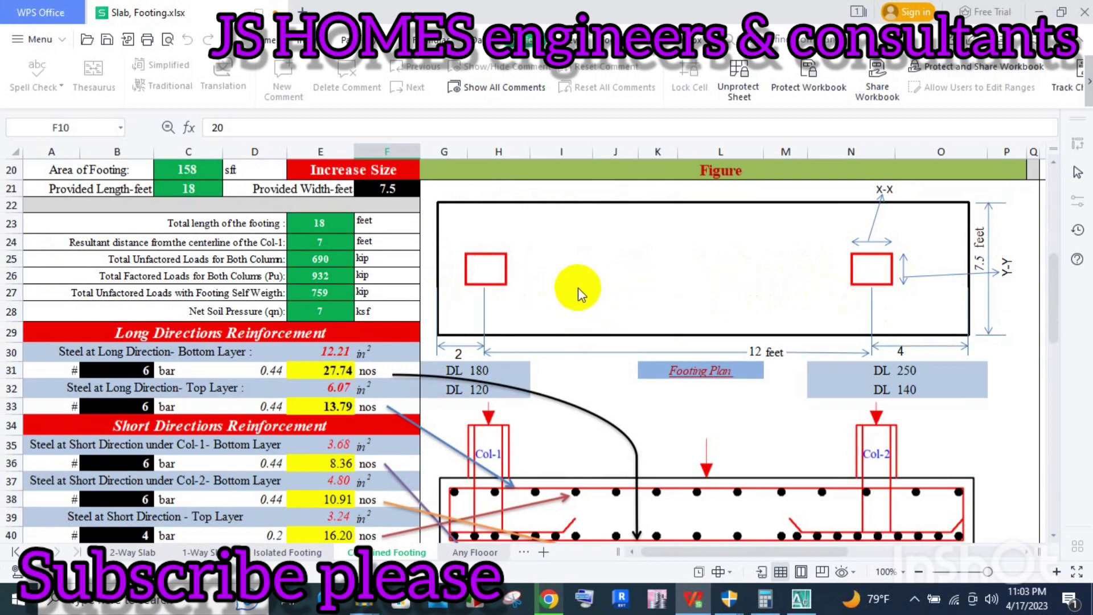
{"action": "scroll", "coordinate": [618, 329], "scroll_direction": "down", "scroll_amount": 2}
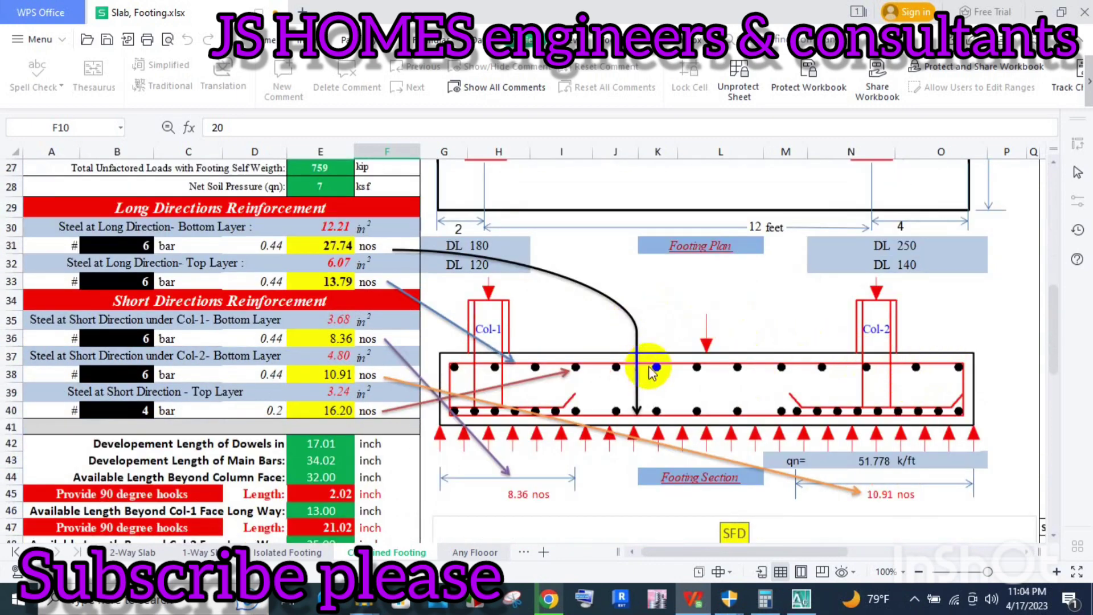
{"action": "scroll", "coordinate": [712, 348], "scroll_direction": "down", "scroll_amount": 1}
{"action": "scroll", "coordinate": [718, 344], "scroll_direction": "down", "scroll_amount": 1}
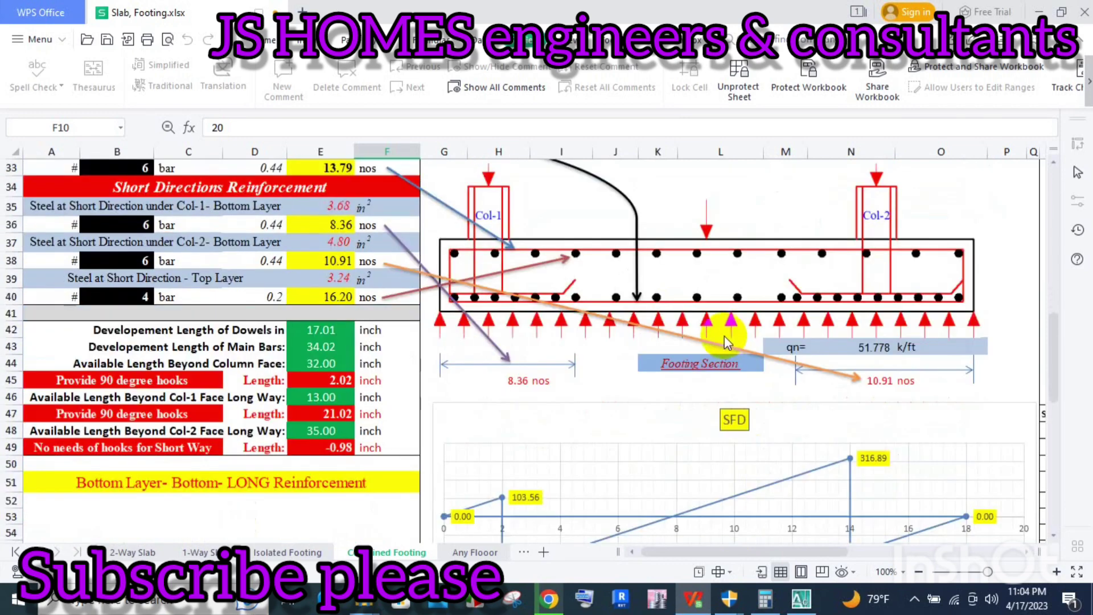
{"action": "scroll", "coordinate": [724, 342], "scroll_direction": "down", "scroll_amount": 2}
{"action": "scroll", "coordinate": [722, 342], "scroll_direction": "down", "scroll_amount": 2}
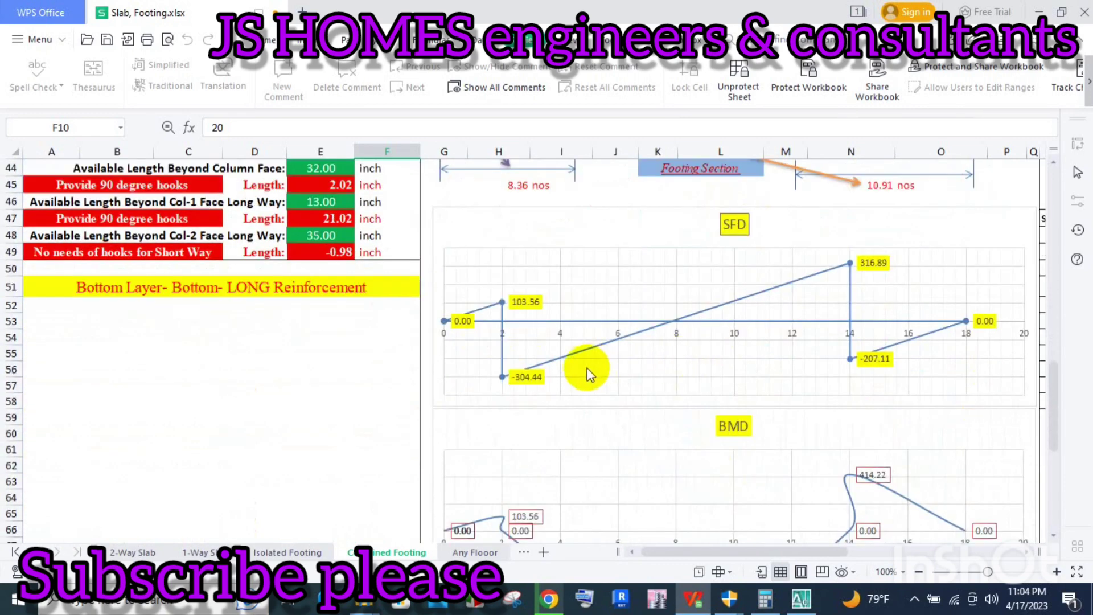
{"action": "scroll", "coordinate": [600, 360], "scroll_direction": "down", "scroll_amount": 4}
{"action": "scroll", "coordinate": [605, 362], "scroll_direction": "down", "scroll_amount": 2}
{"action": "scroll", "coordinate": [603, 371], "scroll_direction": "up", "scroll_amount": 4}
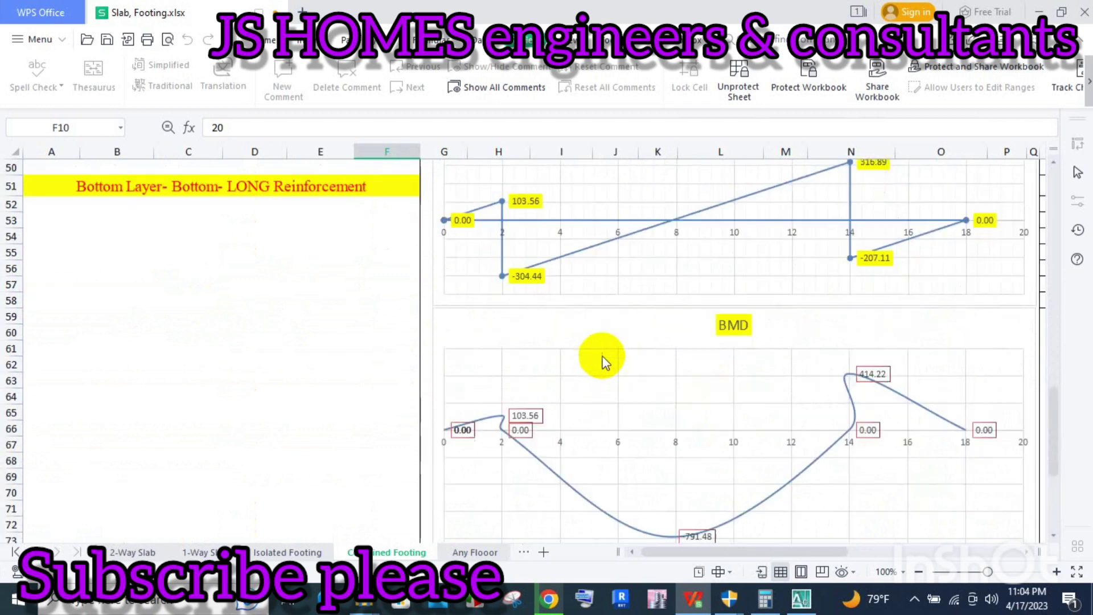
{"action": "scroll", "coordinate": [604, 362], "scroll_direction": "up", "scroll_amount": 2}
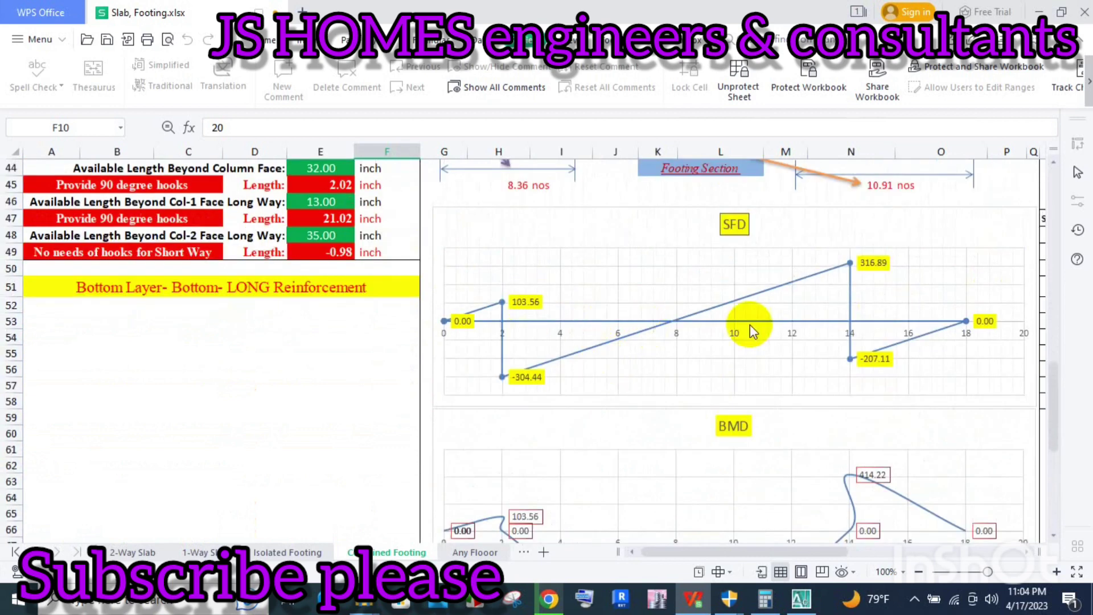
{"action": "scroll", "coordinate": [727, 317], "scroll_direction": "down", "scroll_amount": 3}
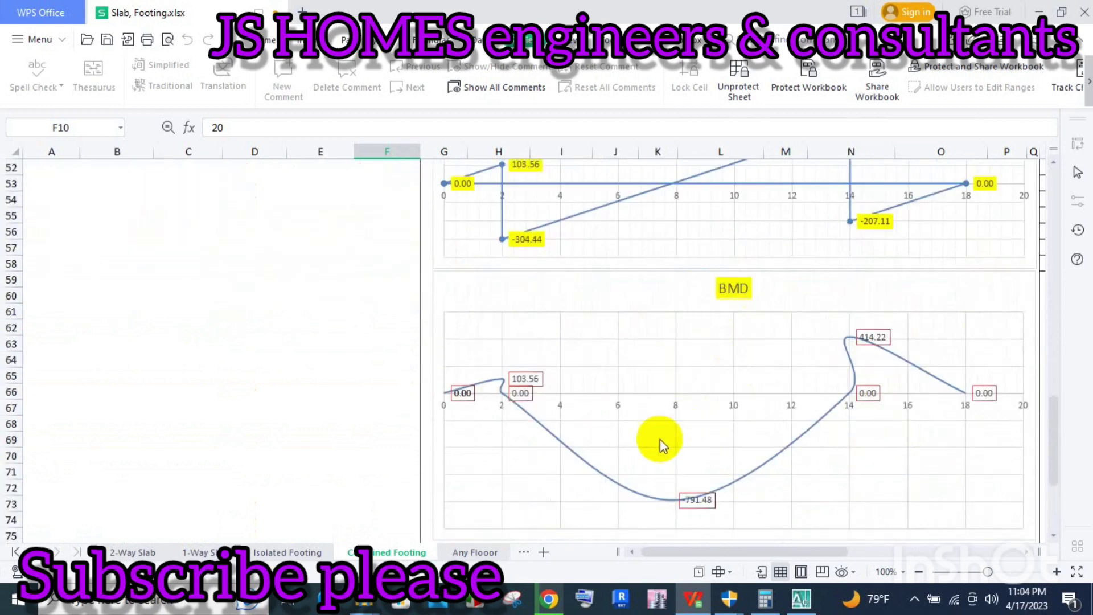
{"action": "scroll", "coordinate": [546, 387], "scroll_direction": "up", "scroll_amount": 1}
{"action": "scroll", "coordinate": [545, 387], "scroll_direction": "up", "scroll_amount": 3}
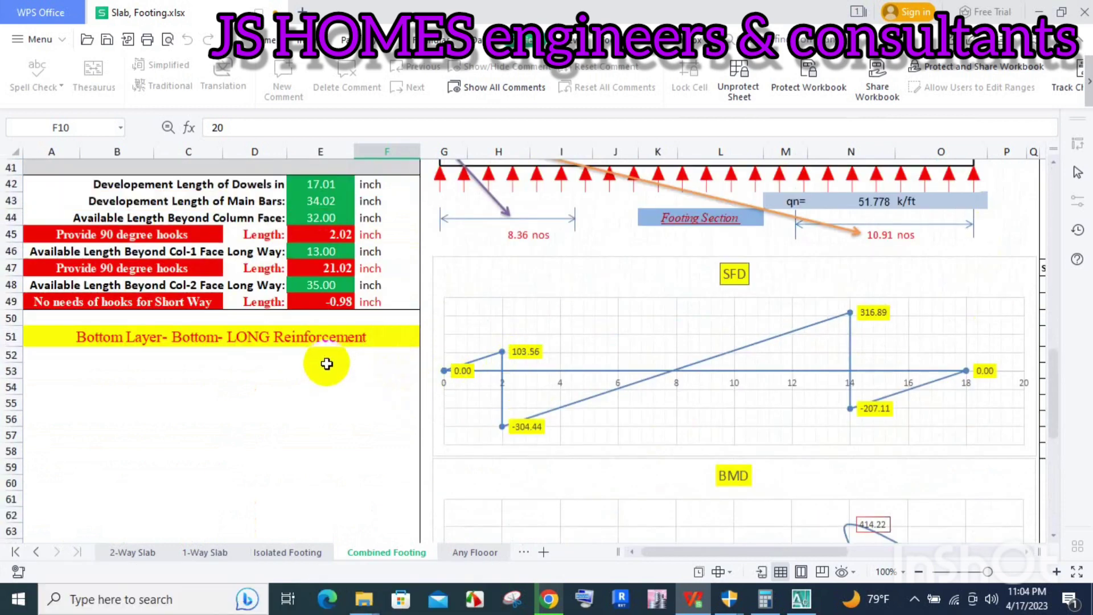
{"action": "scroll", "coordinate": [326, 364], "scroll_direction": "up", "scroll_amount": 2}
{"action": "scroll", "coordinate": [335, 355], "scroll_direction": "up", "scroll_amount": 1}
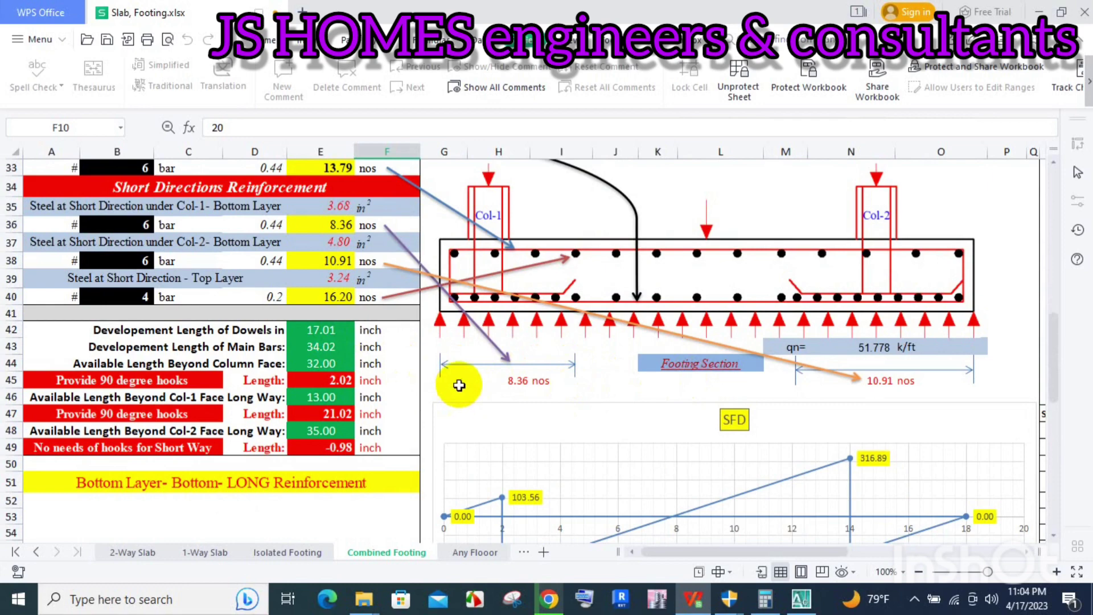
{"action": "scroll", "coordinate": [474, 393], "scroll_direction": "up", "scroll_amount": 3}
{"action": "scroll", "coordinate": [470, 380], "scroll_direction": "up", "scroll_amount": 3}
{"action": "scroll", "coordinate": [471, 376], "scroll_direction": "up", "scroll_amount": 3}
{"action": "scroll", "coordinate": [470, 372], "scroll_direction": "up", "scroll_amount": 3}
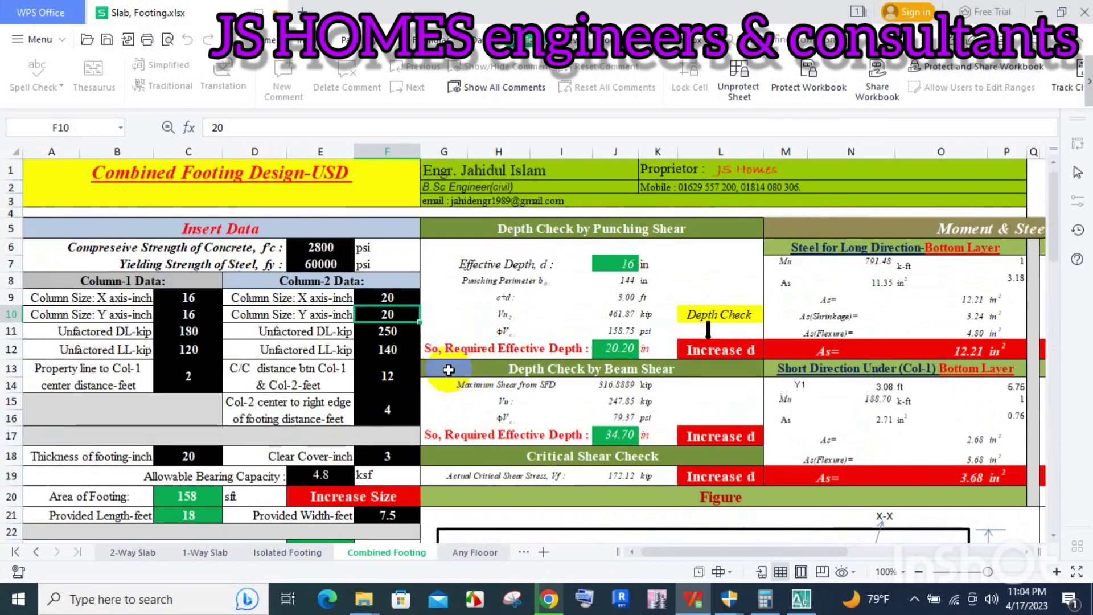
{"action": "left_click", "coordinate": [331, 248]}
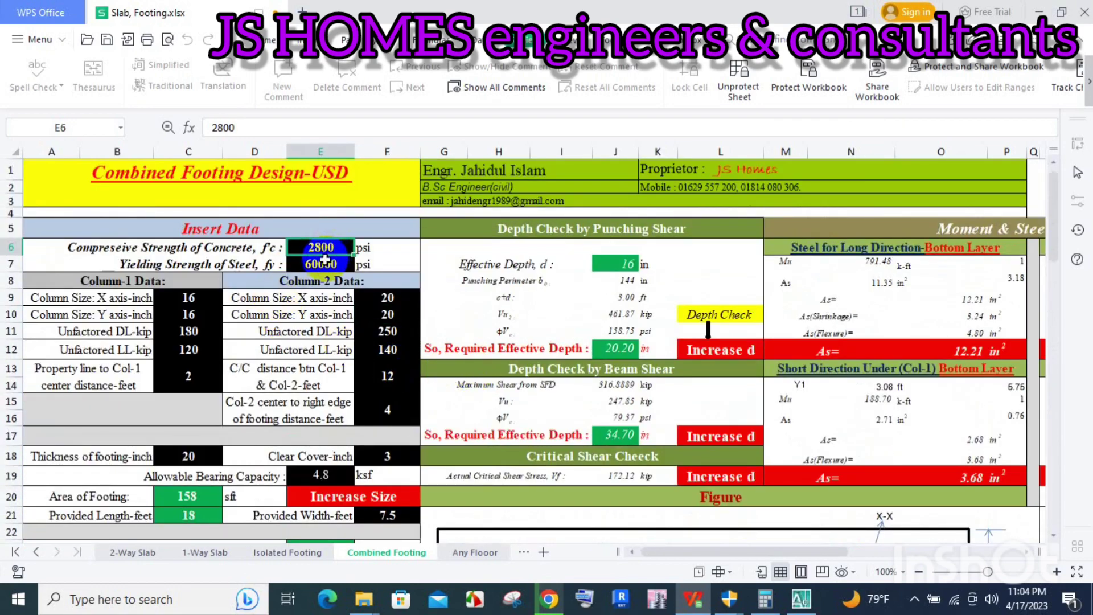
{"action": "left_click", "coordinate": [322, 265]}
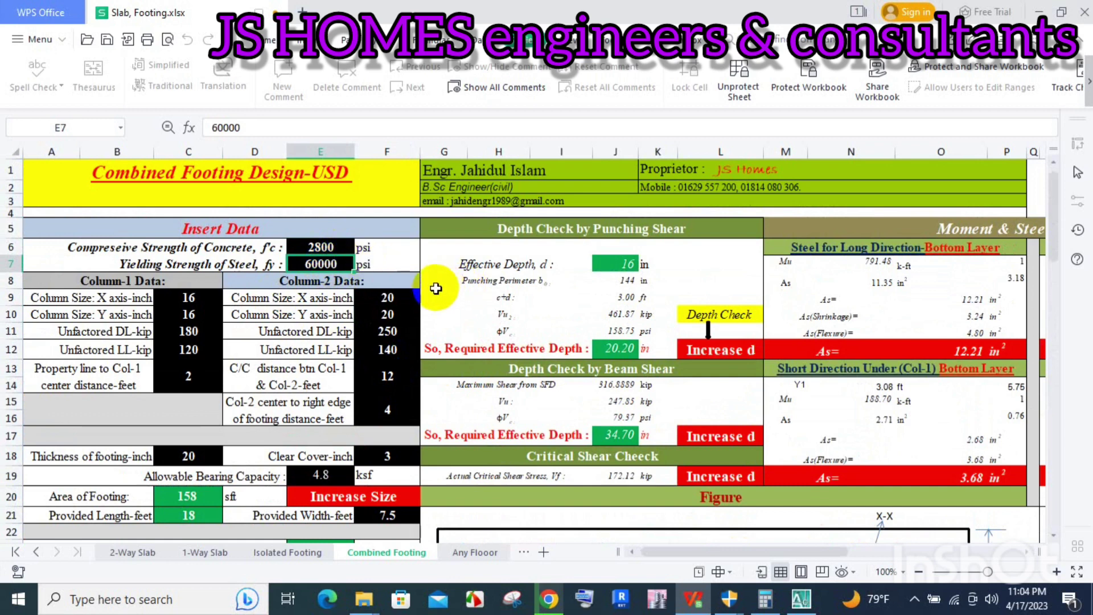
{"action": "left_click", "coordinate": [312, 260]}
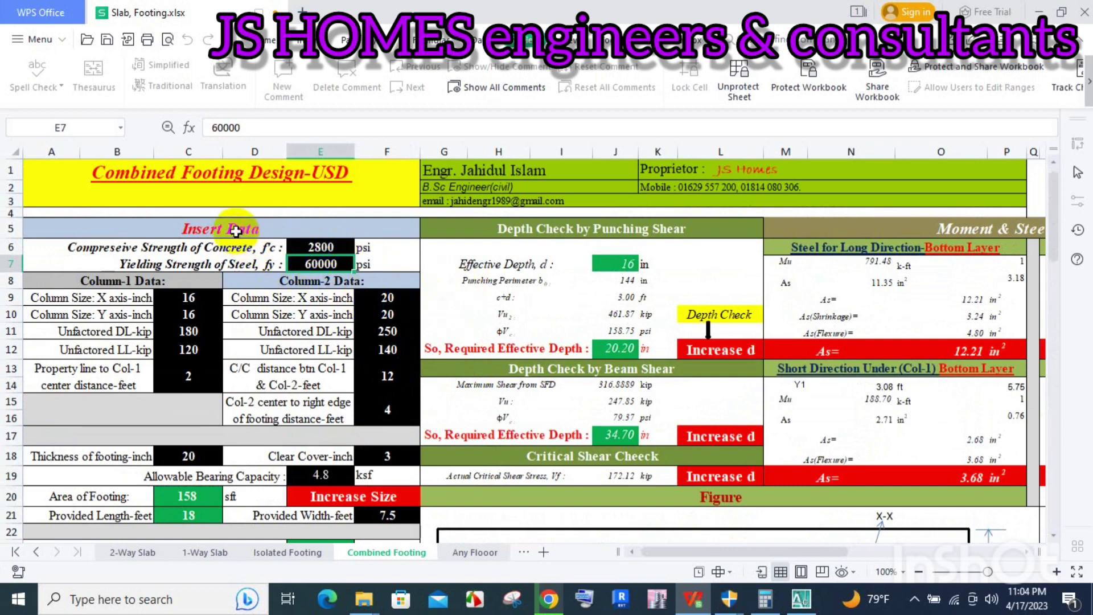
{"action": "left_click", "coordinate": [321, 245]}
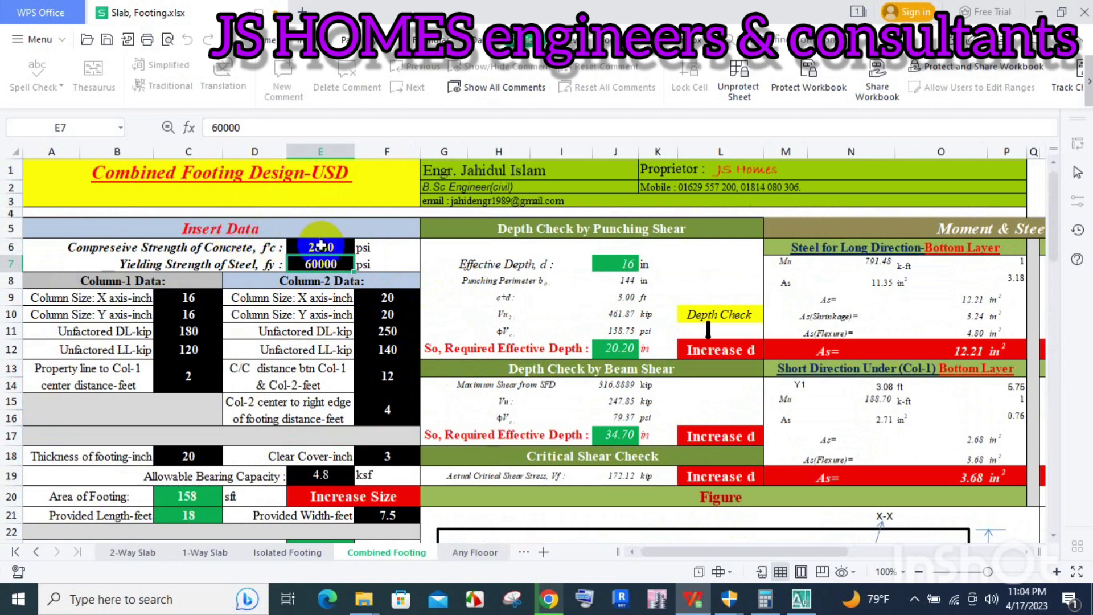
{"action": "mouse_move", "coordinate": [323, 246]}
{"action": "left_mouse_down"}
{"action": "mouse_move", "coordinate": [301, 259]}
{"action": "mouse_move", "coordinate": [329, 270]}
{"action": "left_mouse_up"}
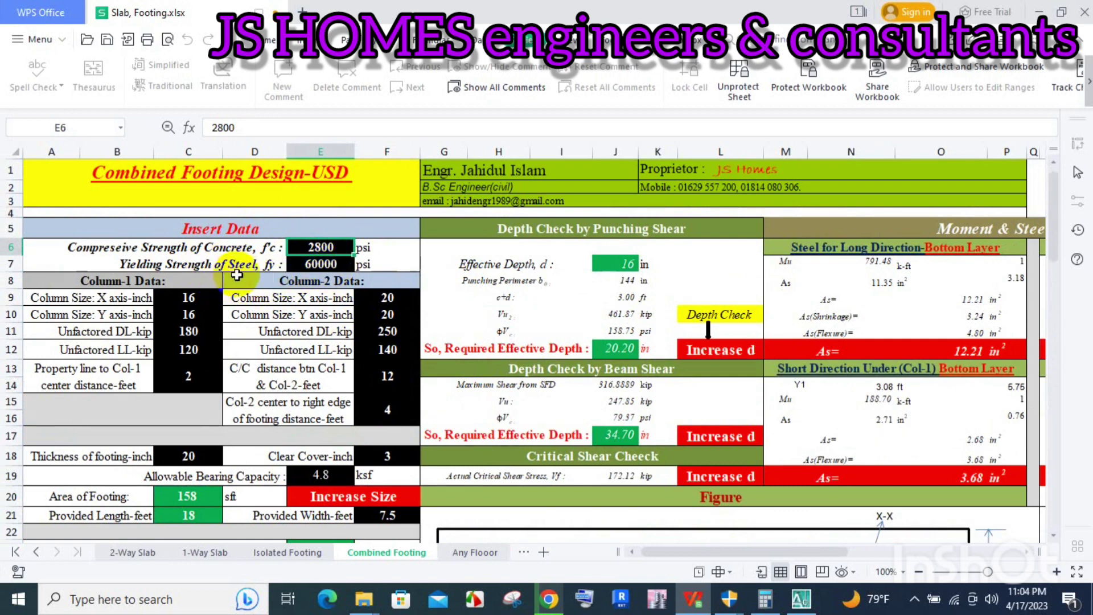
{"action": "left_click", "coordinate": [324, 265]}
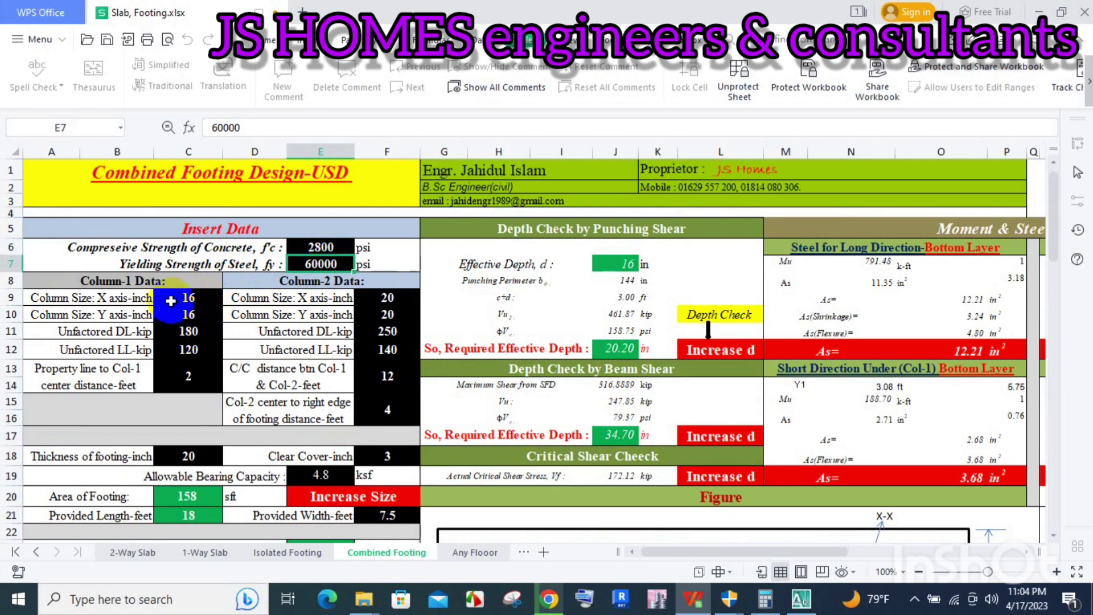
Step: Review column sizes, 140 kip live load, 4 ft edge distance, 20 in thickness, 3 in cover, 4.8 ksf bearing
{"action": "left_click", "coordinate": [171, 301]}
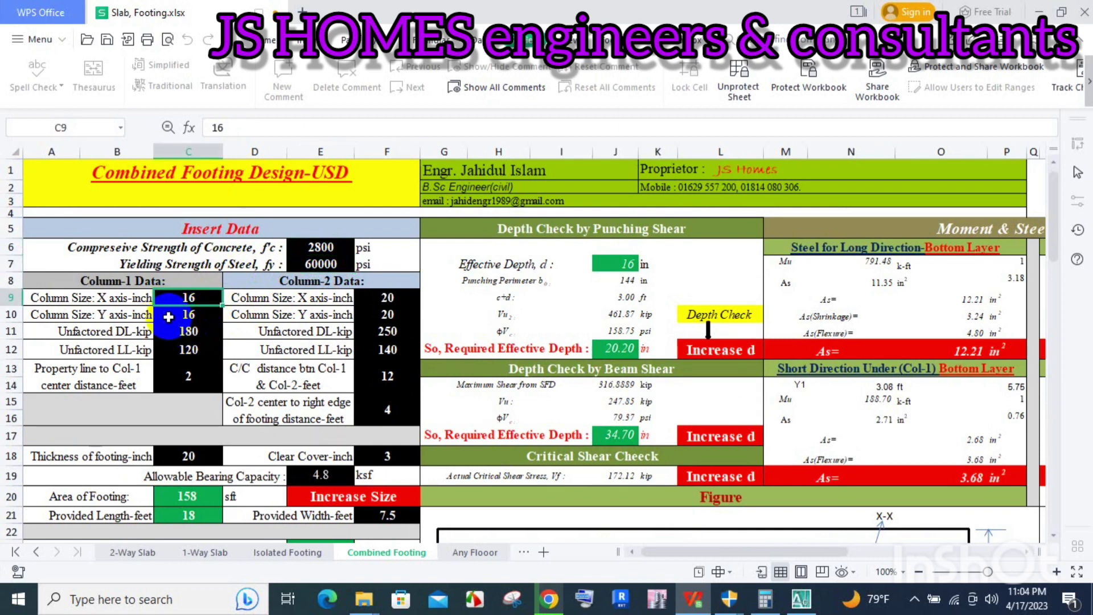
{"action": "left_click", "coordinate": [387, 313]}
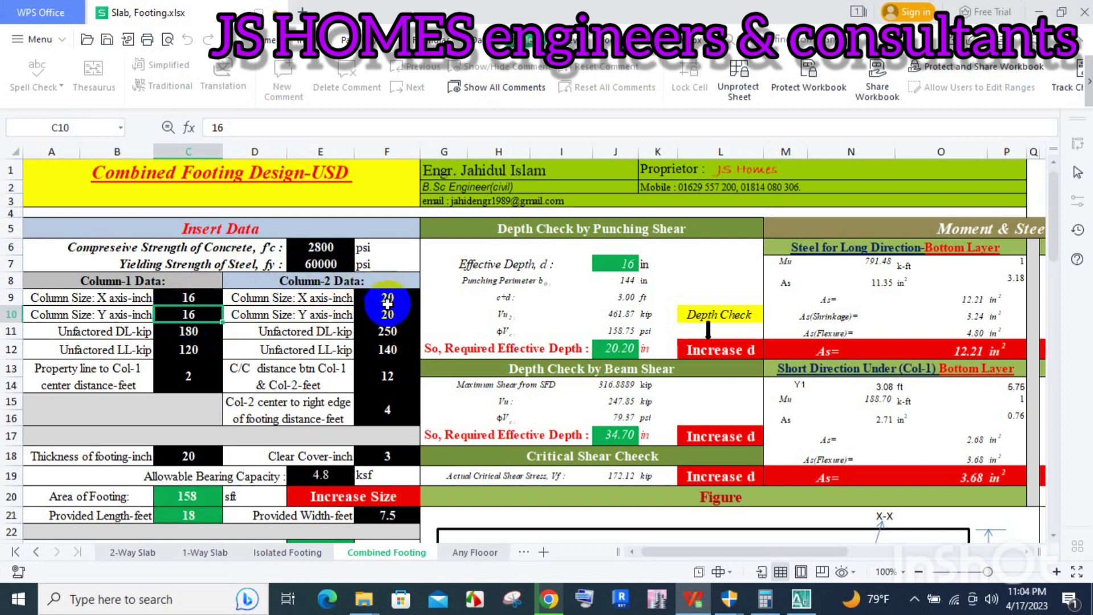
{"action": "left_click", "coordinate": [380, 357]}
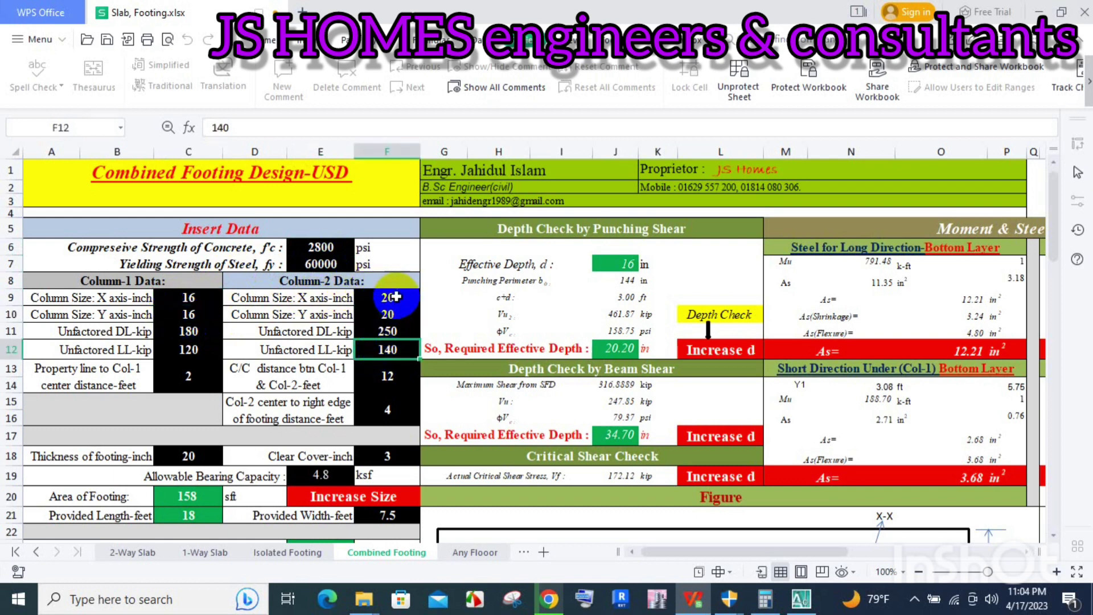
{"action": "left_click", "coordinate": [391, 313]}
{"action": "left_click", "coordinate": [387, 349]}
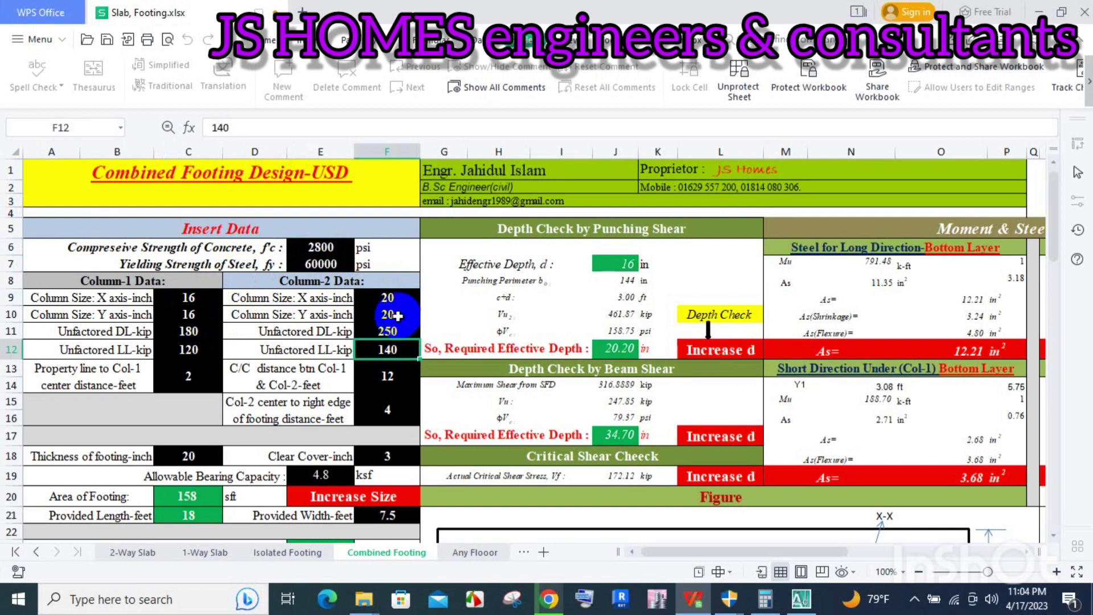
{"action": "scroll", "coordinate": [396, 315], "scroll_direction": "down", "scroll_amount": 2}
{"action": "left_click", "coordinate": [387, 281]}
{"action": "left_click", "coordinate": [381, 322]}
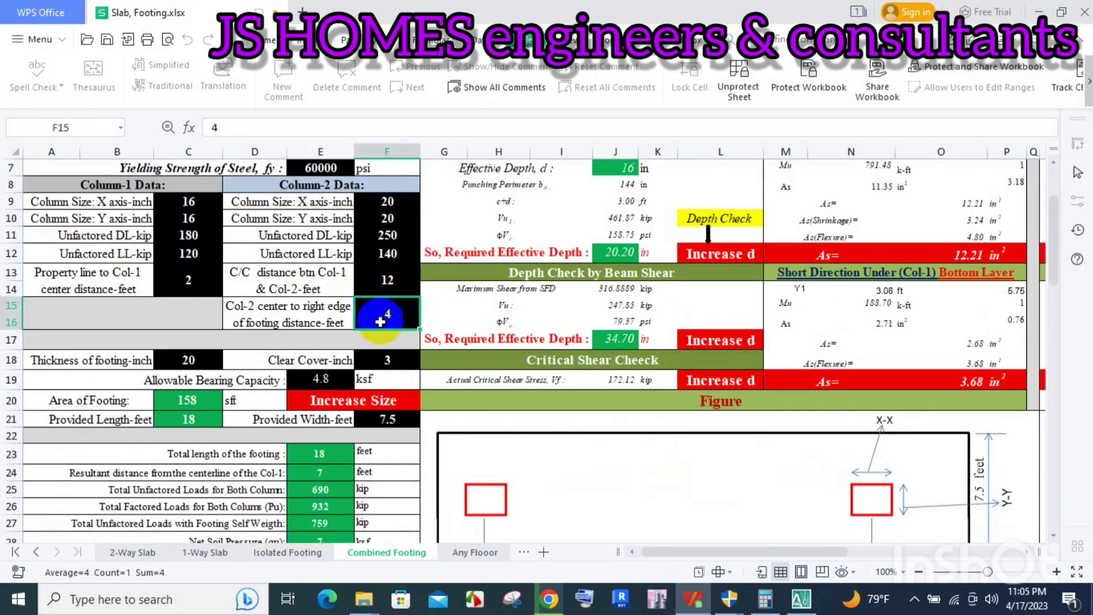
{"action": "left_click", "coordinate": [188, 359]}
{"action": "left_click", "coordinate": [387, 360]}
{"action": "left_click", "coordinate": [317, 383]}
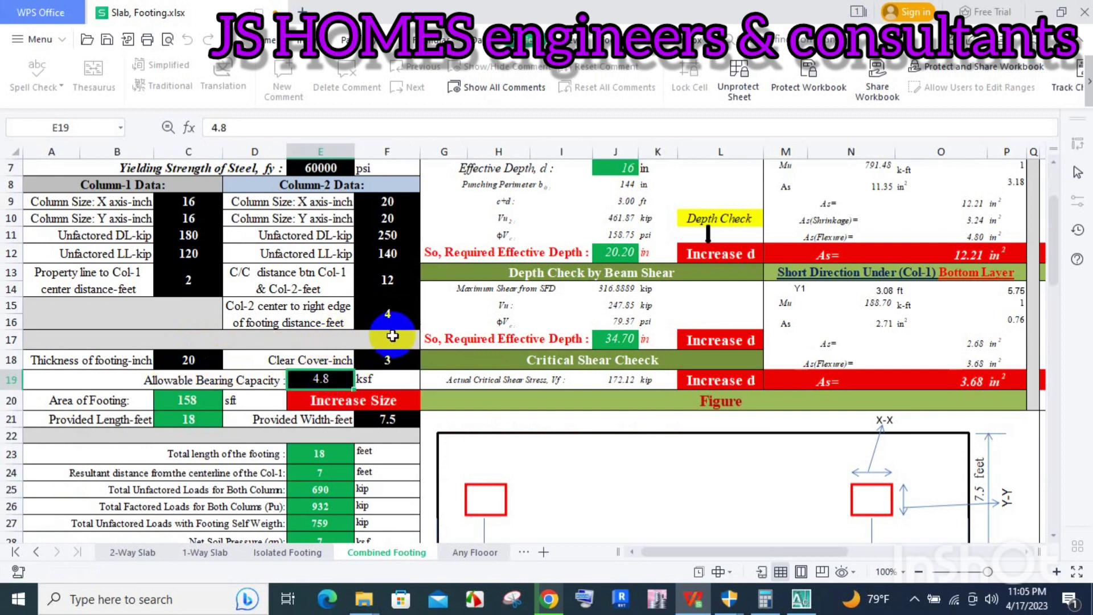
Step: Review the 7.5 ft provided footing width and the long- and short-direction bar sizes
{"action": "scroll", "coordinate": [382, 331], "scroll_direction": "down", "scroll_amount": 3}
{"action": "left_click", "coordinate": [387, 284]}
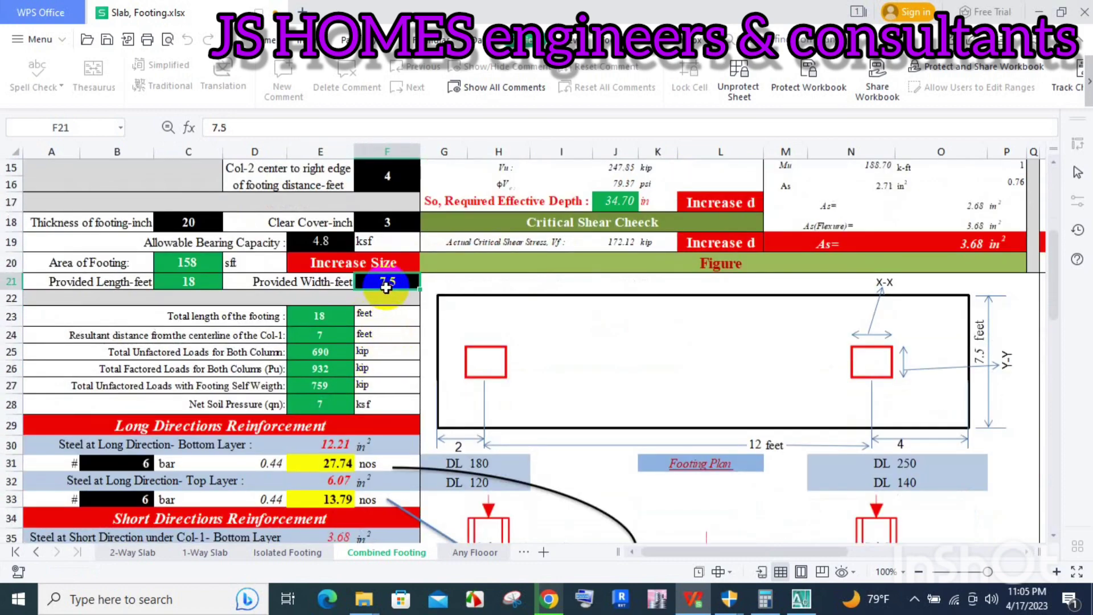
{"action": "scroll", "coordinate": [386, 288], "scroll_direction": "down", "scroll_amount": 2}
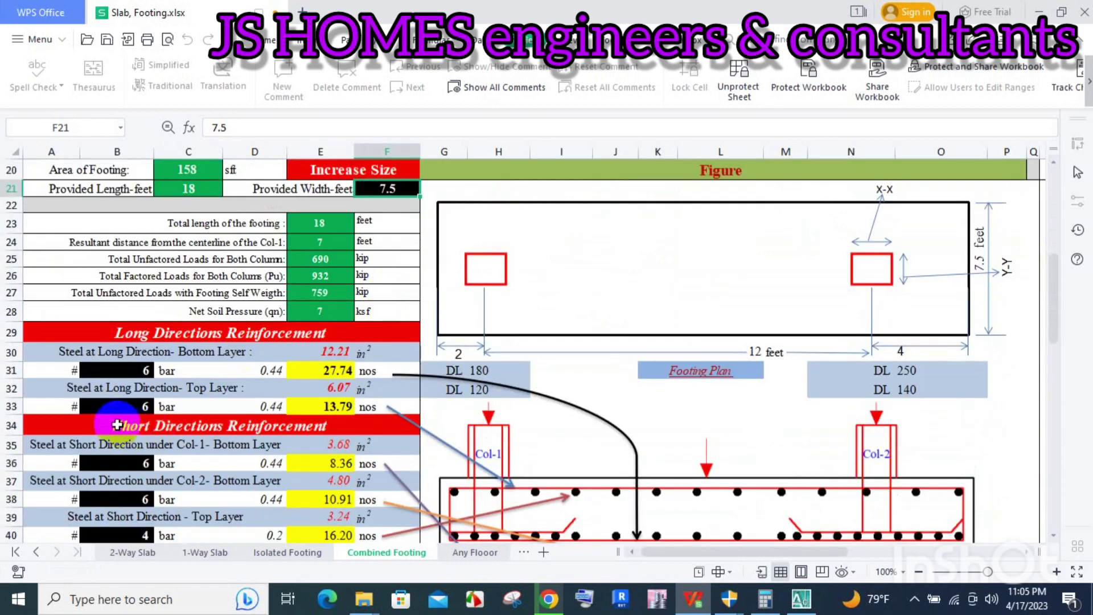
{"action": "left_click", "coordinate": [131, 373]}
{"action": "left_click", "coordinate": [131, 407]}
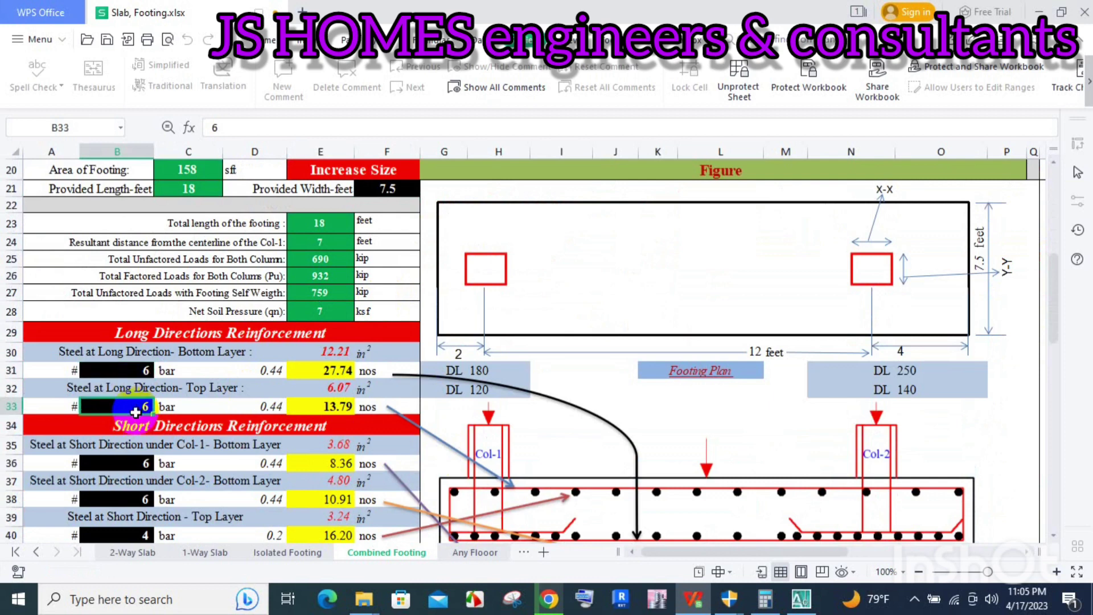
{"action": "left_click", "coordinate": [129, 466]}
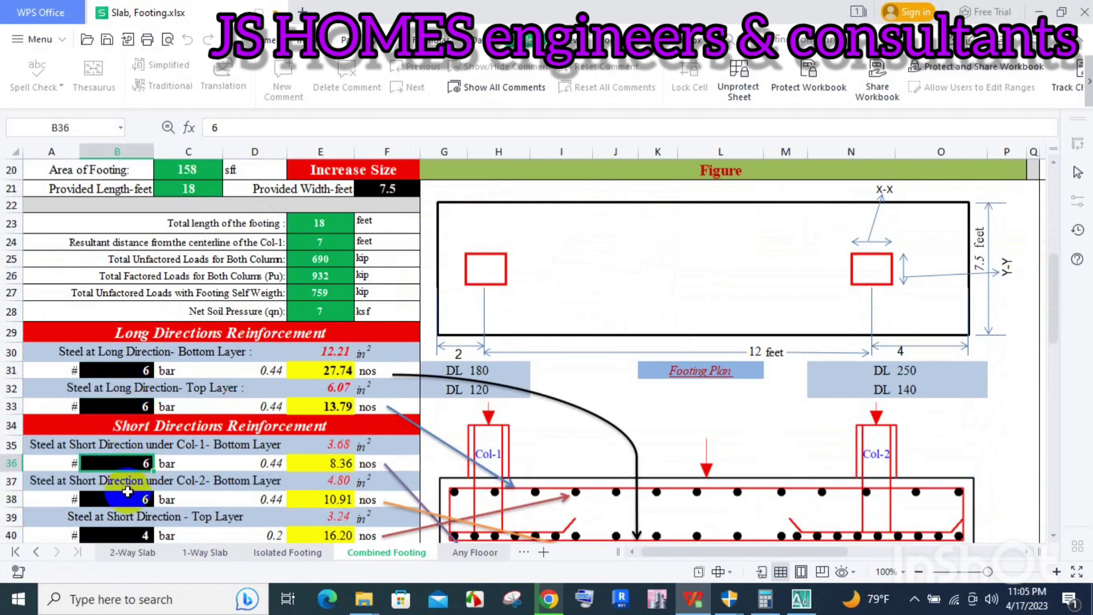
{"action": "left_click", "coordinate": [139, 504]}
{"action": "left_click", "coordinate": [138, 538]}
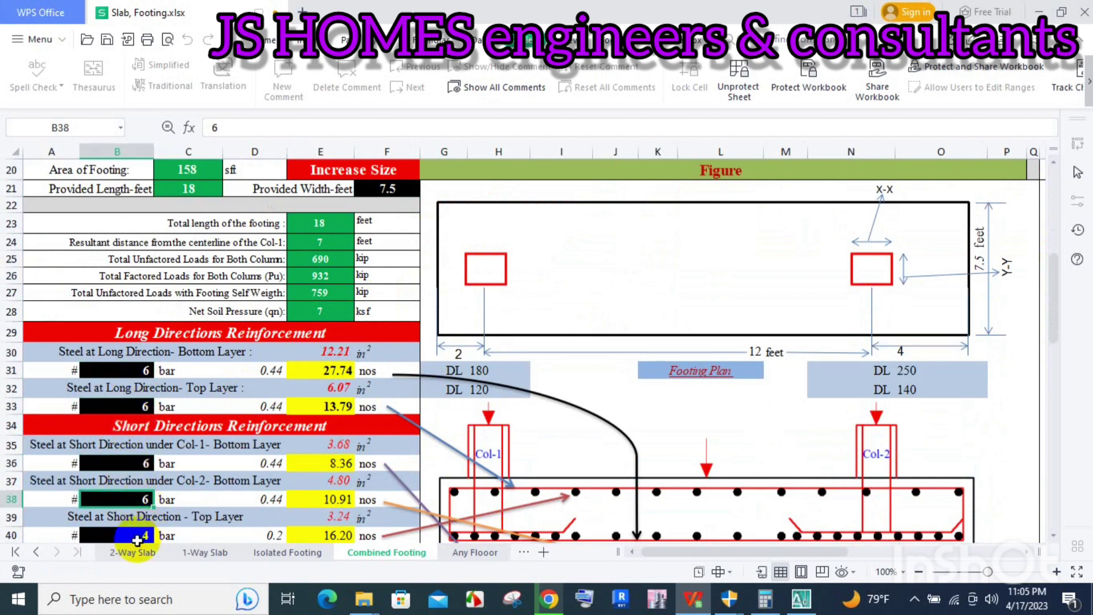
{"action": "scroll", "coordinate": [131, 502], "scroll_direction": "down", "scroll_amount": 2}
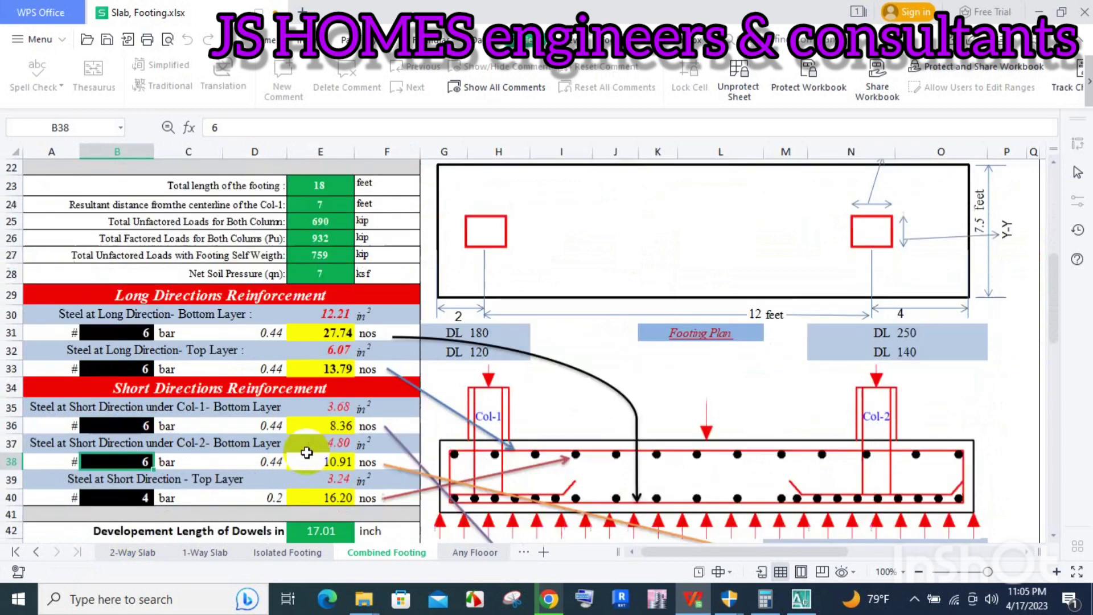
{"action": "left_click", "coordinate": [129, 462]}
Step: Scroll through the rest of the footing sheet and back up to the material inputs
{"action": "scroll", "coordinate": [308, 422], "scroll_direction": "down", "scroll_amount": 2}
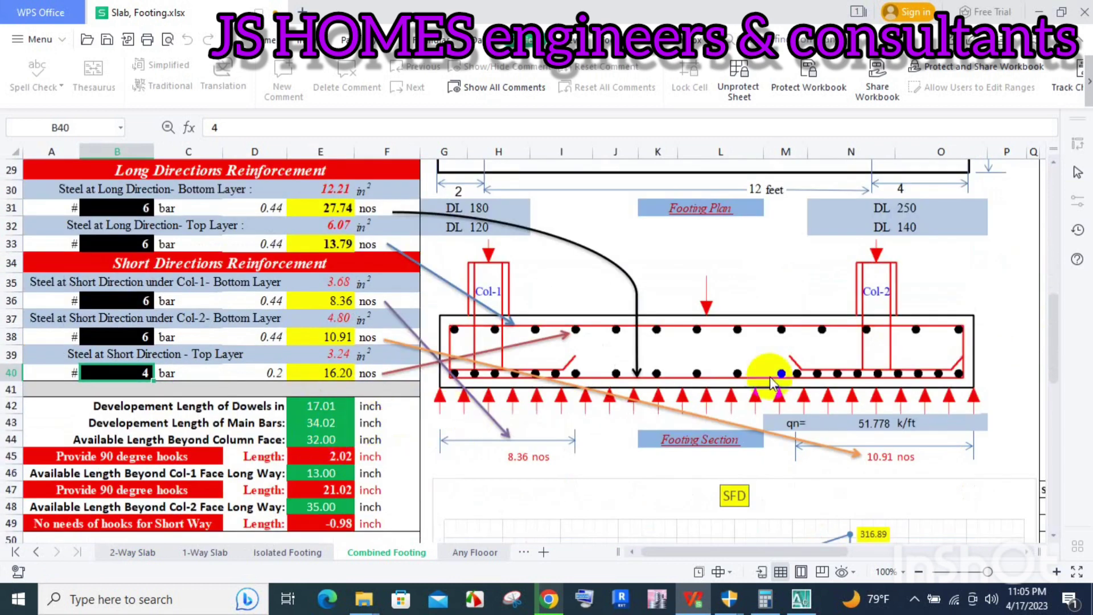
{"action": "scroll", "coordinate": [251, 466], "scroll_direction": "down", "scroll_amount": 1}
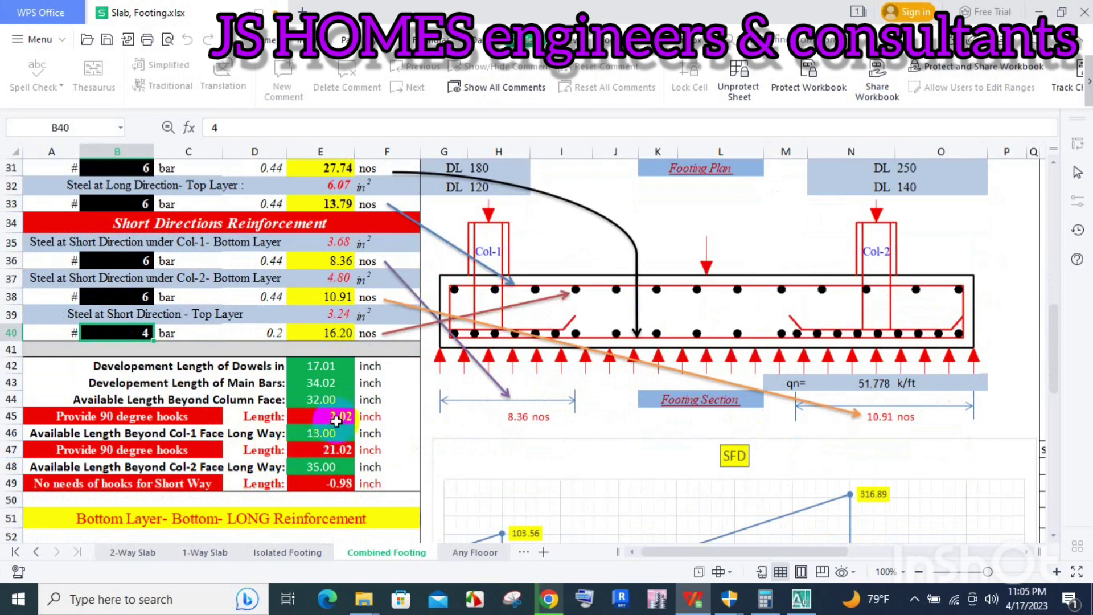
{"action": "scroll", "coordinate": [337, 435], "scroll_direction": "down", "scroll_amount": 2}
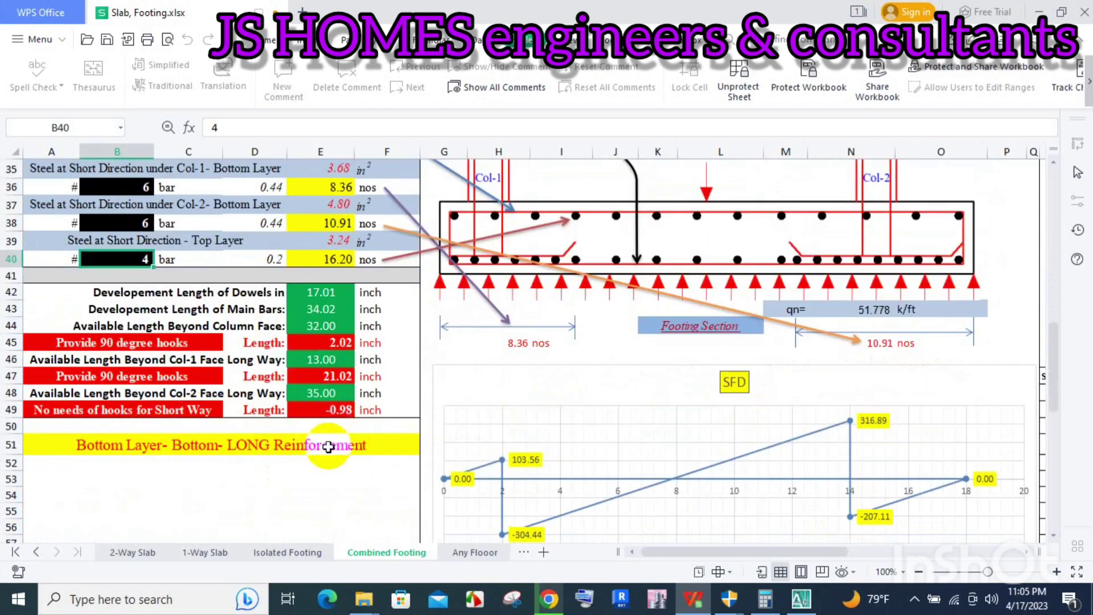
{"action": "scroll", "coordinate": [324, 438], "scroll_direction": "down", "scroll_amount": 3}
{"action": "scroll", "coordinate": [322, 440], "scroll_direction": "down", "scroll_amount": 2}
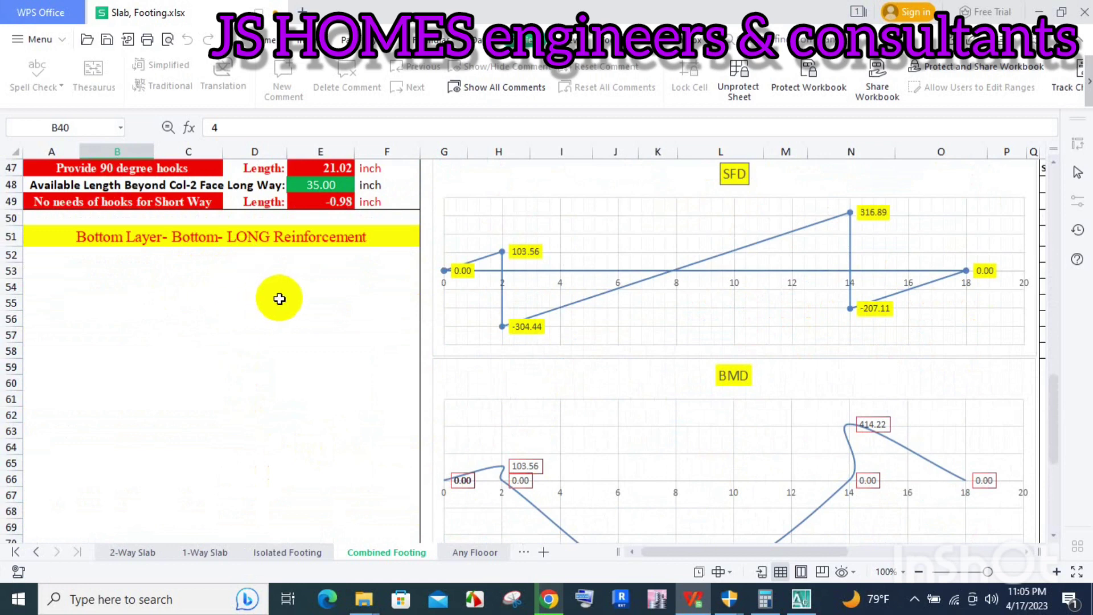
{"action": "scroll", "coordinate": [349, 285], "scroll_direction": "up", "scroll_amount": 1}
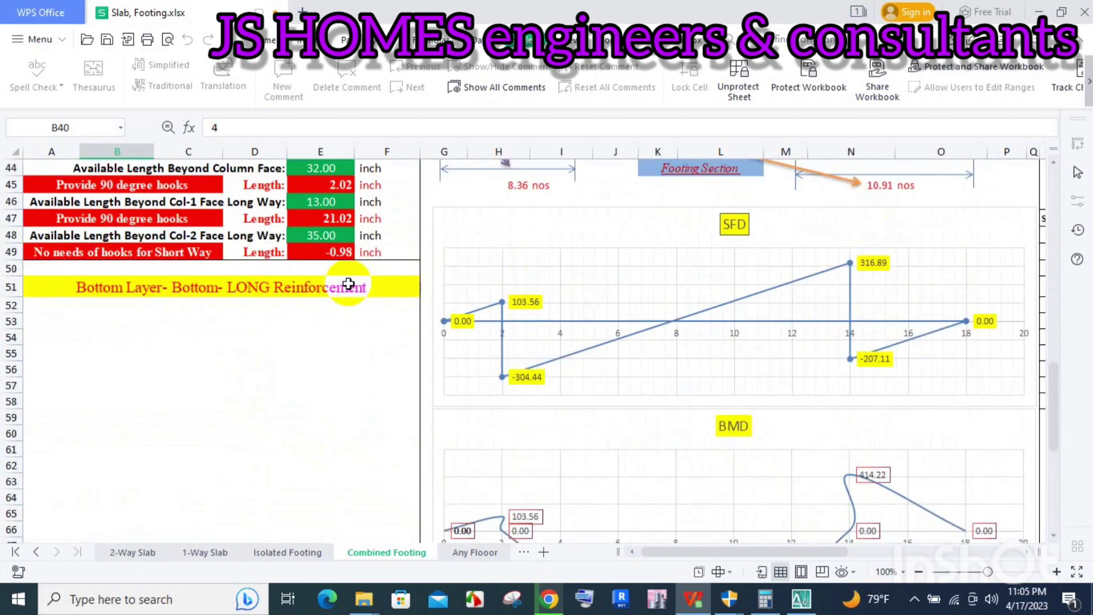
{"action": "scroll", "coordinate": [453, 291], "scroll_direction": "up", "scroll_amount": 2}
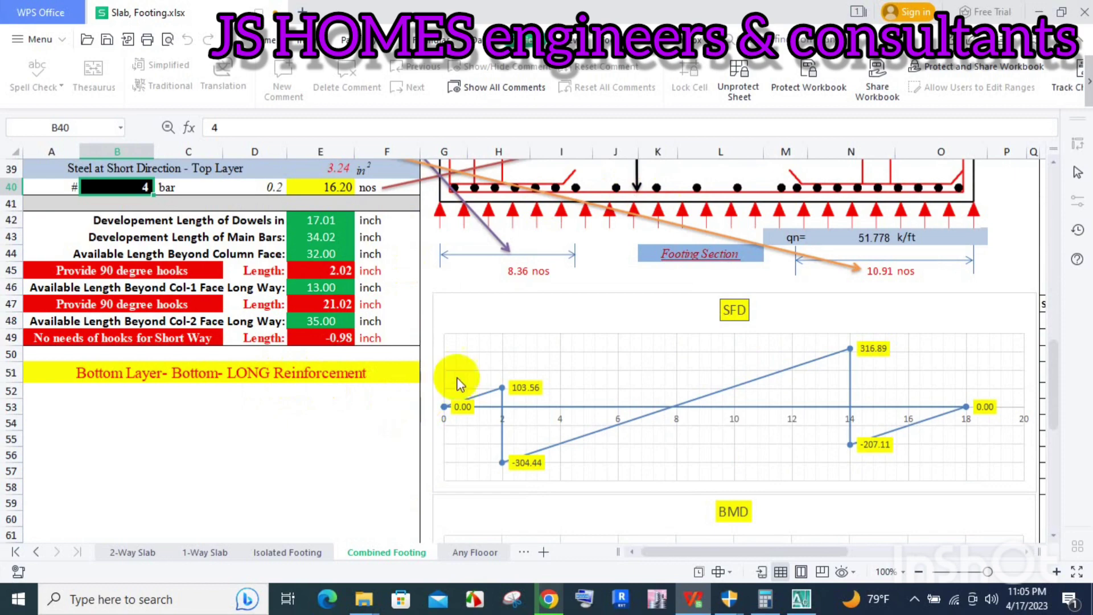
{"action": "scroll", "coordinate": [559, 324], "scroll_direction": "up", "scroll_amount": 3}
{"action": "scroll", "coordinate": [559, 324], "scroll_direction": "up", "scroll_amount": 4}
{"action": "scroll", "coordinate": [577, 315], "scroll_direction": "up", "scroll_amount": 5}
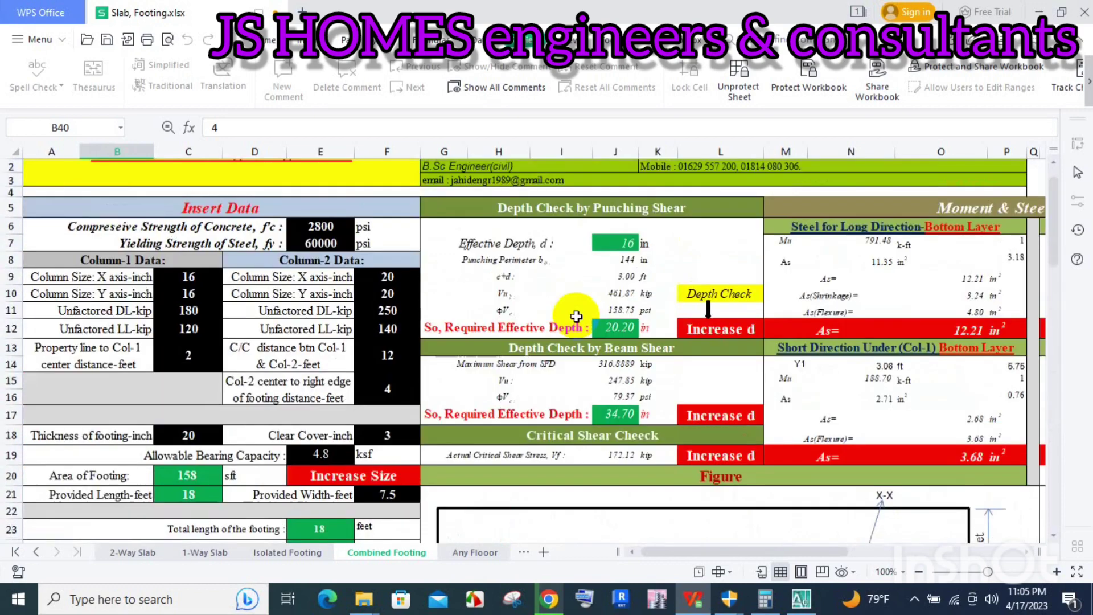
{"action": "scroll", "coordinate": [577, 315], "scroll_direction": "up", "scroll_amount": 1}
{"action": "mouse_move", "coordinate": [713, 552]}
{"action": "left_mouse_down"}
{"action": "mouse_move", "coordinate": [848, 550]}
{"action": "mouse_move", "coordinate": [639, 551]}
{"action": "left_mouse_up"}
{"action": "scroll", "coordinate": [495, 381], "scroll_direction": "down", "scroll_amount": 1}
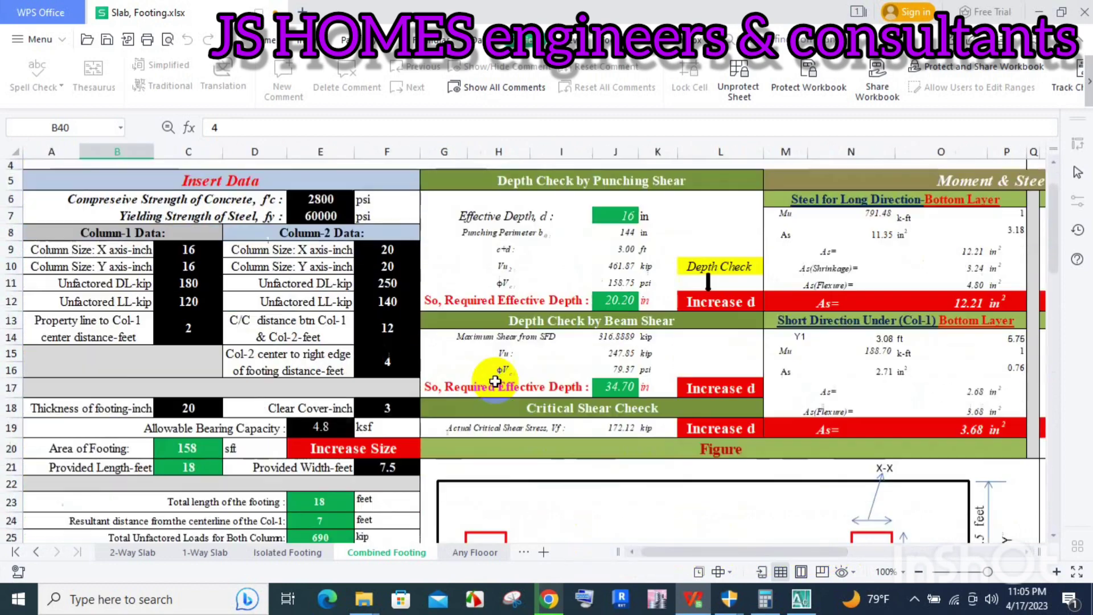
{"action": "scroll", "coordinate": [495, 381], "scroll_direction": "down", "scroll_amount": 1}
{"action": "scroll", "coordinate": [495, 380], "scroll_direction": "down", "scroll_amount": 2}
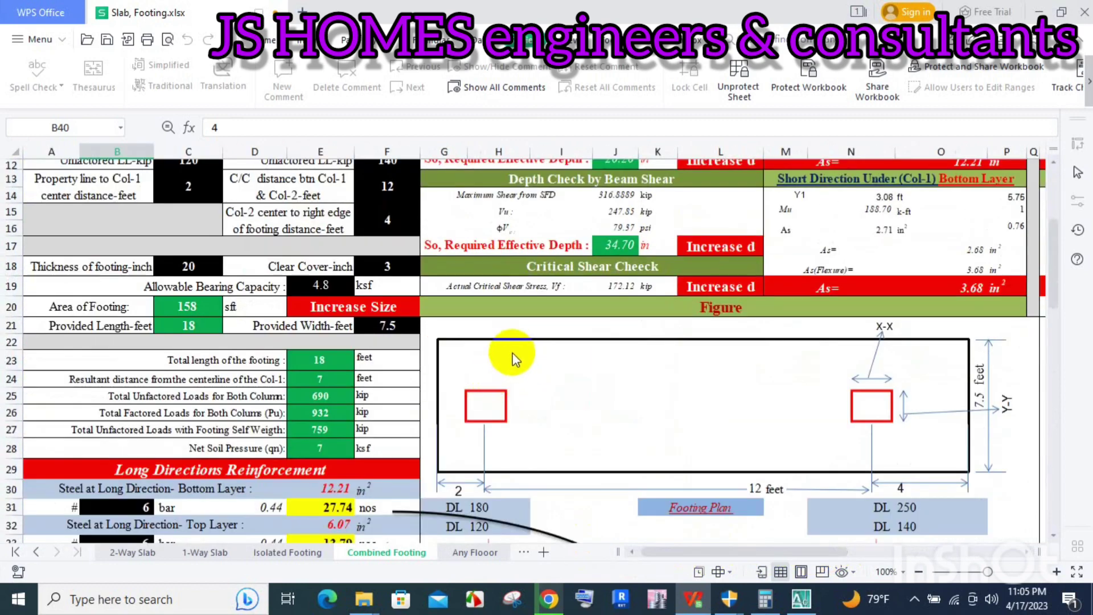
{"action": "scroll", "coordinate": [504, 357], "scroll_direction": "down", "scroll_amount": 2}
{"action": "scroll", "coordinate": [341, 358], "scroll_direction": "down", "scroll_amount": 2}
{"action": "scroll", "coordinate": [308, 393], "scroll_direction": "down", "scroll_amount": 2}
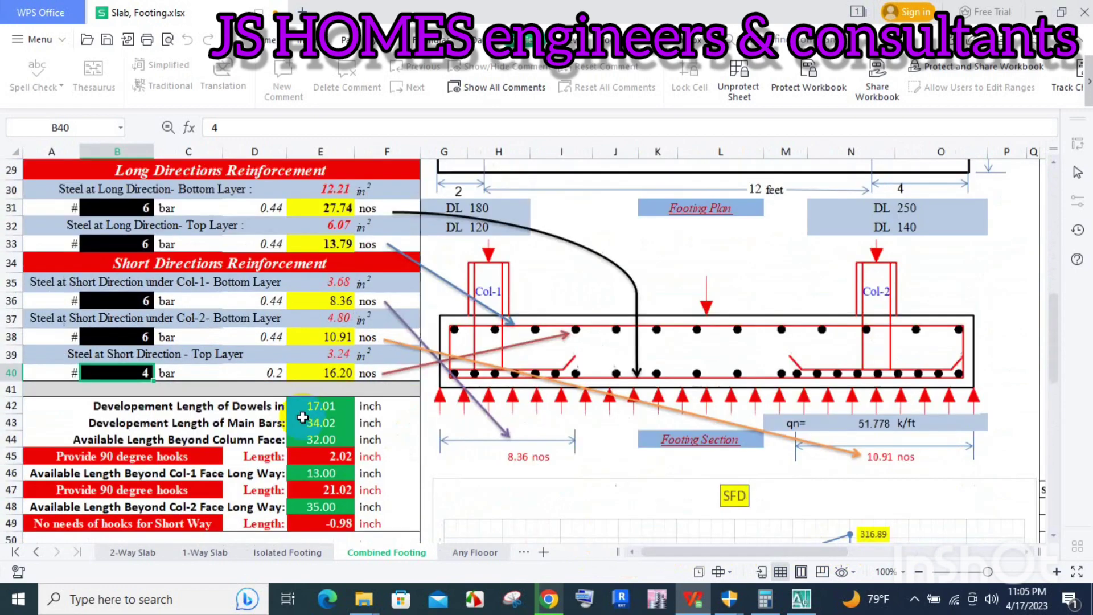
{"action": "scroll", "coordinate": [285, 427], "scroll_direction": "down", "scroll_amount": 2}
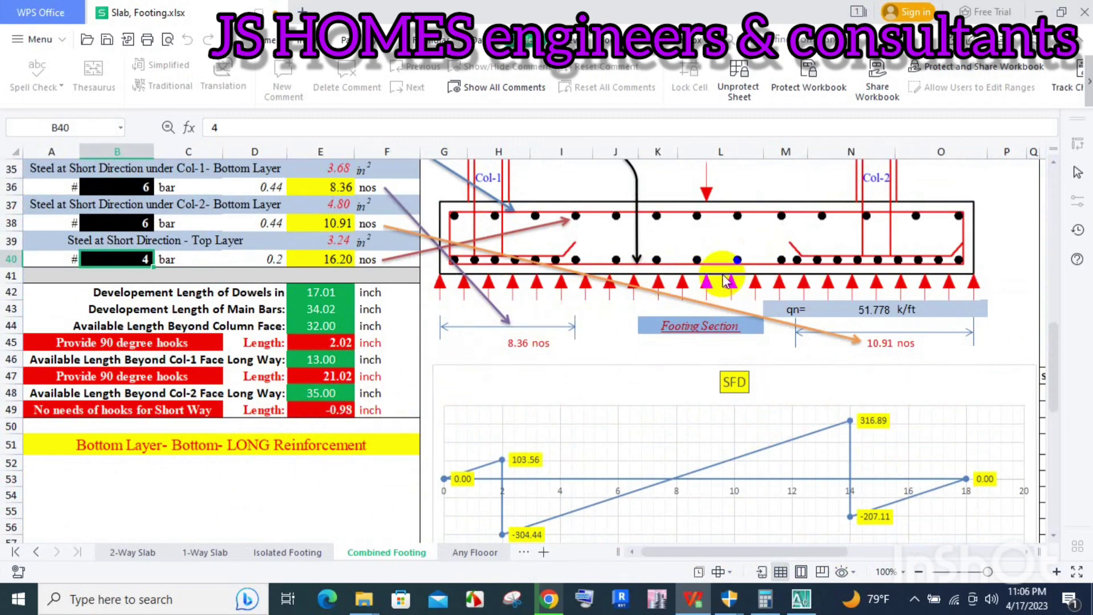
{"action": "scroll", "coordinate": [520, 285], "scroll_direction": "down", "scroll_amount": 3}
{"action": "scroll", "coordinate": [529, 296], "scroll_direction": "up", "scroll_amount": 4}
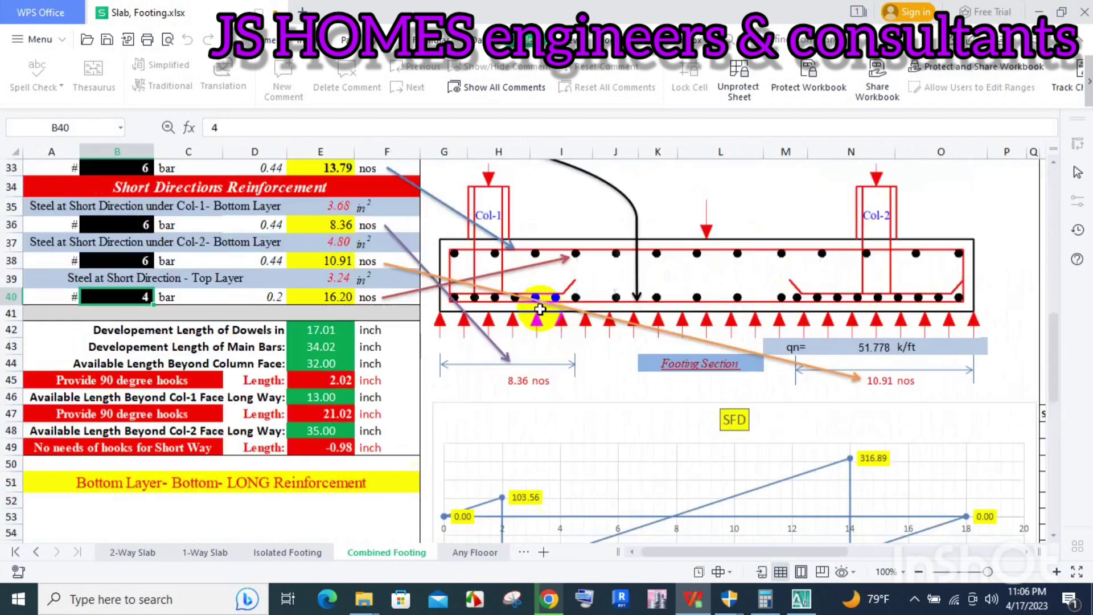
{"action": "scroll", "coordinate": [539, 309], "scroll_direction": "up", "scroll_amount": 4}
{"action": "scroll", "coordinate": [501, 310], "scroll_direction": "up", "scroll_amount": 5}
{"action": "scroll", "coordinate": [467, 311], "scroll_direction": "up", "scroll_amount": 2}
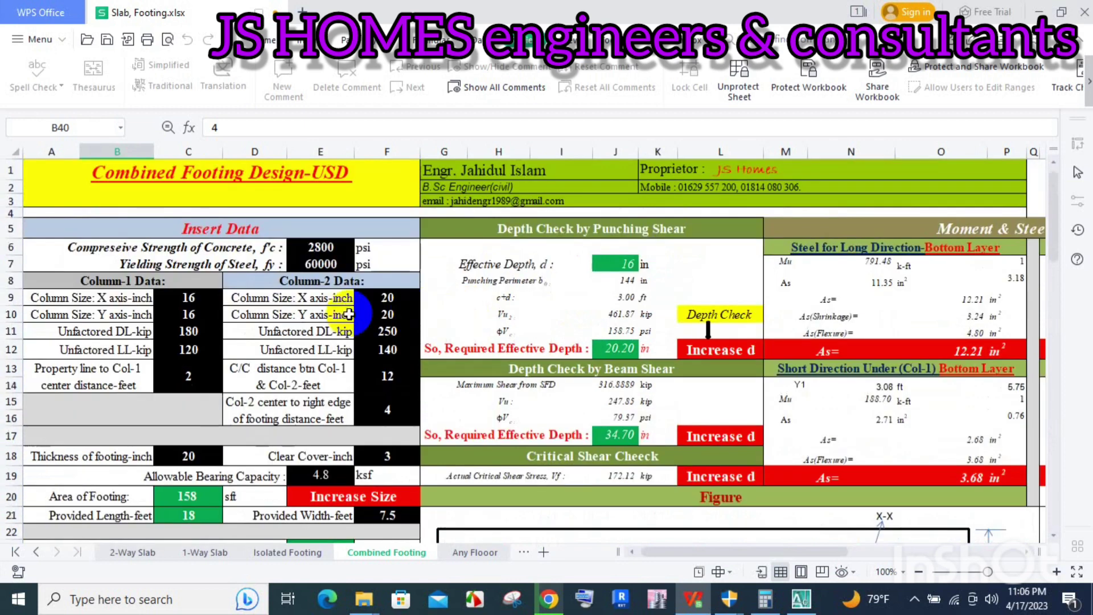
Step: Change concrete strength f'c to 3000 psi and re-enter steel yield as 60000 psi
{"action": "left_click", "coordinate": [312, 249]}
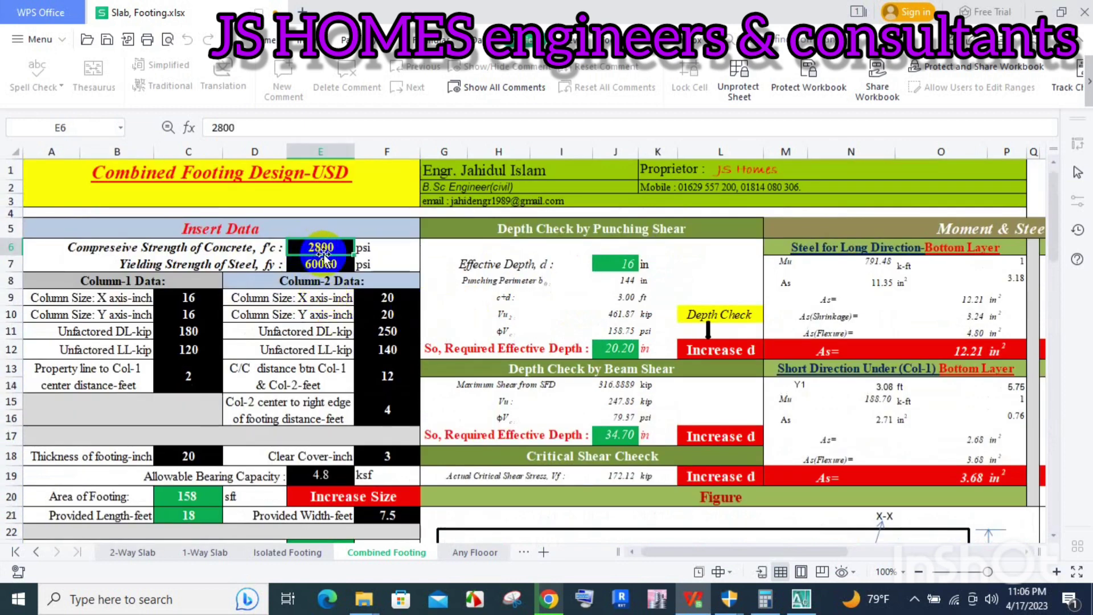
{"action": "type", "text": "3000"}
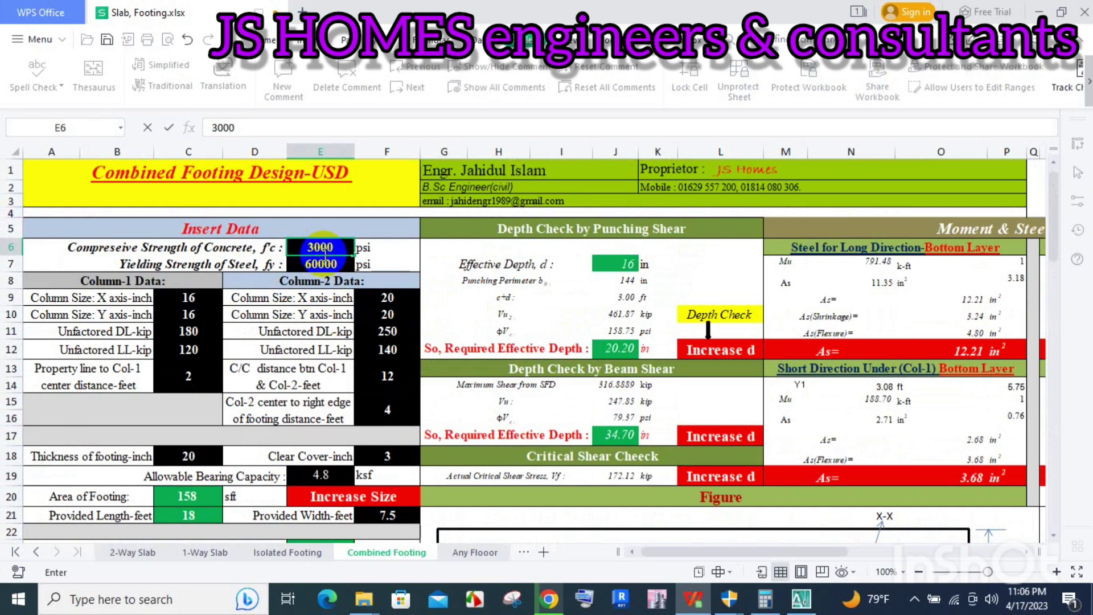
{"action": "key", "text": "Return"}
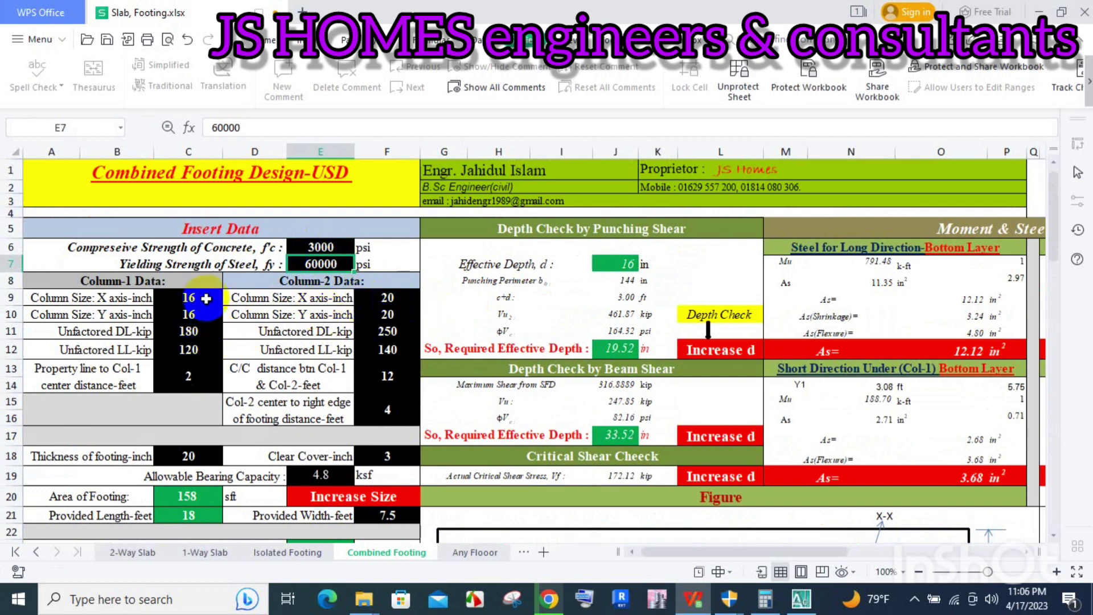
{"action": "left_click", "coordinate": [388, 314]}
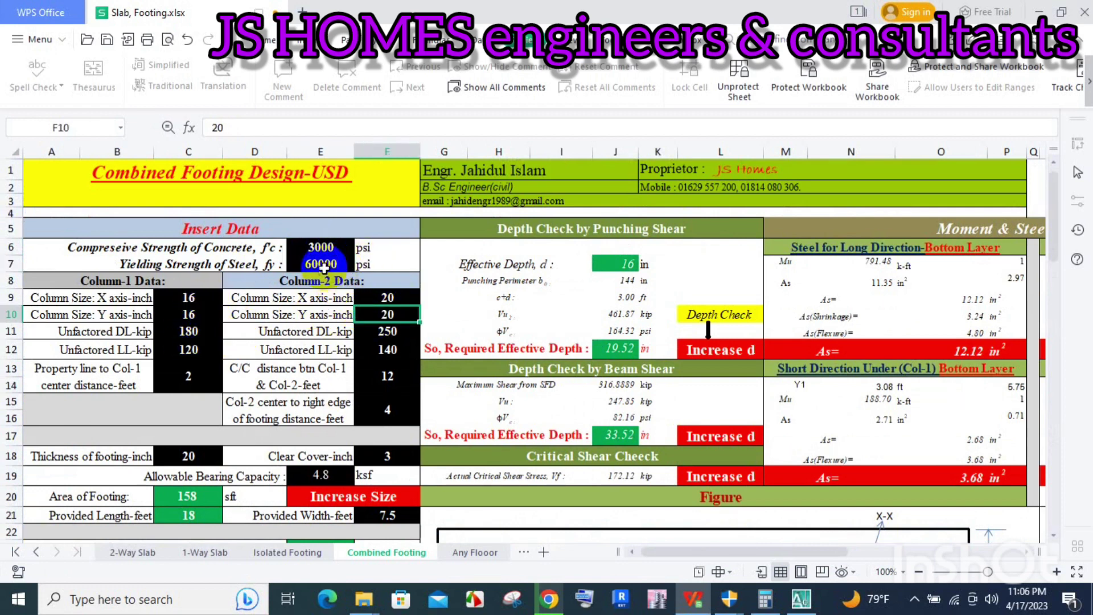
{"action": "left_click", "coordinate": [323, 268]}
{"action": "type", "text": "6"}
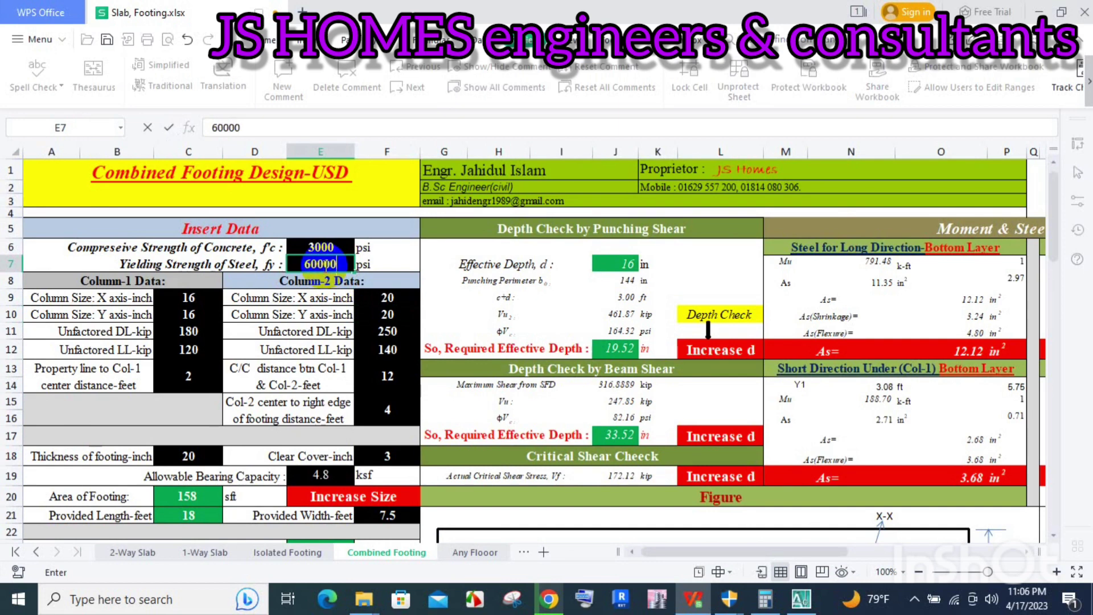
{"action": "left_click", "coordinate": [189, 297]}
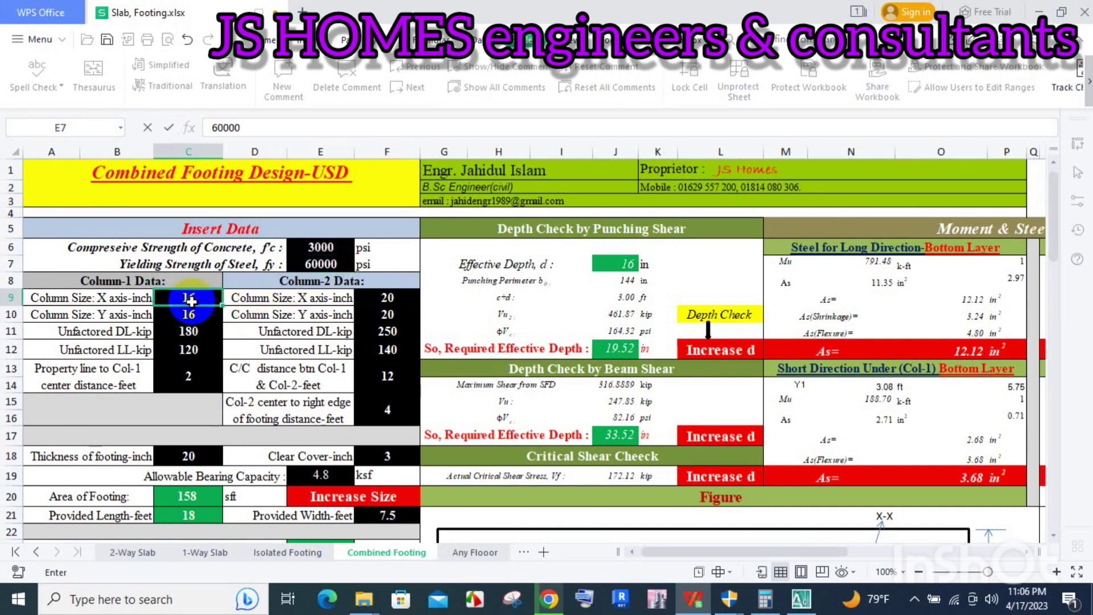
{"action": "left_click", "coordinate": [801, 599]}
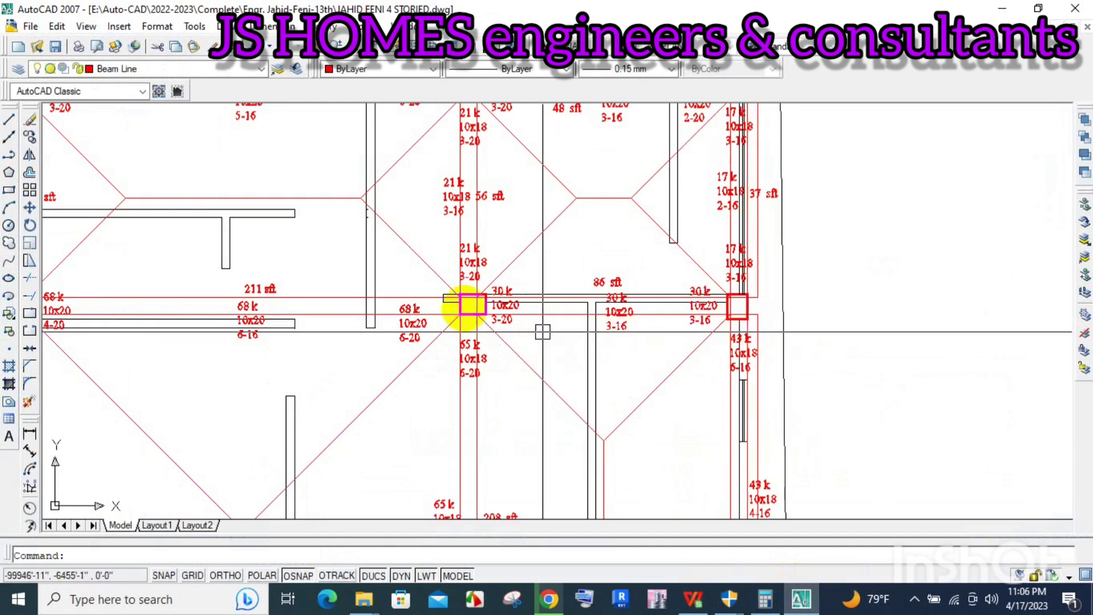
{"action": "scroll", "coordinate": [464, 308], "scroll_direction": "down", "scroll_amount": 5}
{"action": "scroll", "coordinate": [487, 324], "scroll_direction": "up", "scroll_amount": 4}
{"action": "scroll", "coordinate": [451, 312], "scroll_direction": "up", "scroll_amount": 1}
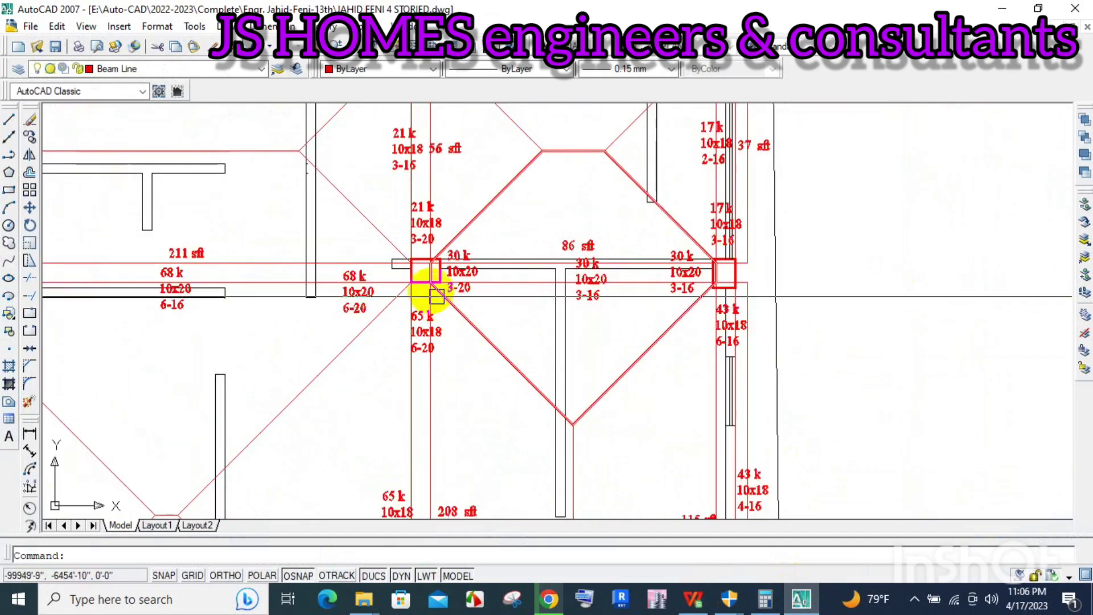
{"action": "scroll", "coordinate": [426, 292], "scroll_direction": "down", "scroll_amount": 1}
{"action": "scroll", "coordinate": [650, 307], "scroll_direction": "down", "scroll_amount": 3}
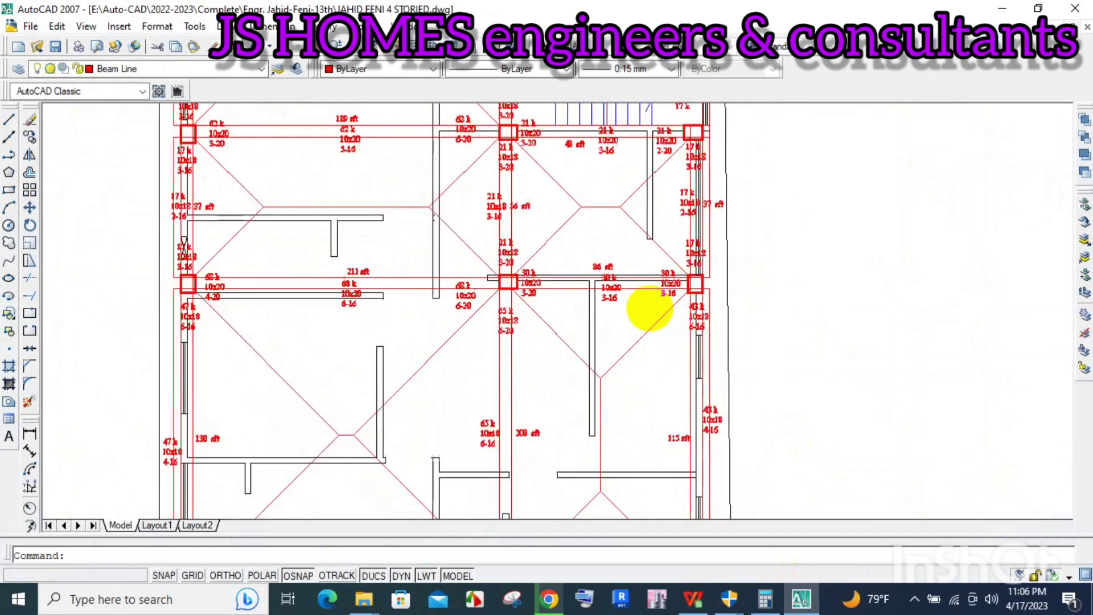
{"action": "scroll", "coordinate": [650, 307], "scroll_direction": "down", "scroll_amount": 2}
{"action": "scroll", "coordinate": [690, 341], "scroll_direction": "down", "scroll_amount": 1}
{"action": "scroll", "coordinate": [529, 305], "scroll_direction": "down", "scroll_amount": 1}
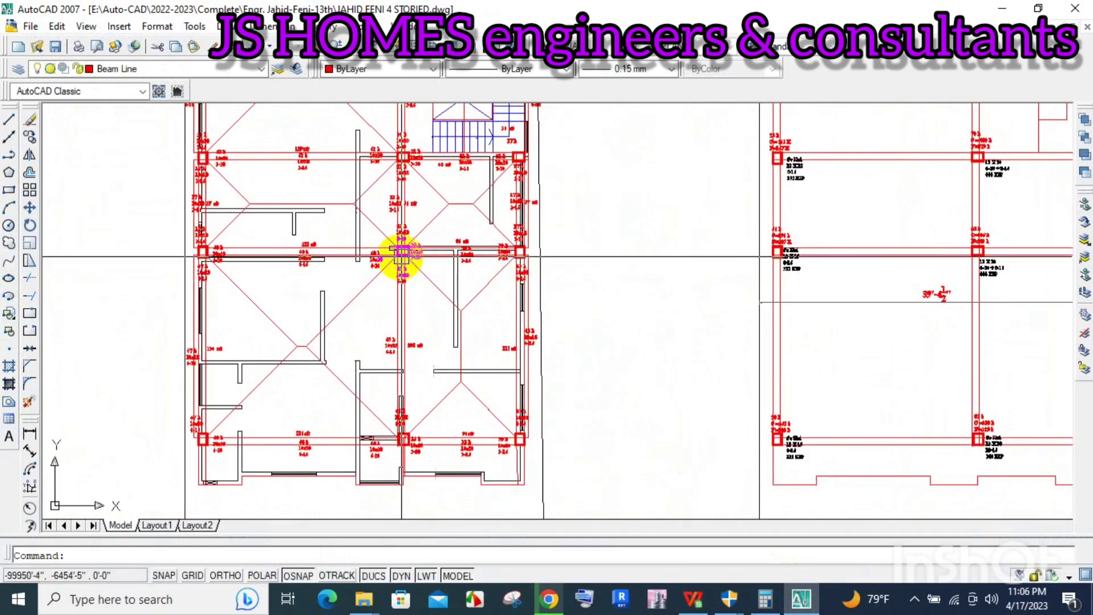
{"action": "scroll", "coordinate": [403, 251], "scroll_direction": "up", "scroll_amount": 3}
{"action": "scroll", "coordinate": [398, 240], "scroll_direction": "up", "scroll_amount": 4}
{"action": "left_click", "coordinate": [390, 239]}
{"action": "scroll", "coordinate": [390, 239], "scroll_direction": "down", "scroll_amount": 3}
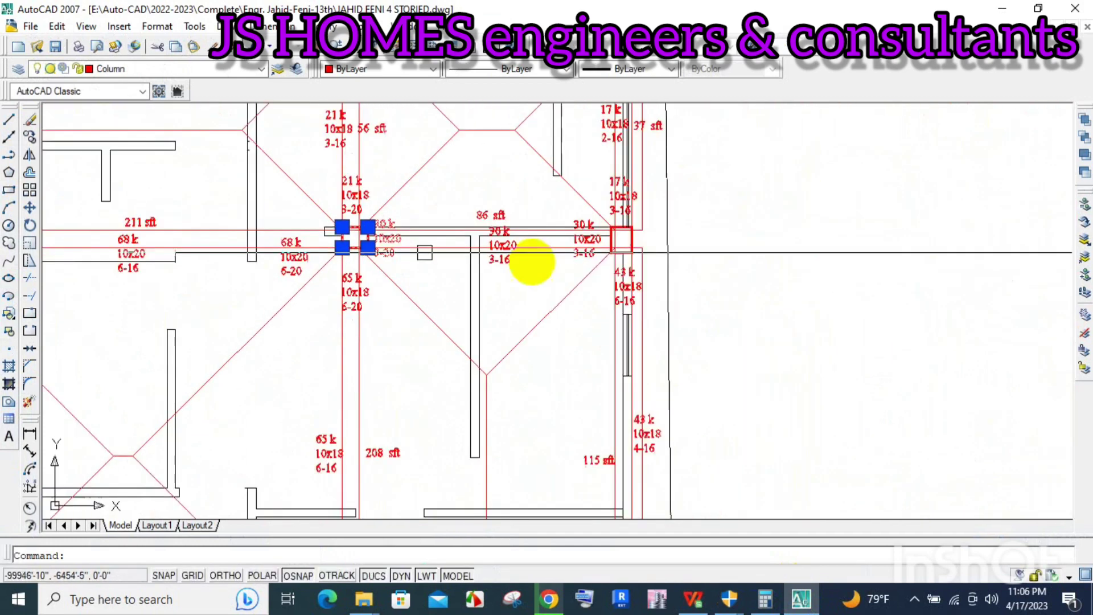
{"action": "scroll", "coordinate": [621, 239], "scroll_direction": "up", "scroll_amount": 3}
{"action": "left_click", "coordinate": [598, 215]}
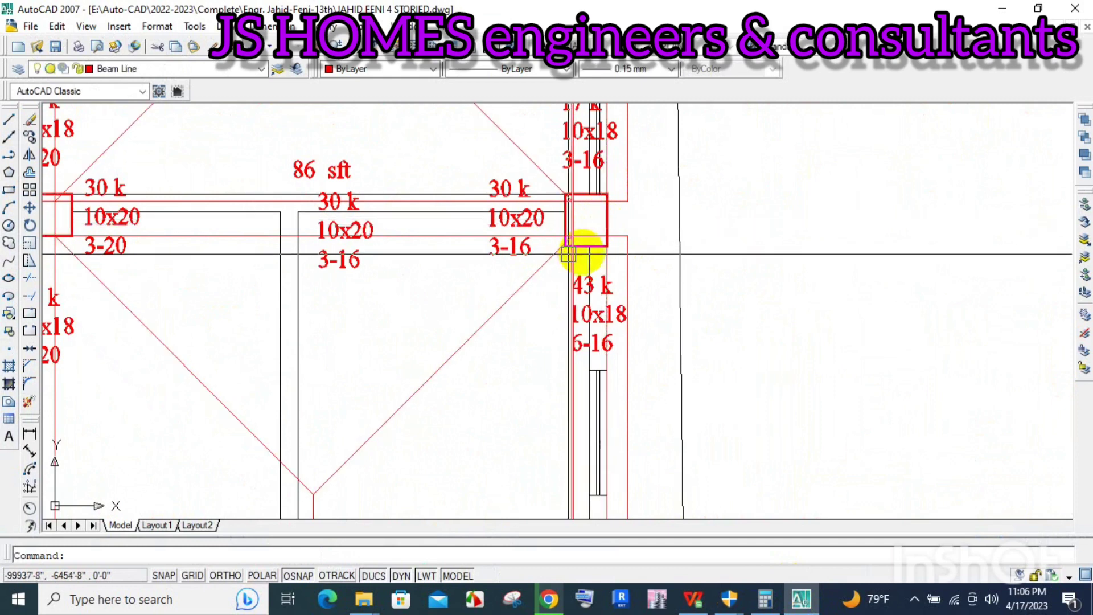
{"action": "scroll", "coordinate": [556, 255], "scroll_direction": "down", "scroll_amount": 2}
{"action": "scroll", "coordinate": [646, 278], "scroll_direction": "down", "scroll_amount": 2}
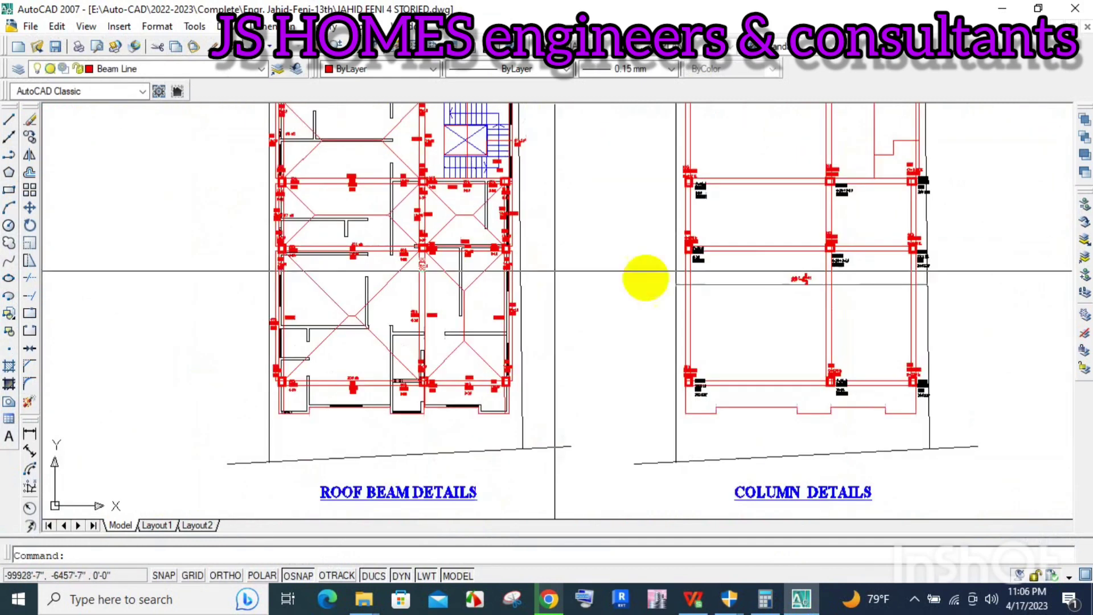
{"action": "scroll", "coordinate": [872, 255], "scroll_direction": "up", "scroll_amount": 3}
{"action": "scroll", "coordinate": [898, 254], "scroll_direction": "up", "scroll_amount": 2}
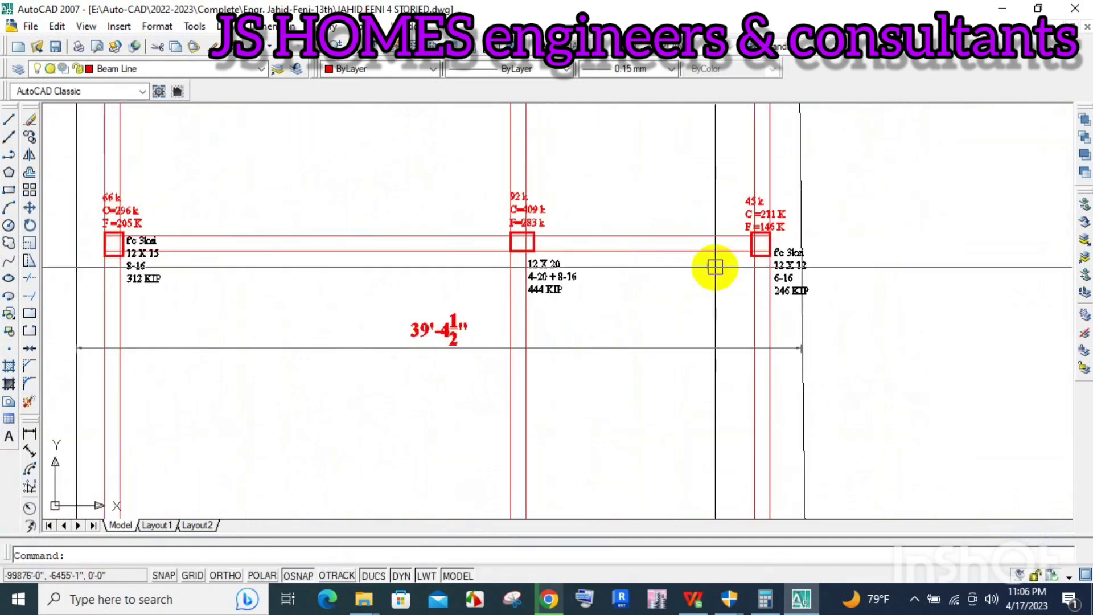
Step: Pan and zoom the AutoCAD plan to frame the 92 k and 45 k column loads, then return to the spreadsheet
{"action": "scroll", "coordinate": [761, 245], "scroll_direction": "up", "scroll_amount": 2}
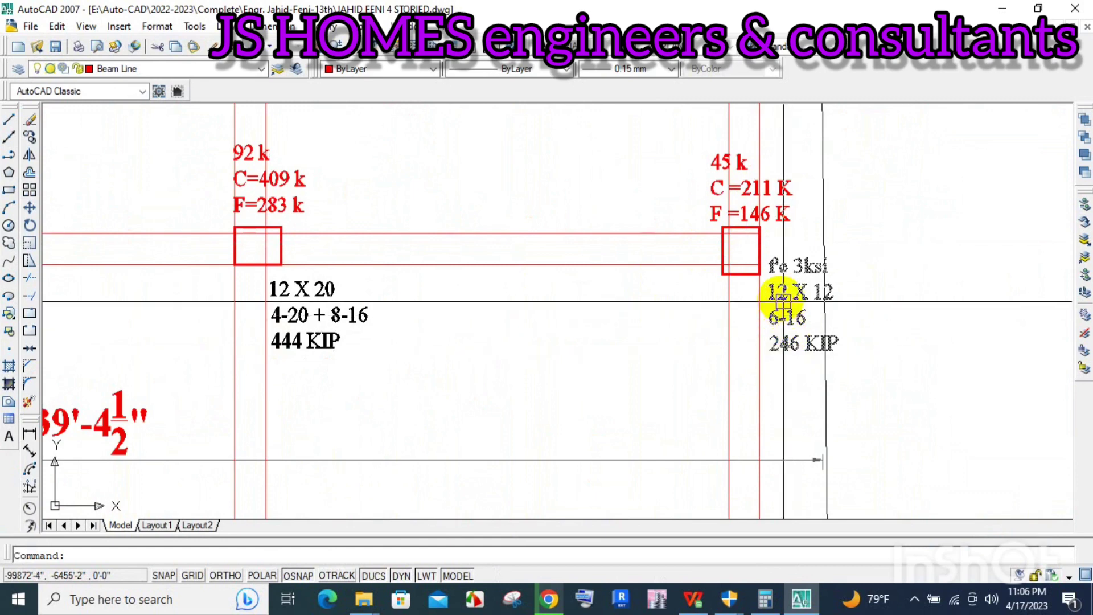
{"action": "left_click_drag", "start_coordinate": [780, 296], "coordinate": [804, 261]}
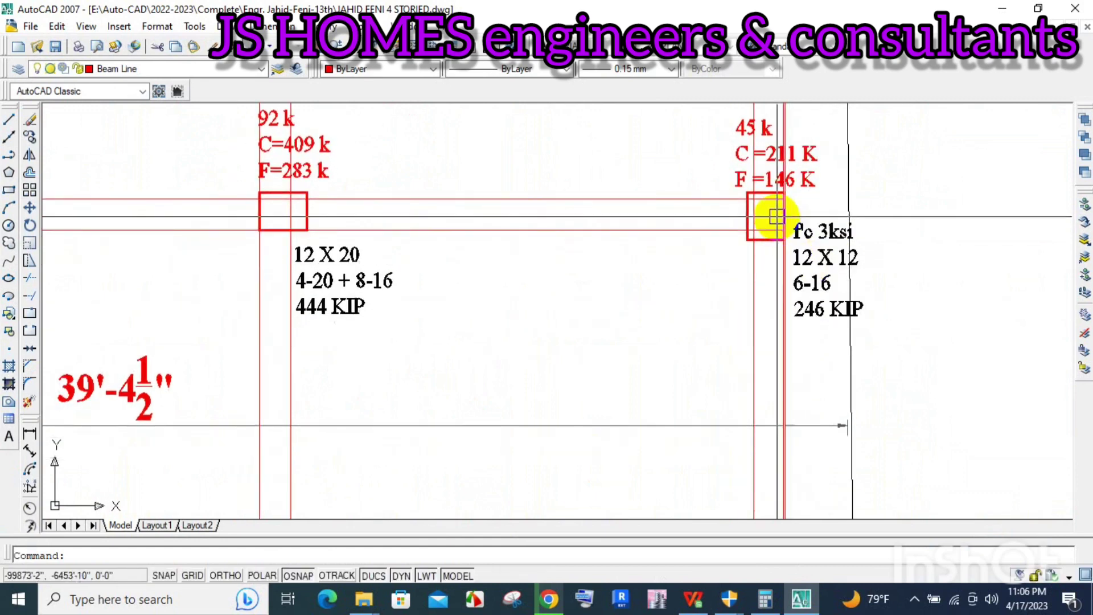
{"action": "scroll", "coordinate": [771, 215], "scroll_direction": "up", "scroll_amount": 1}
{"action": "scroll", "coordinate": [776, 244], "scroll_direction": "up", "scroll_amount": 2}
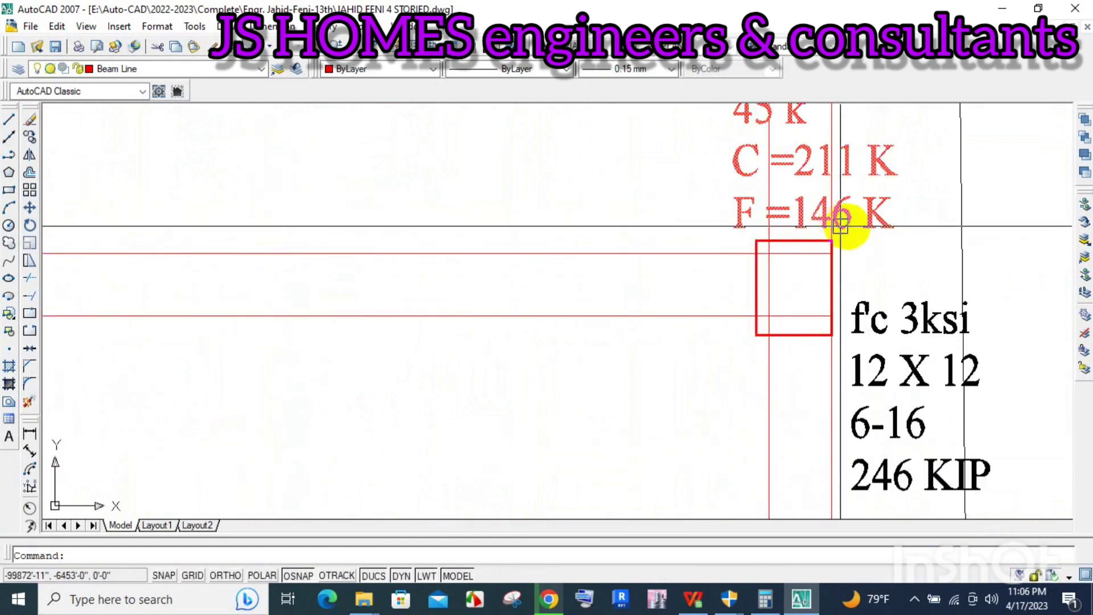
{"action": "scroll", "coordinate": [841, 224], "scroll_direction": "down", "scroll_amount": 2}
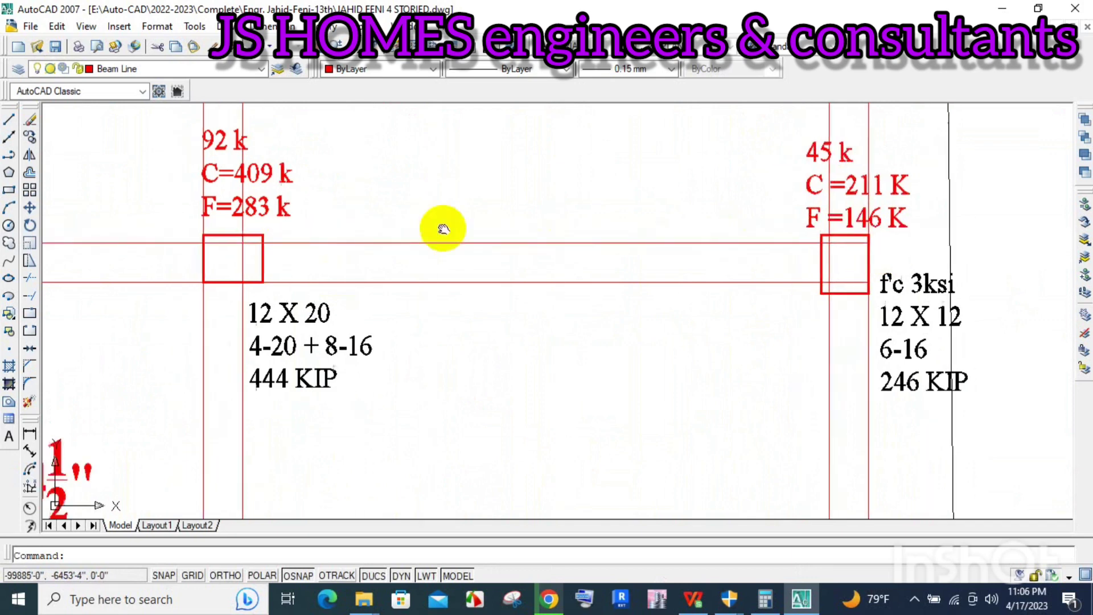
{"action": "left_click_drag", "start_coordinate": [439, 227], "coordinate": [566, 249]}
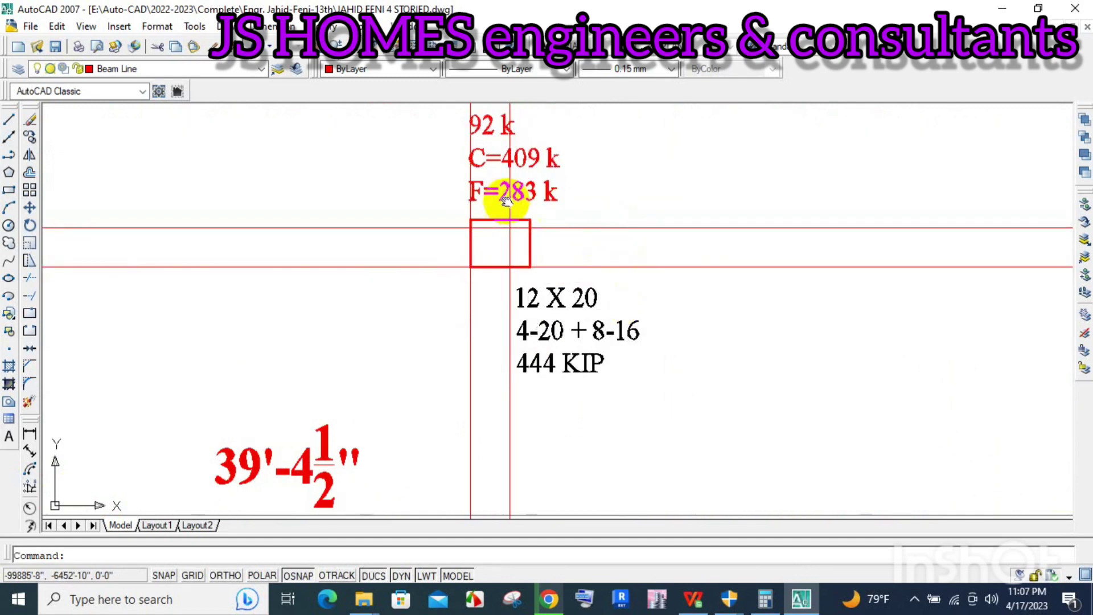
{"action": "left_click_drag", "start_coordinate": [520, 190], "coordinate": [503, 200]}
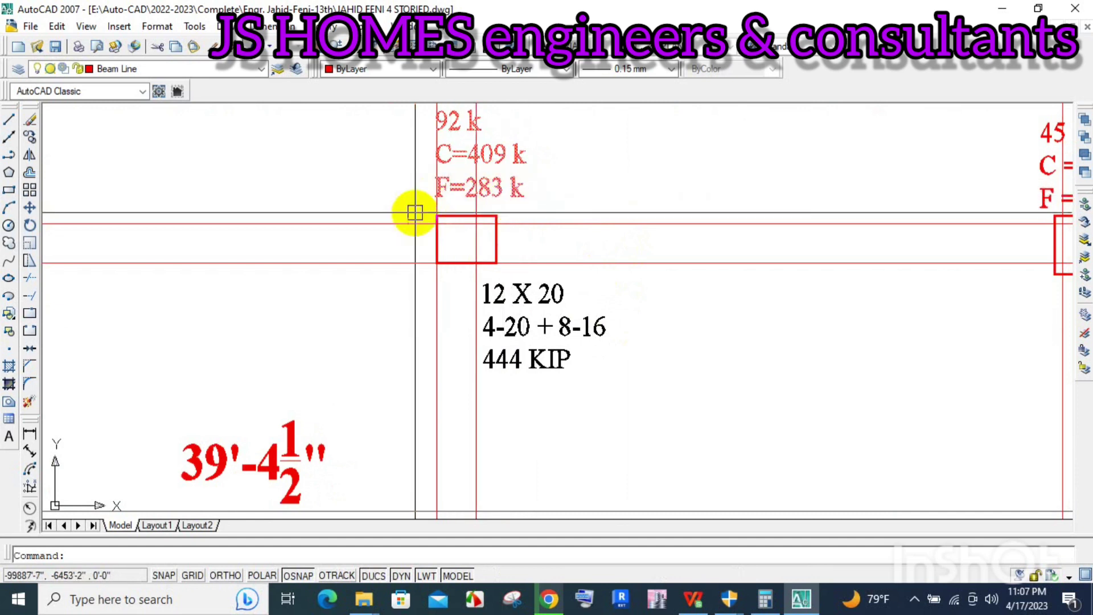
{"action": "scroll", "coordinate": [411, 213], "scroll_direction": "down", "scroll_amount": 3}
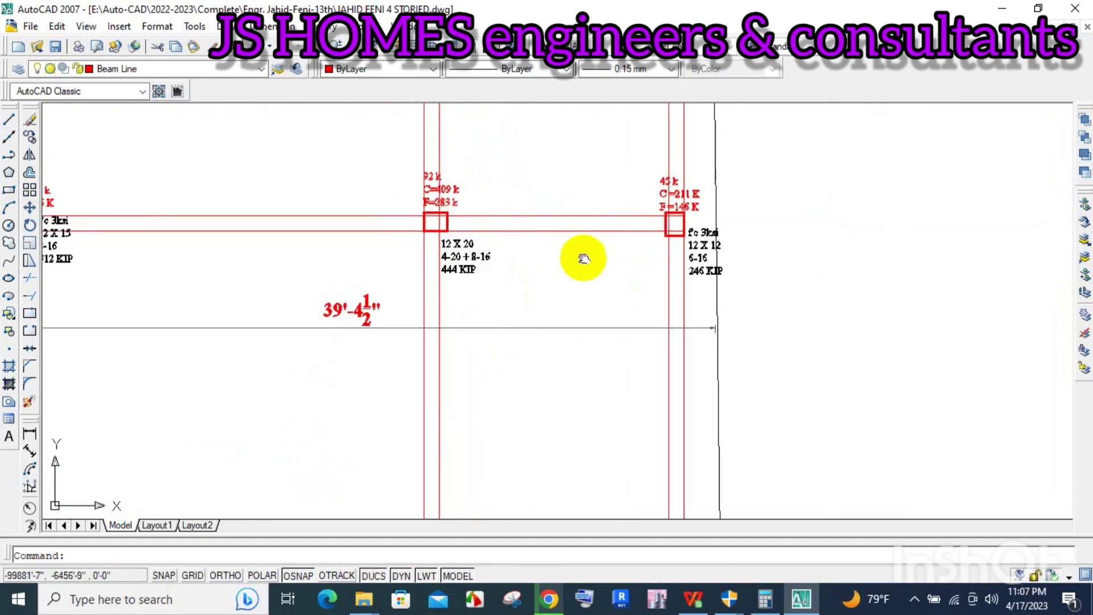
{"action": "left_click_drag", "start_coordinate": [549, 274], "coordinate": [638, 246]}
{"action": "scroll", "coordinate": [638, 246], "scroll_direction": "down", "scroll_amount": 2}
{"action": "scroll", "coordinate": [641, 252], "scroll_direction": "down", "scroll_amount": 3}
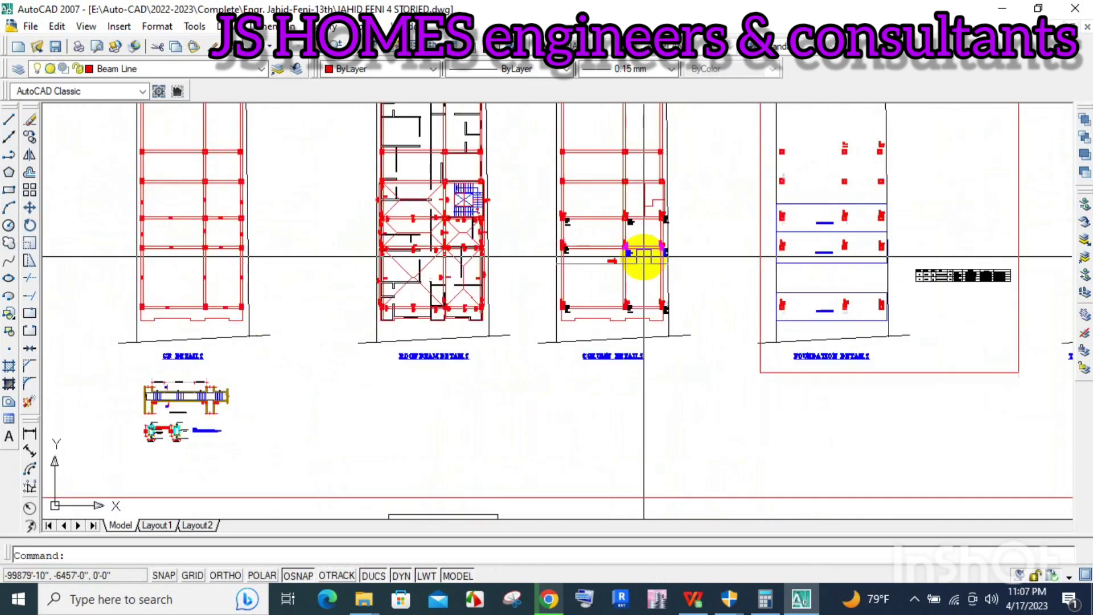
{"action": "scroll", "coordinate": [645, 250], "scroll_direction": "up", "scroll_amount": 5}
{"action": "scroll", "coordinate": [618, 238], "scroll_direction": "up", "scroll_amount": 3}
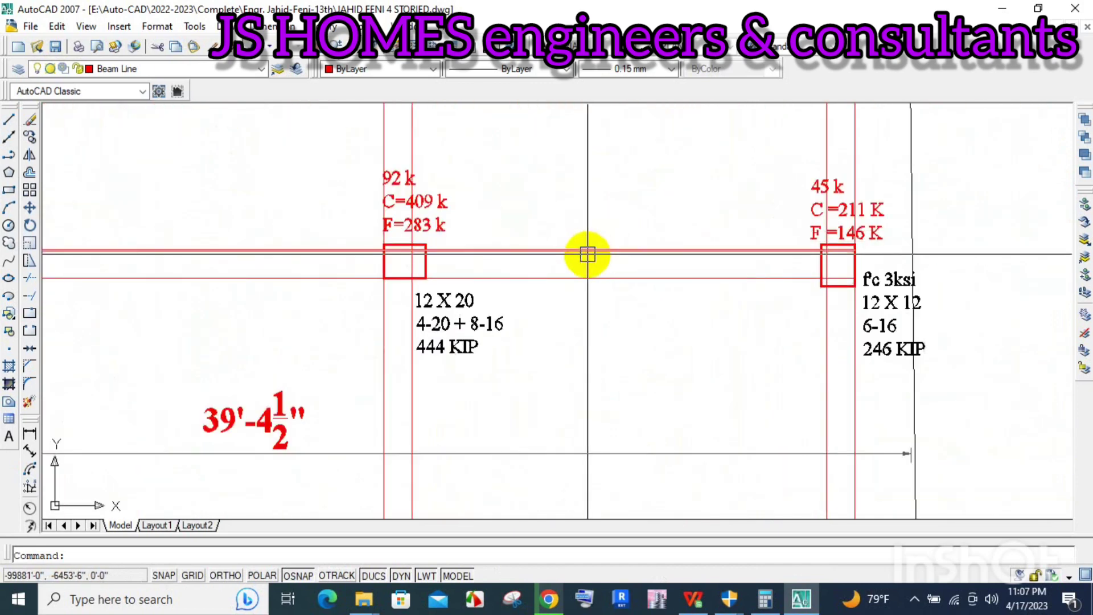
{"action": "left_click_drag", "start_coordinate": [577, 254], "coordinate": [555, 256]}
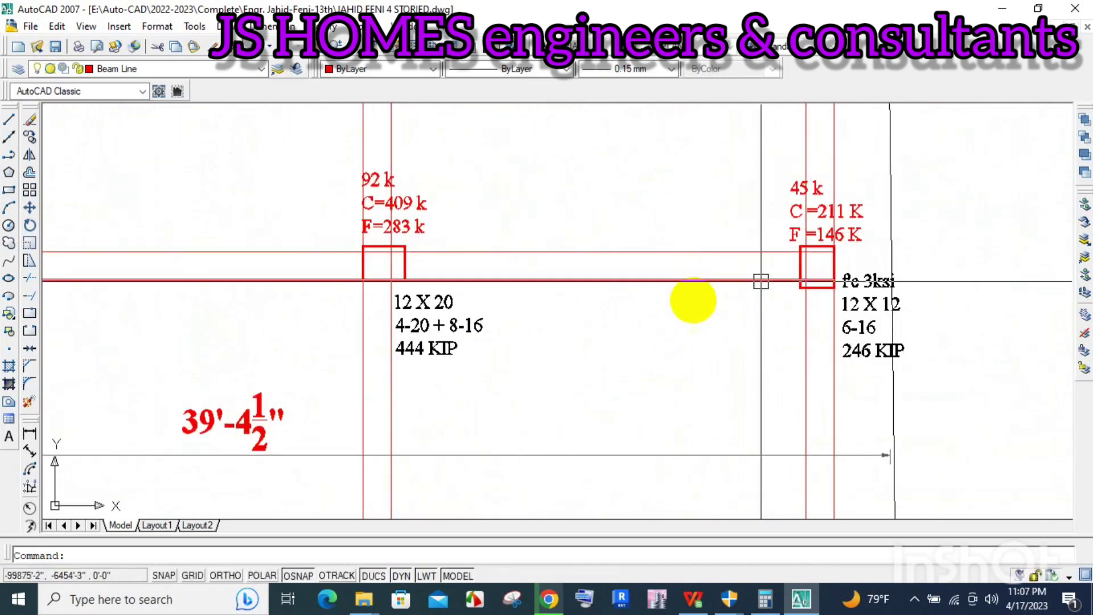
{"action": "left_click_drag", "start_coordinate": [595, 283], "coordinate": [557, 283]}
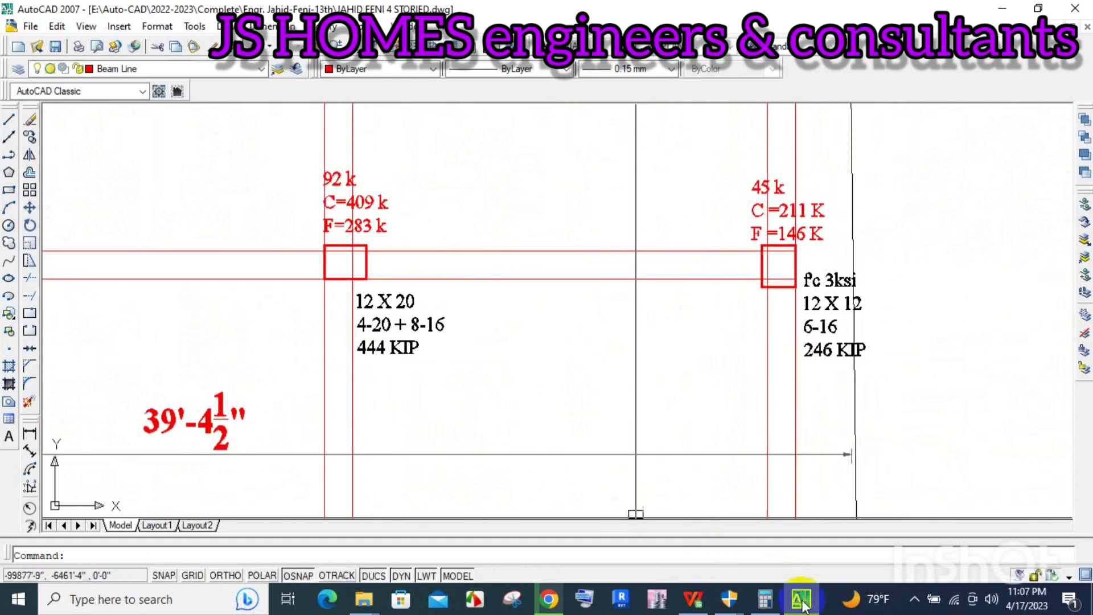
{"action": "left_click", "coordinate": [696, 599]}
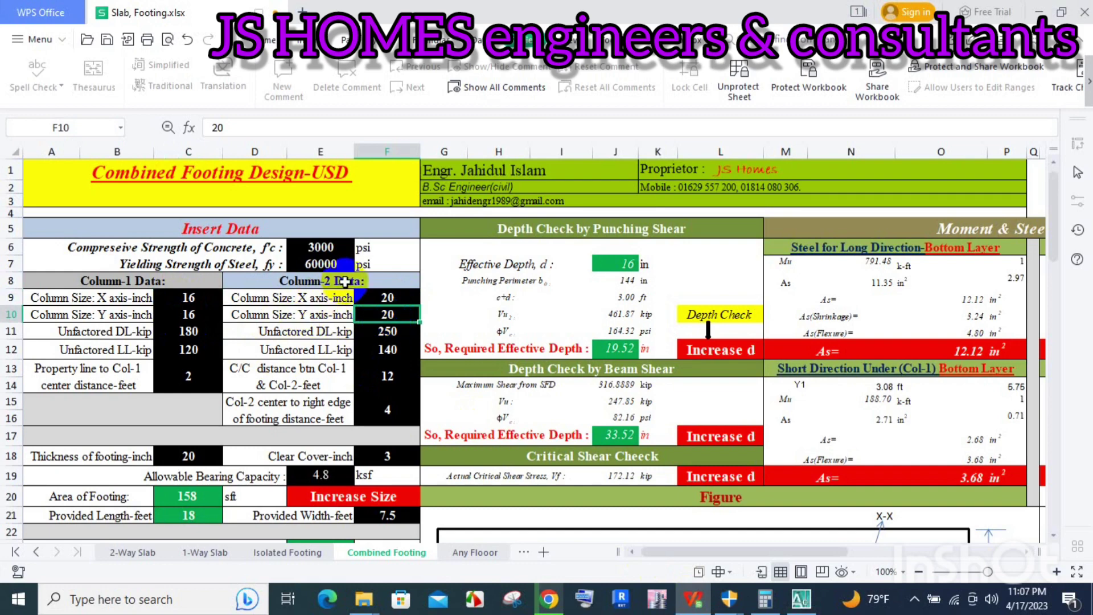
Step: Scroll the Combined Footing sheet down to the short-direction reinforcement results
{"action": "scroll", "coordinate": [344, 281], "scroll_direction": "down", "scroll_amount": 6}
{"action": "scroll", "coordinate": [493, 312], "scroll_direction": "down", "scroll_amount": 1}
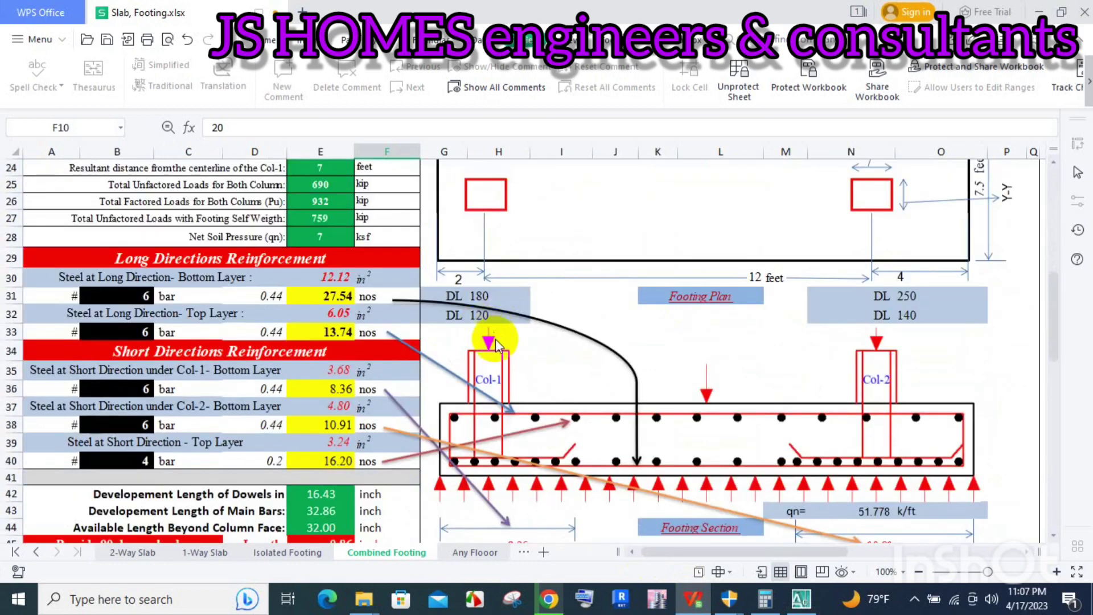
{"action": "scroll", "coordinate": [495, 339], "scroll_direction": "down", "scroll_amount": 1}
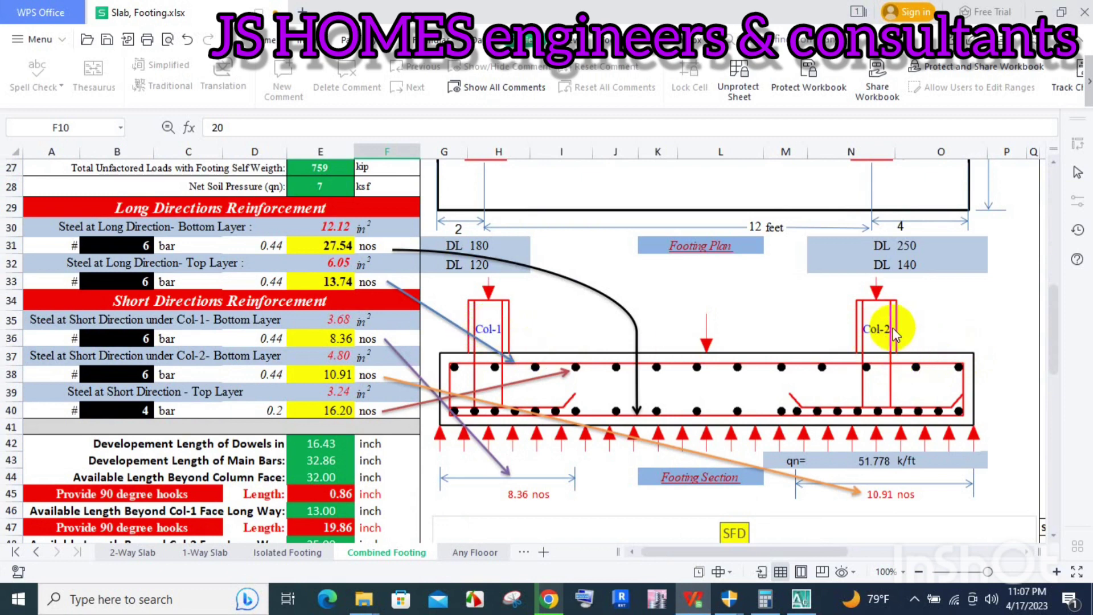
Step: Return to the AutoCAD foundation drawing and zoom around it
{"action": "left_click", "coordinate": [801, 600]}
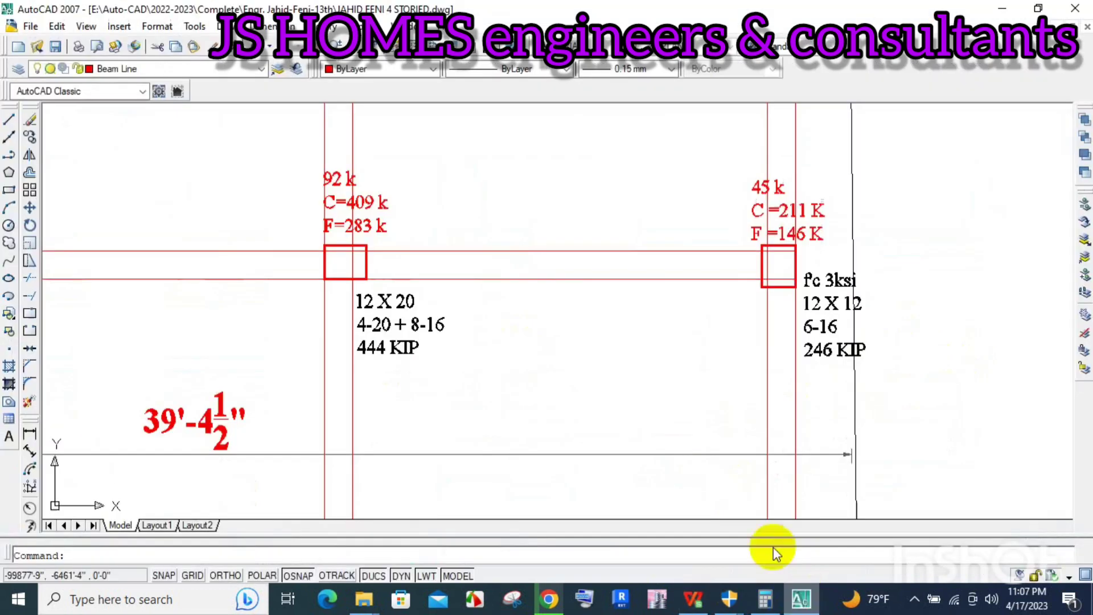
{"action": "scroll", "coordinate": [520, 281], "scroll_direction": "down", "scroll_amount": 3}
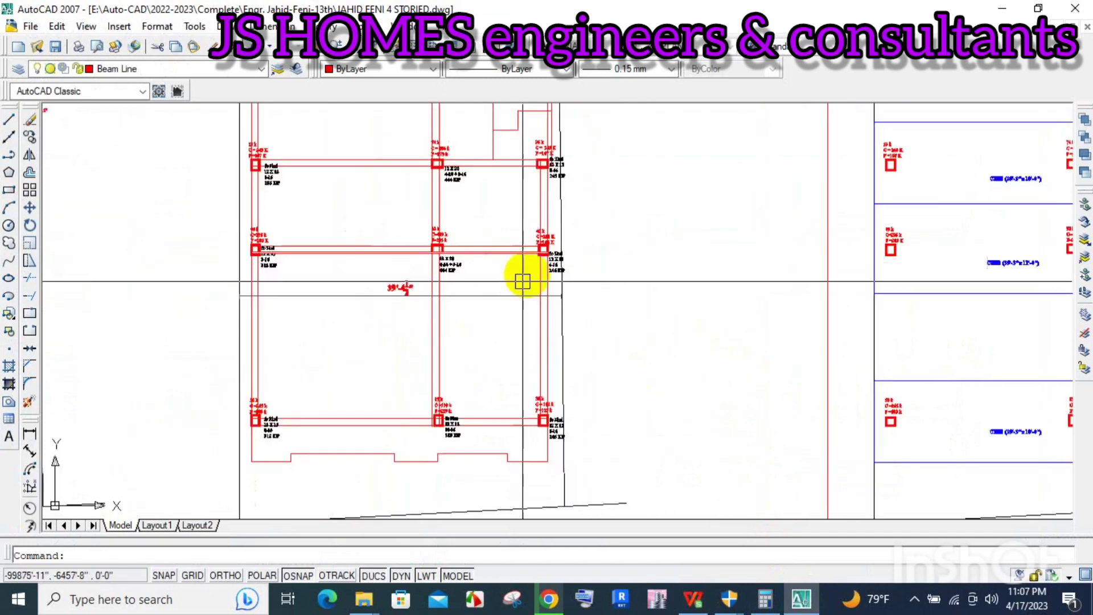
{"action": "scroll", "coordinate": [552, 280], "scroll_direction": "down", "scroll_amount": 2}
{"action": "scroll", "coordinate": [552, 280], "scroll_direction": "down", "scroll_amount": 2}
{"action": "scroll", "coordinate": [493, 357], "scroll_direction": "up", "scroll_amount": 4}
{"action": "scroll", "coordinate": [518, 302], "scroll_direction": "up", "scroll_amount": 2}
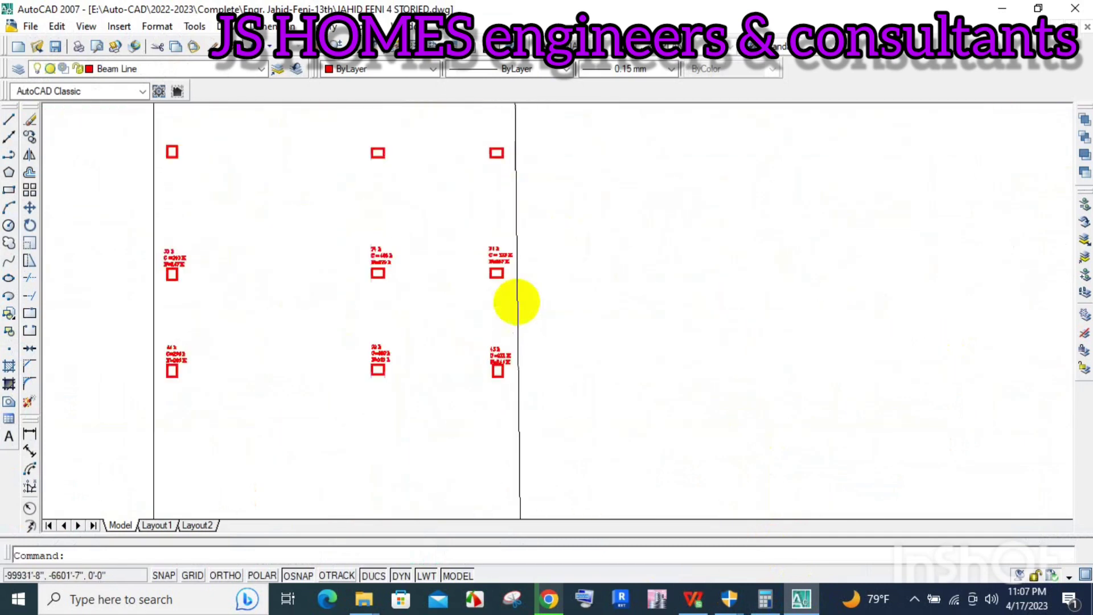
{"action": "scroll", "coordinate": [509, 219], "scroll_direction": "up", "scroll_amount": 2}
{"action": "scroll", "coordinate": [509, 219], "scroll_direction": "down", "scroll_amount": 3}
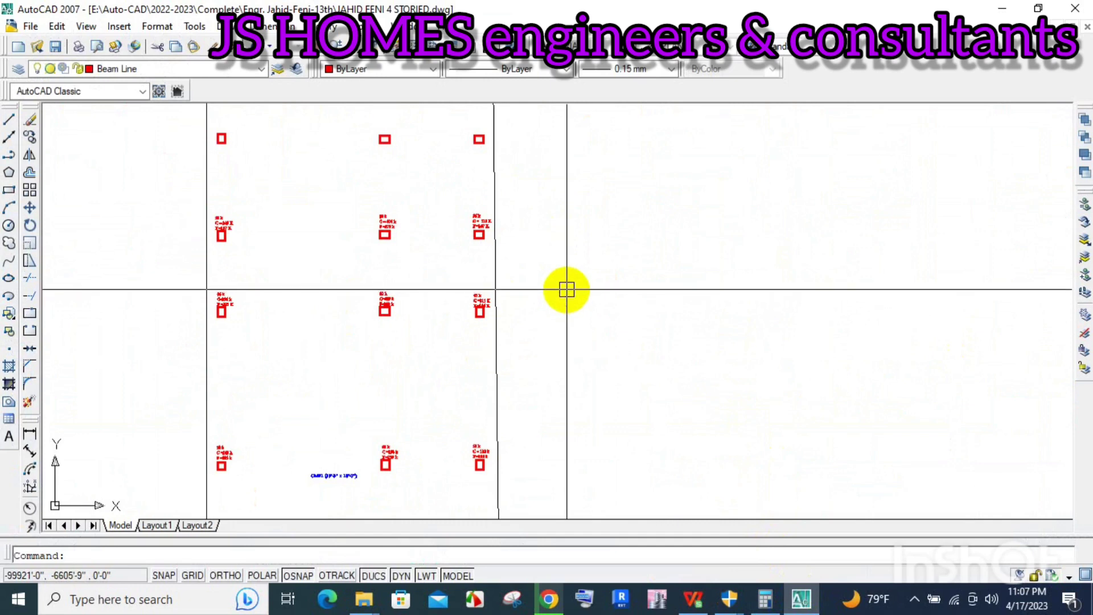
Step: Start a copy and select the roof beam plan and the column plan
{"action": "type", "text": "MI"}
{"action": "key", "text": "BackSpace"}
{"action": "key", "text": "BackSpace"}
{"action": "type", "text": "c"}
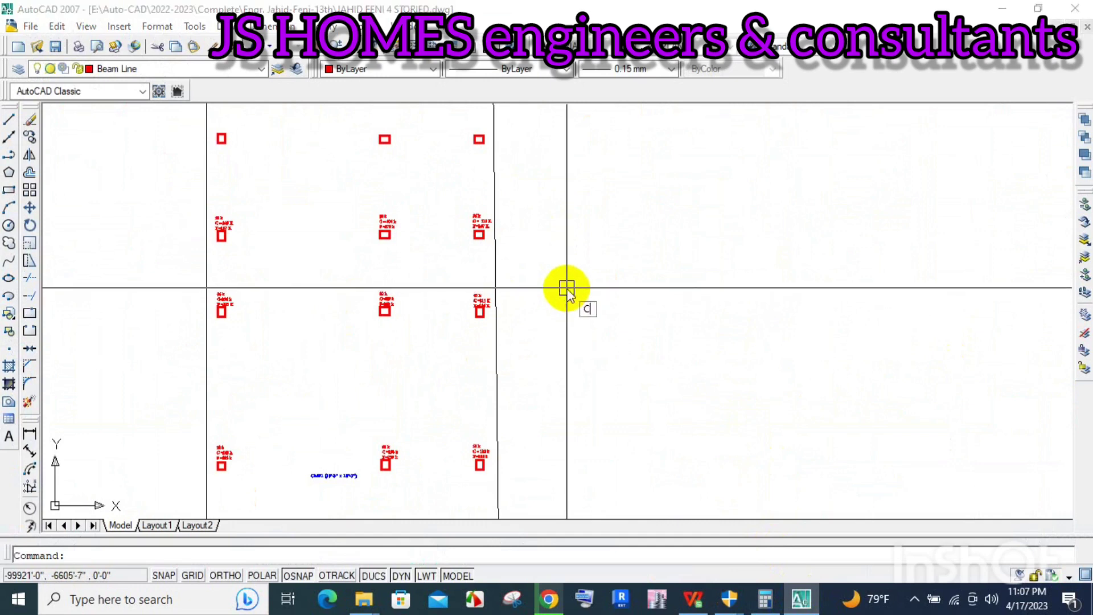
{"action": "key", "text": "Return"}
{"action": "scroll", "coordinate": [557, 349], "scroll_direction": "down", "scroll_amount": 5}
{"action": "scroll", "coordinate": [557, 285], "scroll_direction": "down", "scroll_amount": 2}
{"action": "scroll", "coordinate": [561, 210], "scroll_direction": "up", "scroll_amount": 2}
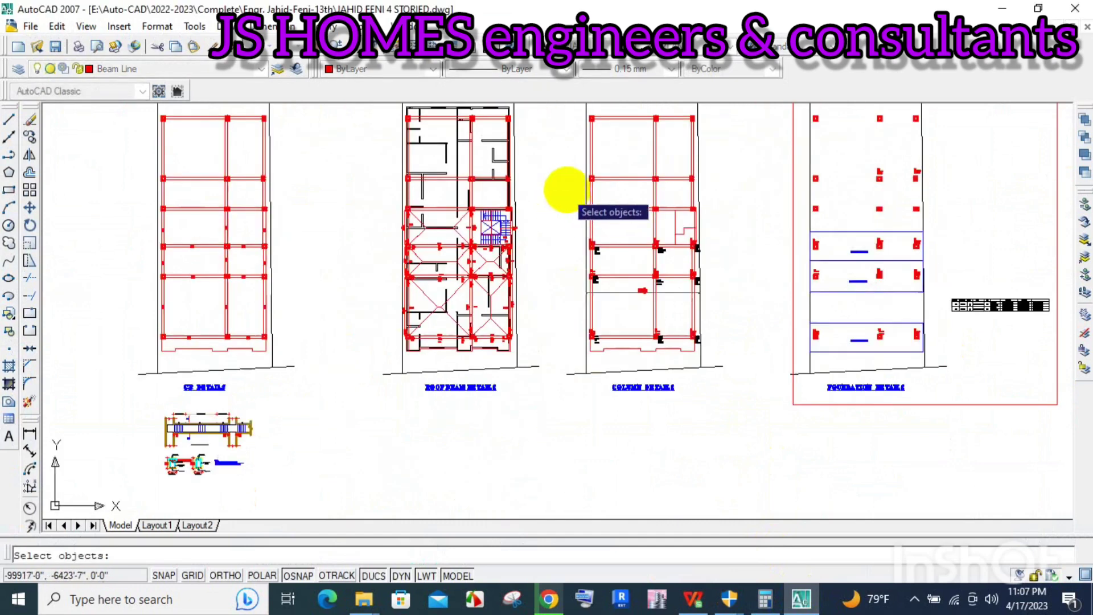
{"action": "left_click", "coordinate": [396, 132]}
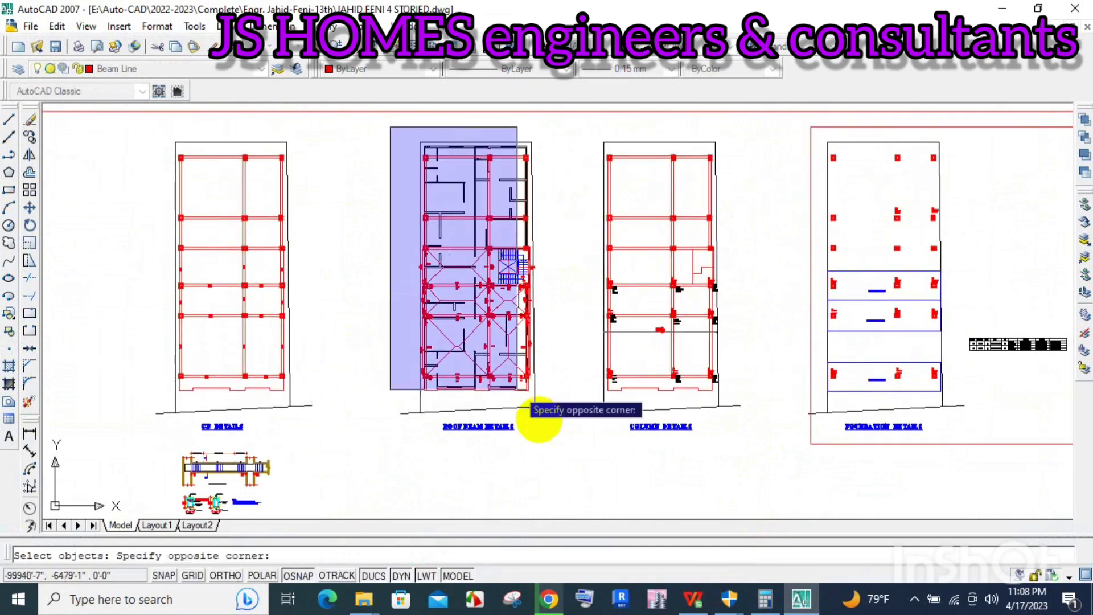
{"action": "left_click", "coordinate": [575, 450]}
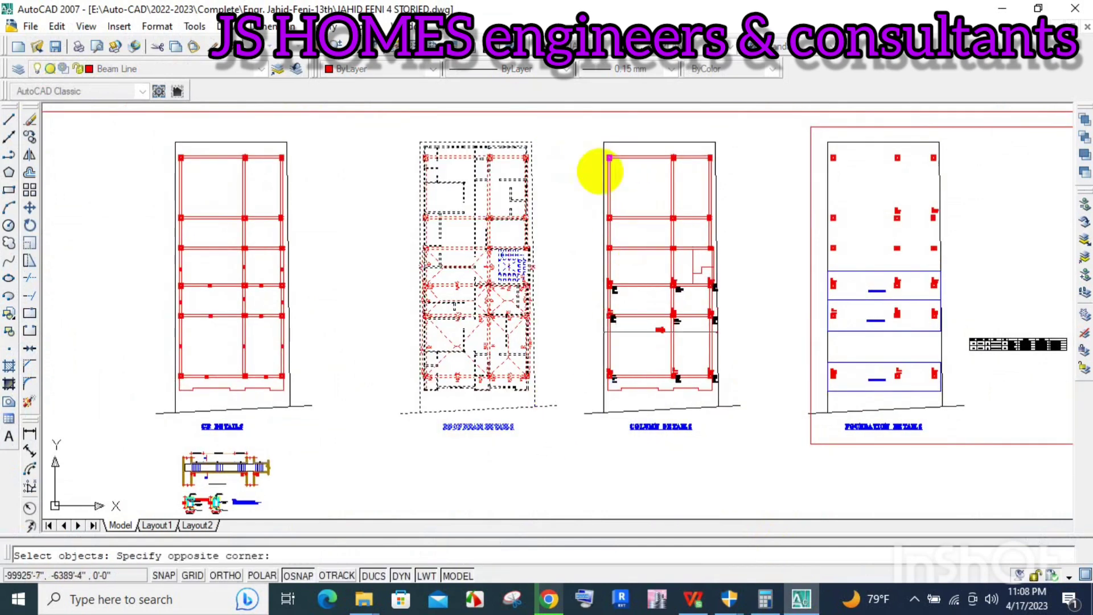
{"action": "left_click", "coordinate": [877, 495]}
{"action": "key", "text": "Return"}
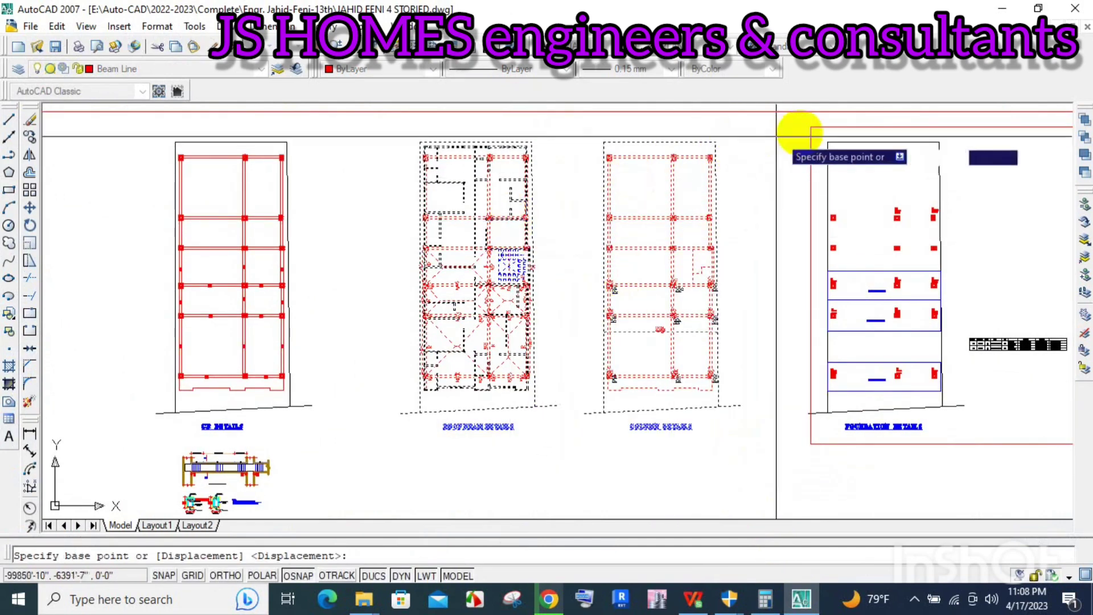
Step: Place the copied plans below the sheet frame
{"action": "left_click", "coordinate": [827, 144]}
{"action": "scroll", "coordinate": [764, 158], "scroll_direction": "down", "scroll_amount": 4}
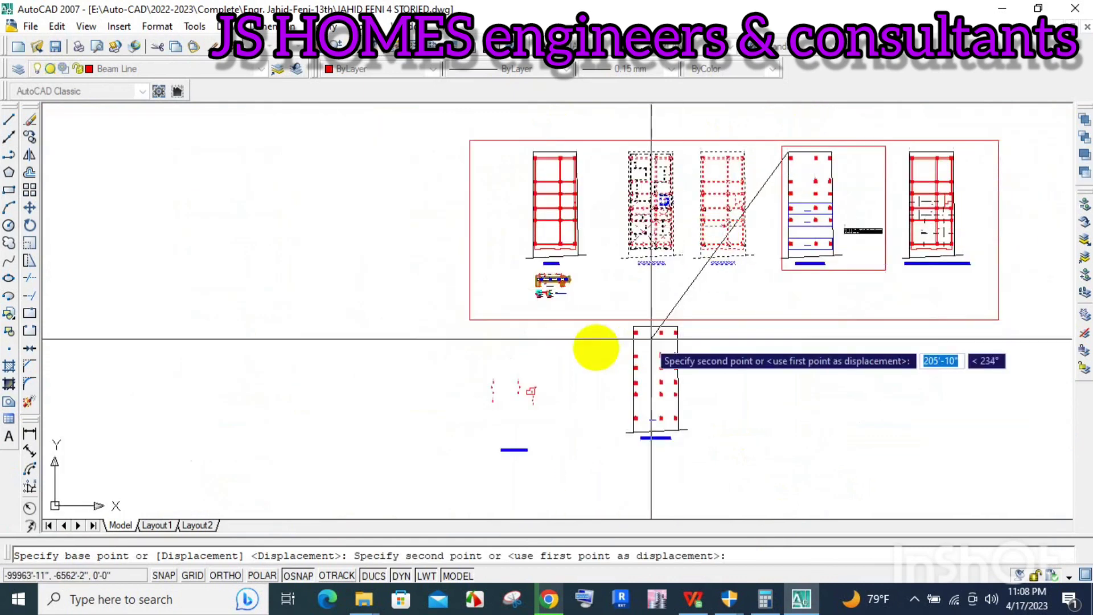
{"action": "scroll", "coordinate": [652, 339], "scroll_direction": "up", "scroll_amount": 3}
{"action": "left_click", "coordinate": [615, 264]}
{"action": "scroll", "coordinate": [612, 265], "scroll_direction": "down", "scroll_amount": 4}
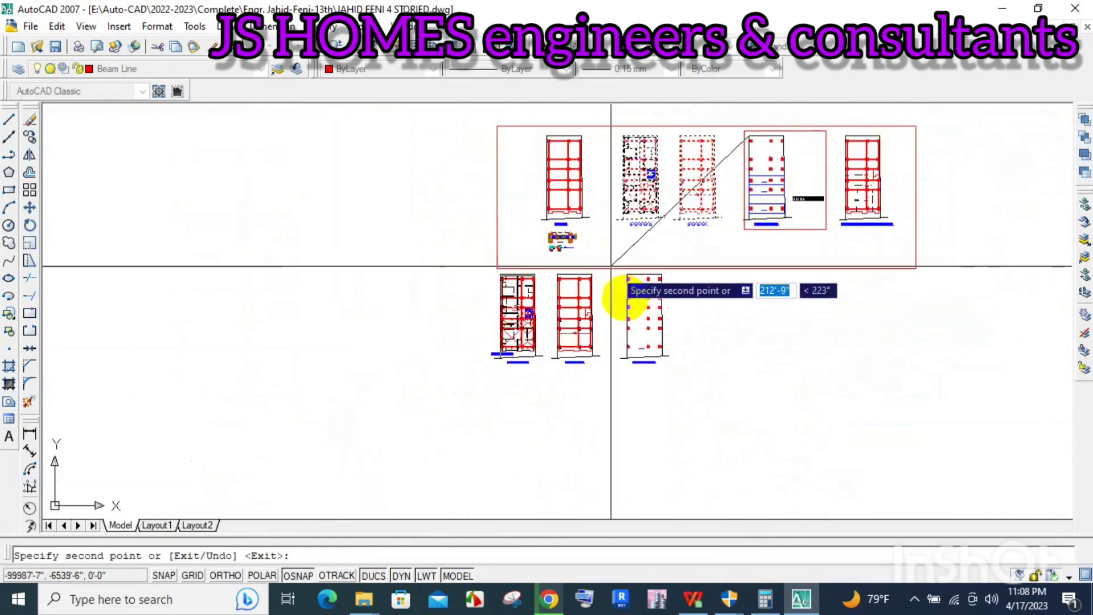
{"action": "key", "text": "Return"}
Step: Mirror the three lower plans about a vertical line, deleting the originals
{"action": "key", "text": "Return"}
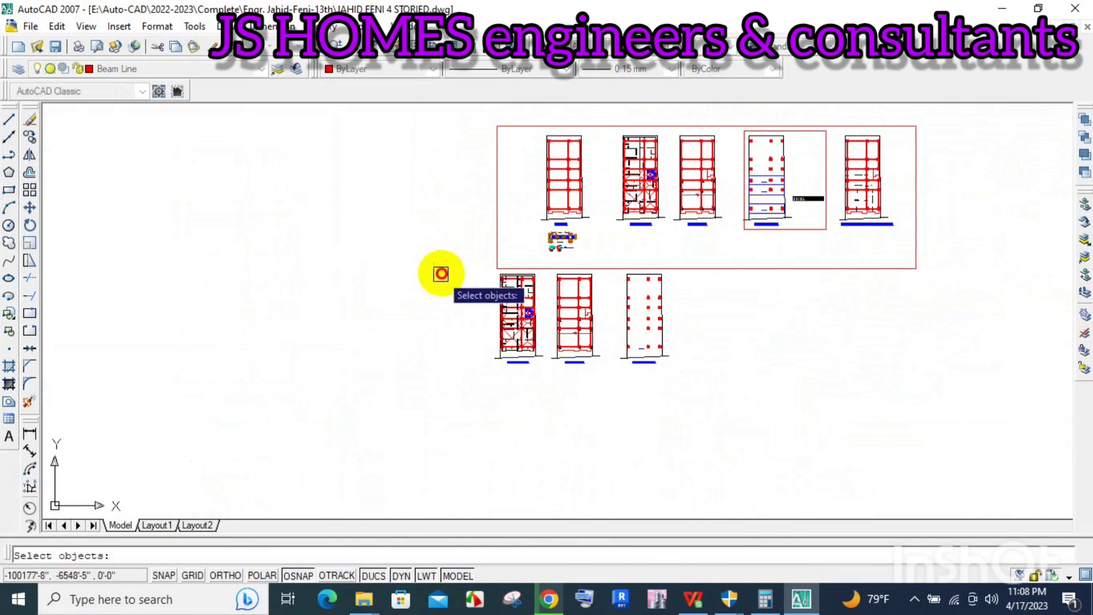
{"action": "left_click", "coordinate": [441, 271]}
{"action": "left_click", "coordinate": [739, 384]}
{"action": "key", "text": "Return"}
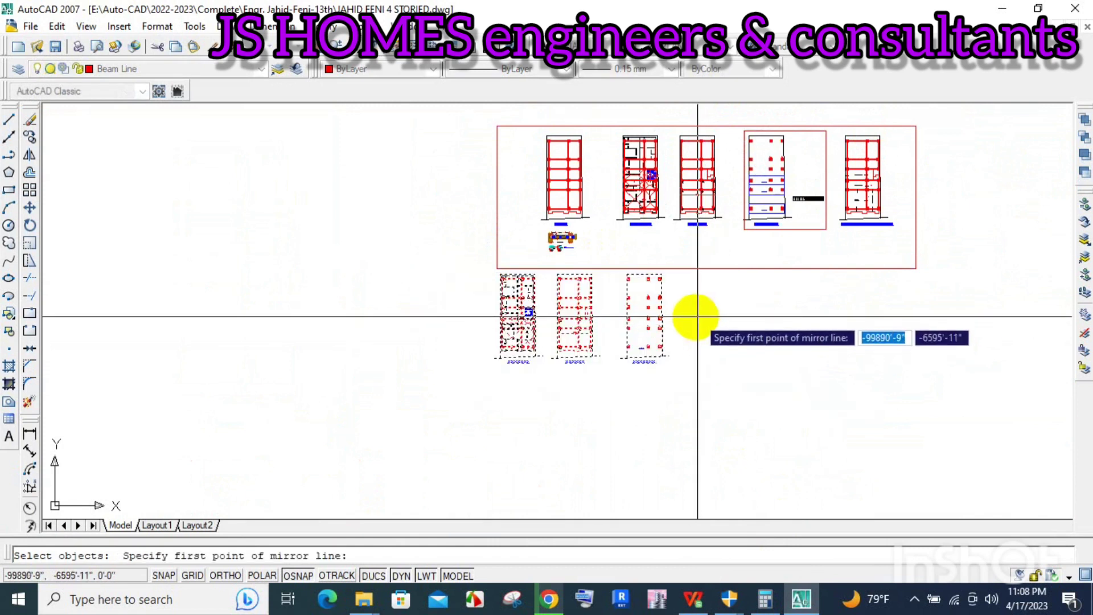
{"action": "left_click", "coordinate": [683, 316]}
{"action": "key", "text": "F8"}
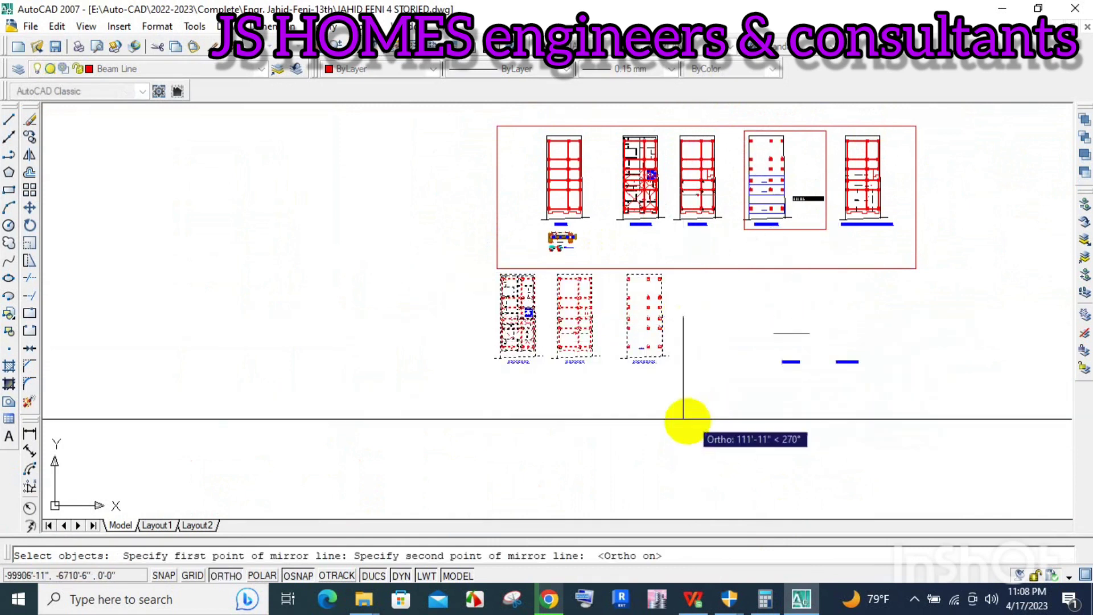
{"action": "left_click", "coordinate": [688, 421]}
{"action": "type", "text": "y"}
{"action": "key", "text": "Return"}
Step: Draw construction lines through the 45 k column
{"action": "scroll", "coordinate": [702, 410], "scroll_direction": "up", "scroll_amount": 5}
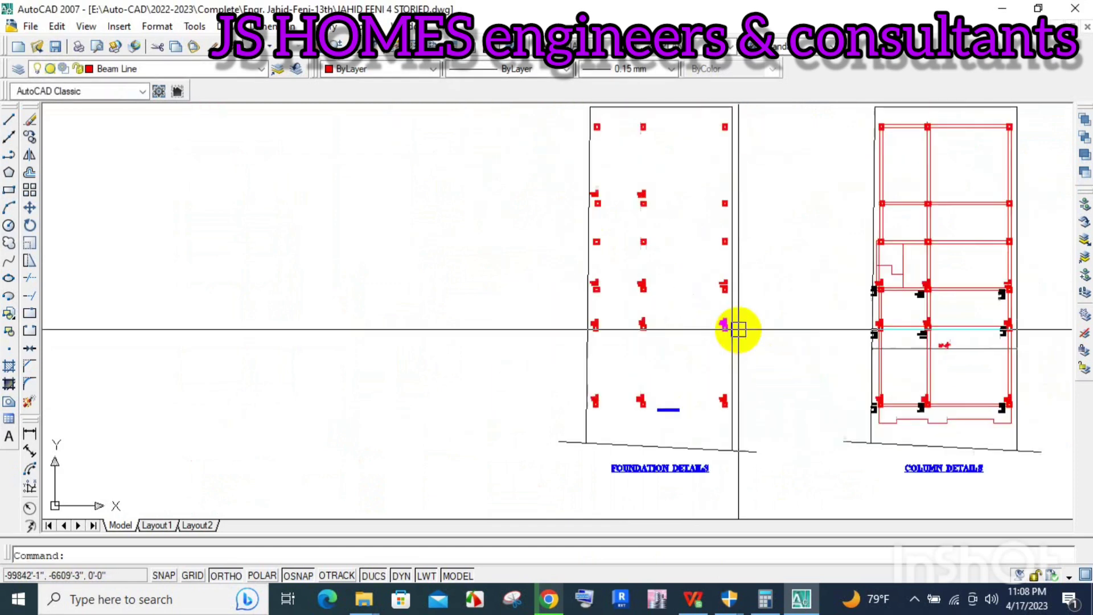
{"action": "scroll", "coordinate": [733, 325], "scroll_direction": "up", "scroll_amount": 3}
{"action": "scroll", "coordinate": [383, 364], "scroll_direction": "down", "scroll_amount": 2}
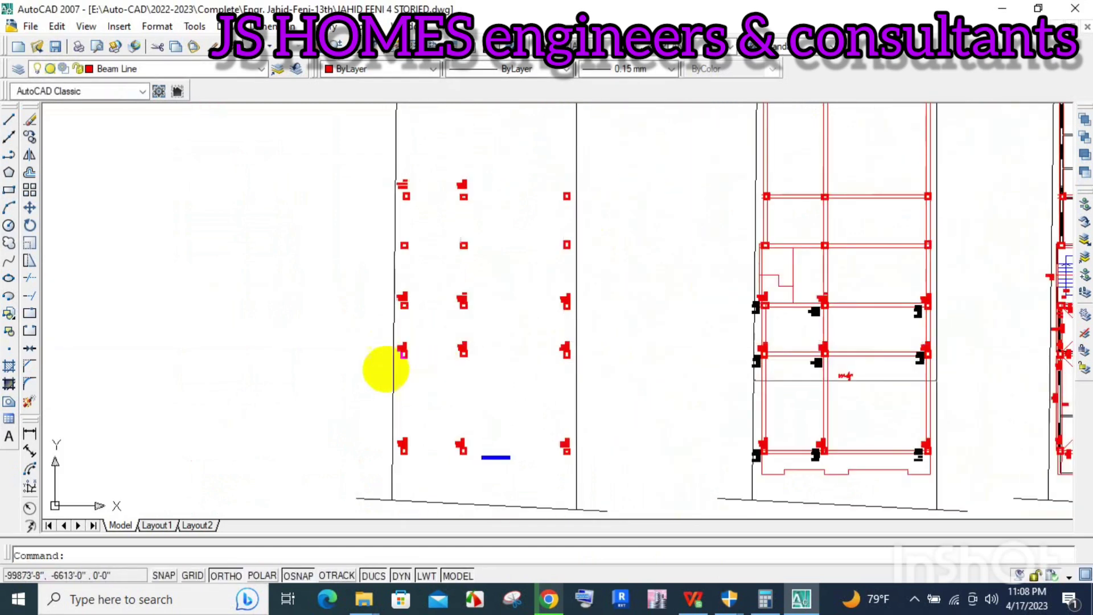
{"action": "scroll", "coordinate": [387, 354], "scroll_direction": "up", "scroll_amount": 2}
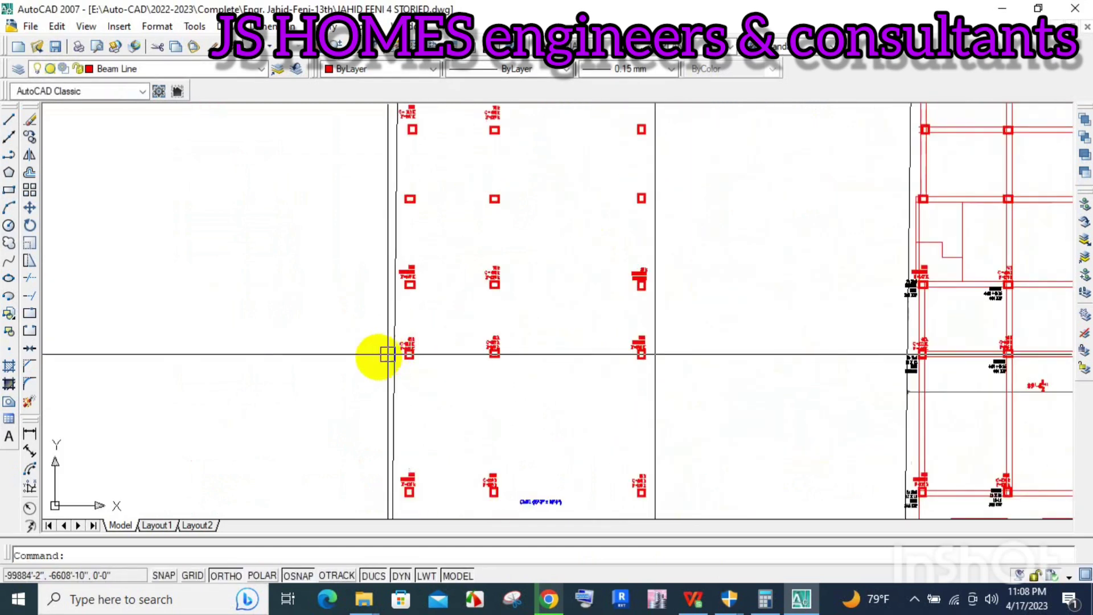
{"action": "left_click", "coordinate": [10, 136]}
{"action": "scroll", "coordinate": [393, 353], "scroll_direction": "up", "scroll_amount": 3}
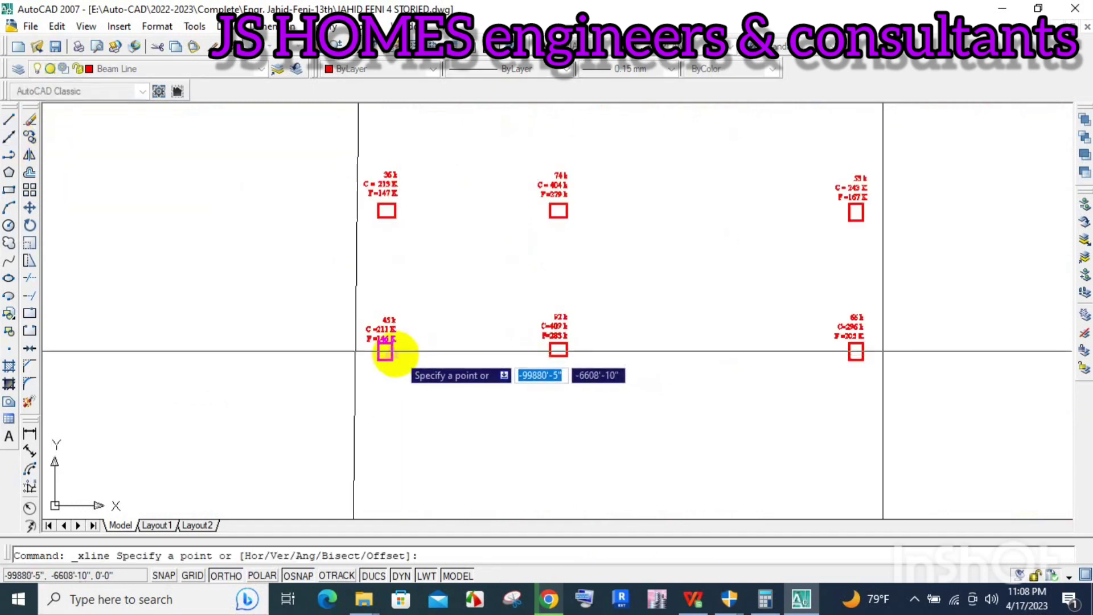
{"action": "left_click", "coordinate": [385, 352]}
{"action": "left_click", "coordinate": [502, 391]}
{"action": "key", "text": "Return"}
Step: Zoom and pan to bring the 45 k column (C=211 K, F=146 K) into view
{"action": "scroll", "coordinate": [398, 347], "scroll_direction": "up", "scroll_amount": 4}
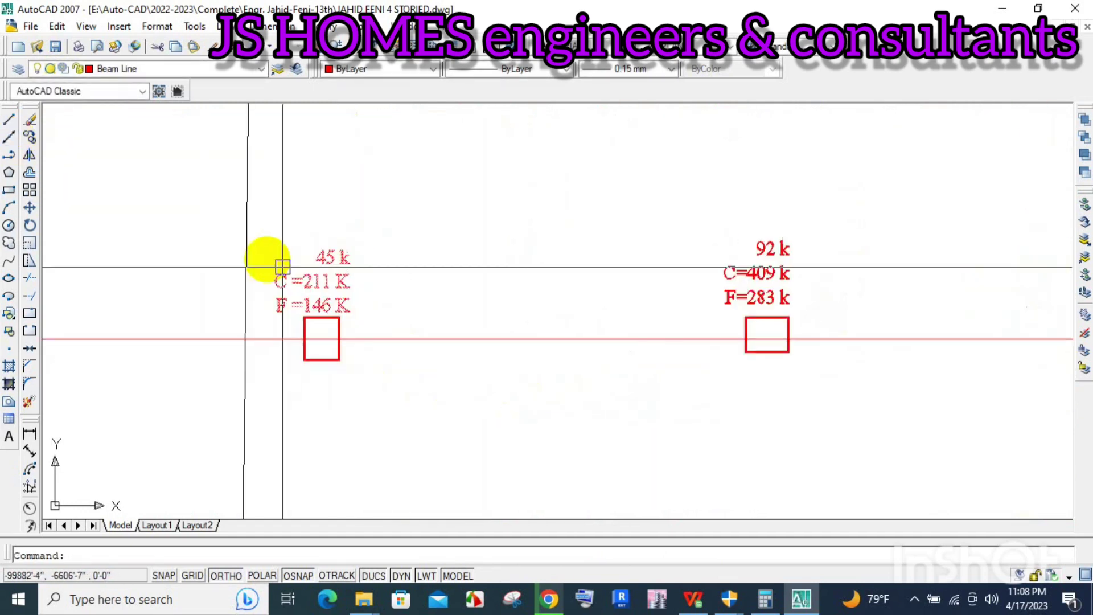
{"action": "scroll", "coordinate": [282, 267], "scroll_direction": "down", "scroll_amount": 6}
{"action": "scroll", "coordinate": [671, 273], "scroll_direction": "up", "scroll_amount": 5}
{"action": "scroll", "coordinate": [569, 307], "scroll_direction": "up", "scroll_amount": 5}
{"action": "scroll", "coordinate": [509, 298], "scroll_direction": "up", "scroll_amount": 2}
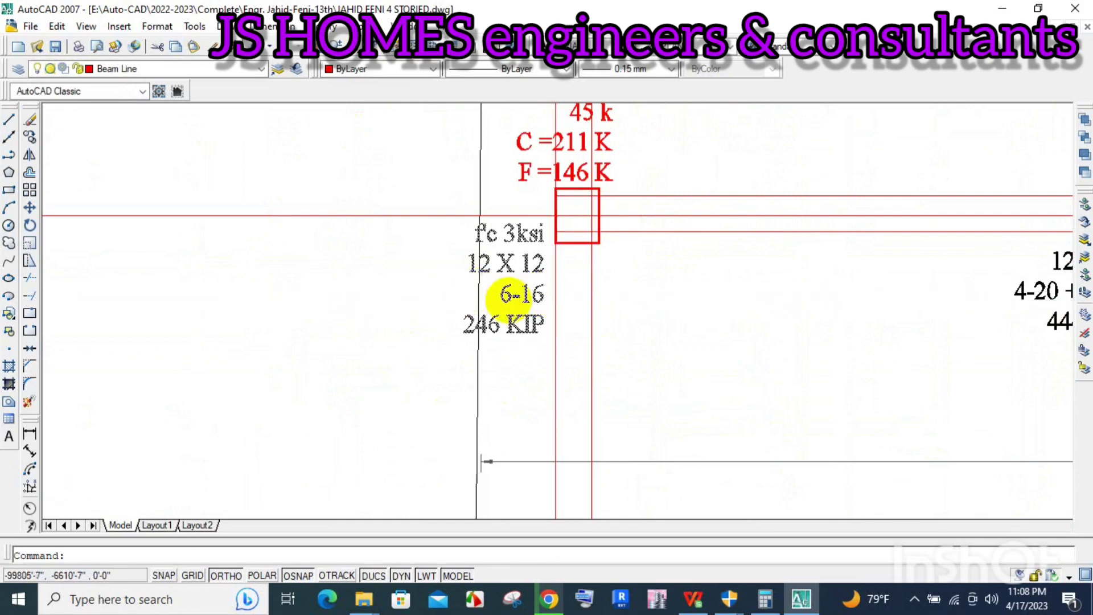
{"action": "scroll", "coordinate": [744, 298], "scroll_direction": "down", "scroll_amount": 3}
{"action": "scroll", "coordinate": [165, 293], "scroll_direction": "down", "scroll_amount": 2}
{"action": "scroll", "coordinate": [90, 303], "scroll_direction": "up", "scroll_amount": 2}
{"action": "scroll", "coordinate": [253, 297], "scroll_direction": "up", "scroll_amount": 3}
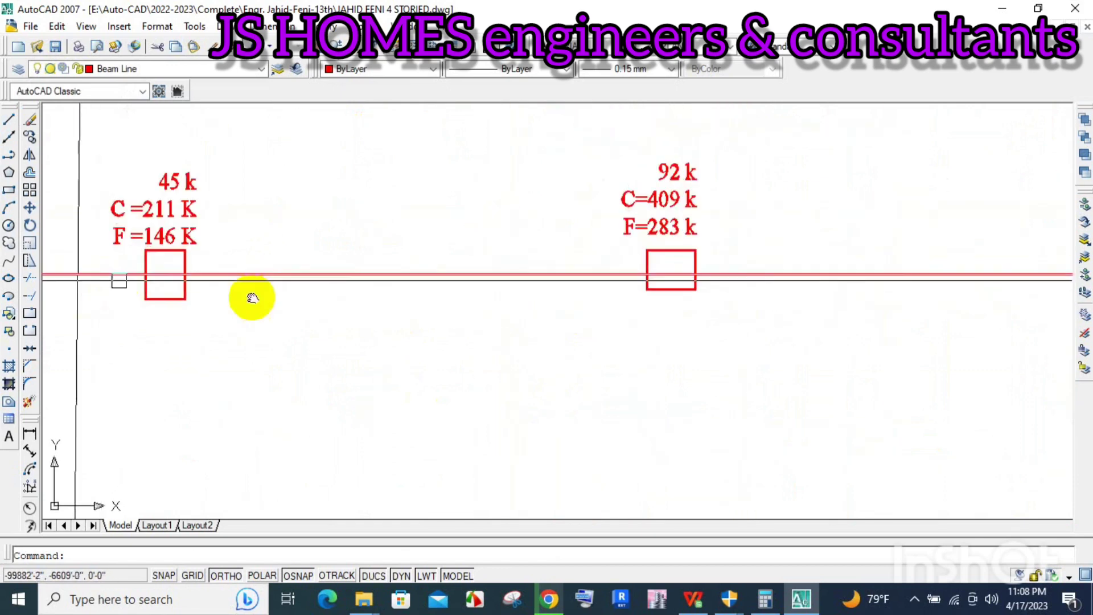
{"action": "left_click_drag", "start_coordinate": [253, 297], "coordinate": [418, 299]}
{"action": "scroll", "coordinate": [422, 291], "scroll_direction": "up", "scroll_amount": 2}
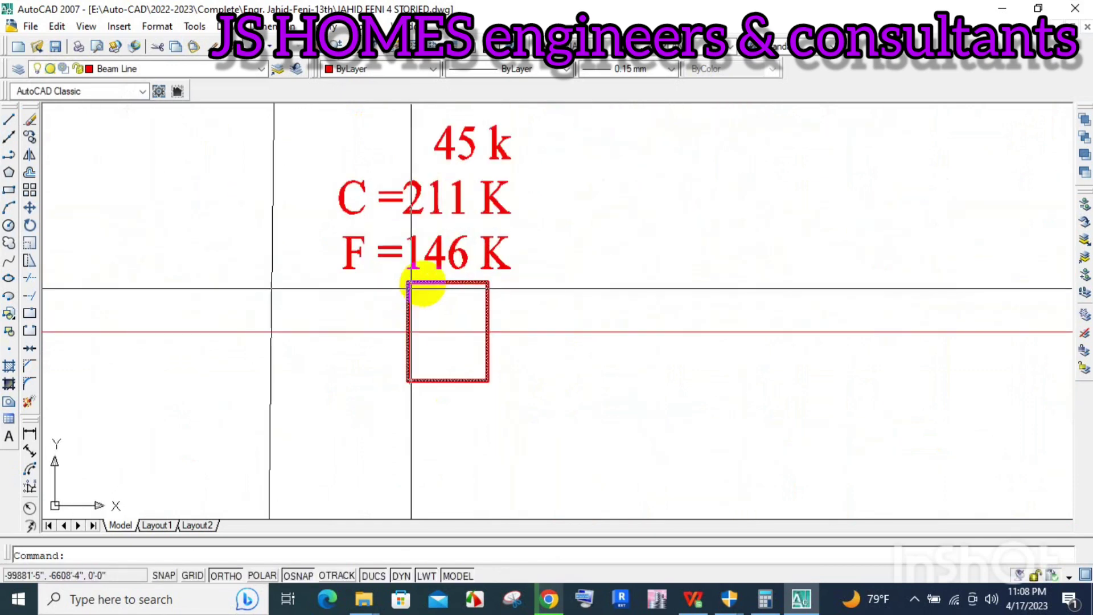
Step: Dimension the column to the left boundary line as 2'-2½", placed above the column
{"action": "left_click", "coordinate": [32, 434]}
{"action": "left_click", "coordinate": [447, 283]}
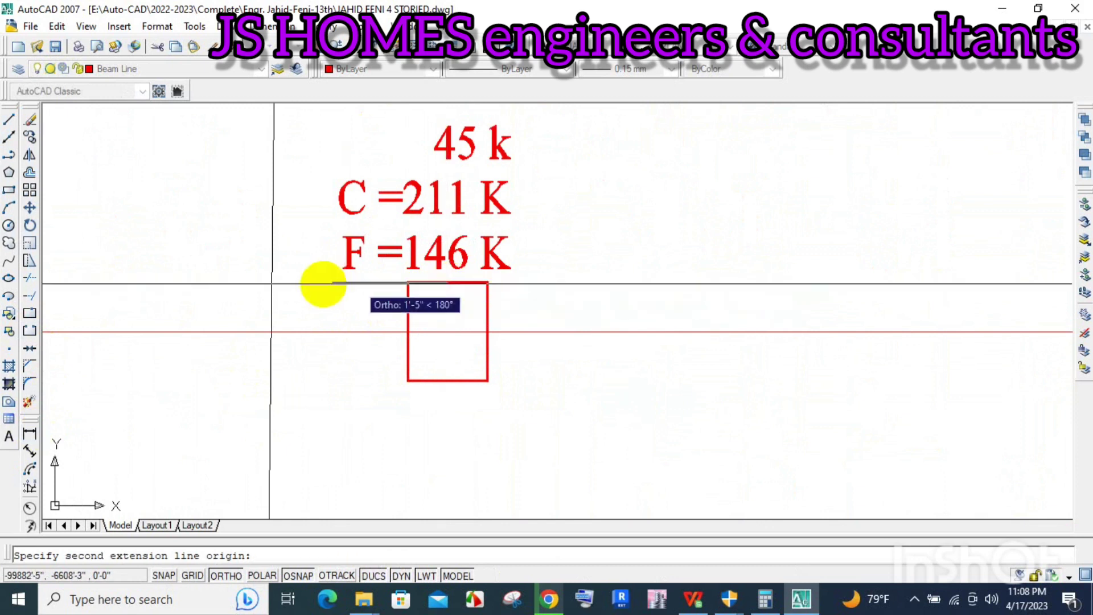
{"action": "left_click", "coordinate": [268, 281]}
{"action": "scroll", "coordinate": [319, 216], "scroll_direction": "down", "scroll_amount": 2}
{"action": "scroll", "coordinate": [341, 353], "scroll_direction": "down", "scroll_amount": 1}
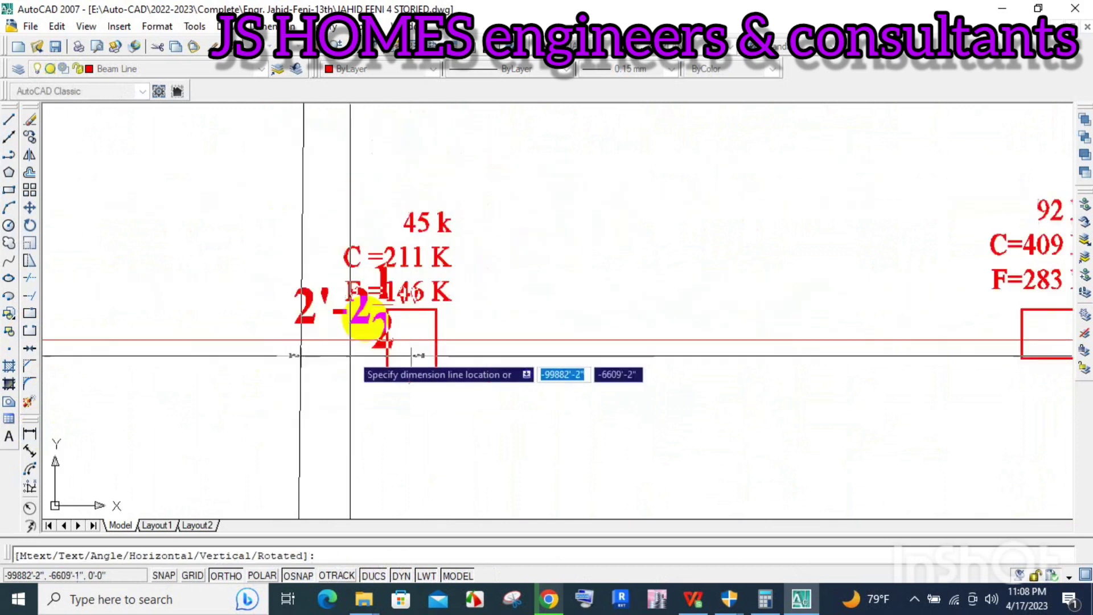
{"action": "left_click_drag", "start_coordinate": [410, 266], "coordinate": [422, 420]}
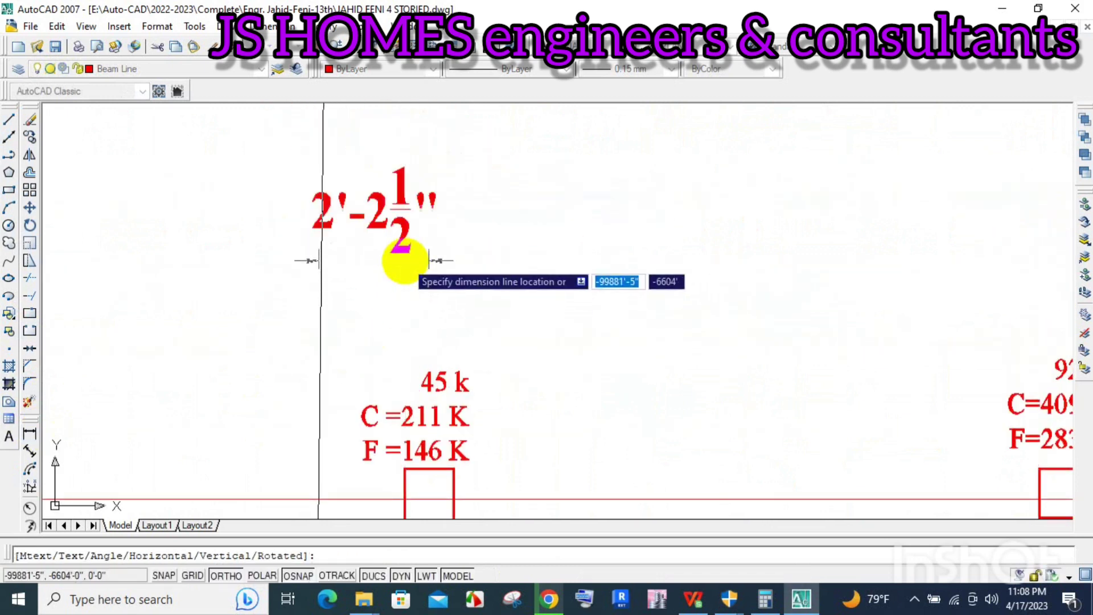
{"action": "left_click", "coordinate": [405, 261]}
Step: Pan to the right-hand column grid and back to the left grid, then start copying the load text
{"action": "scroll", "coordinate": [366, 254], "scroll_direction": "down", "scroll_amount": 4}
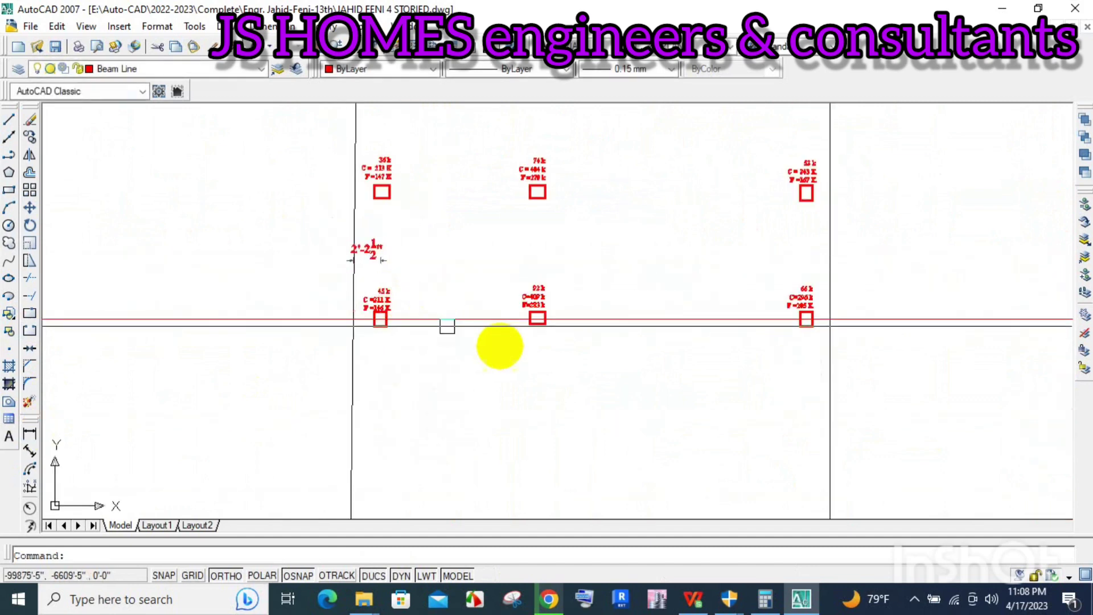
{"action": "scroll", "coordinate": [363, 343], "scroll_direction": "down", "scroll_amount": 2}
{"action": "left_click_drag", "start_coordinate": [654, 347], "coordinate": [537, 317]}
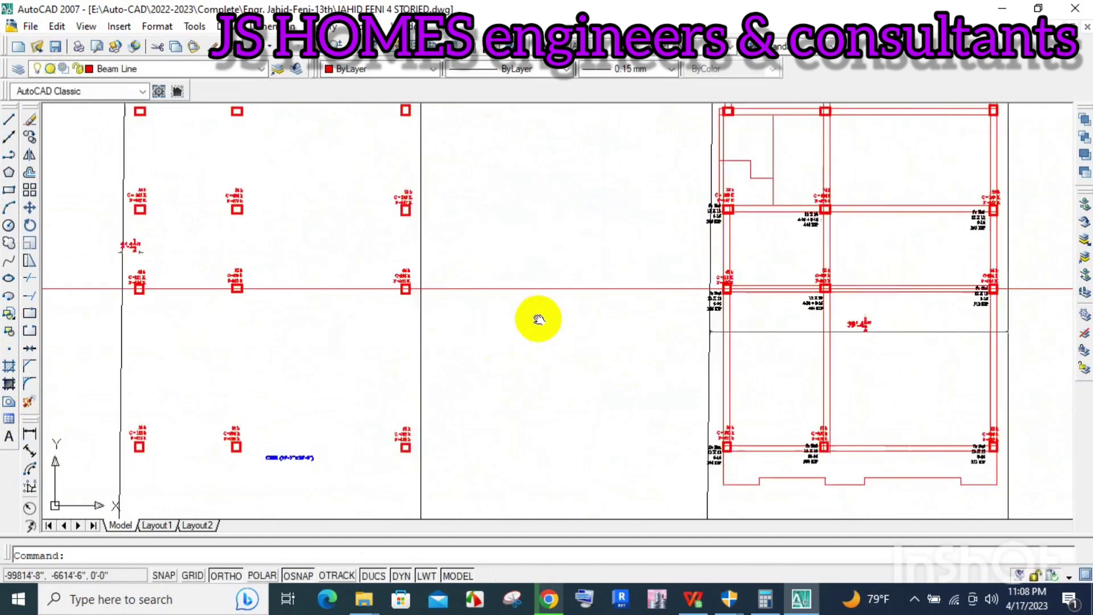
{"action": "left_click_drag", "start_coordinate": [803, 307], "coordinate": [704, 288]}
{"action": "scroll", "coordinate": [726, 289], "scroll_direction": "up", "scroll_amount": 5}
{"action": "scroll", "coordinate": [826, 273], "scroll_direction": "down", "scroll_amount": 2}
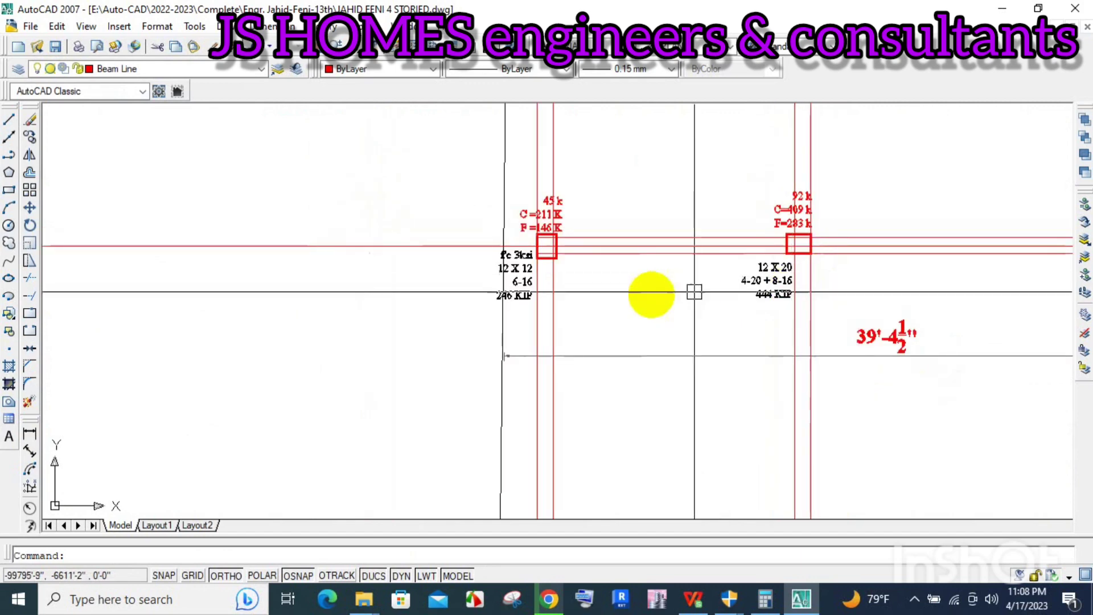
{"action": "scroll", "coordinate": [599, 268], "scroll_direction": "down", "scroll_amount": 3}
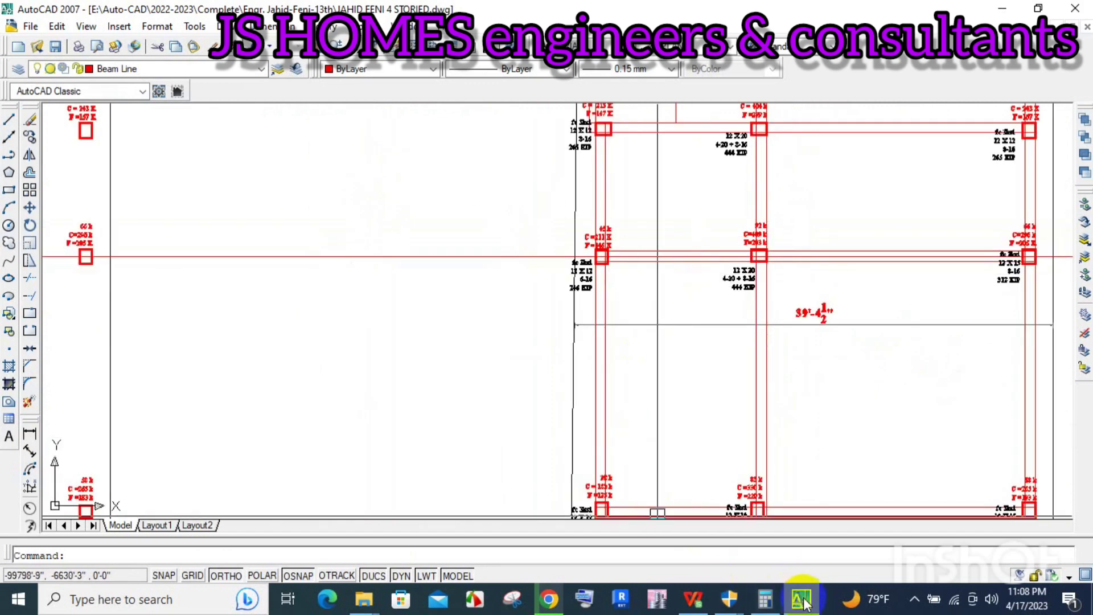
{"action": "left_click_drag", "start_coordinate": [574, 260], "coordinate": [683, 276]}
{"action": "type", "text": "m"}
{"action": "key", "text": "Return"}
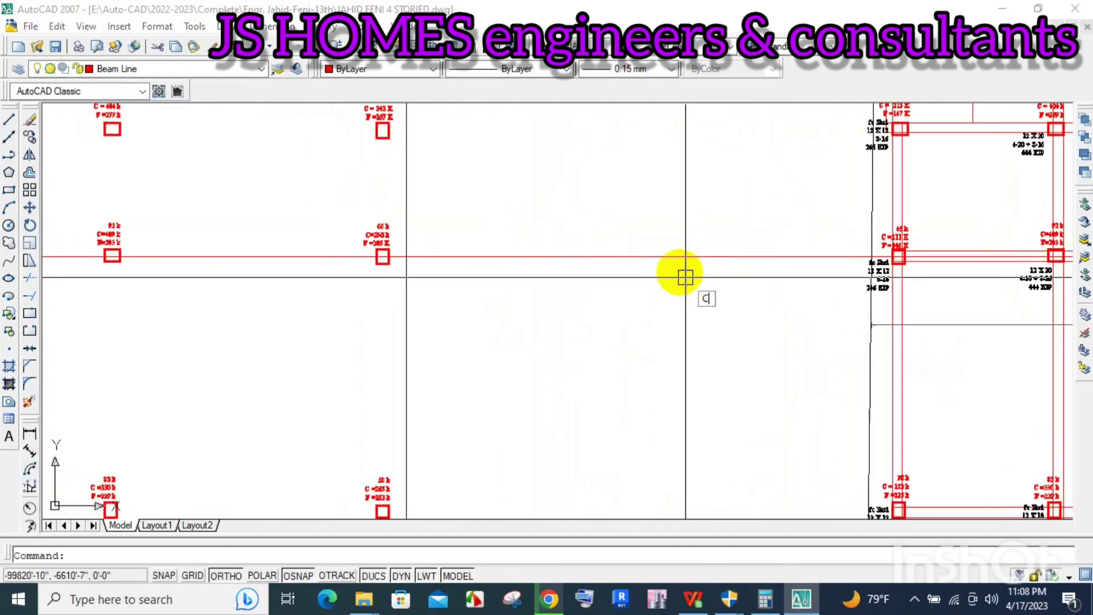
{"action": "scroll", "coordinate": [793, 274], "scroll_direction": "down", "scroll_amount": 3}
{"action": "scroll", "coordinate": [501, 262], "scroll_direction": "up", "scroll_amount": 1}
Step: Copy the 45 k load text below the column and change it to C1
{"action": "scroll", "coordinate": [488, 227], "scroll_direction": "up", "scroll_amount": 5}
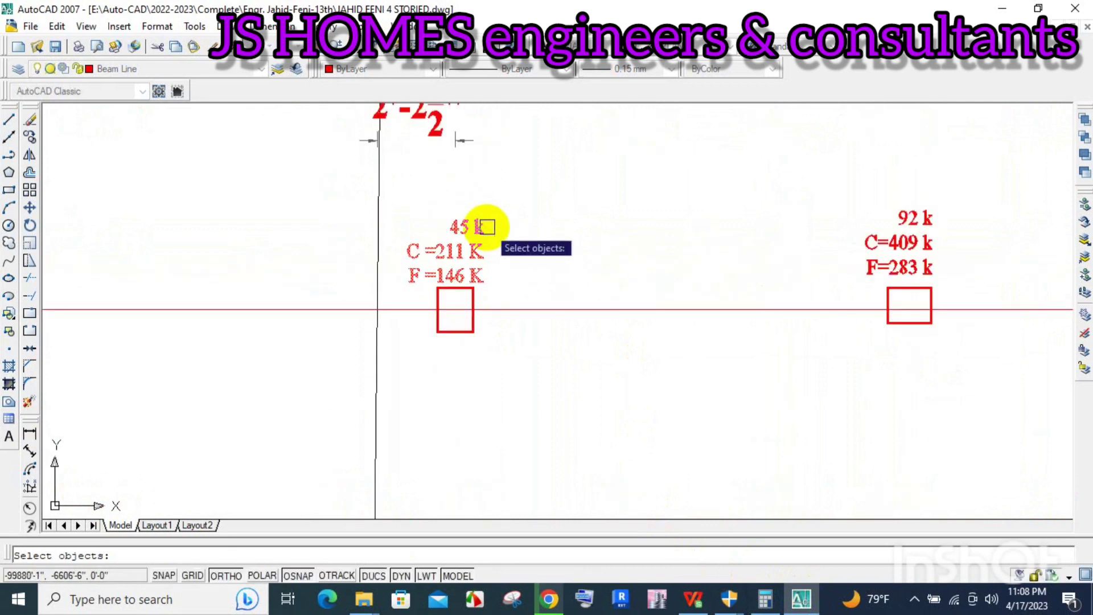
{"action": "key", "text": "Return"}
{"action": "left_click", "coordinate": [539, 239]}
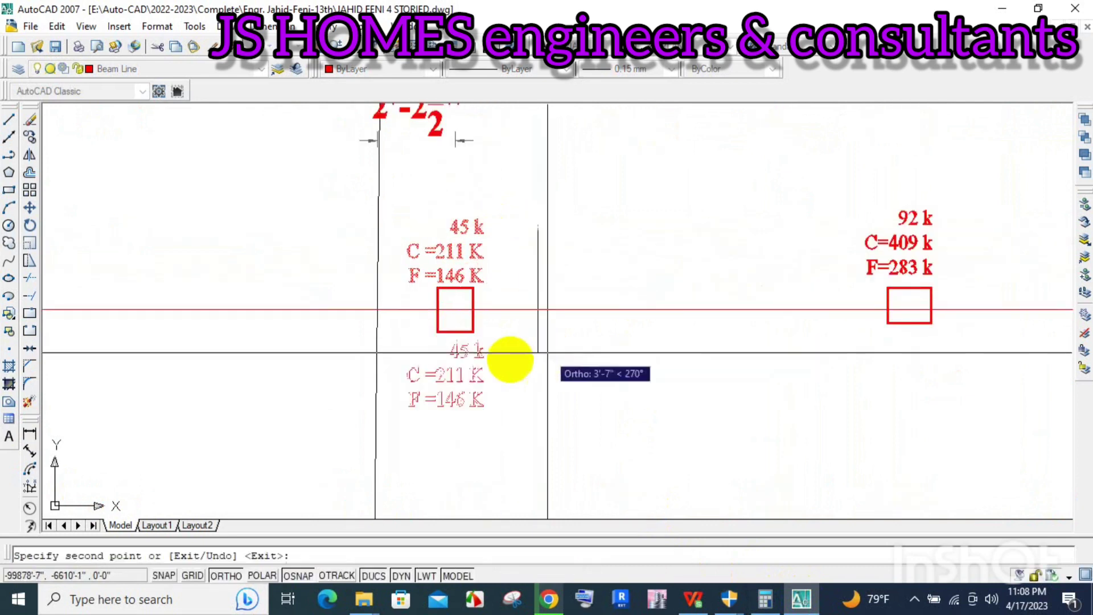
{"action": "left_click", "coordinate": [475, 362]}
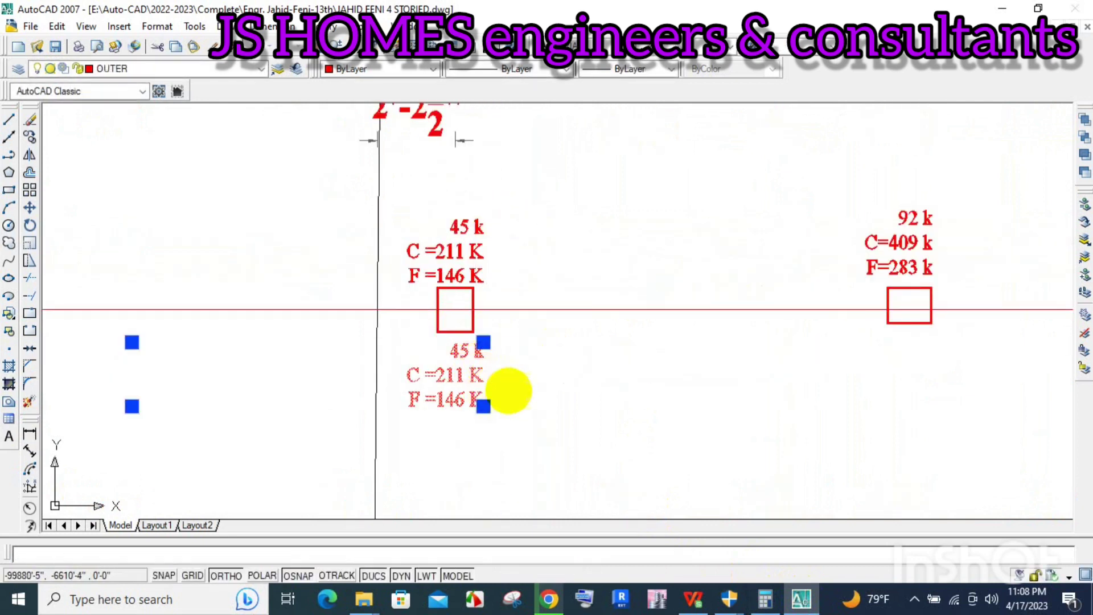
{"action": "double_click", "coordinate": [467, 355]}
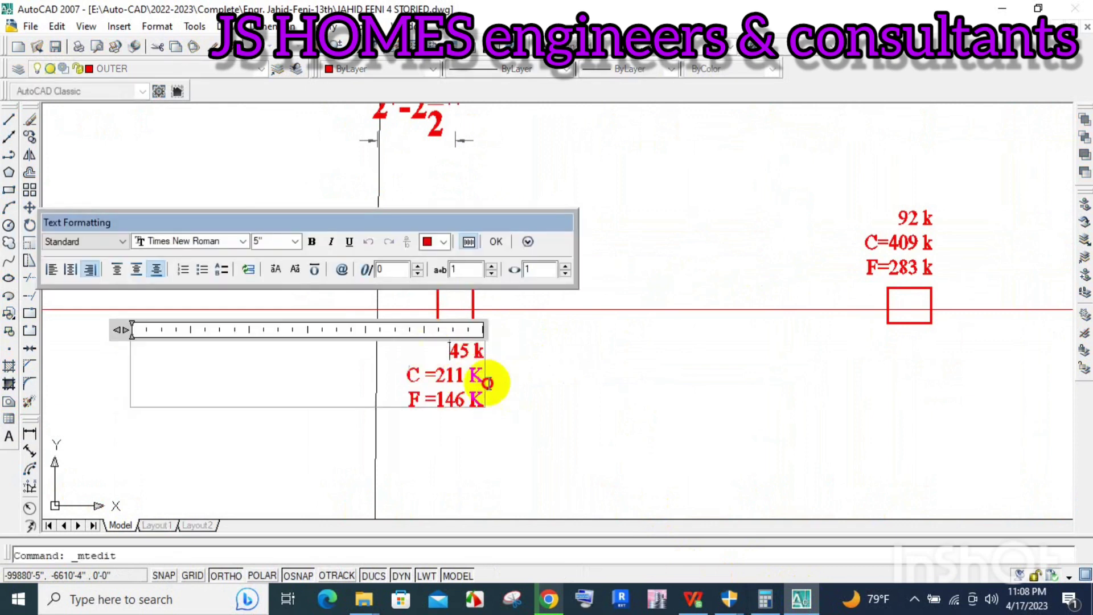
{"action": "type", "text": "c1"}
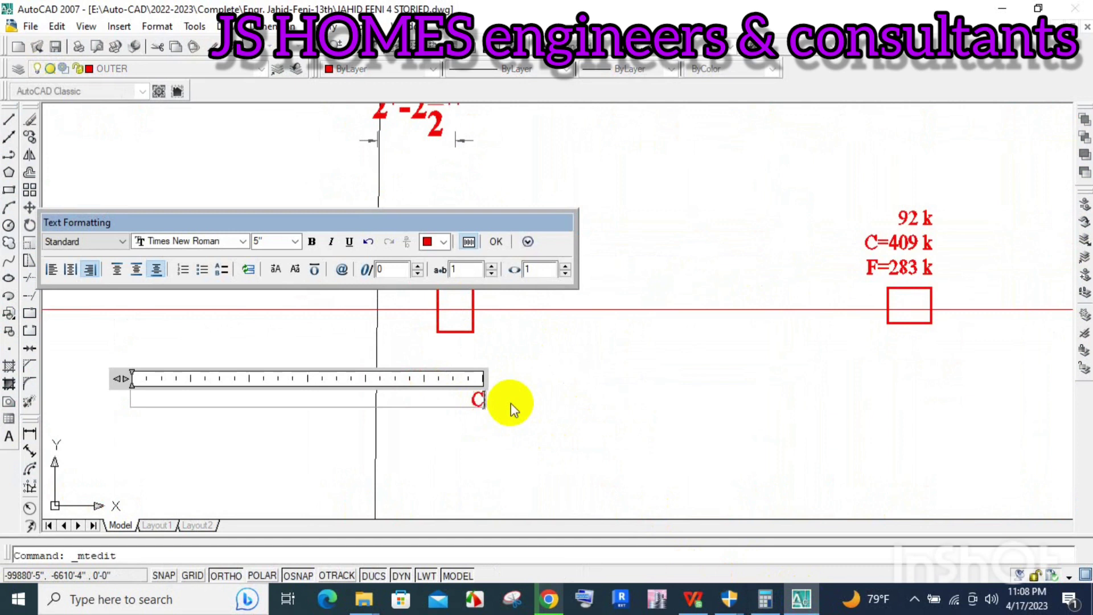
{"action": "left_click", "coordinate": [520, 435]}
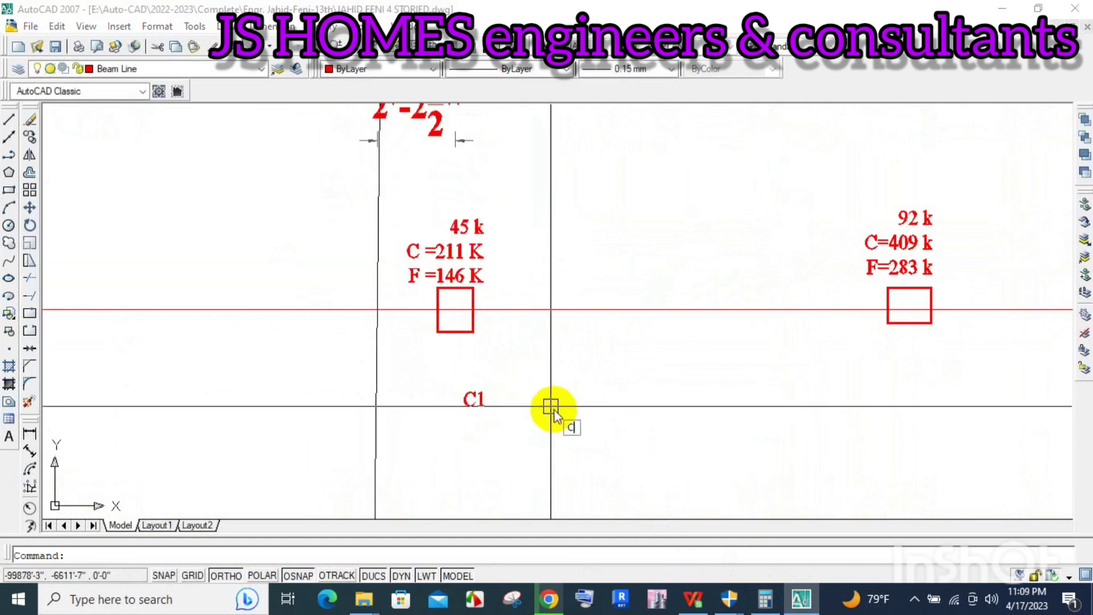
{"action": "type", "text": "c"}
Step: Copy the C1 label under the 92 k column and change it to C2
{"action": "key", "text": "Return"}
{"action": "left_click", "coordinate": [473, 399]}
{"action": "key", "text": "Return"}
{"action": "left_click", "coordinate": [484, 403]}
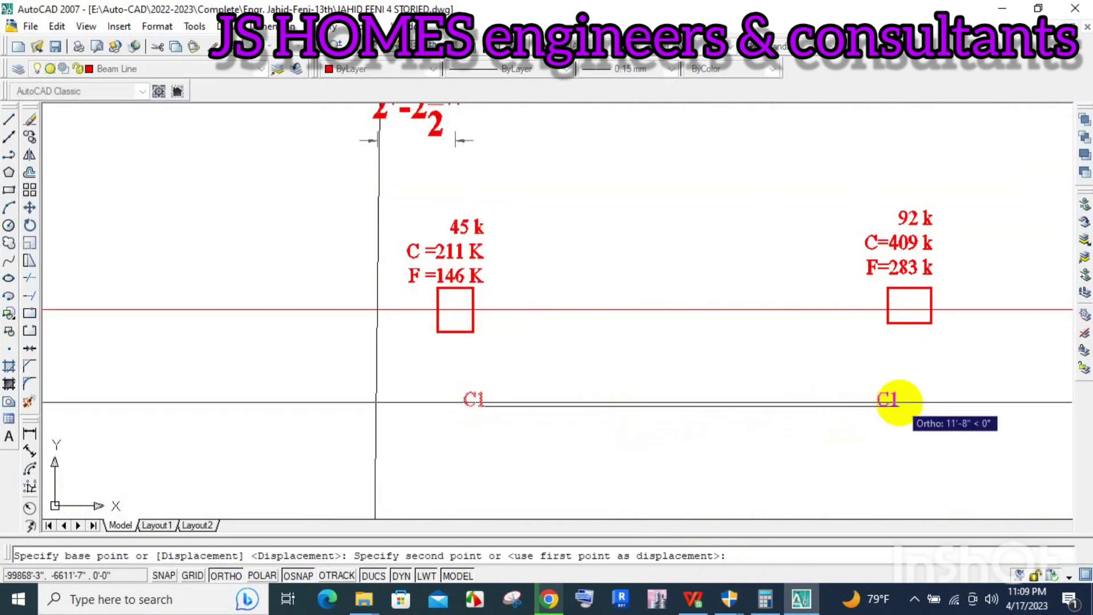
{"action": "left_click", "coordinate": [921, 400]}
{"action": "key", "text": "Return"}
{"action": "double_click", "coordinate": [914, 400]}
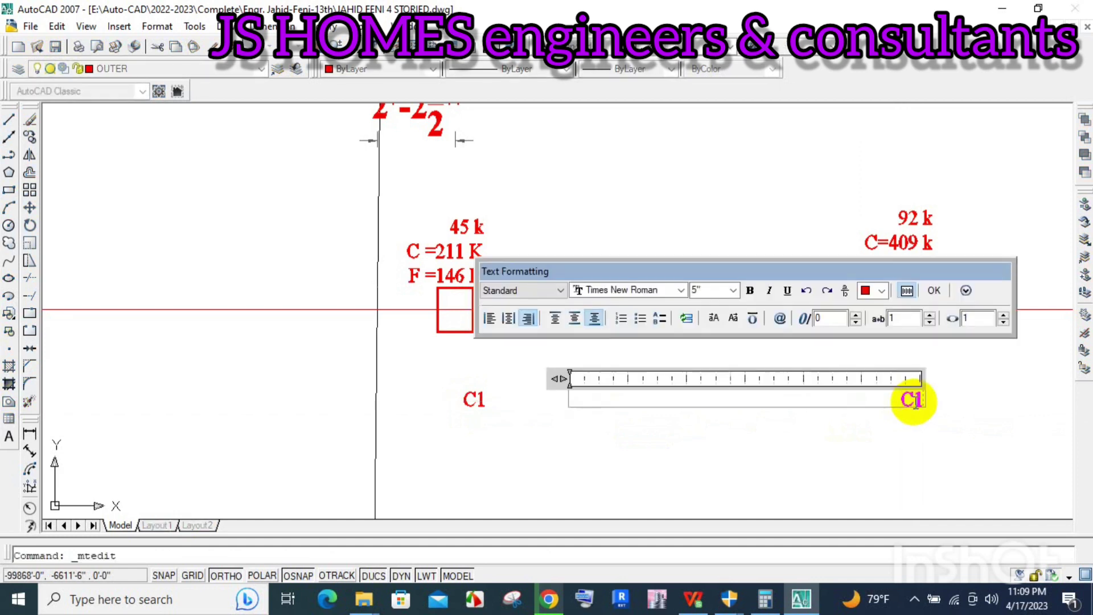
{"action": "type", "text": "C2"}
{"action": "left_click", "coordinate": [715, 442]}
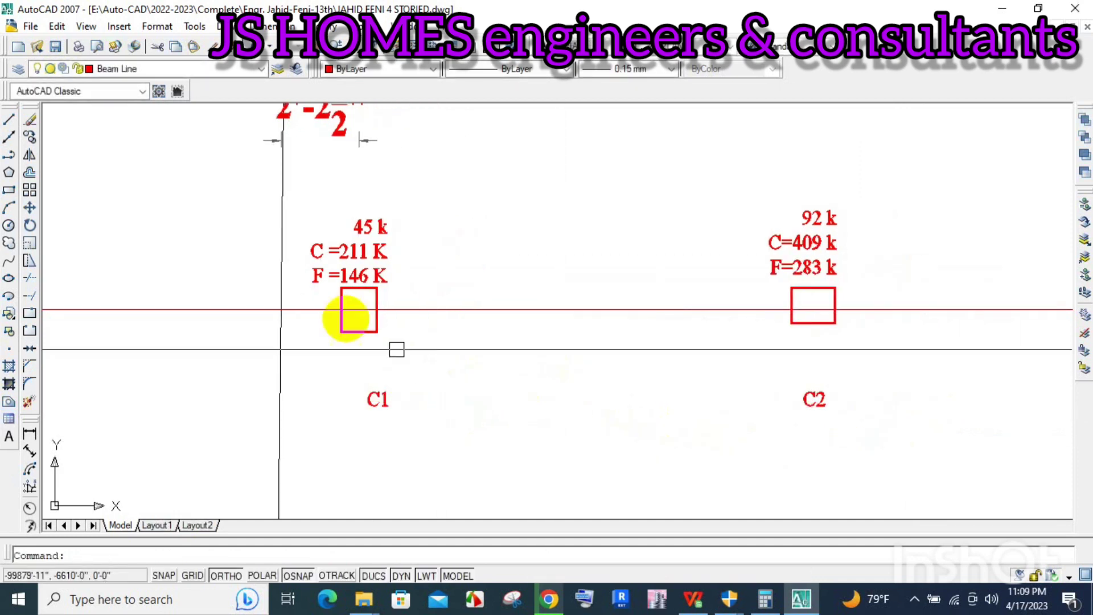
Step: Dimension C1's width, then cancel the height dimension
{"action": "scroll", "coordinate": [337, 313], "scroll_direction": "up", "scroll_amount": 2}
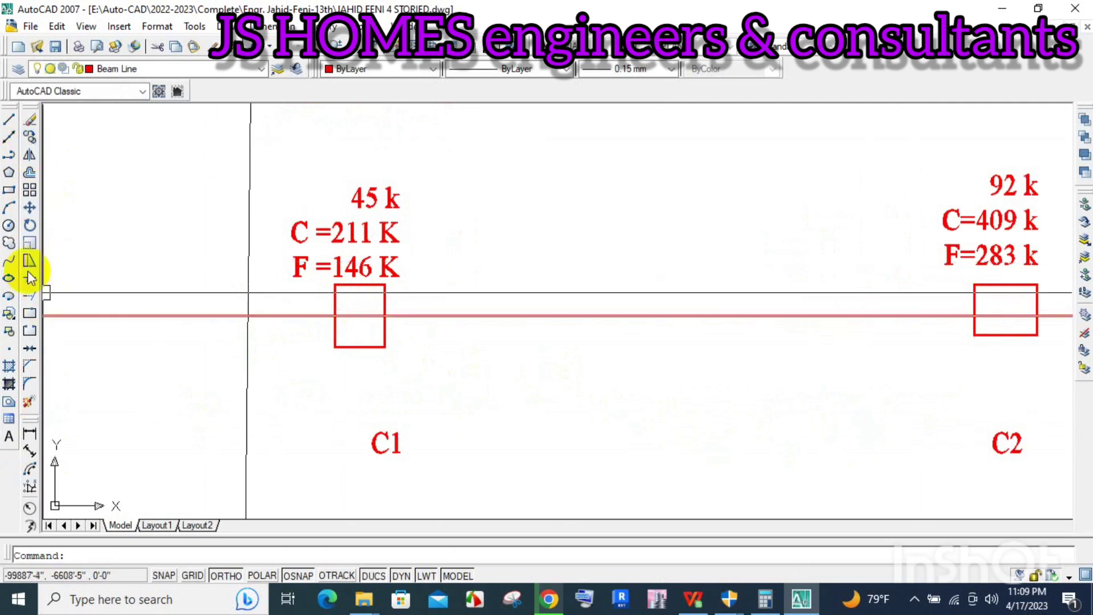
{"action": "left_click", "coordinate": [30, 435]}
{"action": "left_click", "coordinate": [348, 308]}
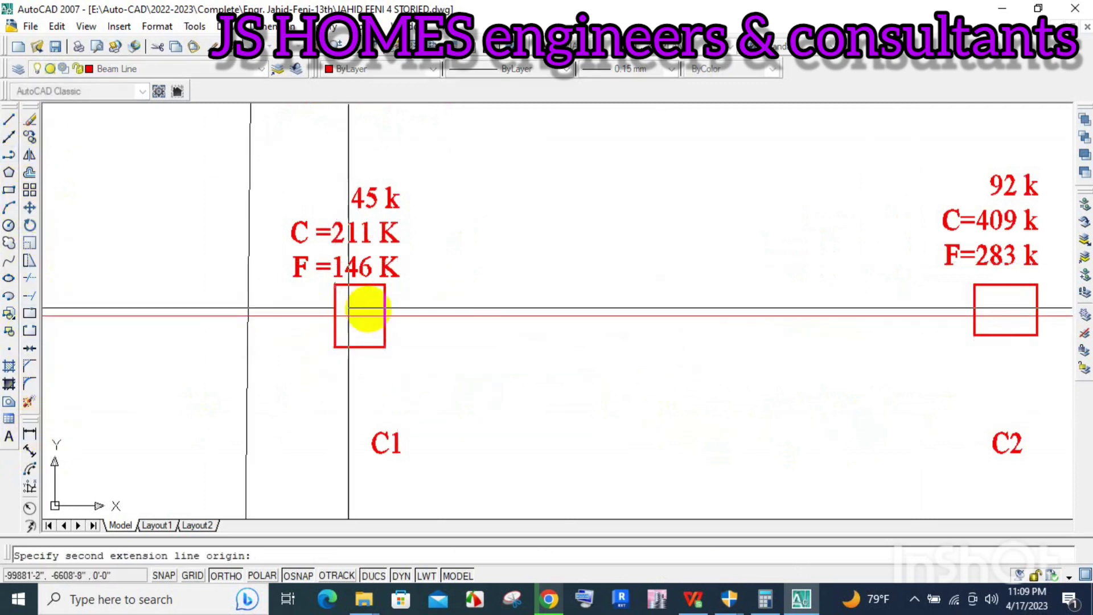
{"action": "left_click", "coordinate": [385, 308]}
{"action": "left_click", "coordinate": [358, 350]}
{"action": "key", "text": "Return"}
{"action": "left_click", "coordinate": [356, 283]}
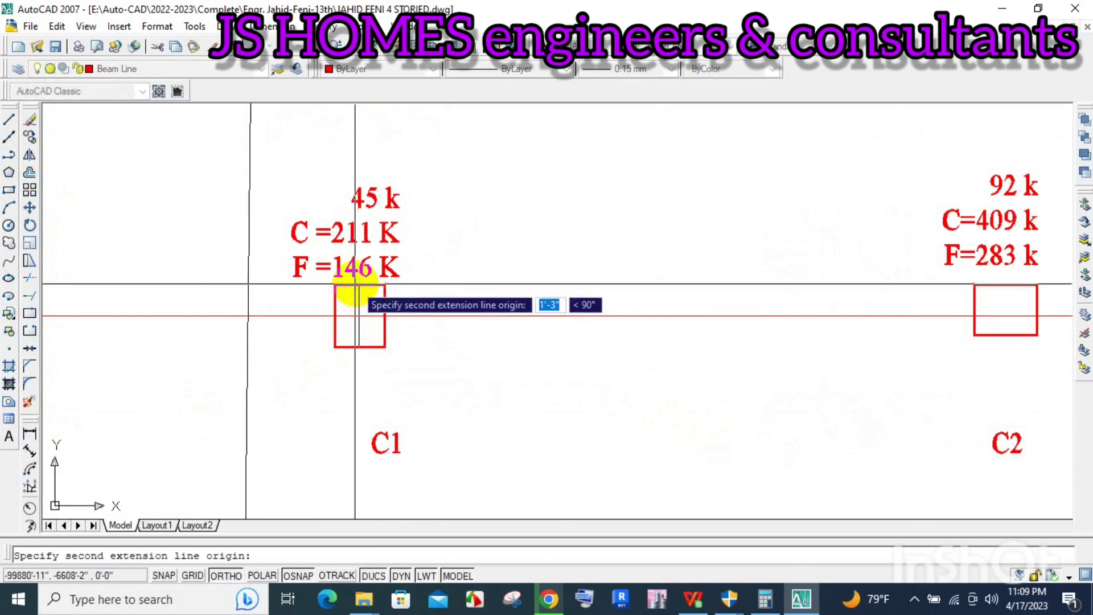
{"action": "left_click", "coordinate": [355, 285]}
{"action": "key", "text": "Escape"}
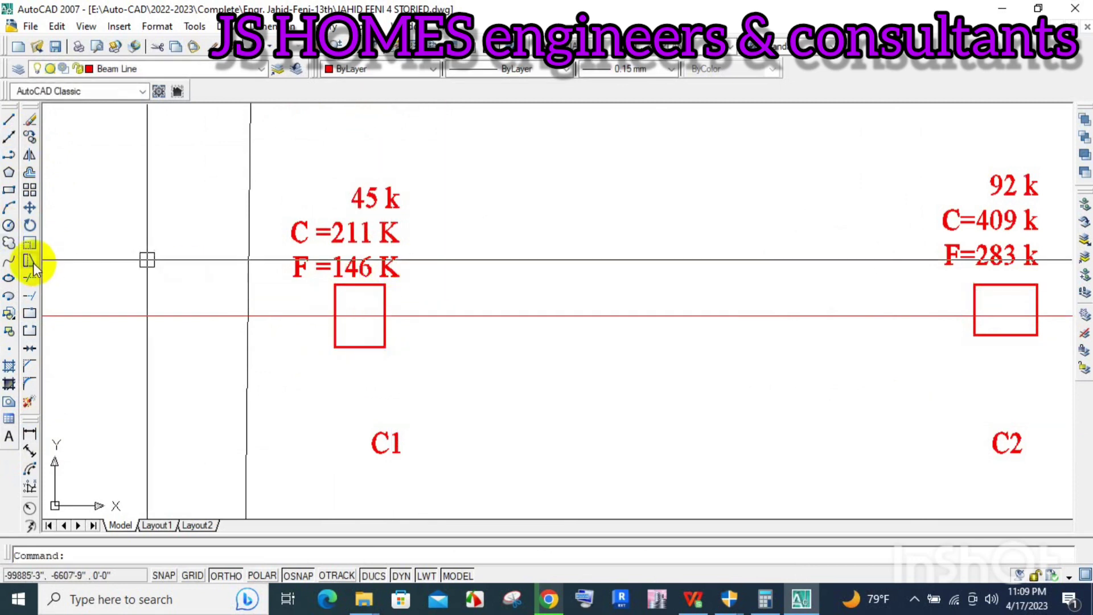
Step: Stretch C1's bottom edge upward by 1
{"action": "left_click", "coordinate": [32, 262]}
{"action": "left_click", "coordinate": [283, 334]}
{"action": "key", "text": "Return"}
{"action": "left_click", "coordinate": [495, 434]}
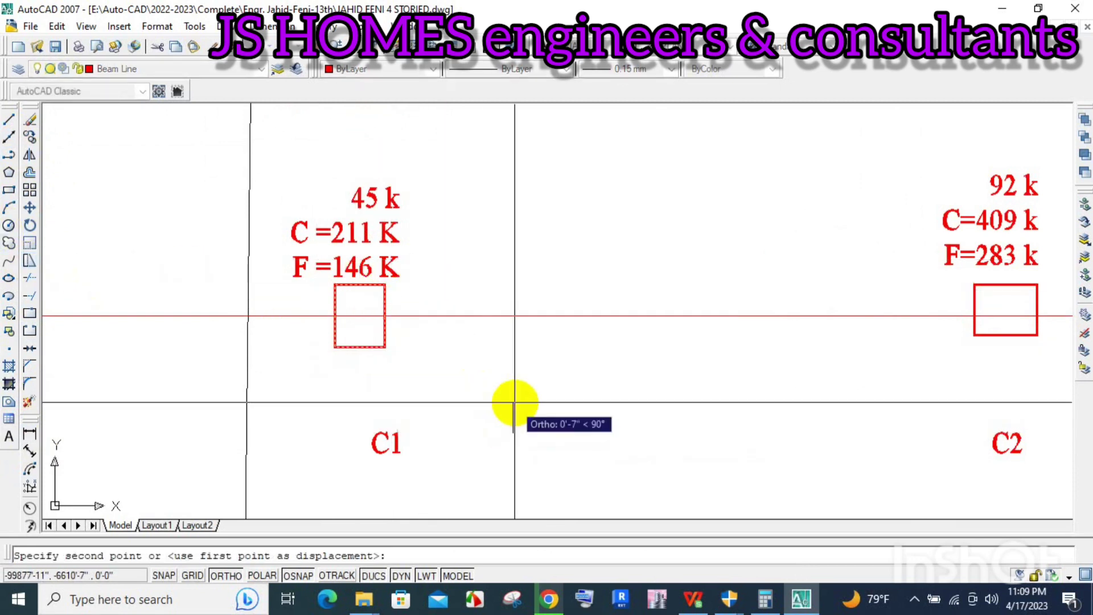
{"action": "type", "text": "1"}
{"action": "key", "text": "Return"}
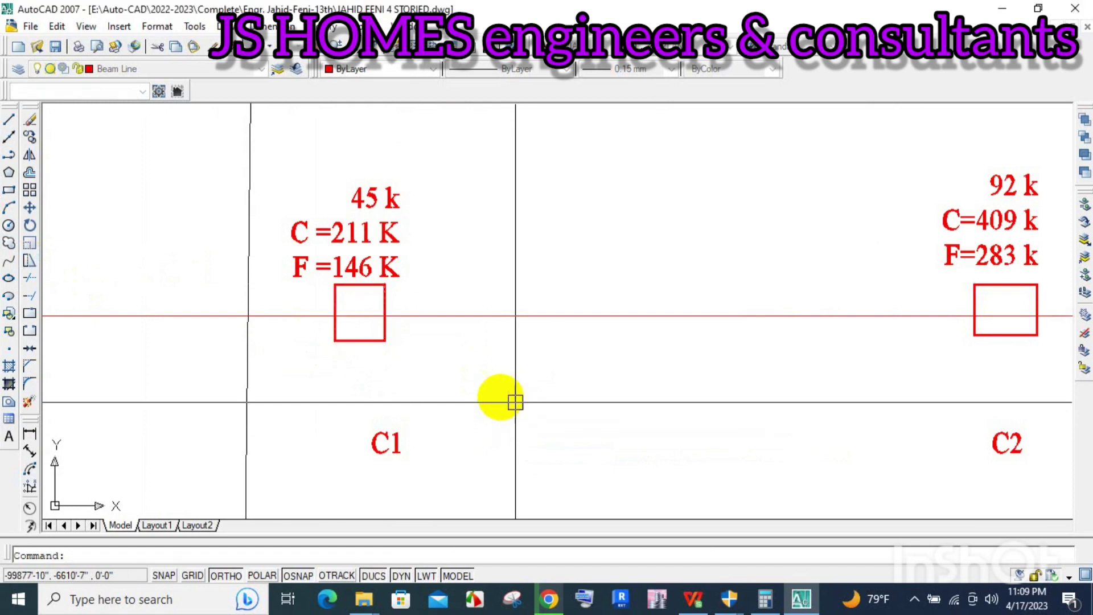
Step: Stretch C1's top edge downward by 1
{"action": "key", "text": "Return"}
{"action": "left_click", "coordinate": [440, 296]}
{"action": "left_click", "coordinate": [288, 281]}
{"action": "key", "text": "Return"}
{"action": "left_click", "coordinate": [501, 238]}
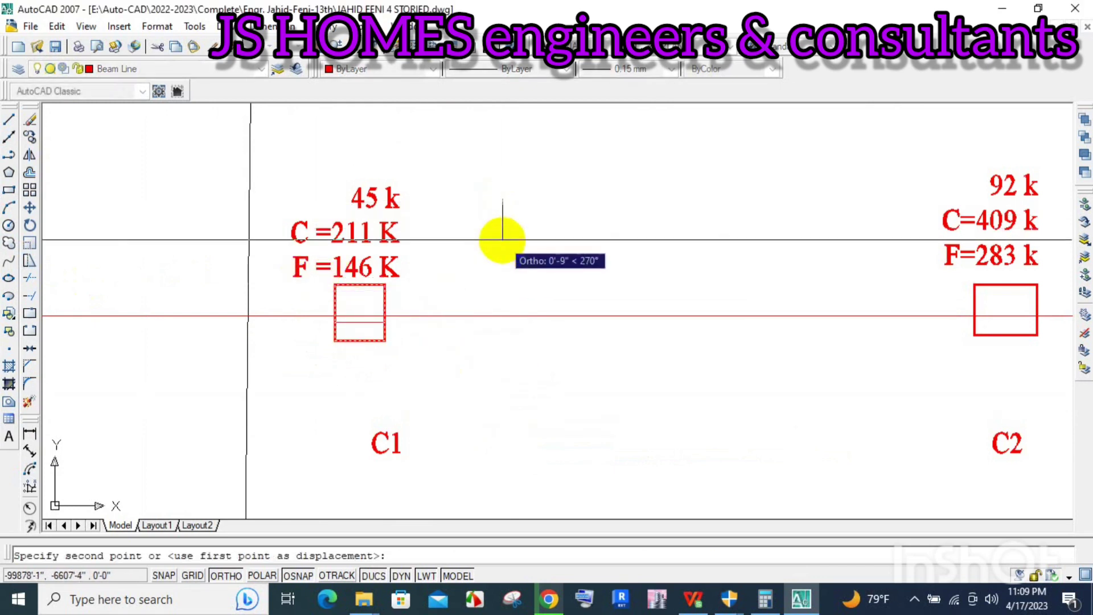
{"action": "type", "text": "1"}
{"action": "key", "text": "Return"}
{"action": "key", "text": "Return"}
{"action": "scroll", "coordinate": [739, 349], "scroll_direction": "down", "scroll_amount": 2}
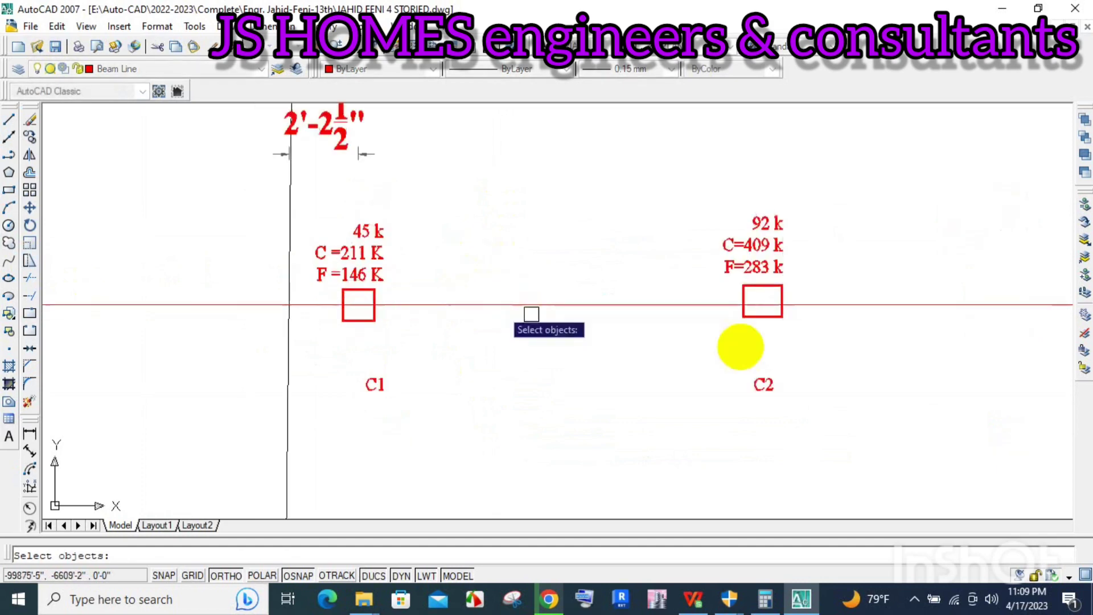
{"action": "scroll", "coordinate": [773, 355], "scroll_direction": "up", "scroll_amount": 3}
{"action": "scroll", "coordinate": [723, 349], "scroll_direction": "down", "scroll_amount": 1}
{"action": "key", "text": "Escape"}
{"action": "scroll", "coordinate": [683, 345], "scroll_direction": "down", "scroll_amount": 3}
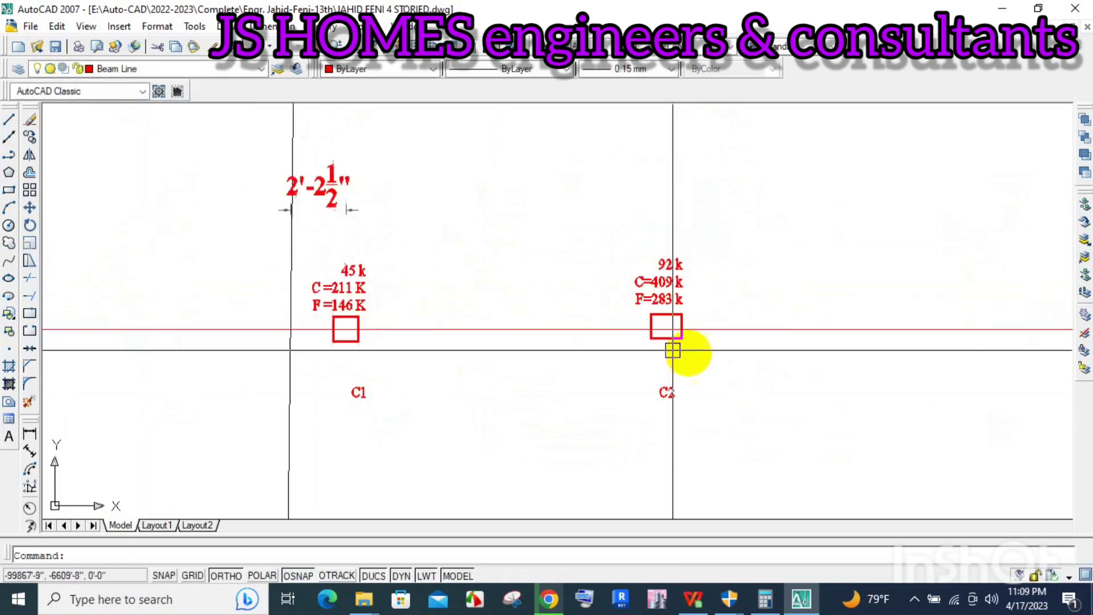
{"action": "scroll", "coordinate": [656, 348], "scroll_direction": "down", "scroll_amount": 2}
Step: Try linear dimensions on the C2 column rectangle, then cancel them without placing
{"action": "scroll", "coordinate": [862, 342], "scroll_direction": "up", "scroll_amount": 2}
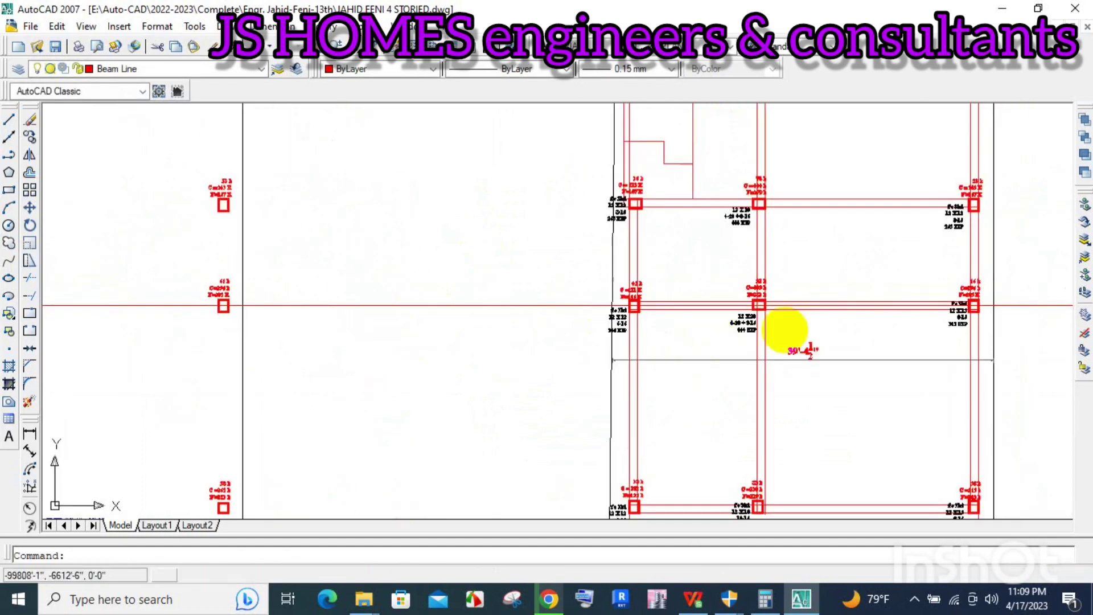
{"action": "scroll", "coordinate": [786, 335], "scroll_direction": "up", "scroll_amount": 2}
{"action": "scroll", "coordinate": [581, 335], "scroll_direction": "up", "scroll_amount": 2}
{"action": "scroll", "coordinate": [797, 319], "scroll_direction": "down", "scroll_amount": 3}
{"action": "scroll", "coordinate": [569, 301], "scroll_direction": "up", "scroll_amount": 2}
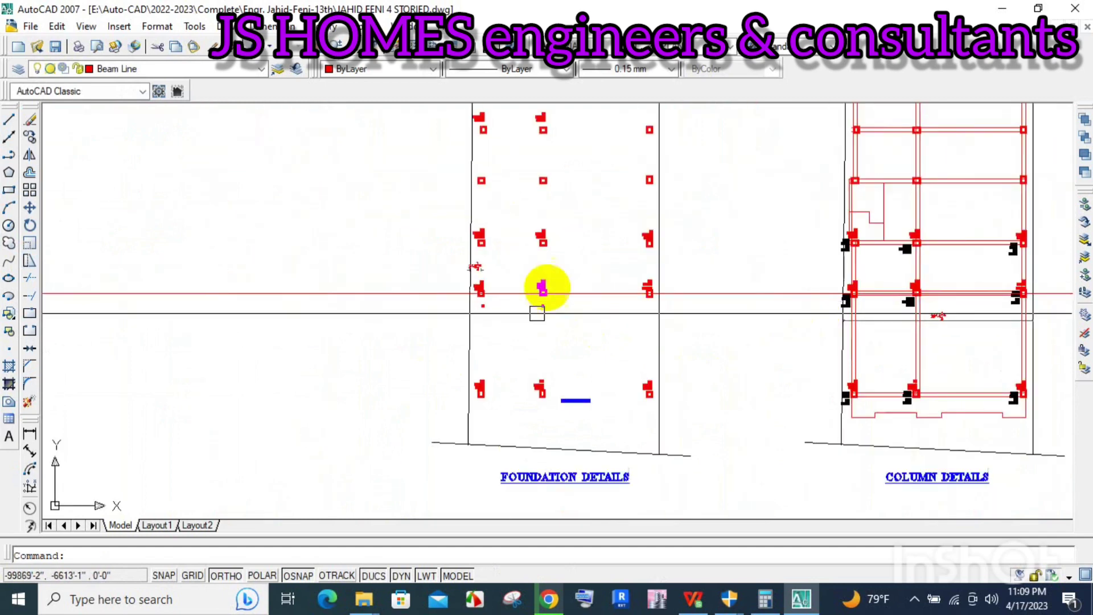
{"action": "scroll", "coordinate": [541, 296], "scroll_direction": "up", "scroll_amount": 2}
{"action": "scroll", "coordinate": [501, 296], "scroll_direction": "up", "scroll_amount": 2}
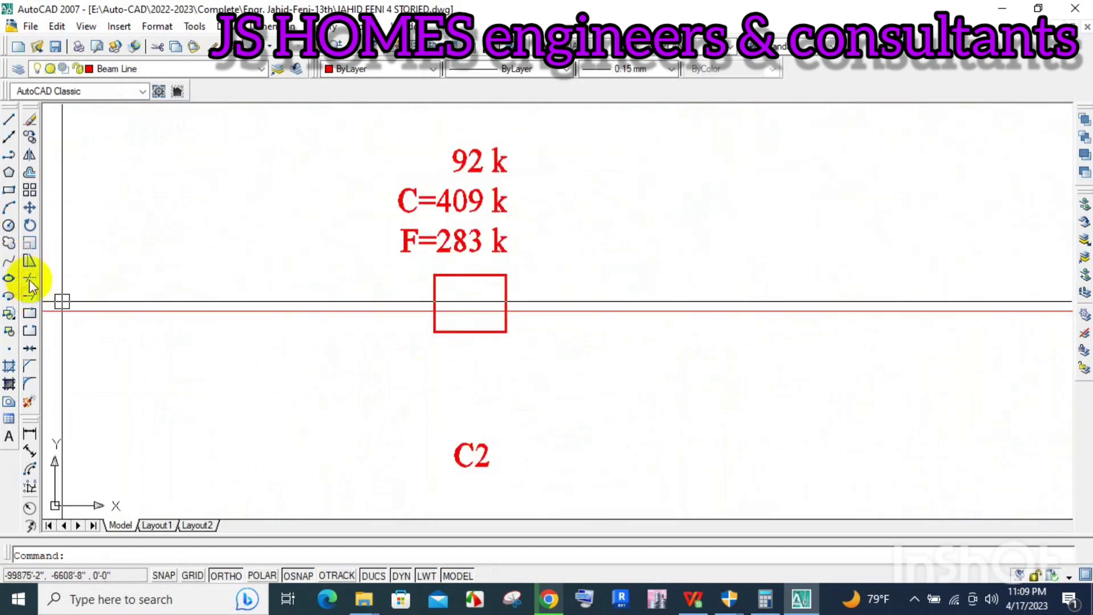
{"action": "left_click", "coordinate": [30, 434]}
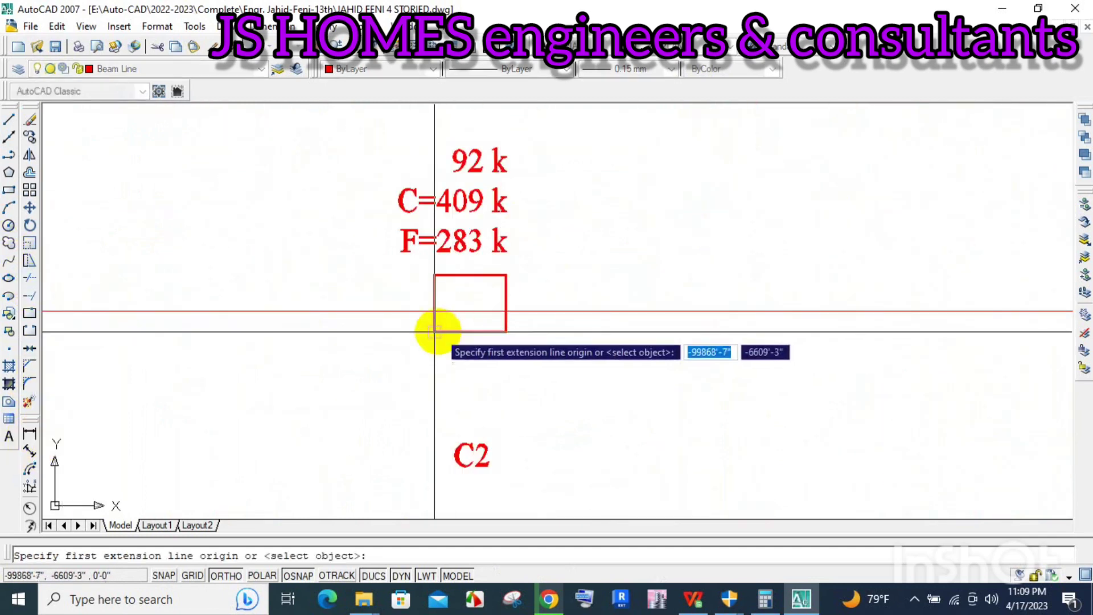
{"action": "left_click", "coordinate": [434, 332]}
{"action": "left_click", "coordinate": [506, 331]}
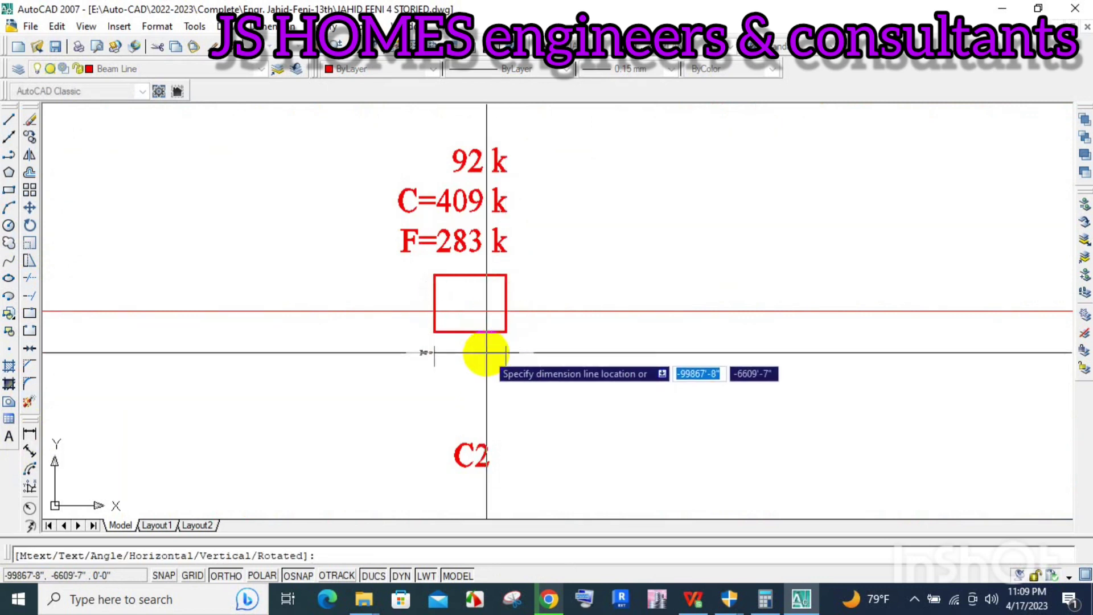
{"action": "key", "text": "Escape"}
{"action": "key", "text": "space"}
{"action": "left_click", "coordinate": [471, 332]}
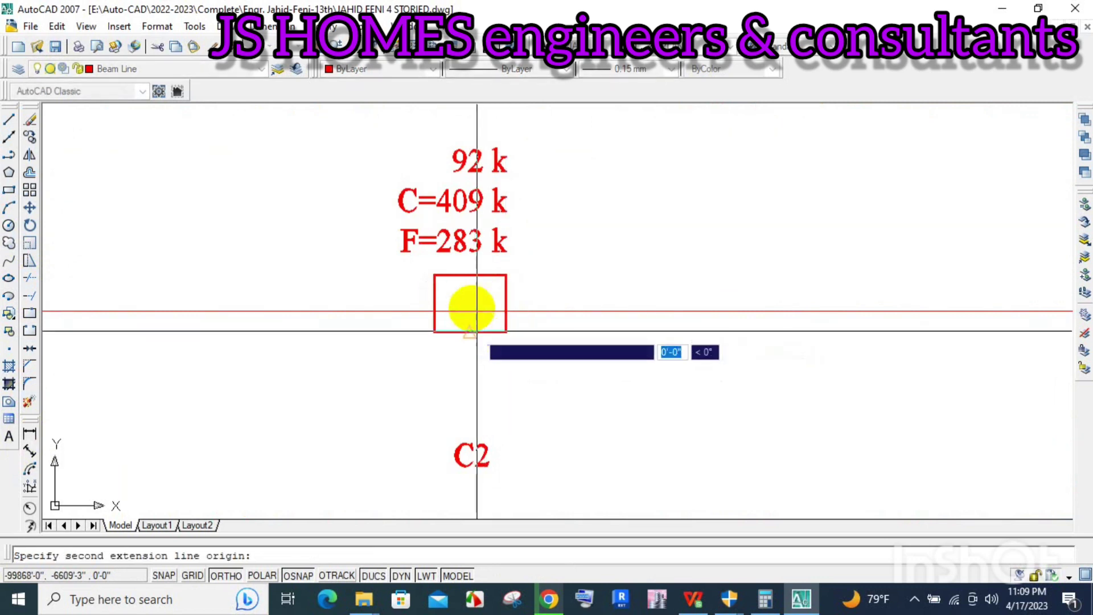
{"action": "left_click", "coordinate": [480, 275]}
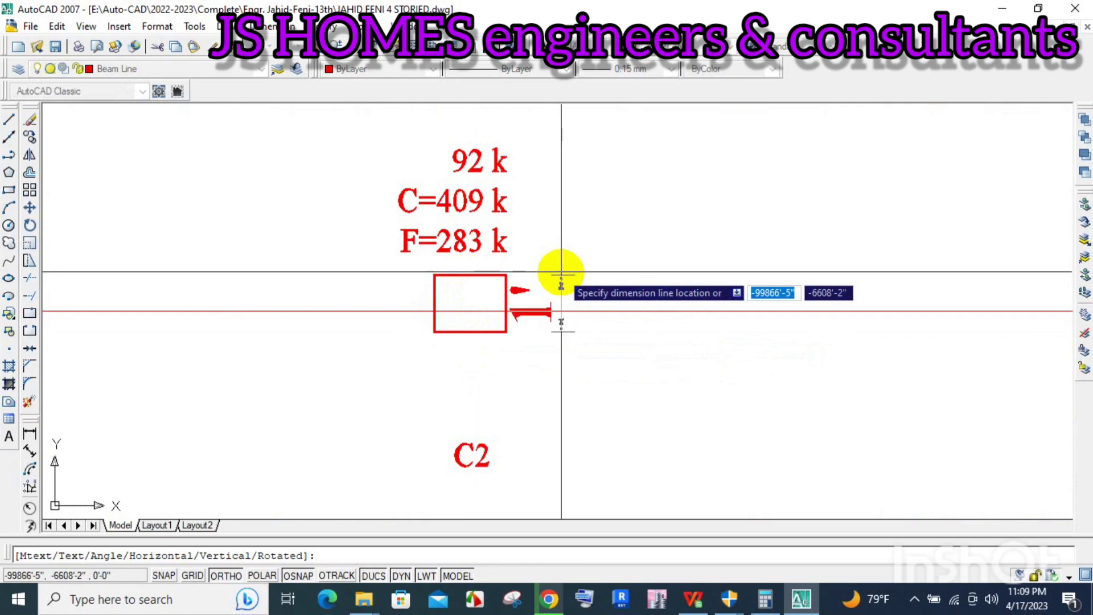
{"action": "key", "text": "Escape"}
Step: Stretch the C2 rectangle's left edge 5 units to widen it
{"action": "left_click", "coordinate": [29, 277]}
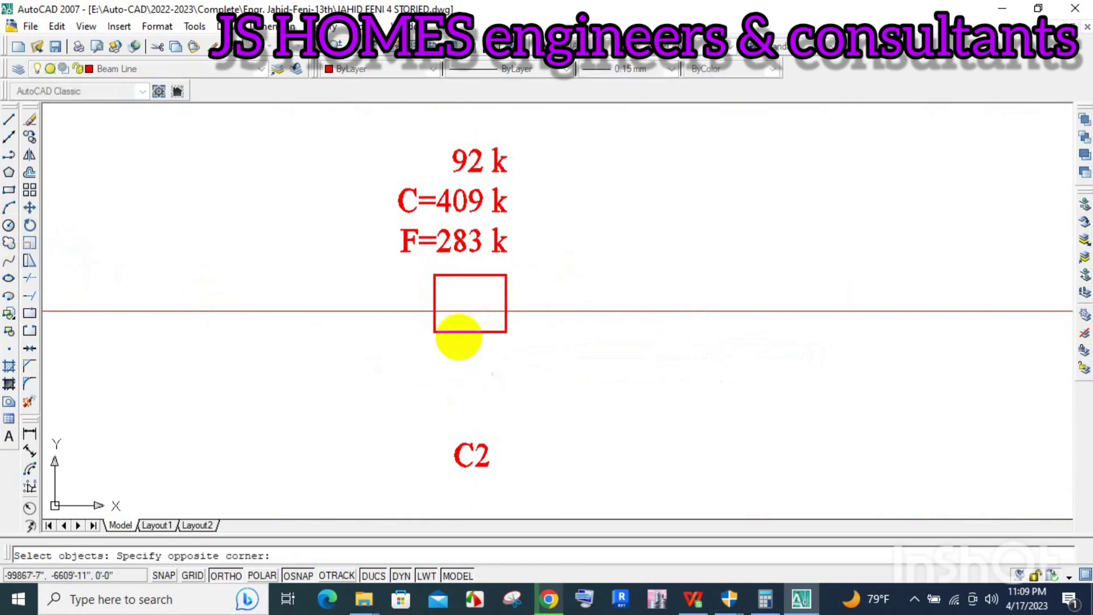
{"action": "left_click", "coordinate": [407, 264]}
{"action": "key", "text": "Return"}
{"action": "left_click", "coordinate": [463, 359]}
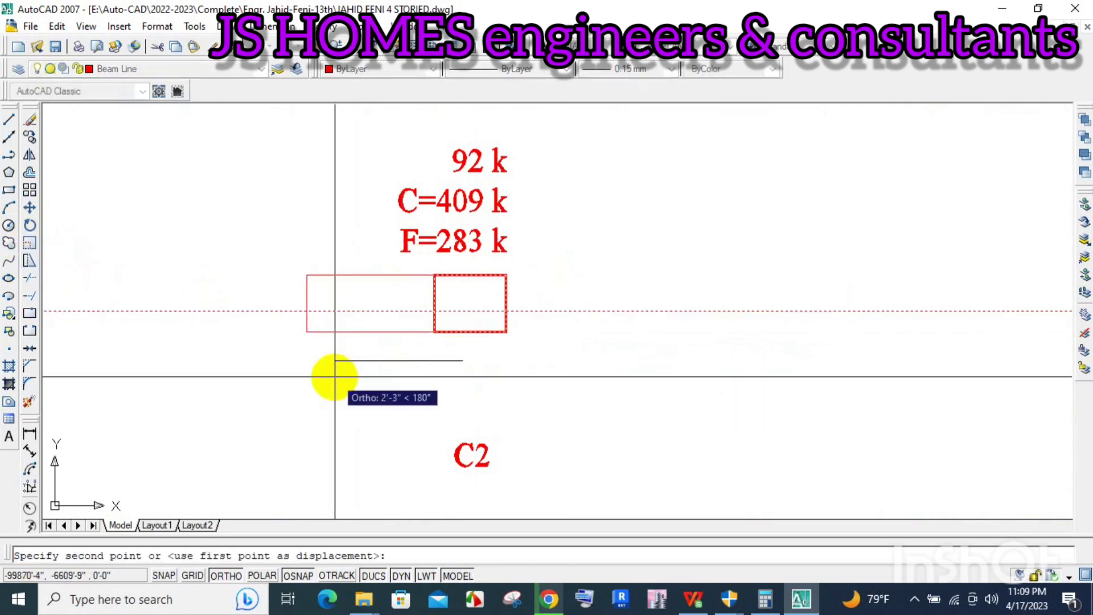
{"action": "type", "text": "5"}
{"action": "key", "text": "Return"}
Step: Move the C2 rectangle down onto the beam line
{"action": "key", "text": "Return"}
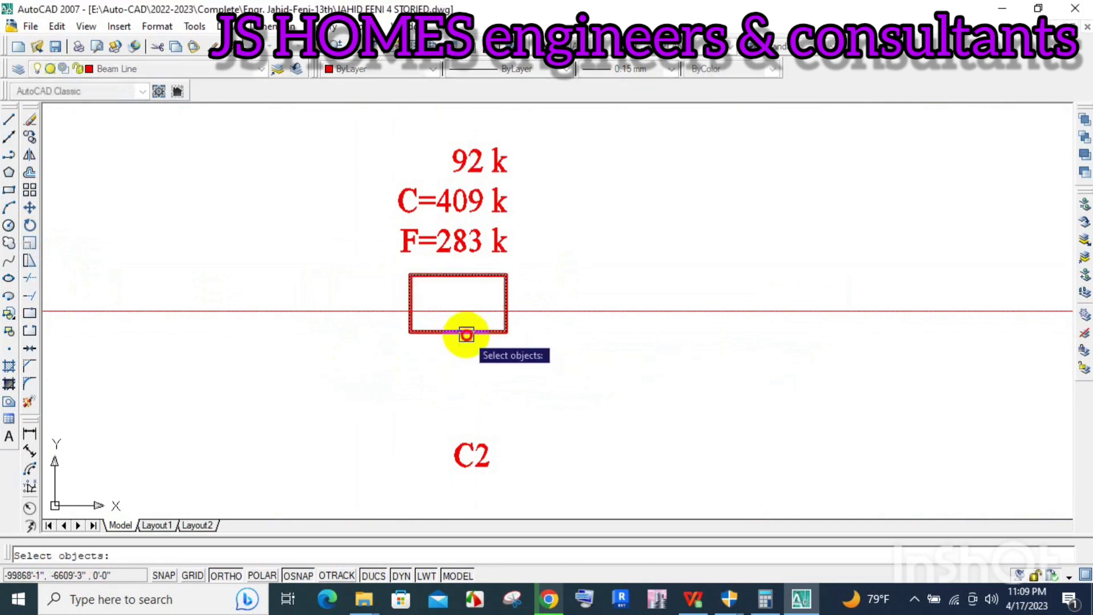
{"action": "left_click", "coordinate": [464, 332]}
{"action": "key", "text": "Return"}
{"action": "left_click", "coordinate": [410, 307]}
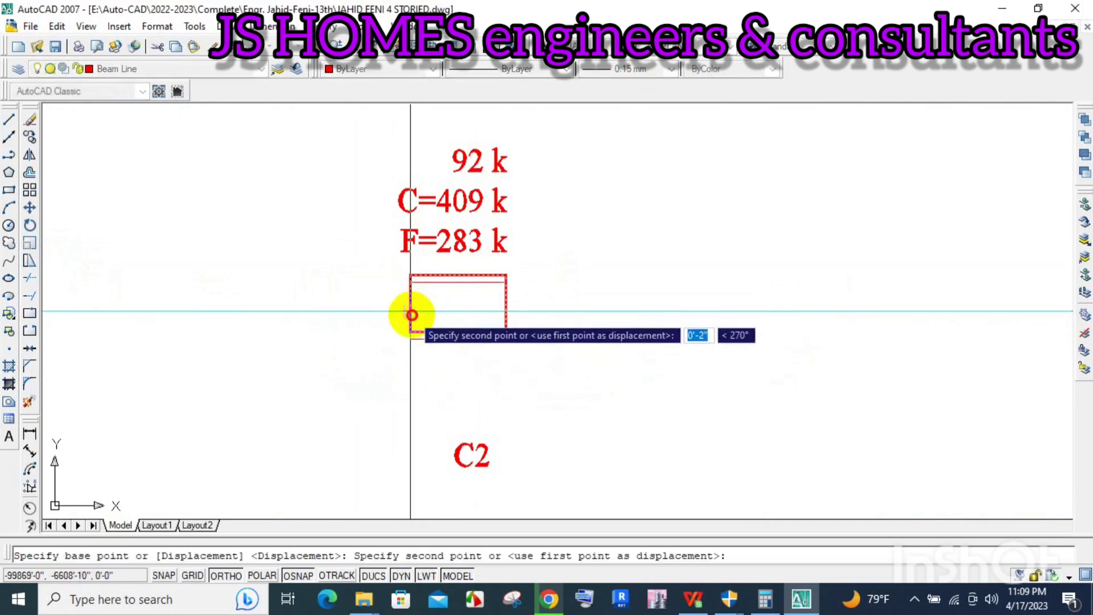
{"action": "left_click", "coordinate": [407, 312]}
Step: Draw vertical construction lines through C1 and C2, then return to the footing spreadsheet
{"action": "scroll", "coordinate": [408, 312], "scroll_direction": "down", "scroll_amount": 3}
{"action": "scroll", "coordinate": [501, 313], "scroll_direction": "up", "scroll_amount": 2}
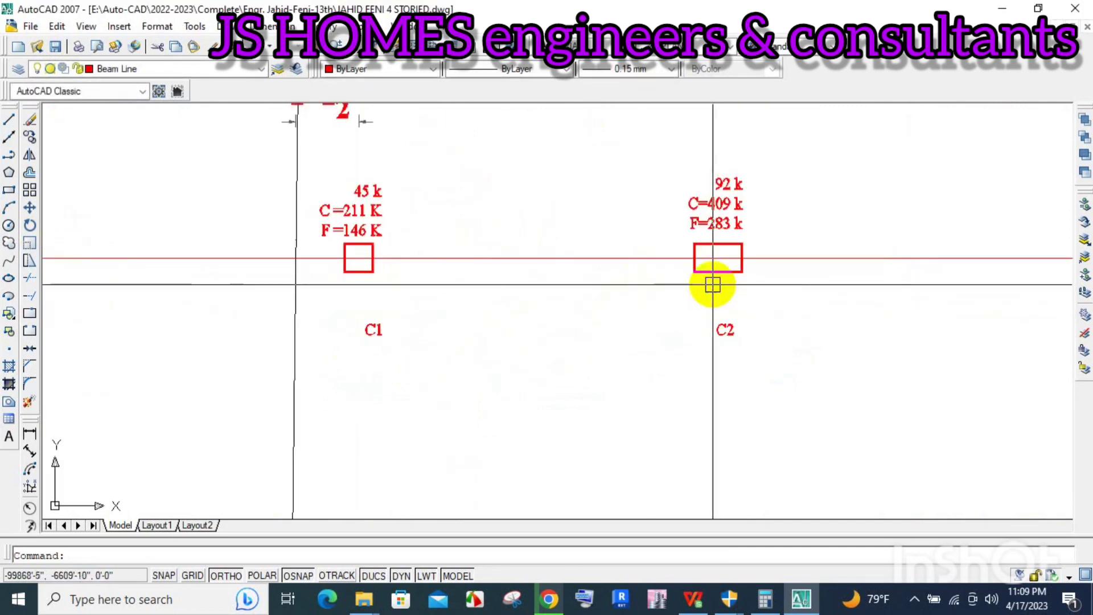
{"action": "left_click_drag", "start_coordinate": [713, 285], "coordinate": [625, 298]}
{"action": "scroll", "coordinate": [462, 291], "scroll_direction": "down", "scroll_amount": 4}
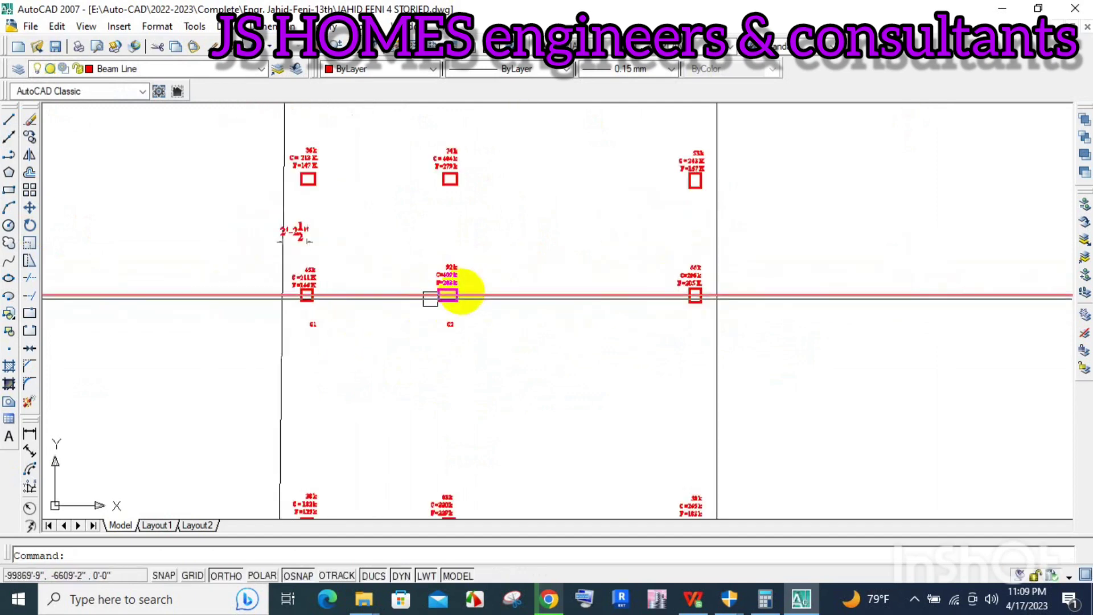
{"action": "scroll", "coordinate": [378, 288], "scroll_direction": "down", "scroll_amount": 2}
{"action": "scroll", "coordinate": [398, 300], "scroll_direction": "down", "scroll_amount": 2}
{"action": "scroll", "coordinate": [476, 302], "scroll_direction": "up", "scroll_amount": 2}
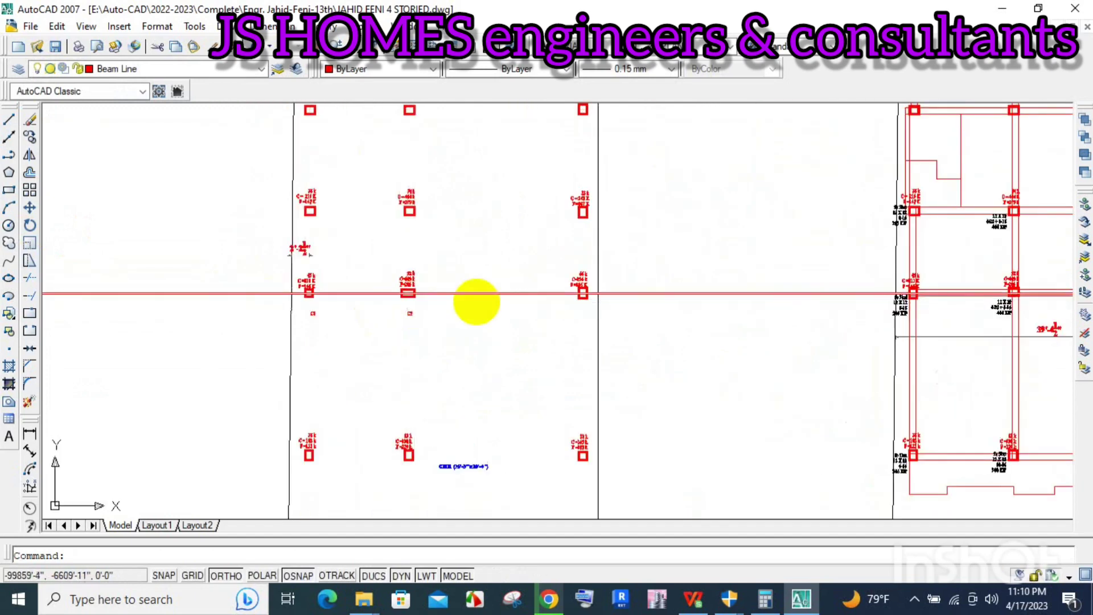
{"action": "scroll", "coordinate": [476, 302], "scroll_direction": "up", "scroll_amount": 3}
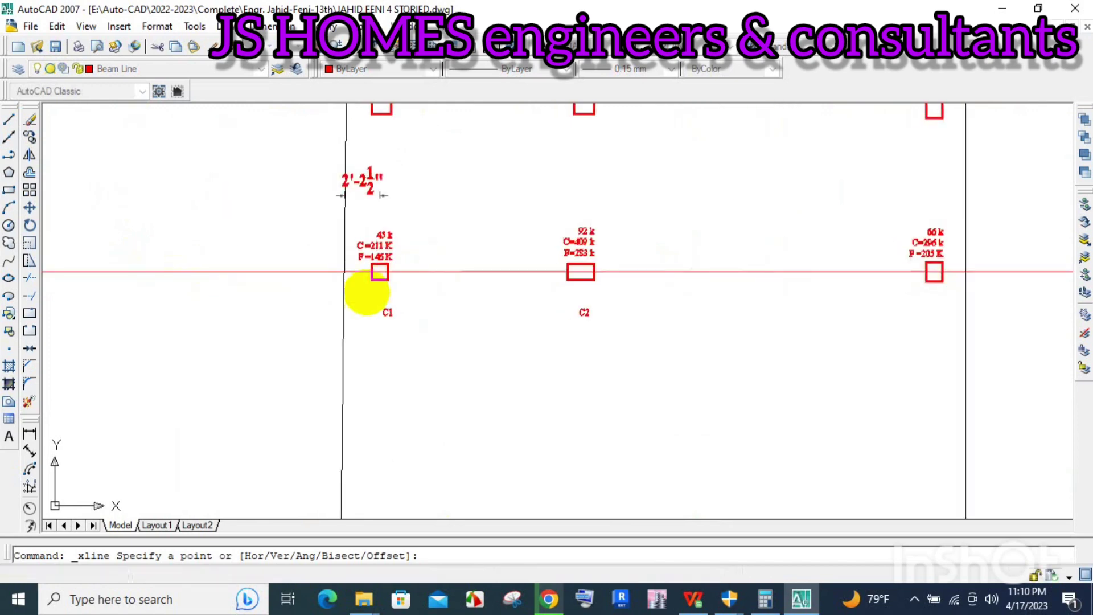
{"action": "scroll", "coordinate": [393, 279], "scroll_direction": "up", "scroll_amount": 3}
{"action": "left_click", "coordinate": [407, 253]}
{"action": "left_click", "coordinate": [403, 396]}
{"action": "scroll", "coordinate": [452, 366], "scroll_direction": "down", "scroll_amount": 3}
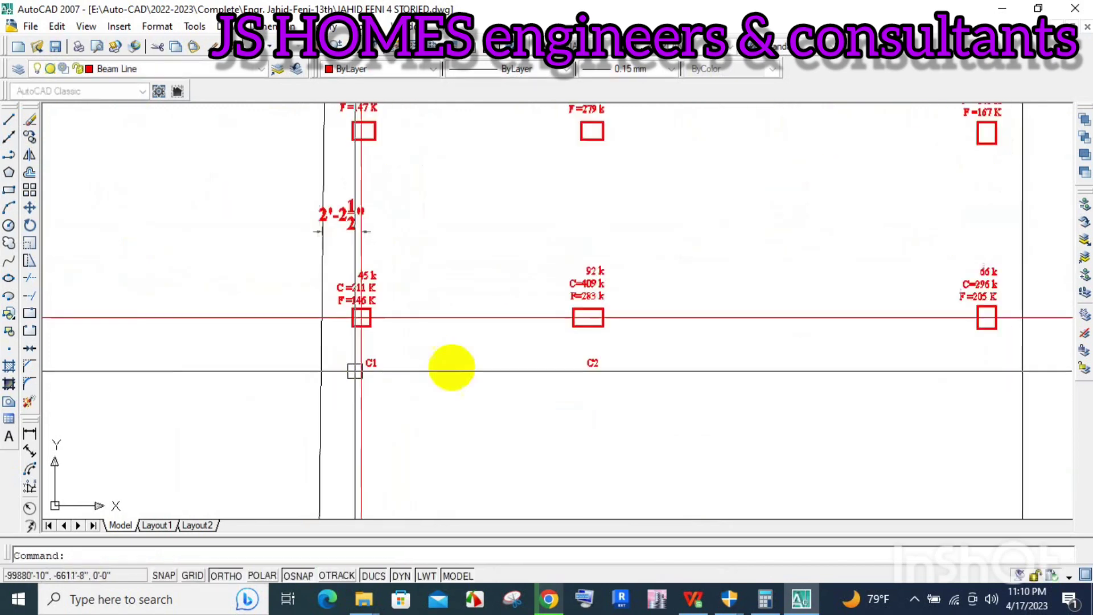
{"action": "scroll", "coordinate": [562, 337], "scroll_direction": "up", "scroll_amount": 3}
{"action": "key", "text": "Return"}
{"action": "key", "text": "Return"}
{"action": "left_click", "coordinate": [539, 306]}
{"action": "scroll", "coordinate": [632, 441], "scroll_direction": "down", "scroll_amount": 2}
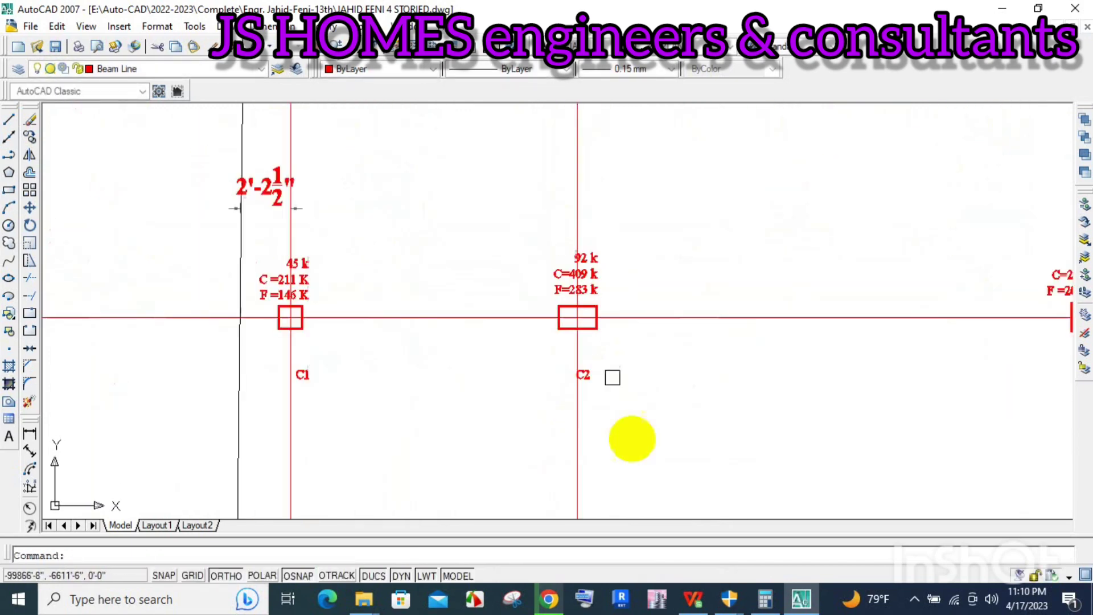
{"action": "left_click", "coordinate": [693, 599]}
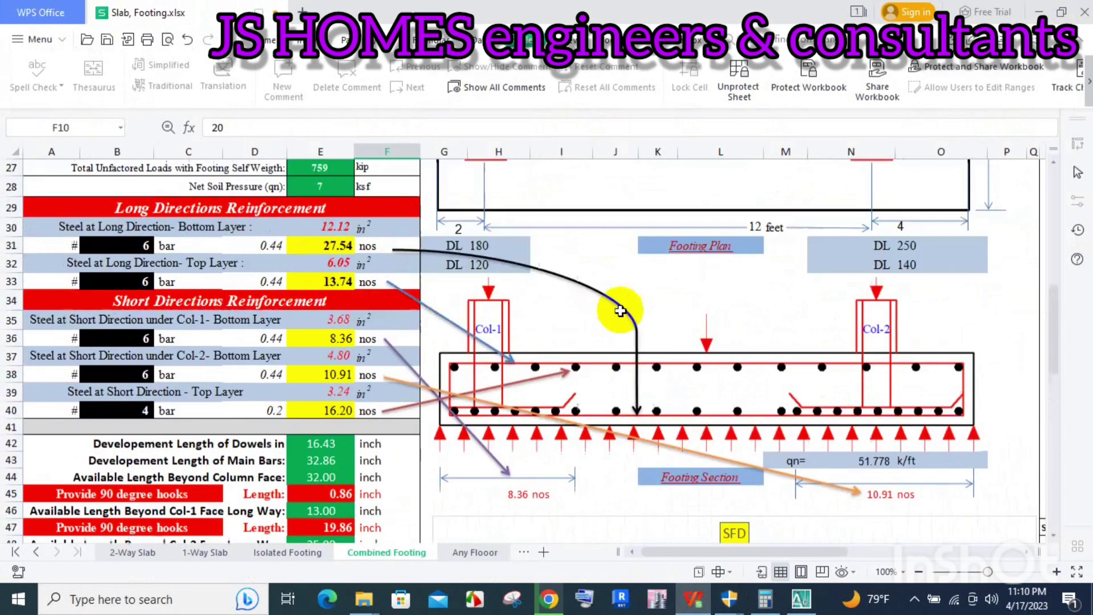
Step: Review the footing inputs, confirming Col-1 property-line distance 2 in C13, then return to AutoCAD
{"action": "scroll", "coordinate": [620, 311], "scroll_direction": "up", "scroll_amount": 3}
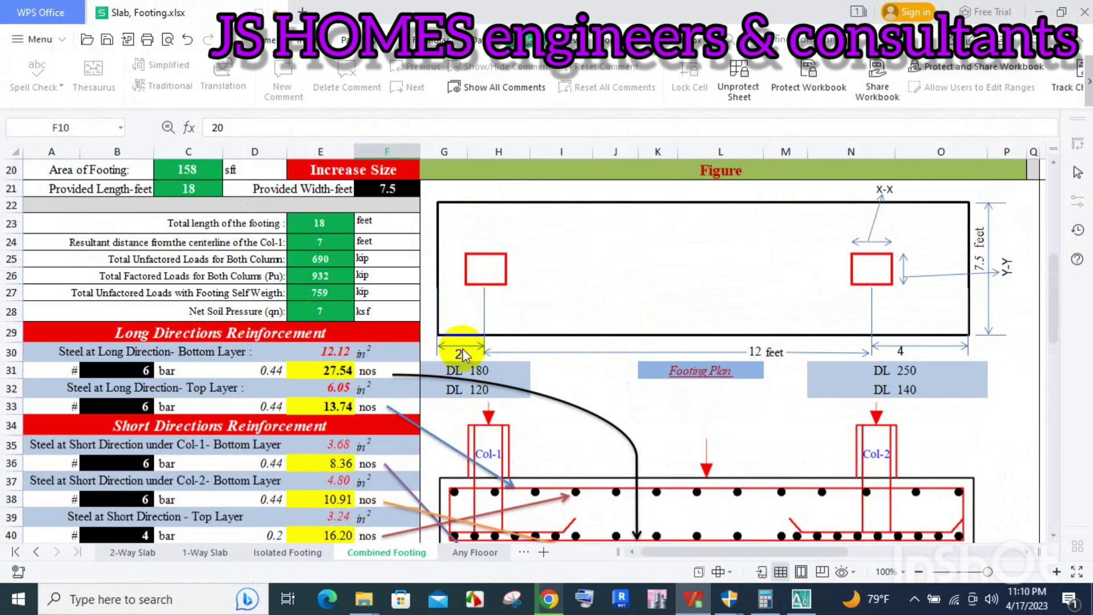
{"action": "scroll", "coordinate": [460, 352], "scroll_direction": "up", "scroll_amount": 5}
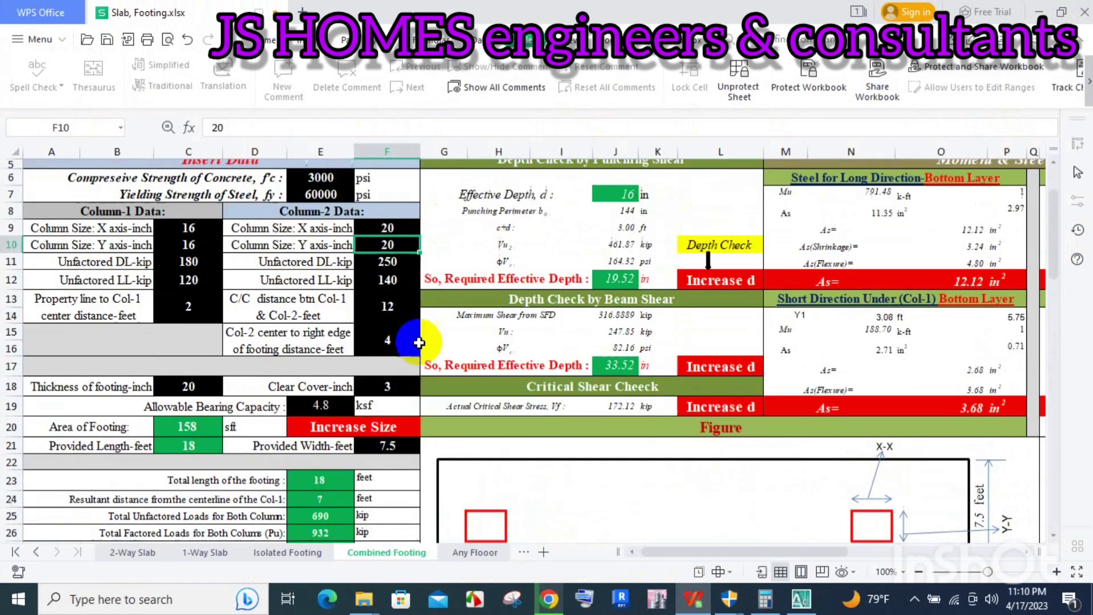
{"action": "left_click", "coordinate": [162, 308]}
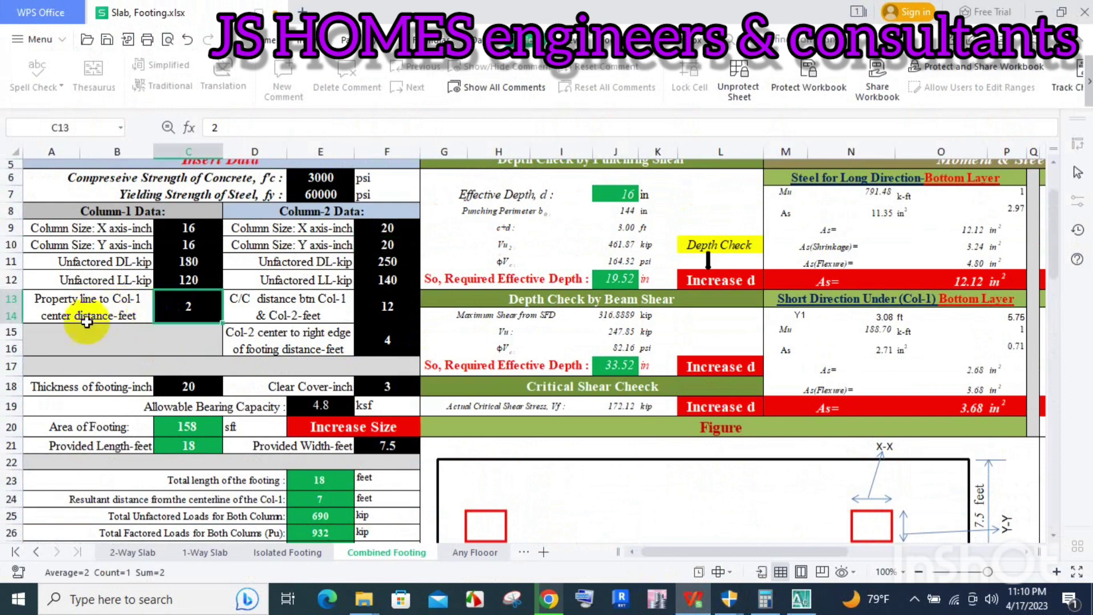
{"action": "left_click", "coordinate": [189, 312]}
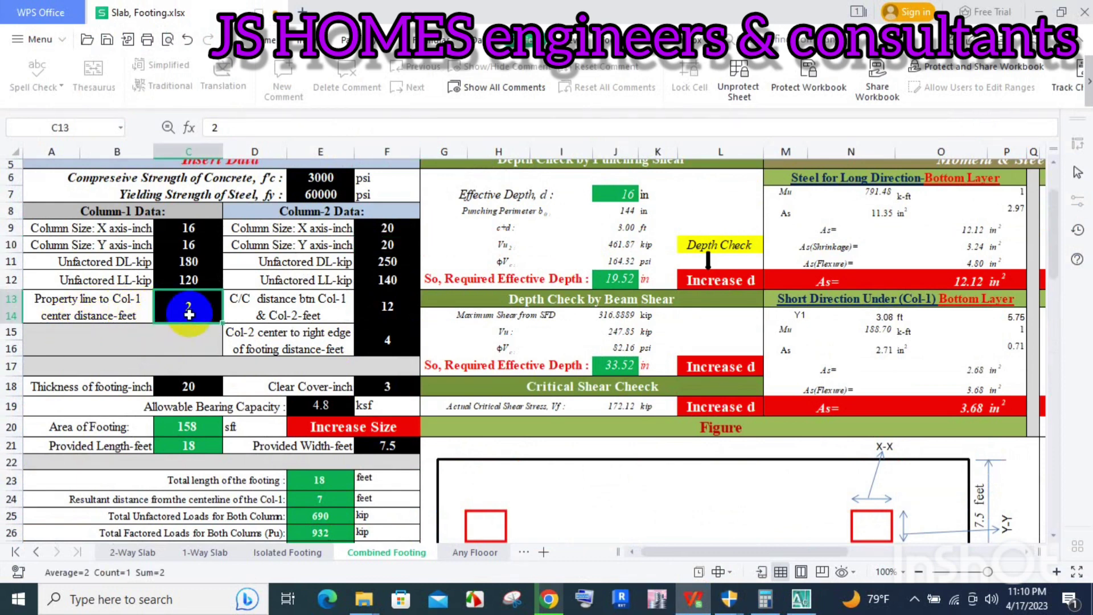
{"action": "scroll", "coordinate": [244, 287], "scroll_direction": "down", "scroll_amount": 2}
{"action": "scroll", "coordinate": [245, 288], "scroll_direction": "down", "scroll_amount": 1}
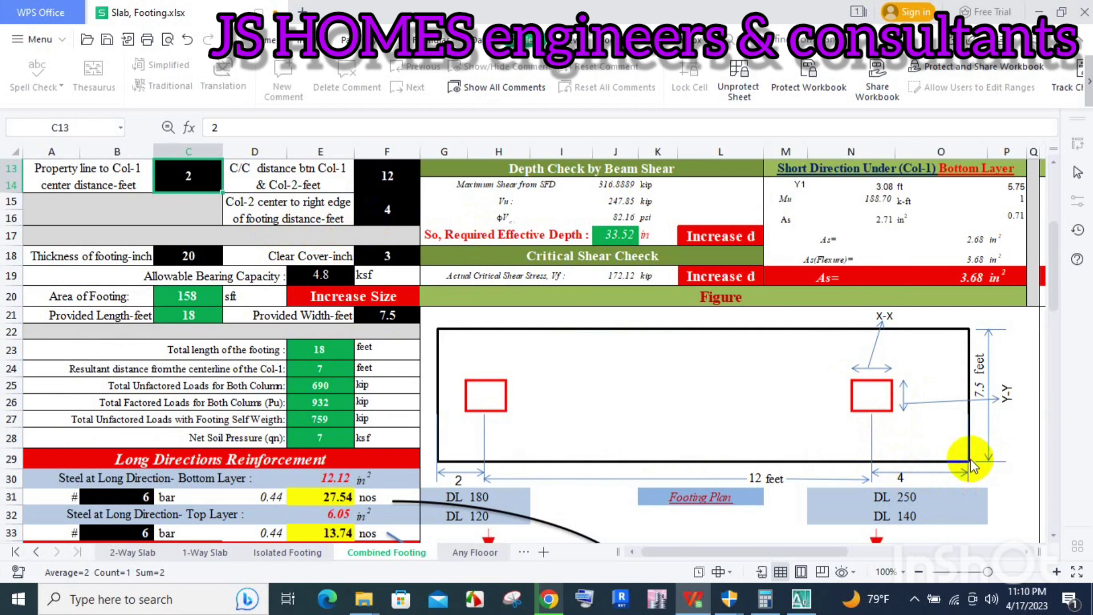
{"action": "left_click", "coordinate": [801, 601]}
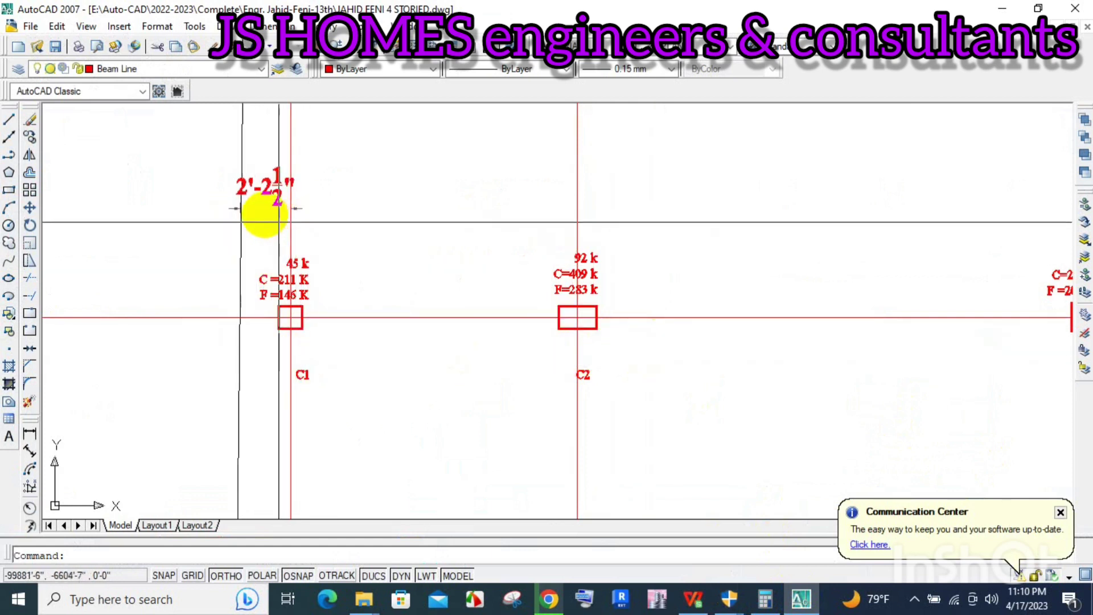
Step: Dimension the 12'-9" distance between the C1 and C2 centrelines below the columns
{"action": "left_click", "coordinate": [30, 434]}
{"action": "left_click", "coordinate": [294, 361]}
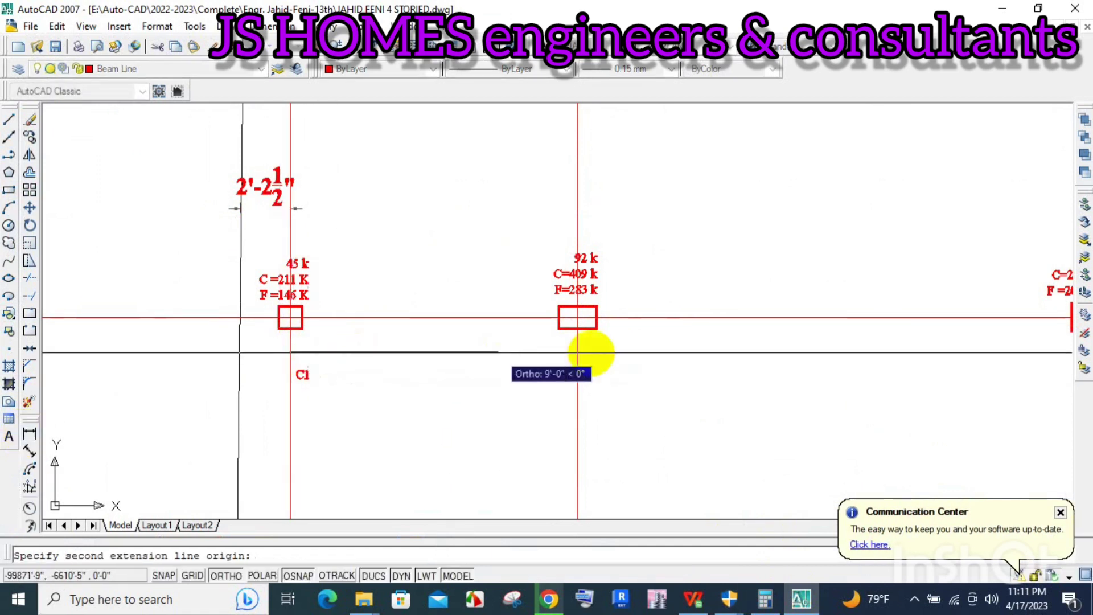
{"action": "left_click", "coordinate": [572, 361]}
{"action": "left_click", "coordinate": [532, 361]}
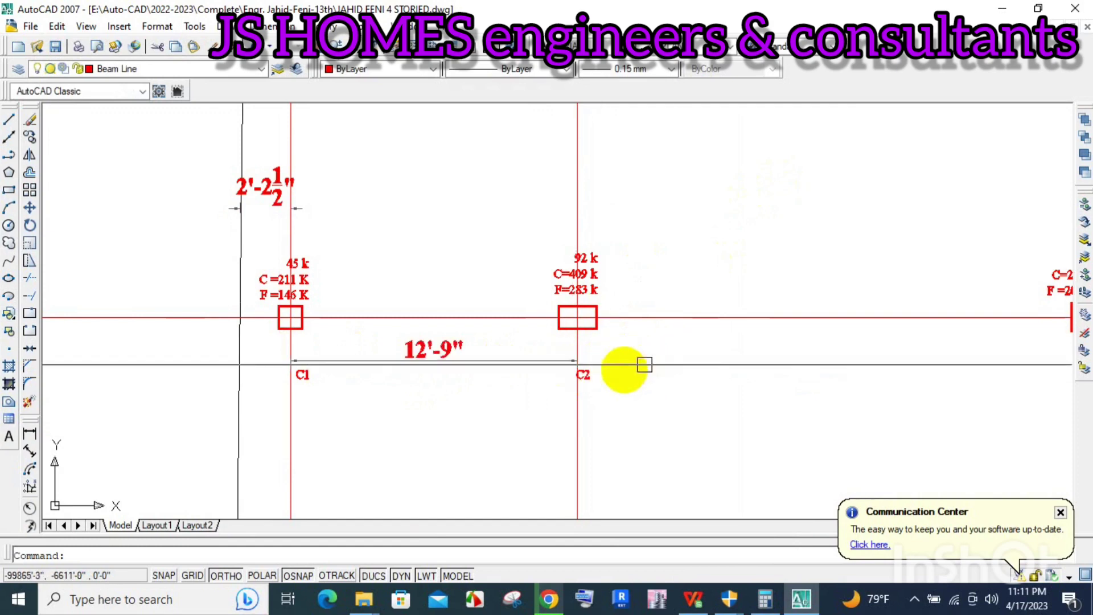
Step: Offset the C2 centreline 4' to the right as the footing edge
{"action": "scroll", "coordinate": [598, 344], "scroll_direction": "up", "scroll_amount": 2}
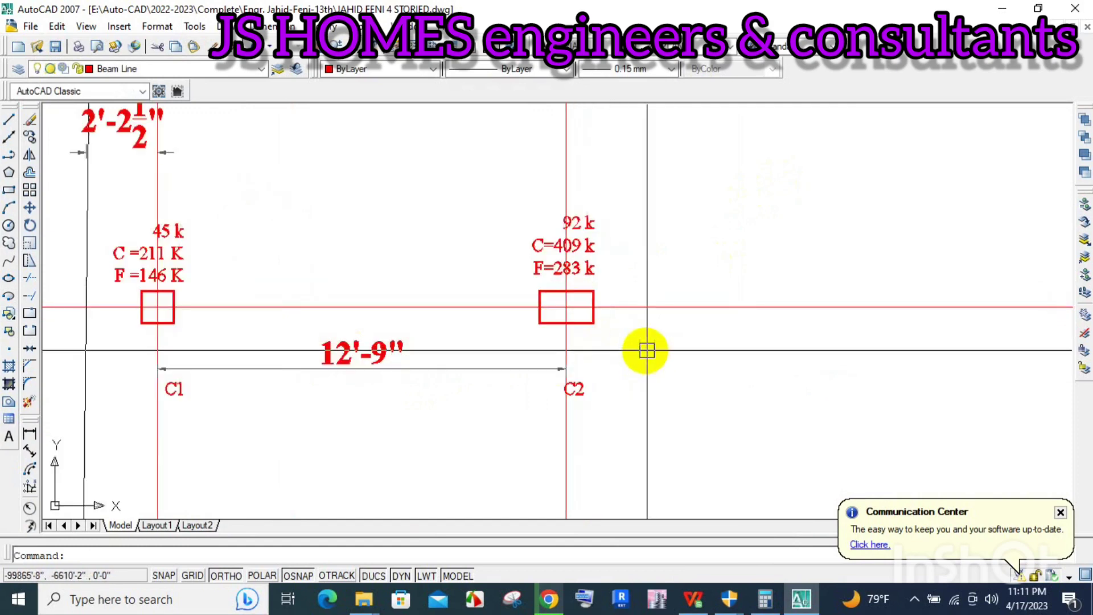
{"action": "type", "text": "o"}
{"action": "key", "text": "Return"}
{"action": "scroll", "coordinate": [393, 354], "scroll_direction": "down", "scroll_amount": 3}
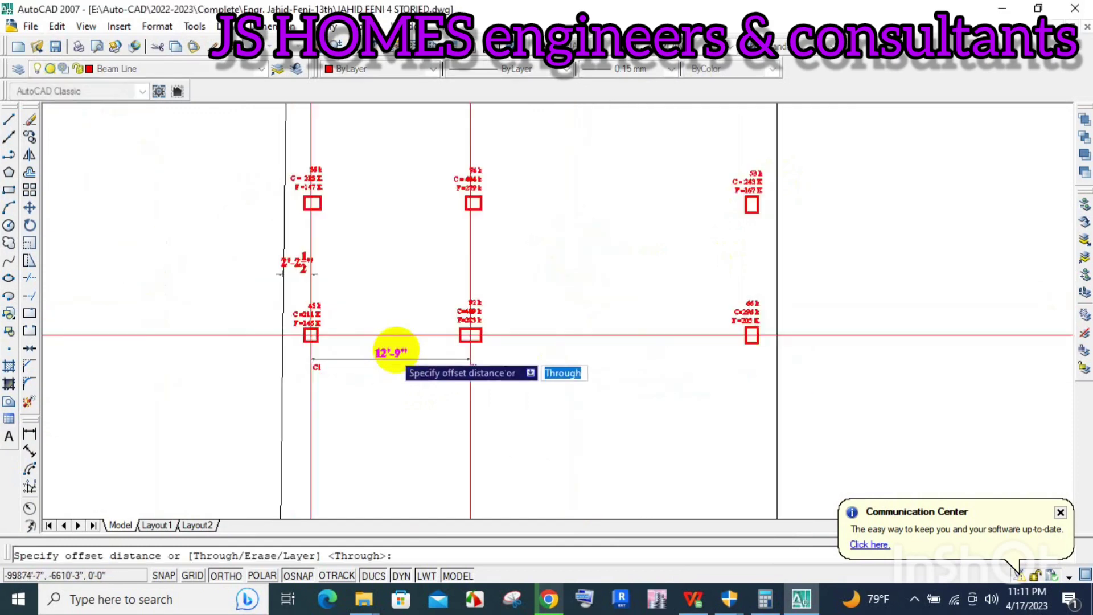
{"action": "scroll", "coordinate": [438, 362], "scroll_direction": "up", "scroll_amount": 2}
{"action": "type", "text": "4"}
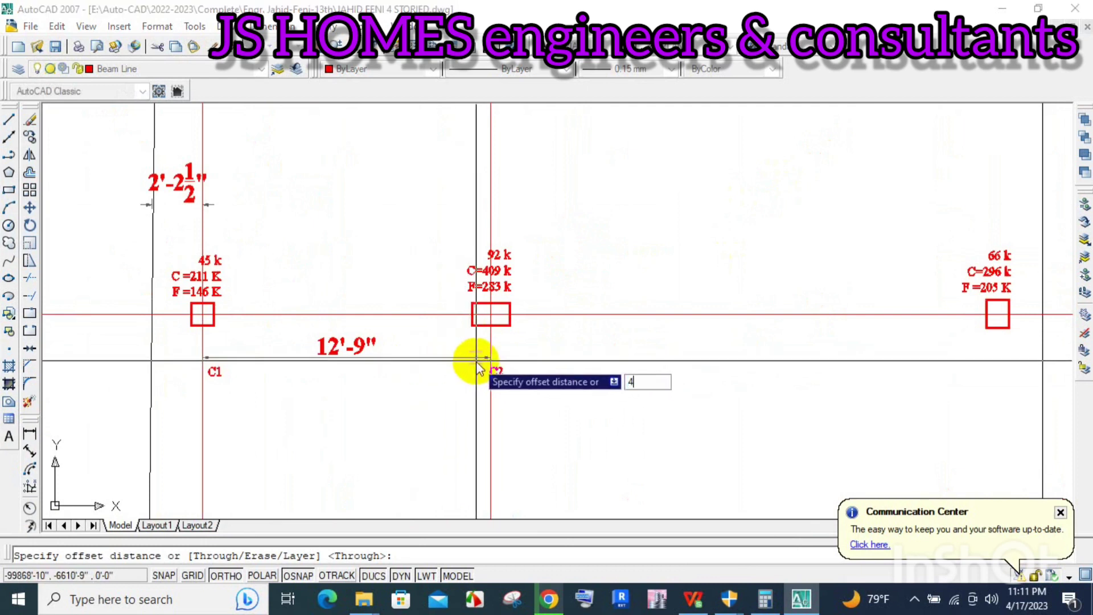
{"action": "key", "text": "Return"}
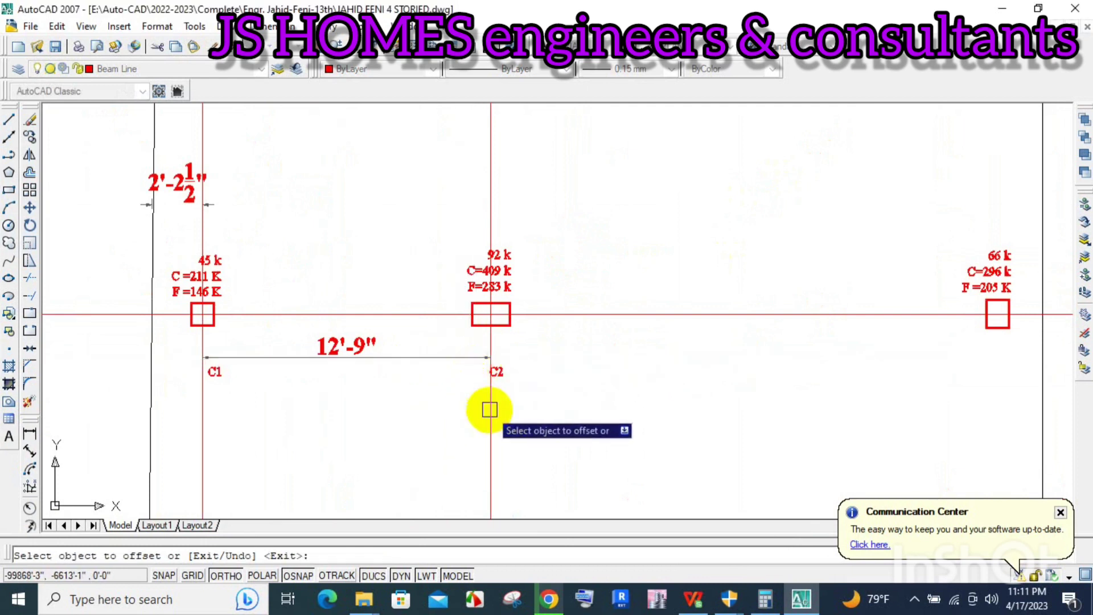
{"action": "left_click", "coordinate": [490, 408]}
{"action": "left_click", "coordinate": [549, 403]}
{"action": "key", "text": "Return"}
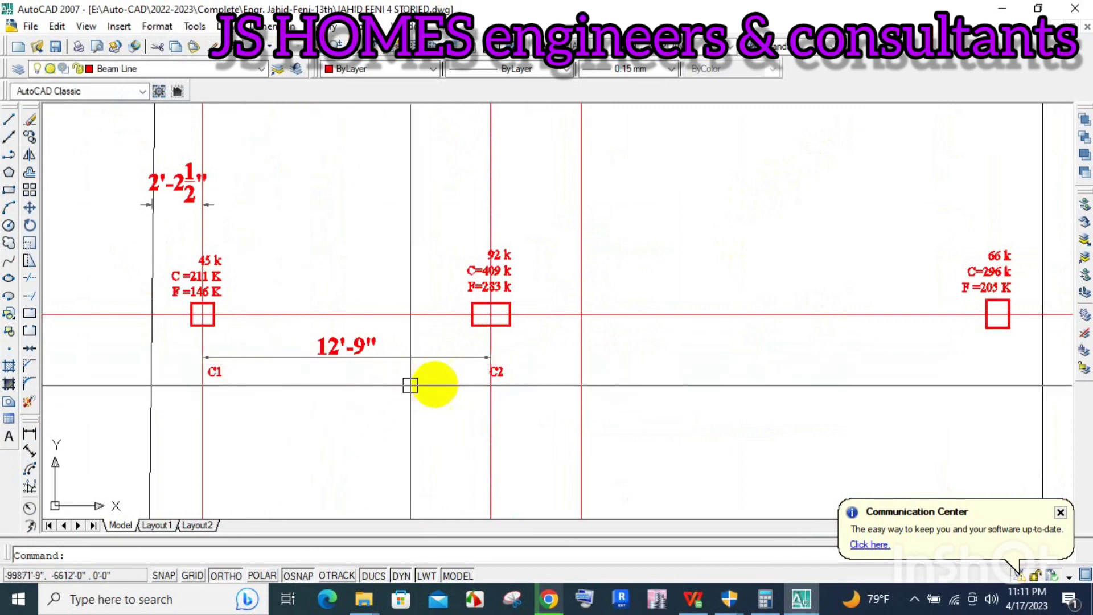
Step: Add the 4' dimension at C2 and move the 12'-9" and 4' dimensions lower
{"action": "left_click", "coordinate": [30, 434]}
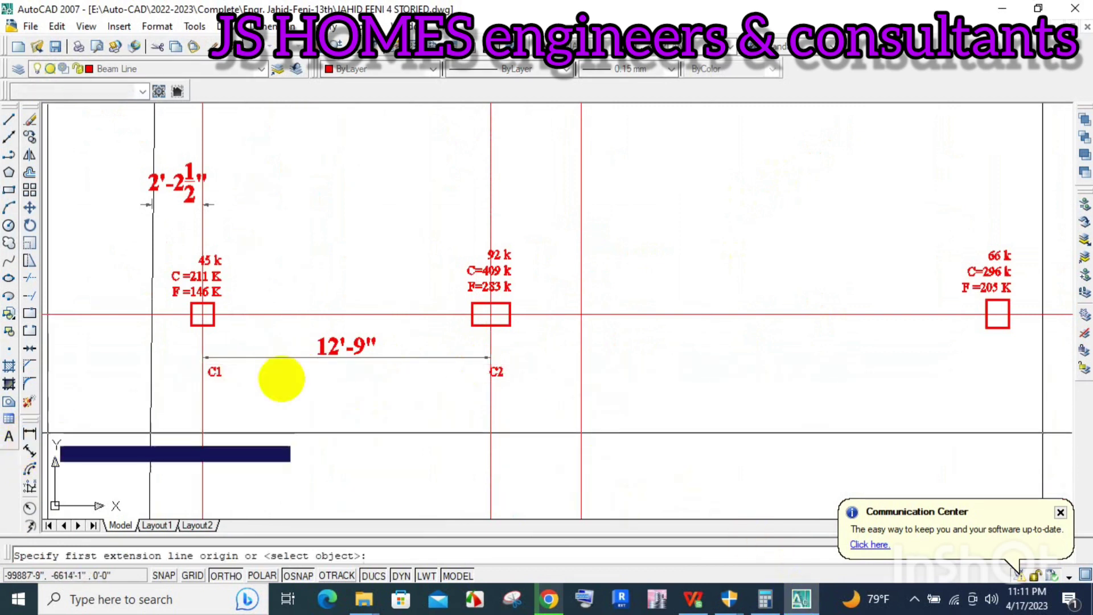
{"action": "left_click", "coordinate": [490, 347]}
{"action": "left_click", "coordinate": [575, 355]}
{"action": "left_click", "coordinate": [575, 358]}
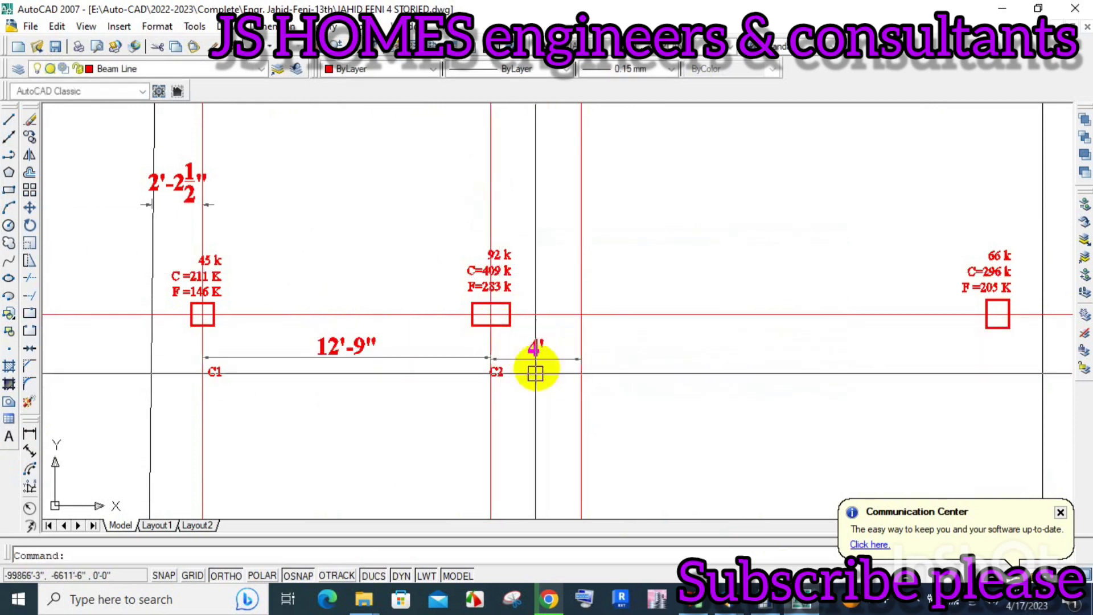
{"action": "left_click_drag", "start_coordinate": [532, 371], "coordinate": [593, 324]}
{"action": "key", "text": "Return"}
{"action": "left_click", "coordinate": [456, 325]}
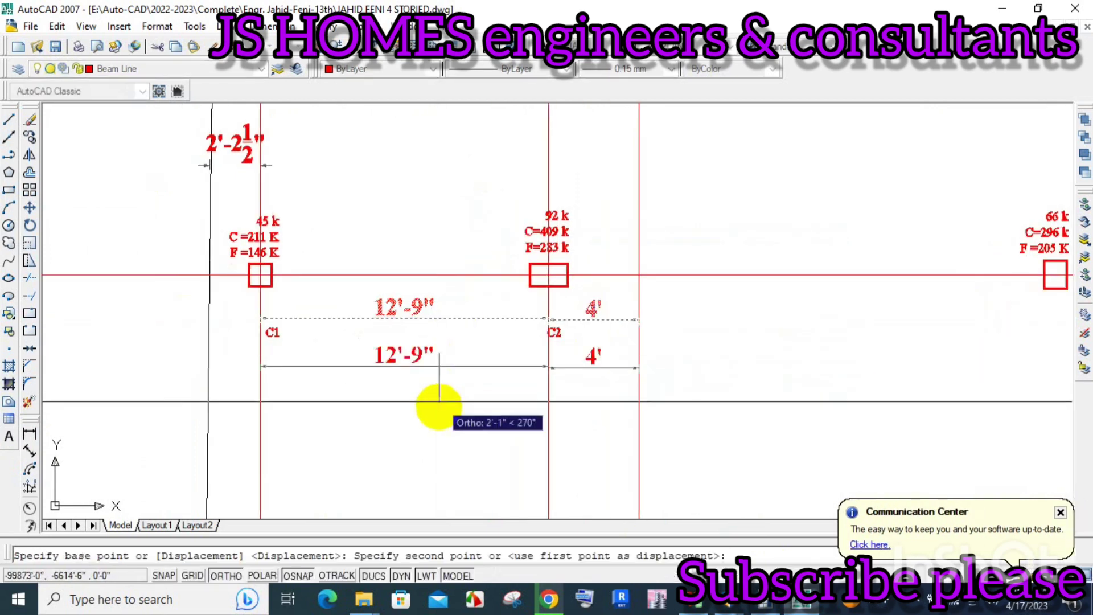
{"action": "left_click", "coordinate": [435, 377]}
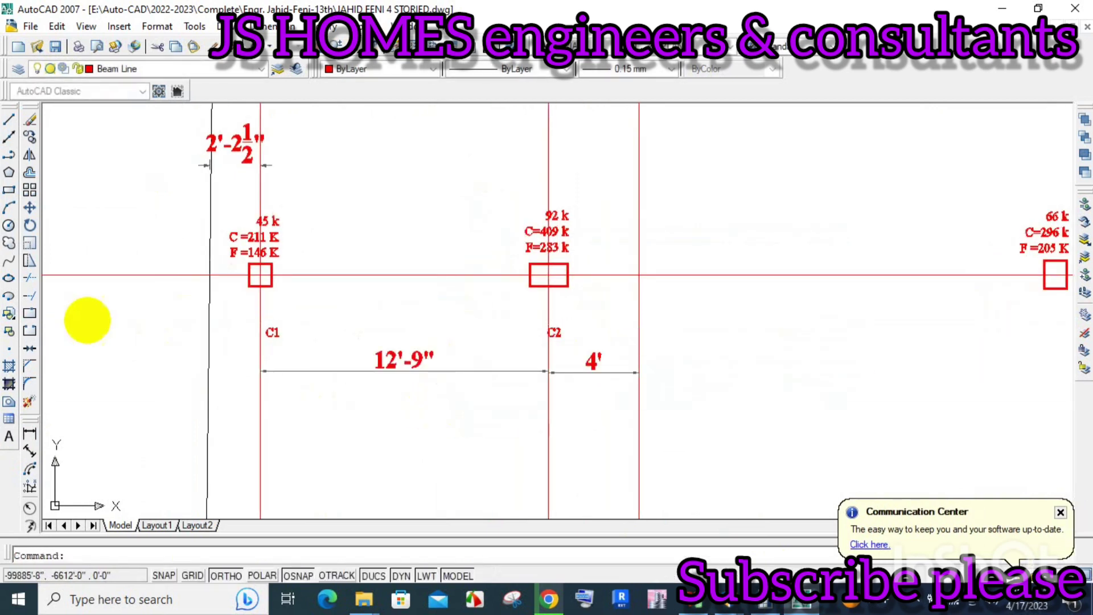
Step: Reposition the C1 line and offset a 2' edge line to its left
{"action": "left_click", "coordinate": [257, 314]}
{"action": "left_click", "coordinate": [265, 301]}
{"action": "type", "text": "o"}
{"action": "key", "text": "Return"}
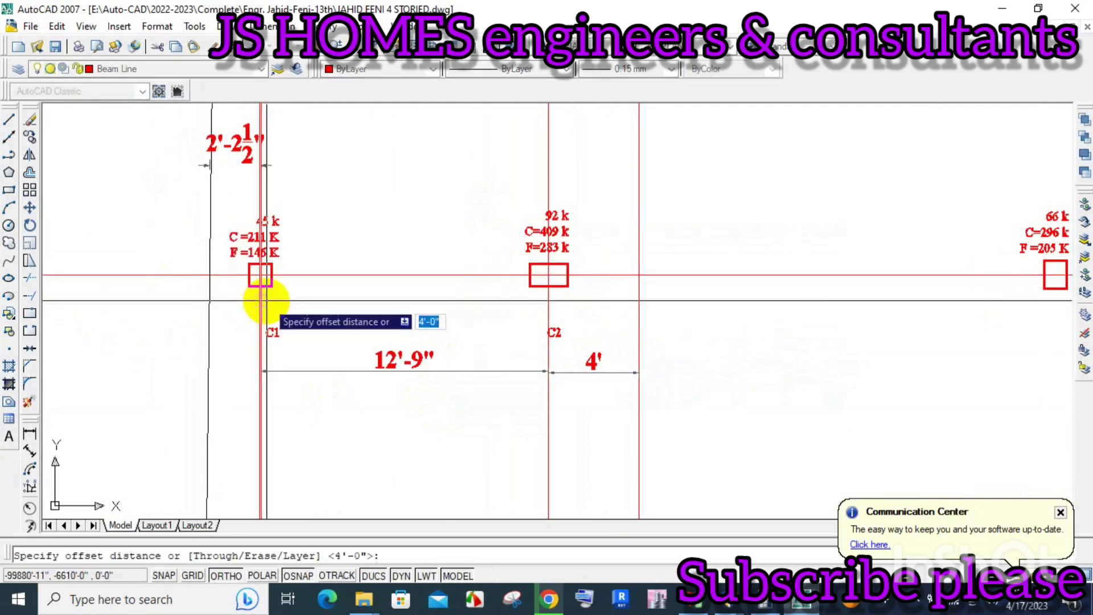
{"action": "type", "text": "2"}
{"action": "key", "text": "Return"}
{"action": "left_click", "coordinate": [262, 313]}
{"action": "left_click", "coordinate": [213, 313]}
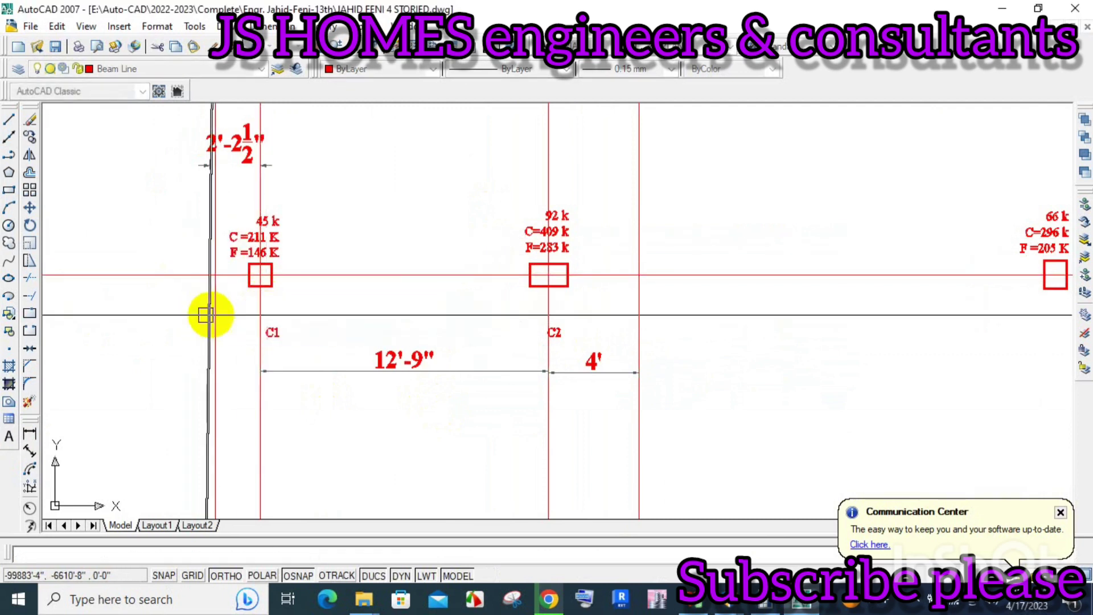
{"action": "key", "text": "Return"}
Step: Replace the old 2'-2½" dimension with a 2' dimension beside the 12'-9" one
{"action": "left_click", "coordinate": [235, 145]}
{"action": "key", "text": "Delete"}
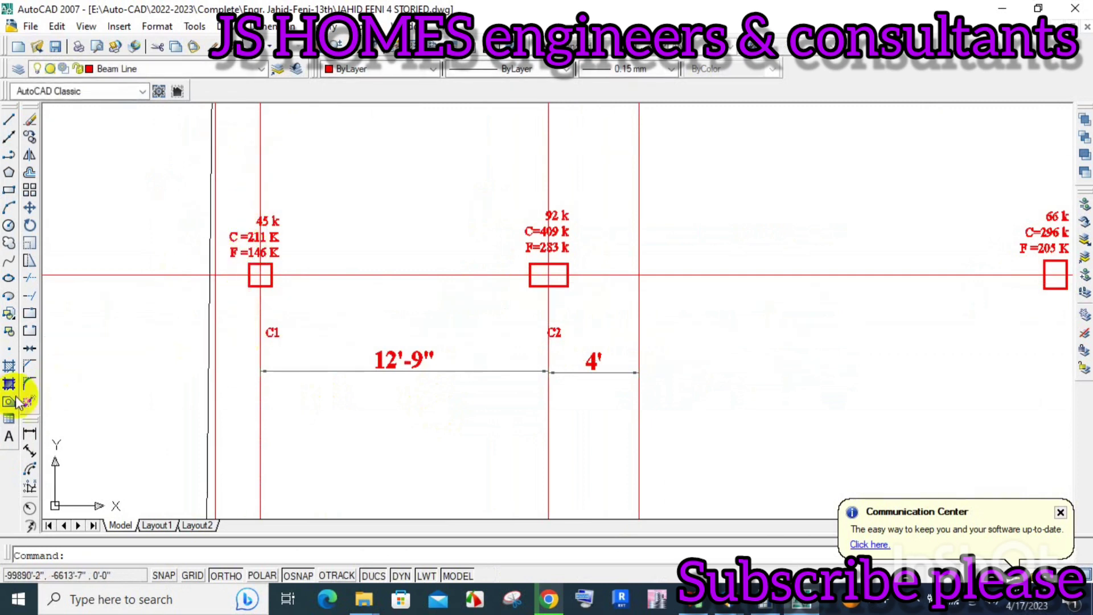
{"action": "left_click", "coordinate": [29, 432]}
{"action": "scroll", "coordinate": [242, 370], "scroll_direction": "up", "scroll_amount": 3}
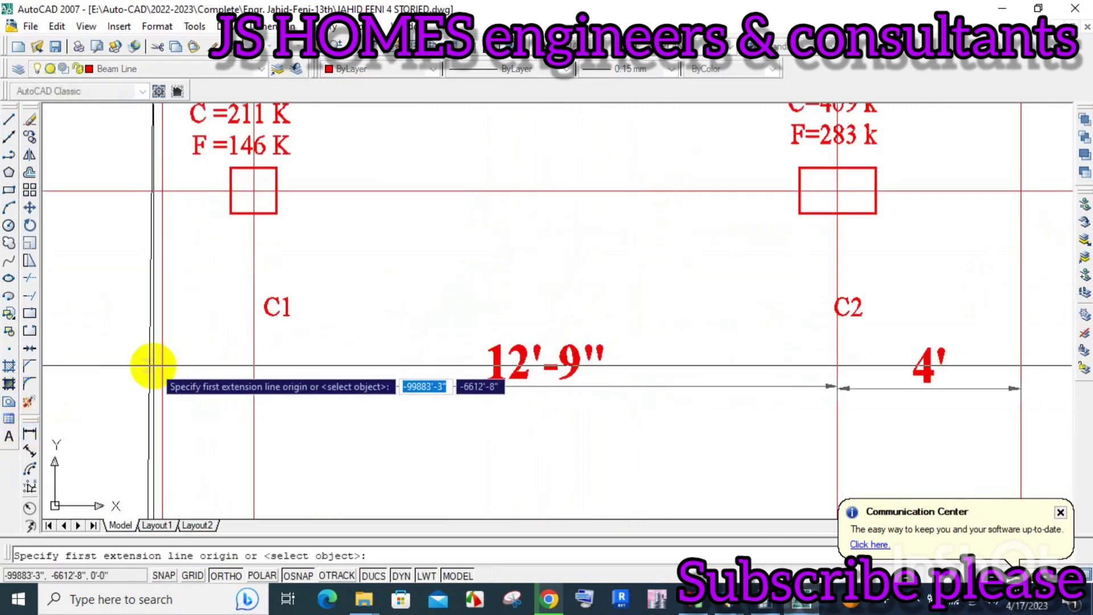
{"action": "left_click", "coordinate": [254, 365]}
{"action": "left_click", "coordinate": [250, 365]}
{"action": "scroll", "coordinate": [249, 386], "scroll_direction": "up", "scroll_amount": 1}
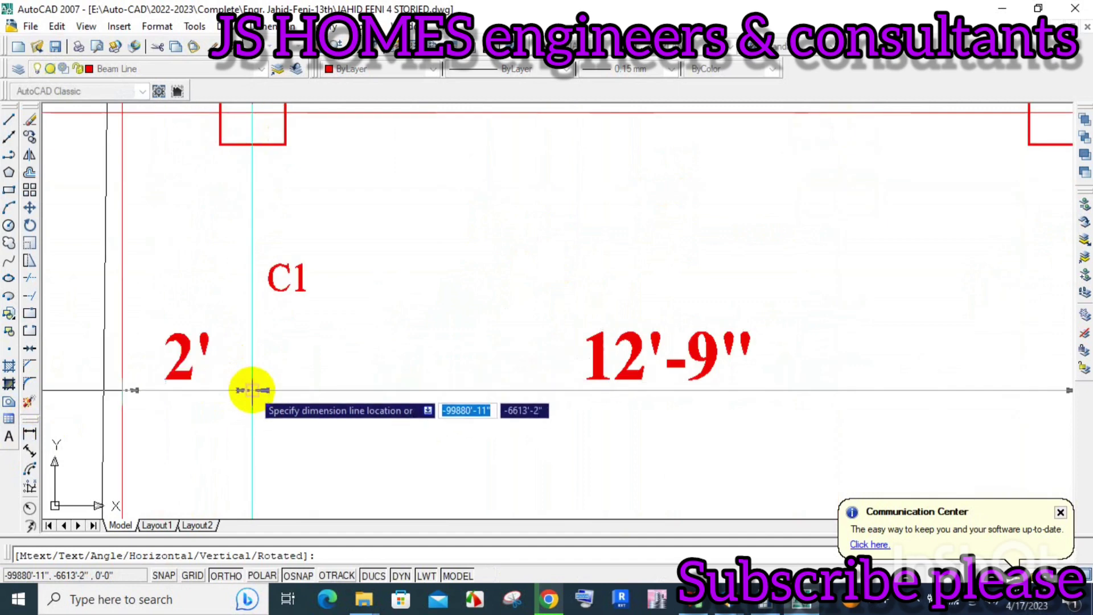
{"action": "left_click", "coordinate": [247, 388]}
{"action": "scroll", "coordinate": [195, 302], "scroll_direction": "down", "scroll_amount": 5}
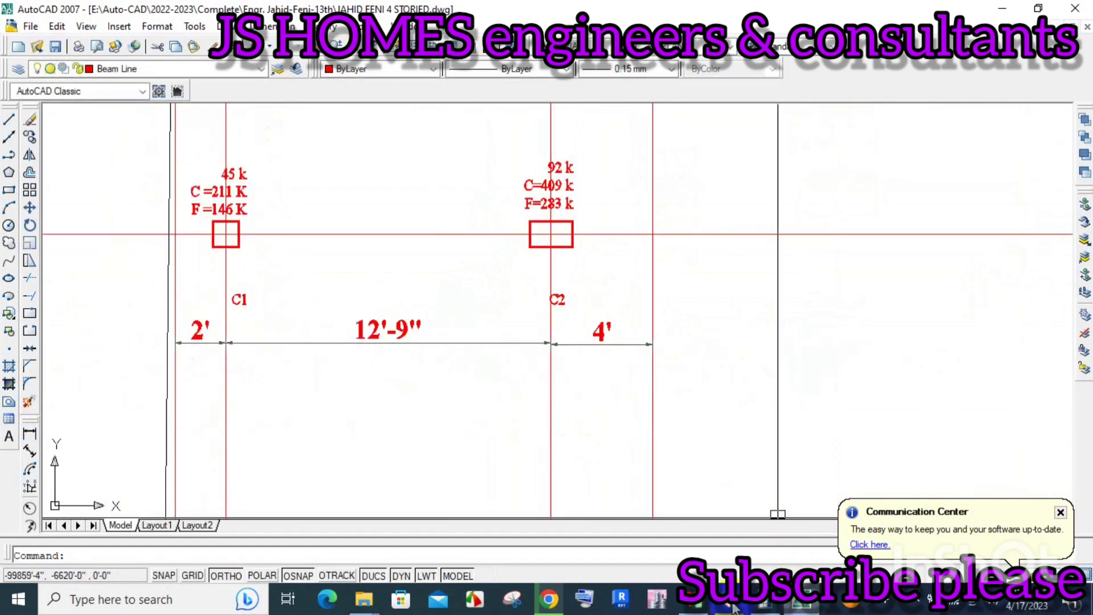
{"action": "left_click", "coordinate": [694, 606]}
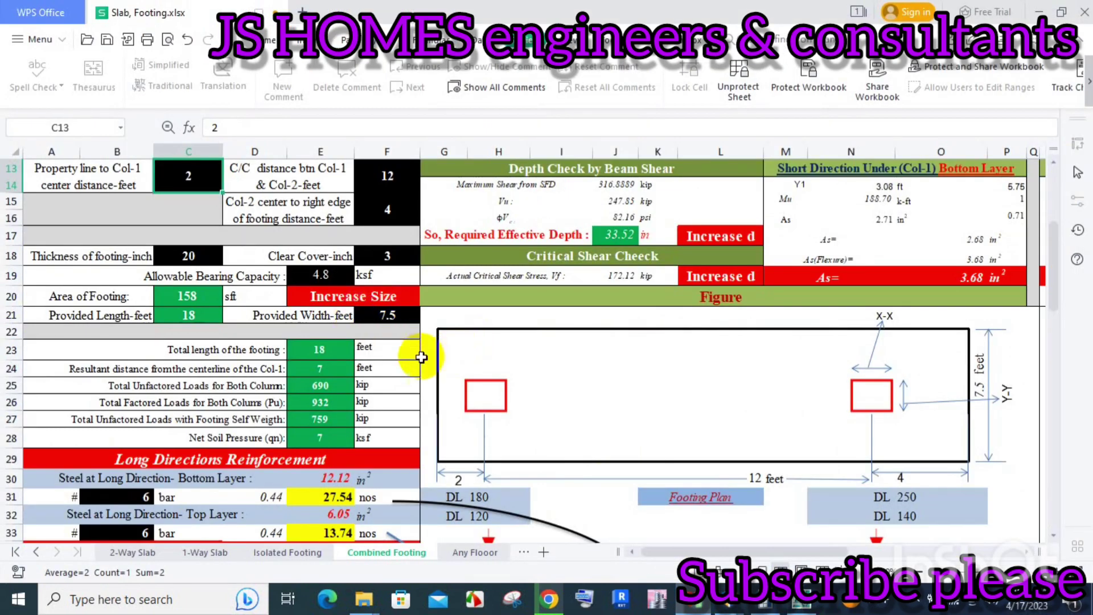
Step: Verify column sizes and loads, thickness C18, cover F18, bearing capacity E19 and width F21
{"action": "scroll", "coordinate": [376, 331], "scroll_direction": "up", "scroll_amount": 3}
{"action": "scroll", "coordinate": [353, 307], "scroll_direction": "up", "scroll_amount": 1}
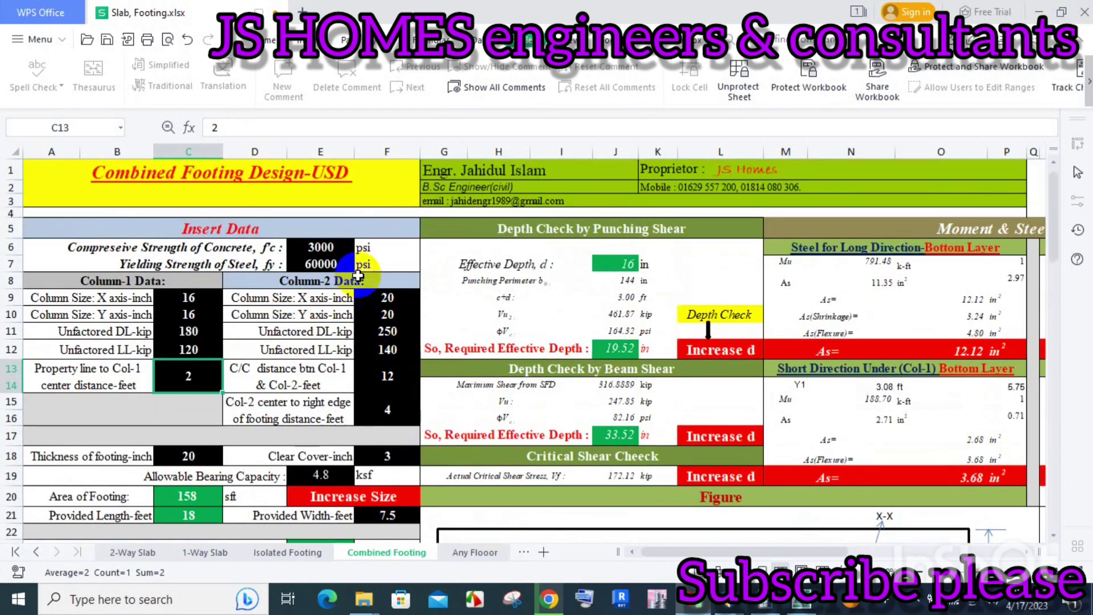
{"action": "scroll", "coordinate": [358, 275], "scroll_direction": "down", "scroll_amount": 3}
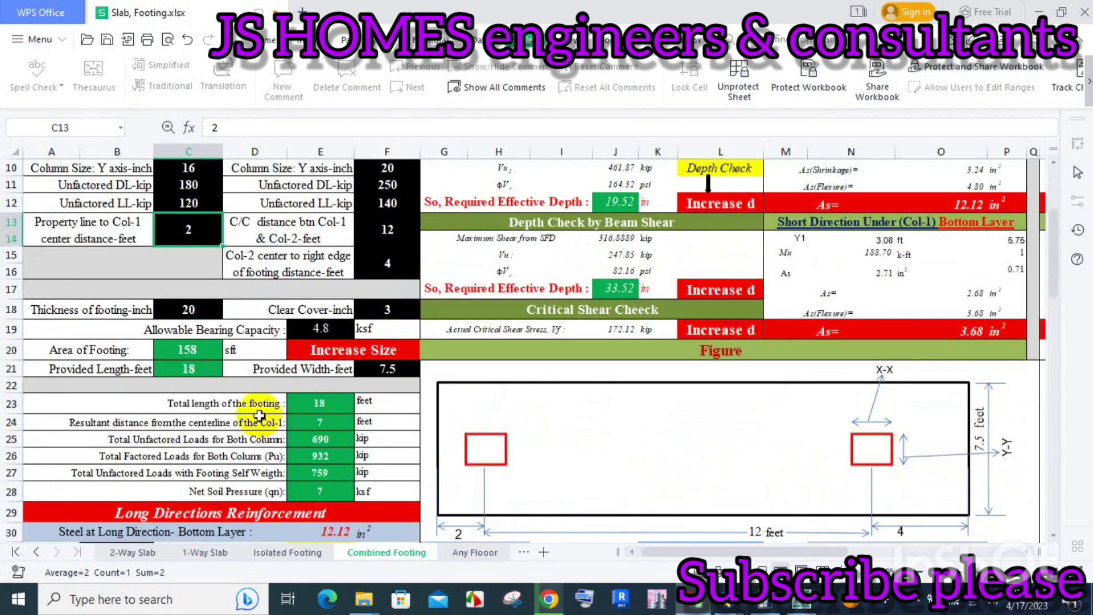
{"action": "scroll", "coordinate": [259, 416], "scroll_direction": "up", "scroll_amount": 3}
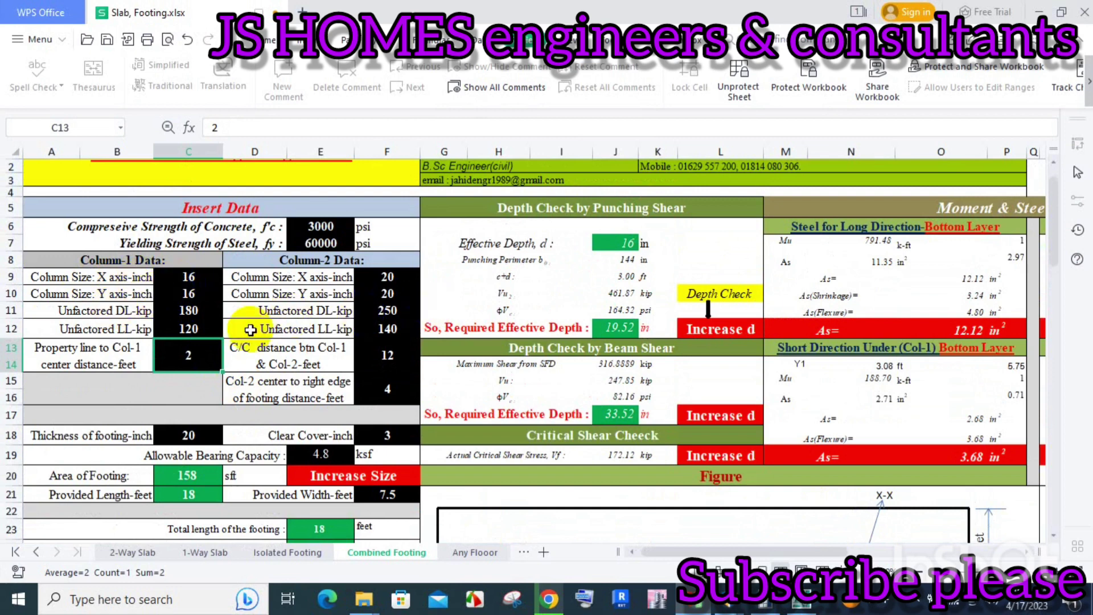
{"action": "left_click", "coordinate": [193, 294]}
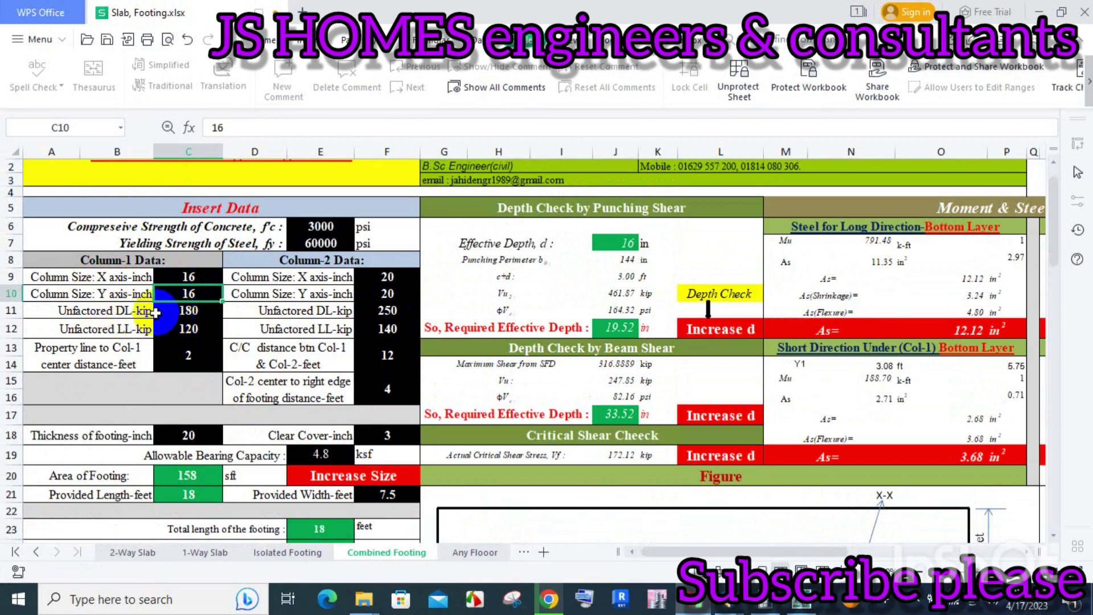
{"action": "left_click", "coordinate": [187, 311]}
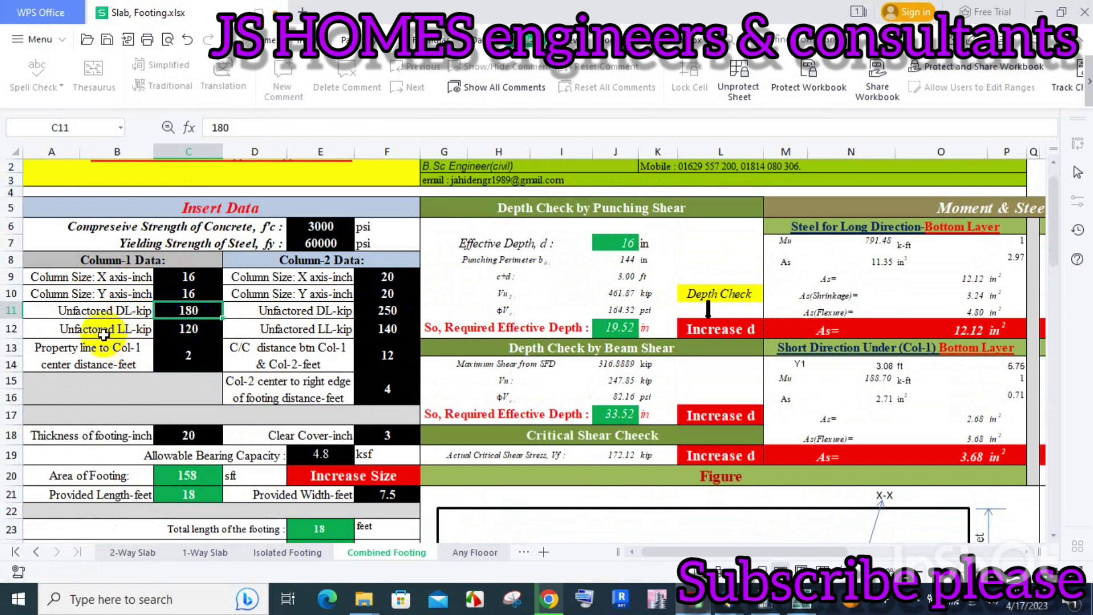
{"action": "left_click", "coordinate": [184, 331]}
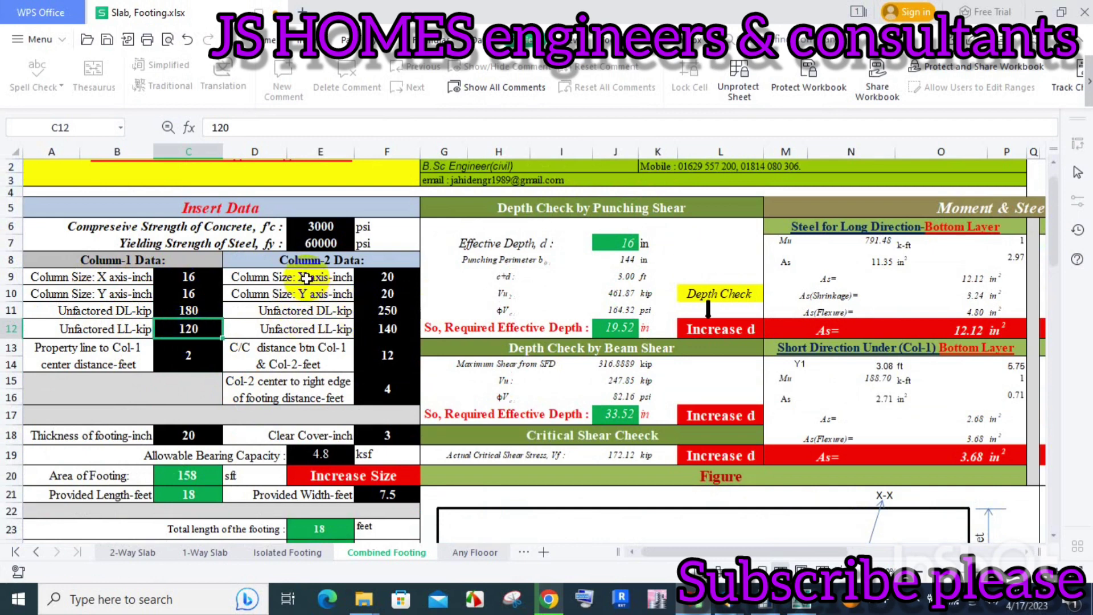
{"action": "left_click", "coordinate": [374, 279]}
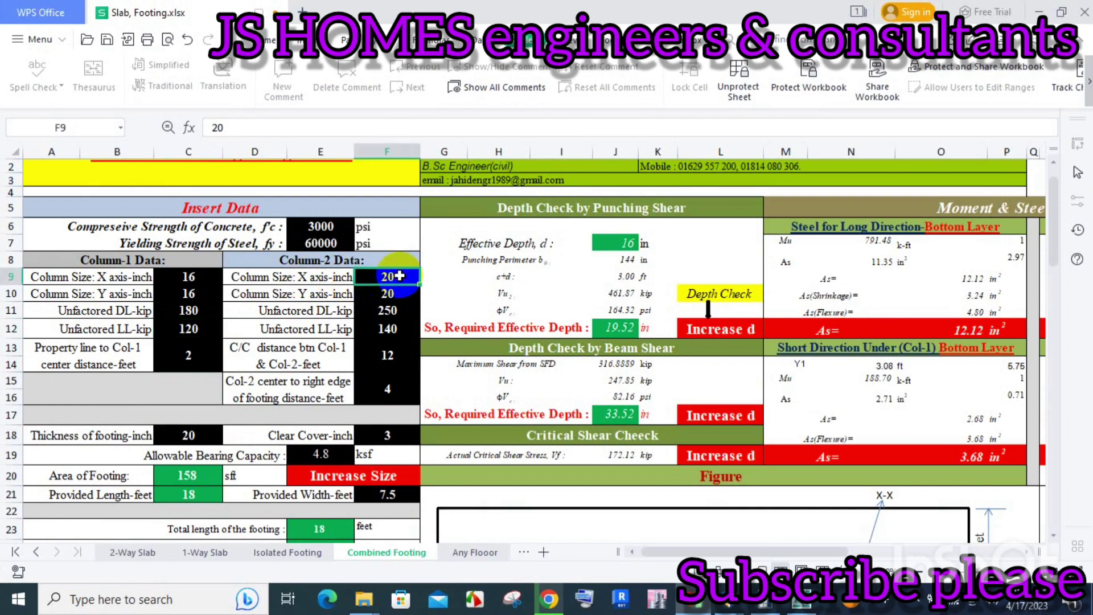
{"action": "left_click", "coordinate": [383, 318]}
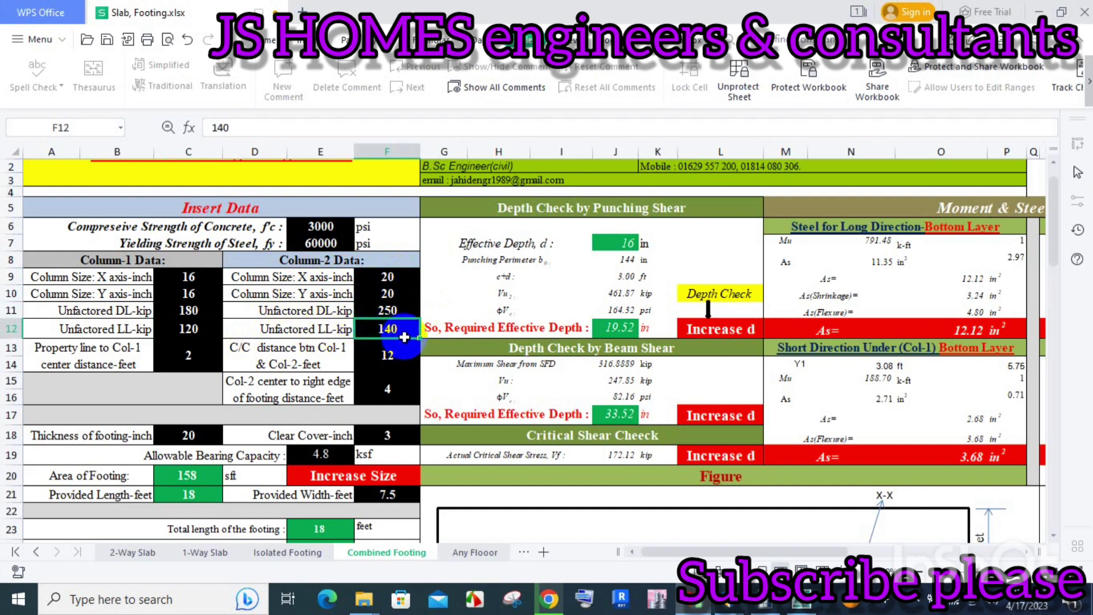
{"action": "scroll", "coordinate": [395, 340], "scroll_direction": "down", "scroll_amount": 1}
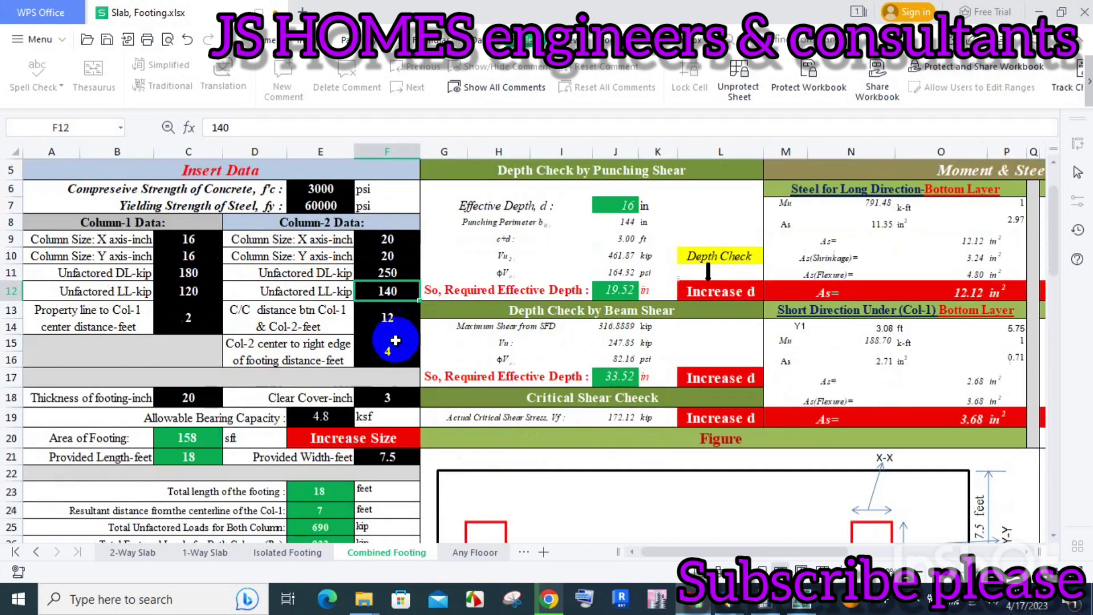
{"action": "left_click", "coordinate": [192, 399]}
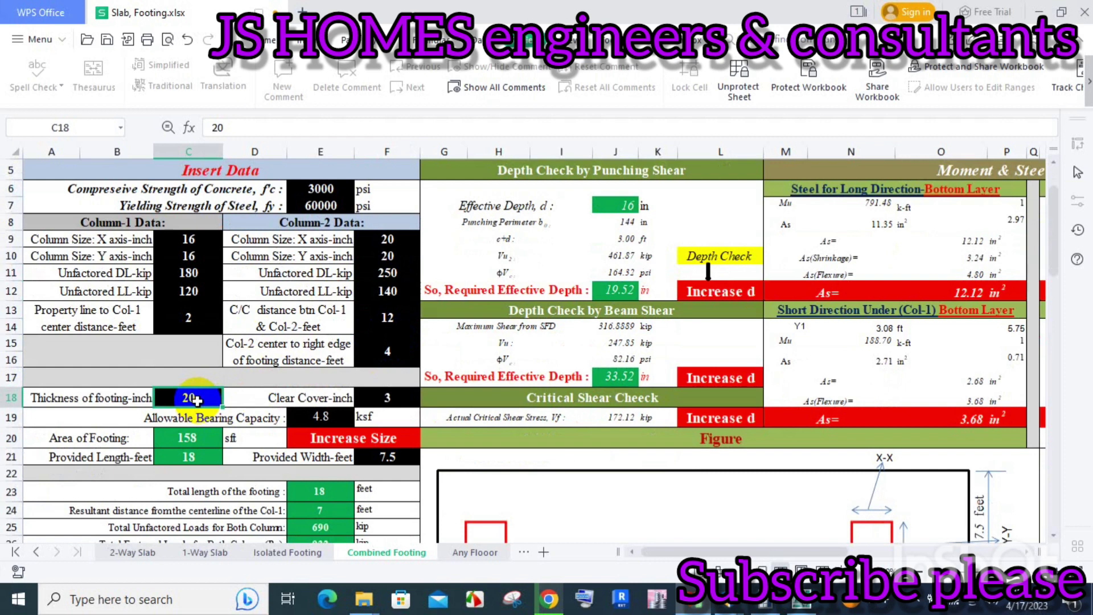
{"action": "left_click", "coordinate": [385, 399]}
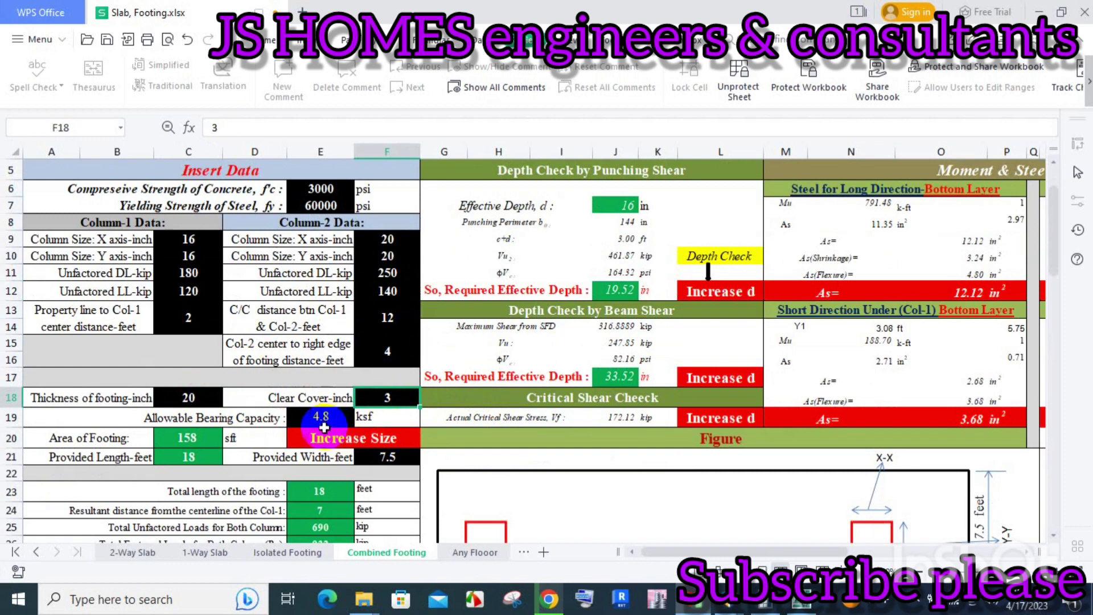
{"action": "left_click", "coordinate": [322, 419]}
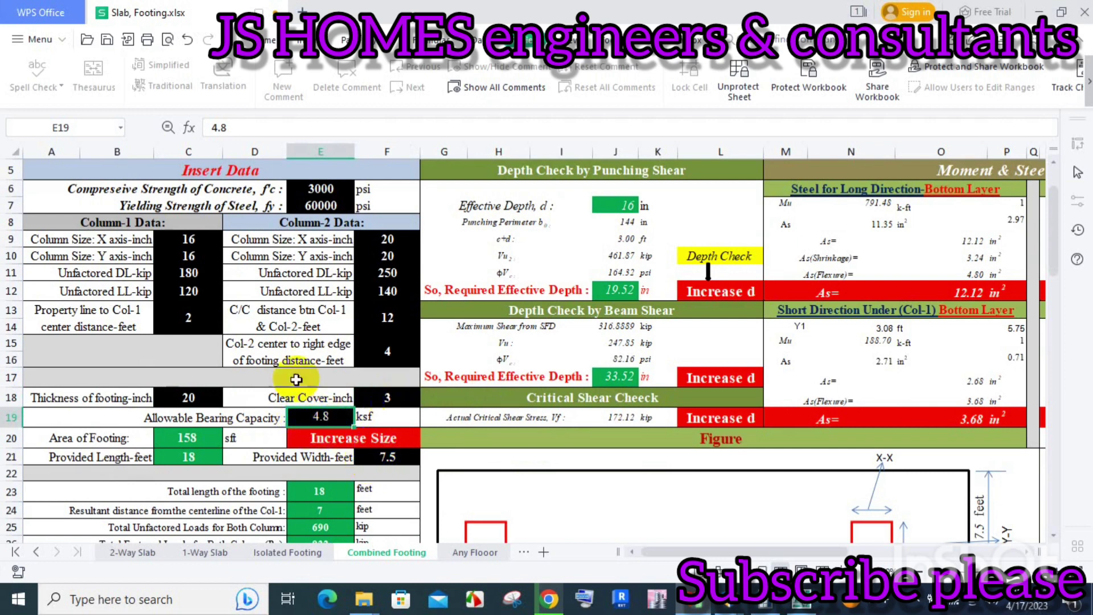
{"action": "left_click", "coordinate": [378, 458]}
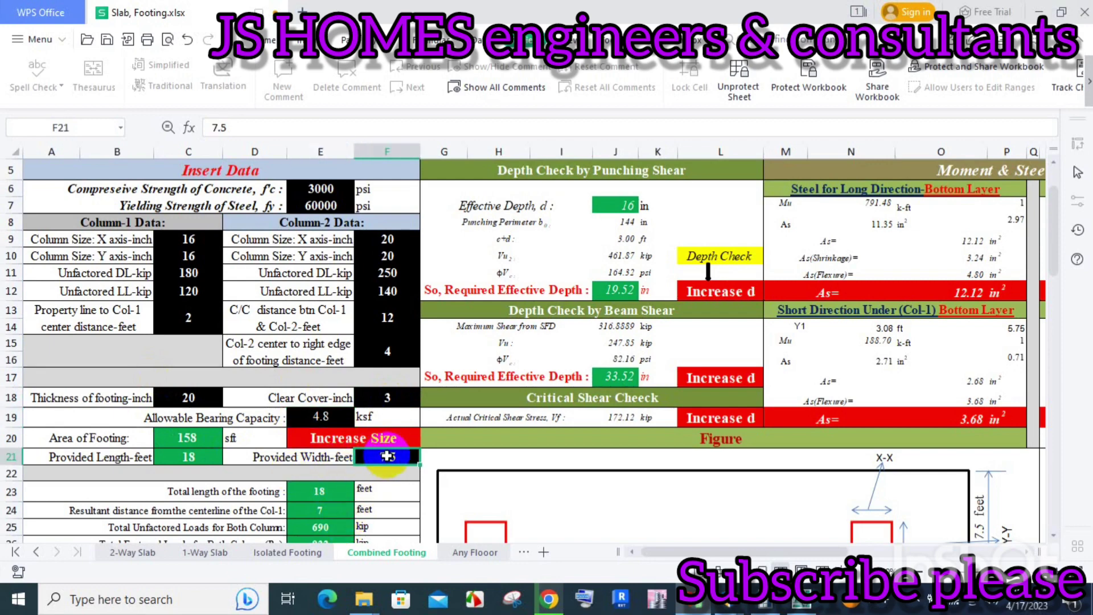
Step: Verify the reinforcement bar sizes including B38, then Column-1's X size in C9
{"action": "scroll", "coordinate": [396, 456], "scroll_direction": "down", "scroll_amount": 2}
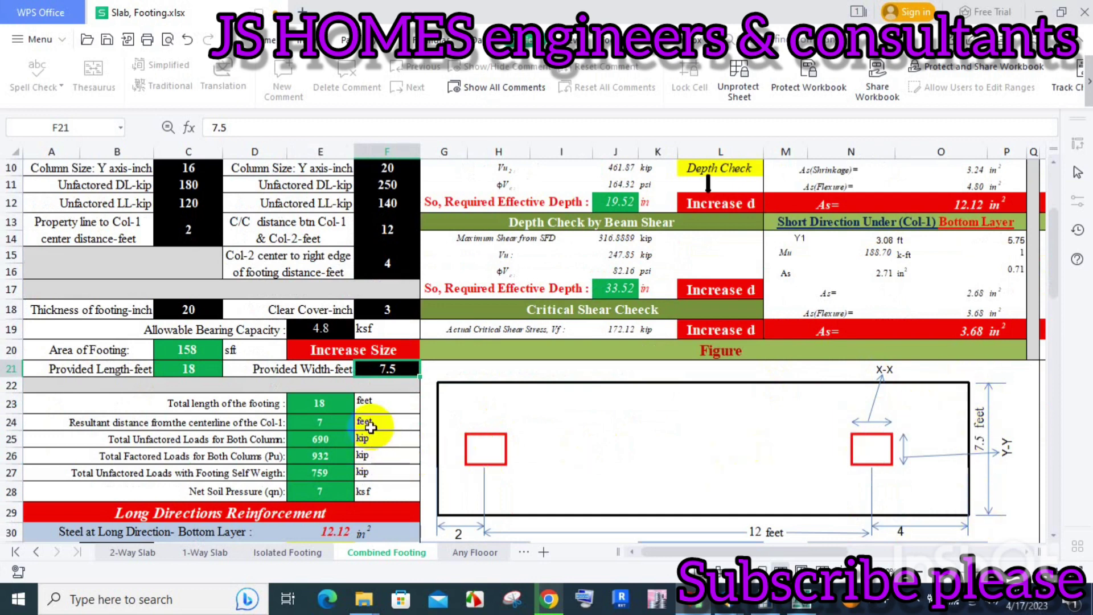
{"action": "scroll", "coordinate": [370, 427], "scroll_direction": "down", "scroll_amount": 3}
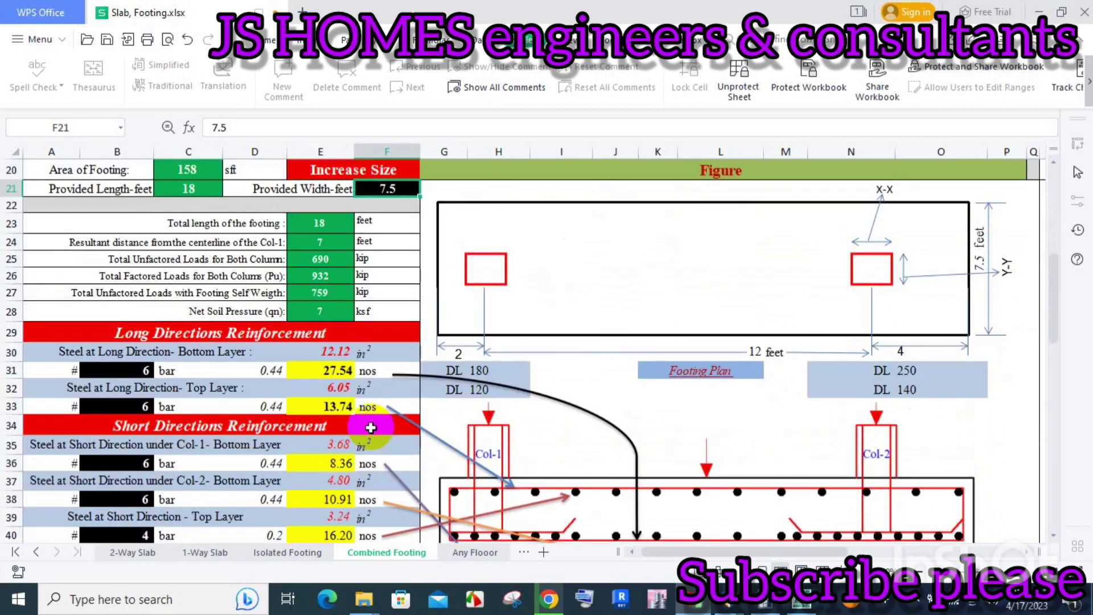
{"action": "left_click", "coordinate": [119, 372]}
{"action": "left_click", "coordinate": [118, 464]}
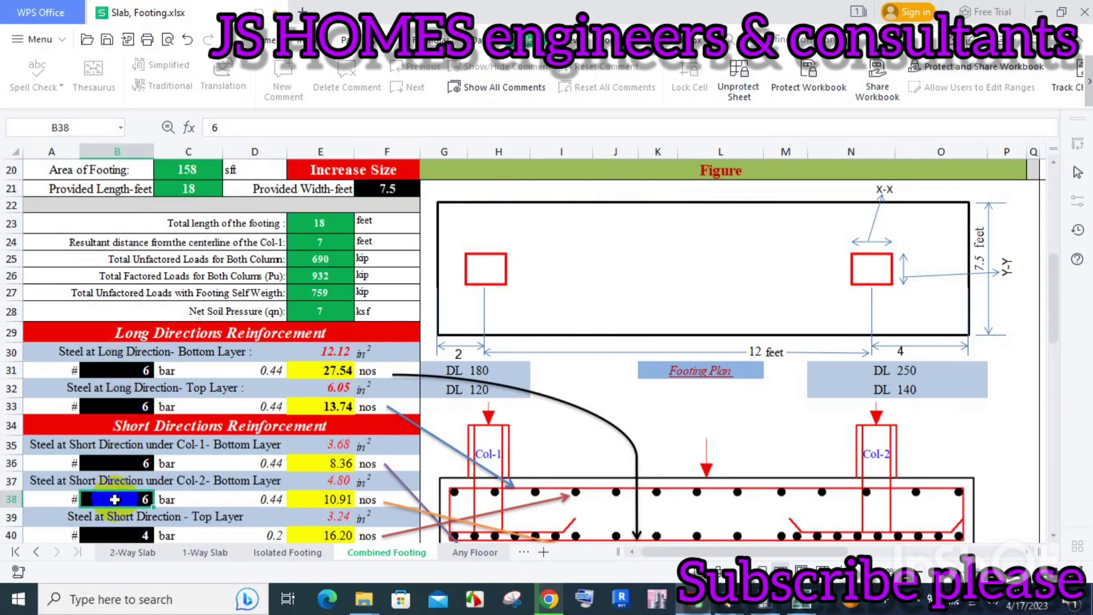
{"action": "scroll", "coordinate": [367, 416], "scroll_direction": "up", "scroll_amount": 4}
{"action": "scroll", "coordinate": [373, 421], "scroll_direction": "up", "scroll_amount": 2}
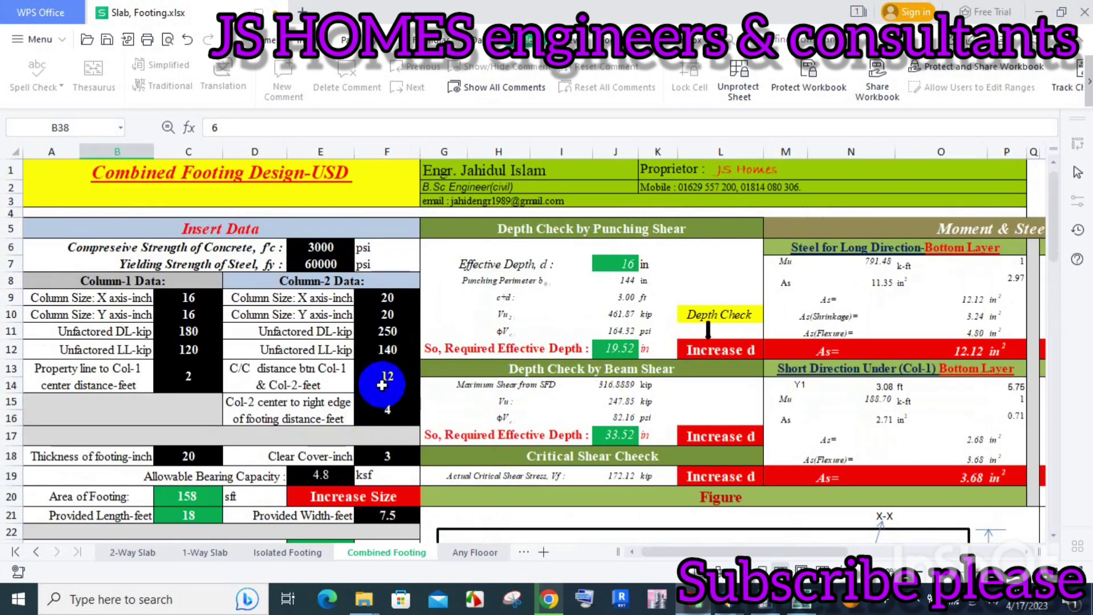
{"action": "left_click", "coordinate": [193, 301]}
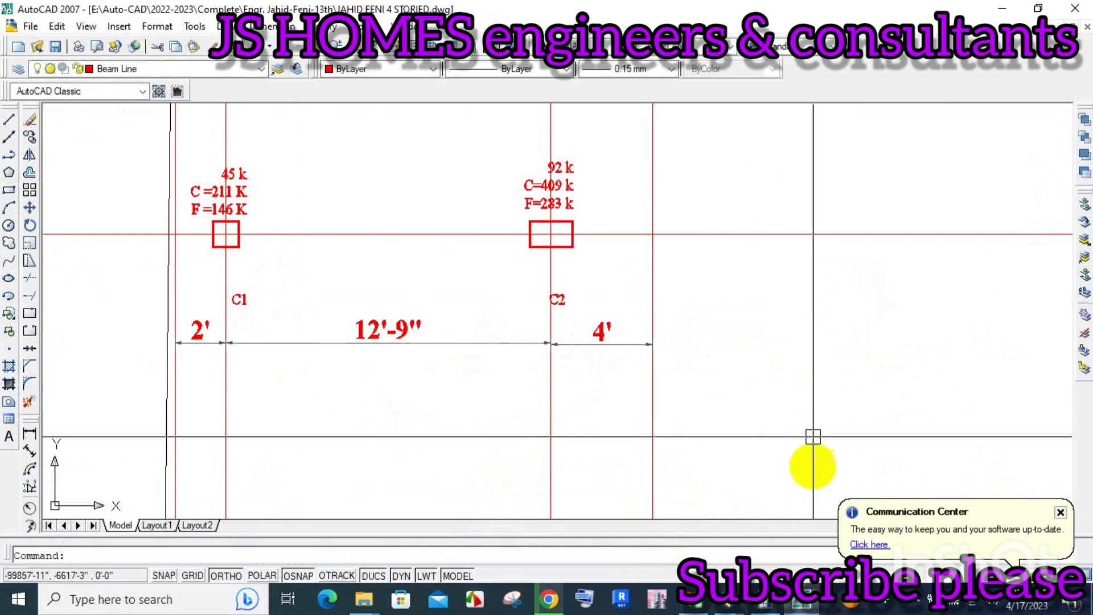
Step: Change Column-1's X and Y sizes in C9 and C10 from 16 to 12 inches
{"action": "left_click", "coordinate": [710, 608]}
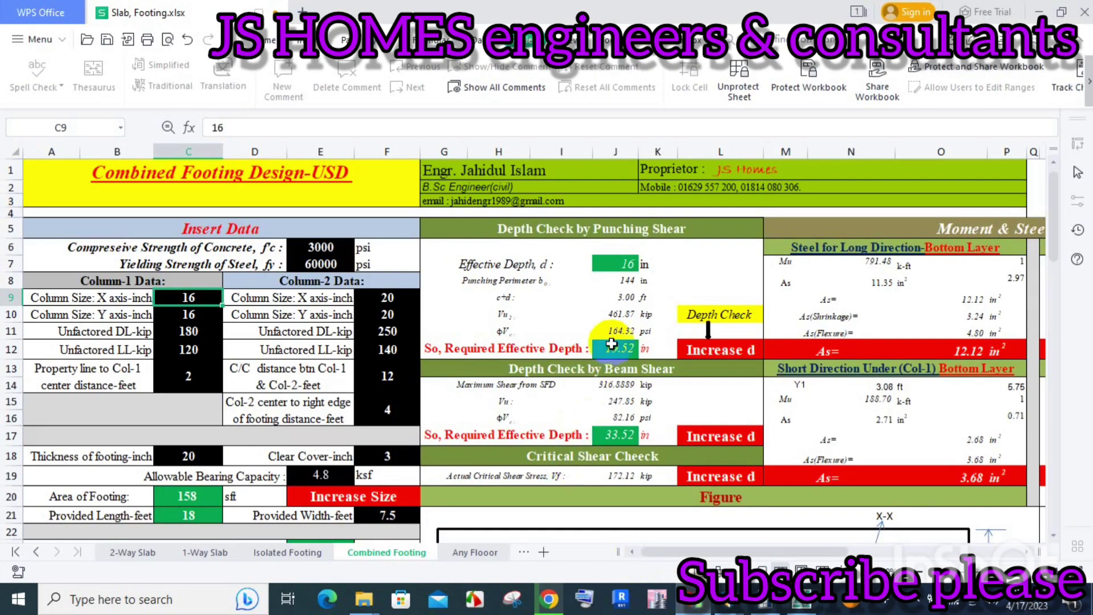
{"action": "scroll", "coordinate": [627, 353], "scroll_direction": "down", "scroll_amount": 5}
{"action": "scroll", "coordinate": [763, 367], "scroll_direction": "down", "scroll_amount": 2}
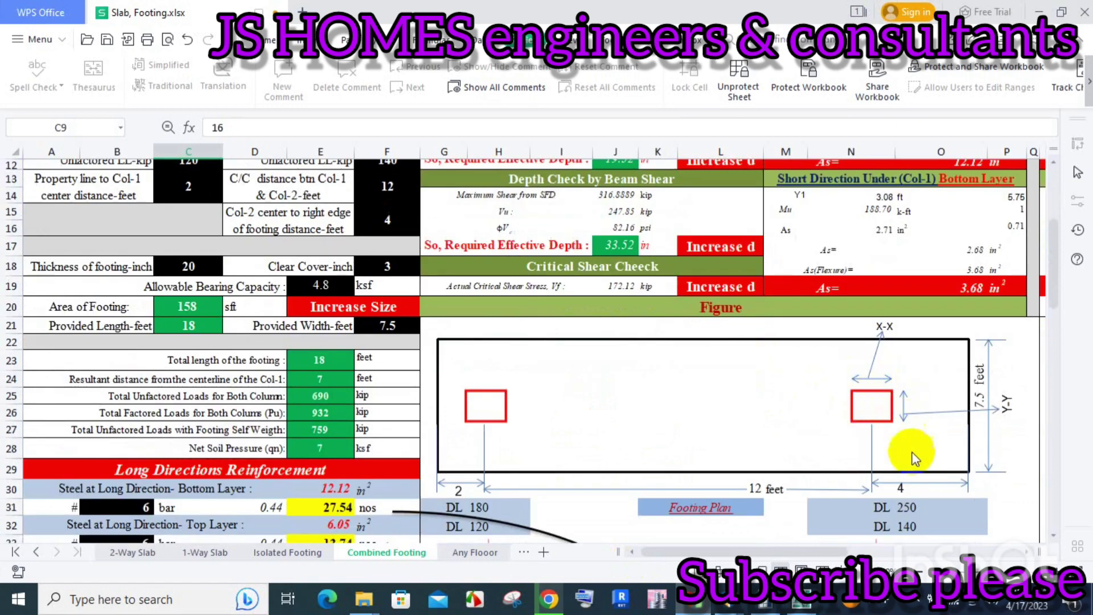
{"action": "scroll", "coordinate": [348, 355], "scroll_direction": "up", "scroll_amount": 3}
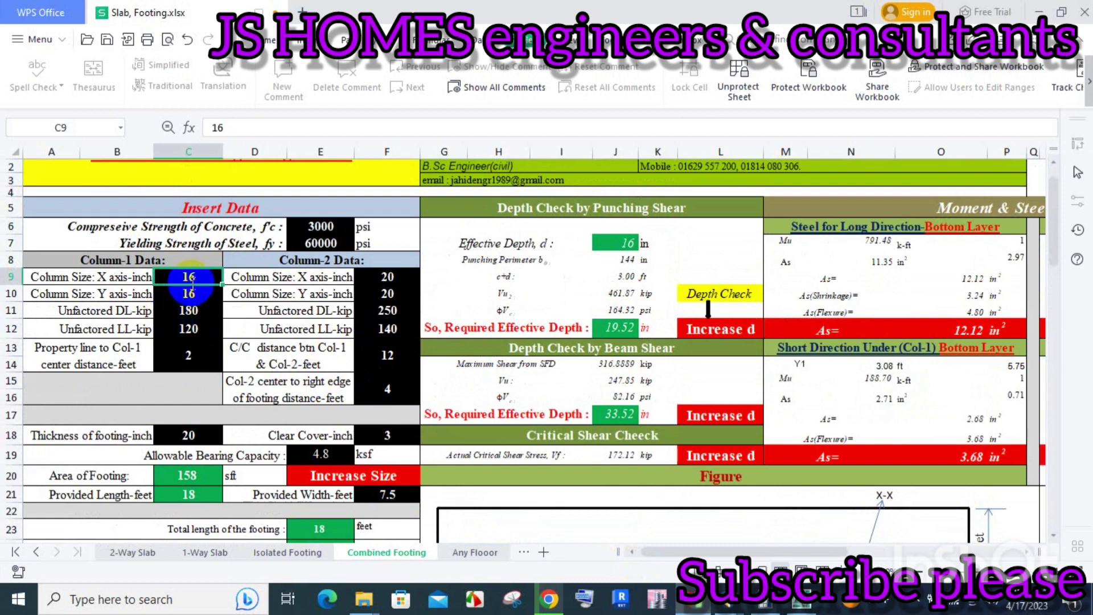
{"action": "type", "text": "12"}
{"action": "left_click", "coordinate": [187, 296]}
{"action": "type", "text": "12"}
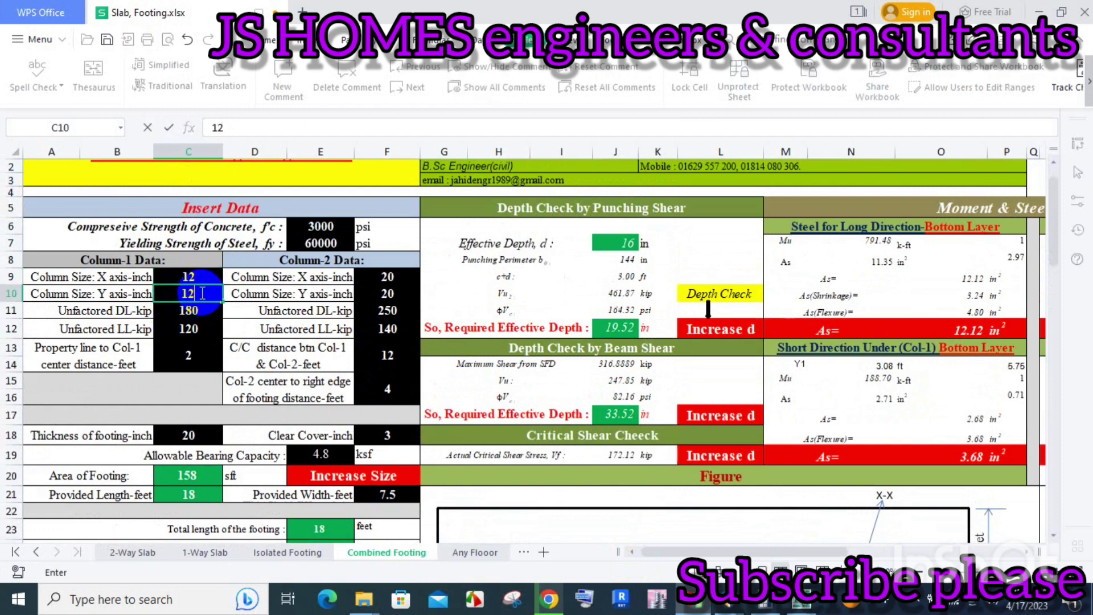
{"action": "left_click", "coordinate": [200, 312]}
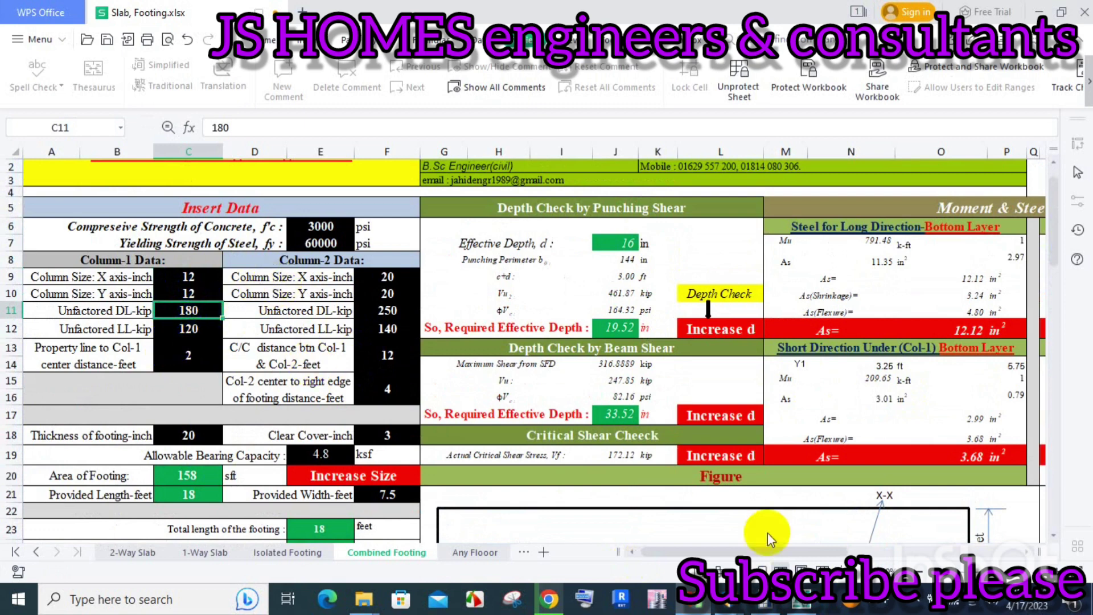
{"action": "left_click", "coordinate": [814, 607]}
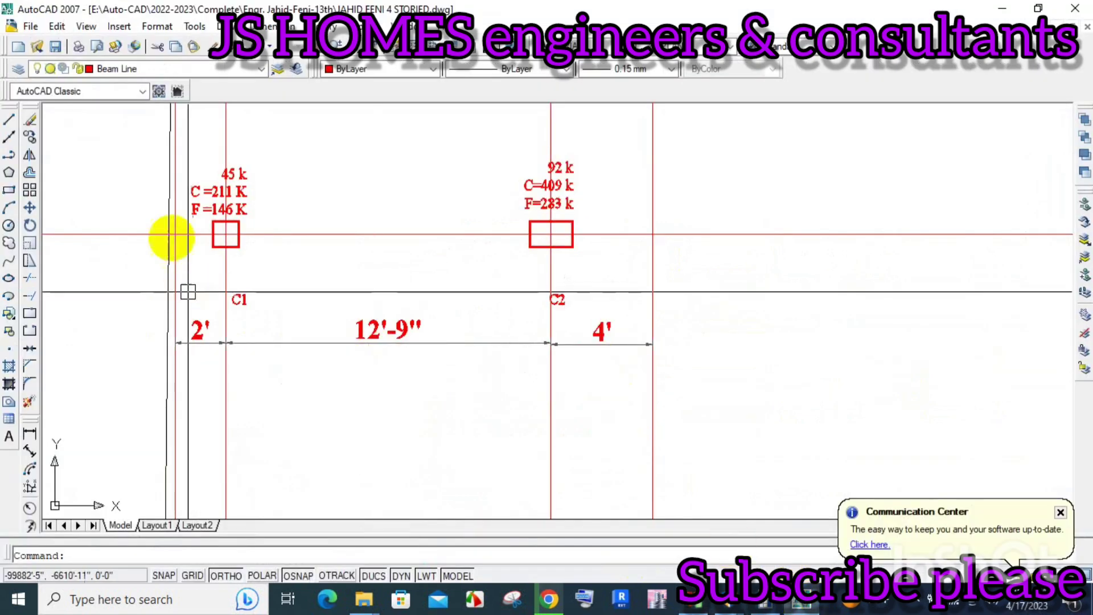
Step: Copy the C1 load label to a spot on its right
{"action": "scroll", "coordinate": [199, 179], "scroll_direction": "up", "scroll_amount": 3}
{"action": "scroll", "coordinate": [197, 255], "scroll_direction": "up", "scroll_amount": 2}
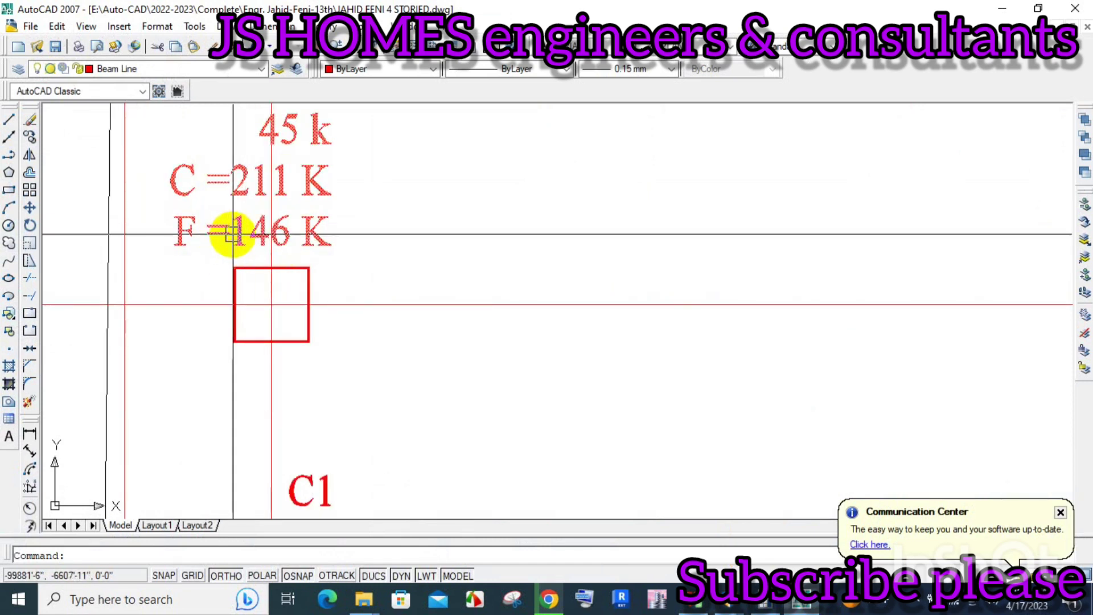
{"action": "type", "text": "c"}
{"action": "key", "text": "Return"}
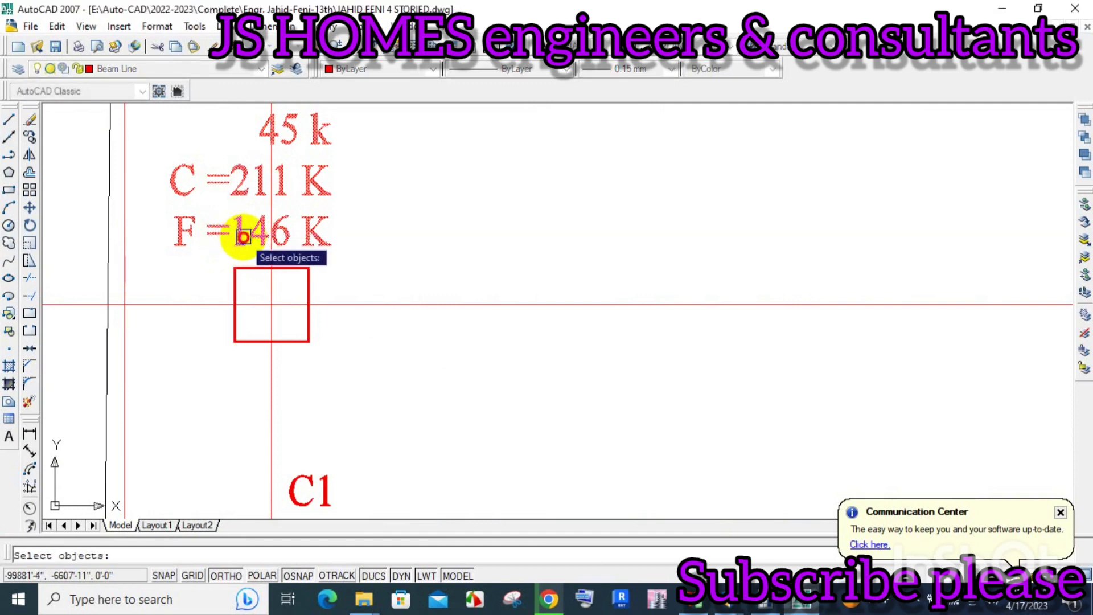
{"action": "left_click", "coordinate": [244, 231]}
{"action": "key", "text": "Return"}
{"action": "left_click", "coordinate": [298, 225]}
{"action": "left_click", "coordinate": [500, 267]}
{"action": "key", "text": "Return"}
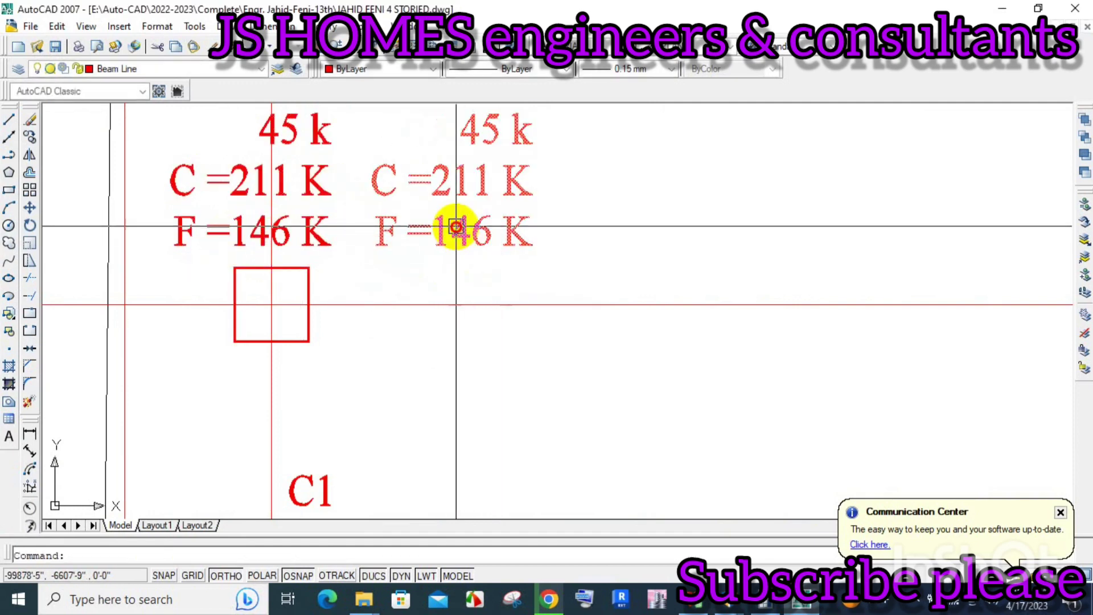
Step: Rewrite the copied label as two lines reading DL= and LL=
{"action": "double_click", "coordinate": [480, 231]}
{"action": "left_click_drag", "start_coordinate": [447, 191], "coordinate": [329, 152]}
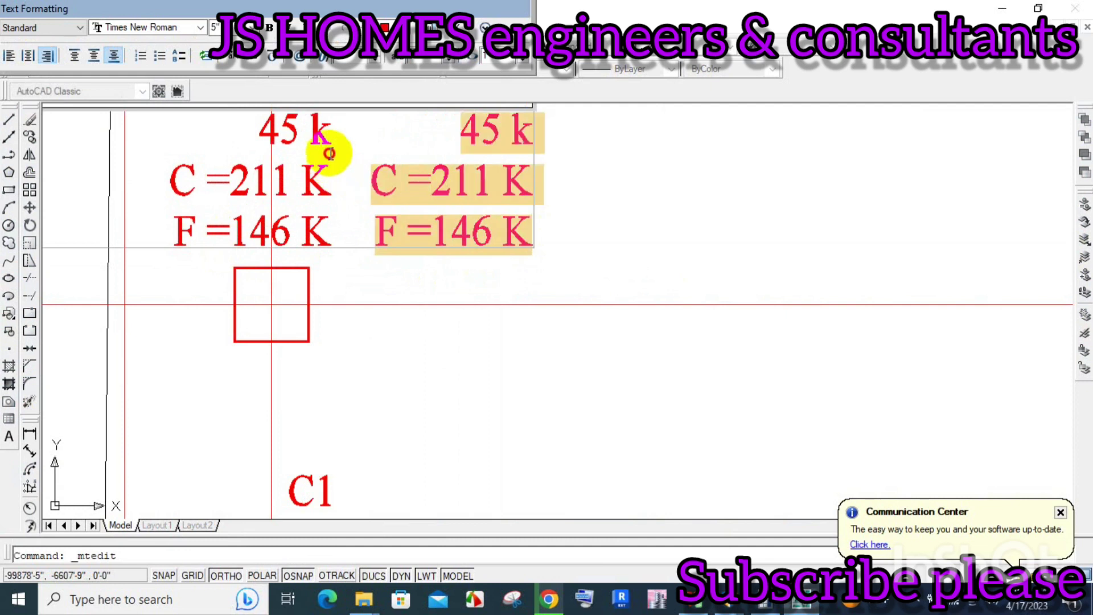
{"action": "type", "text": "d"}
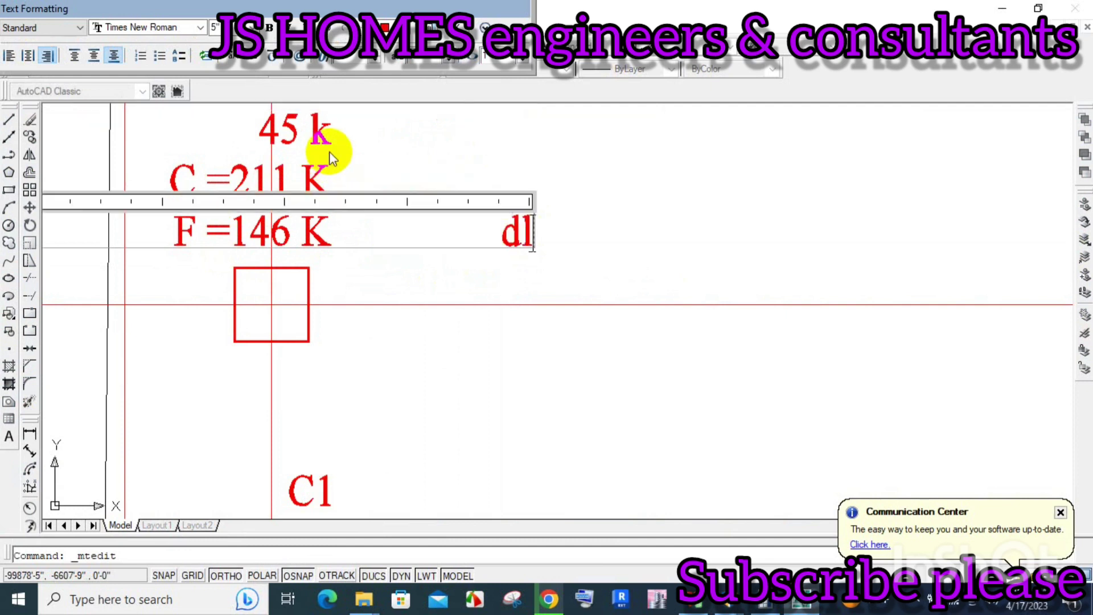
{"action": "key", "text": "BackSpace"}
{"action": "type", "text": "DL"}
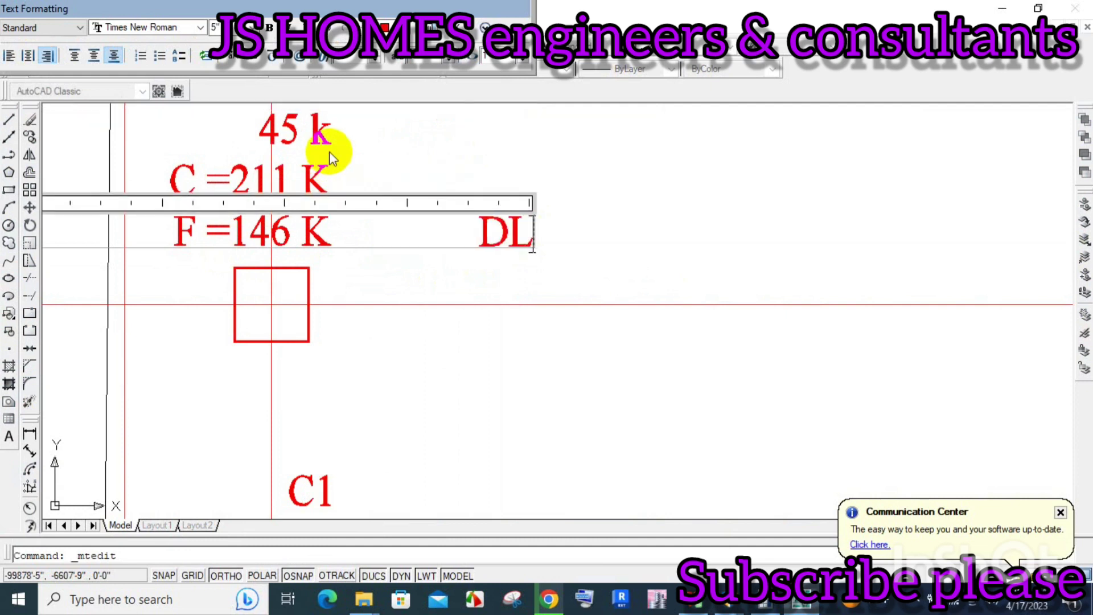
{"action": "type", "text": "="}
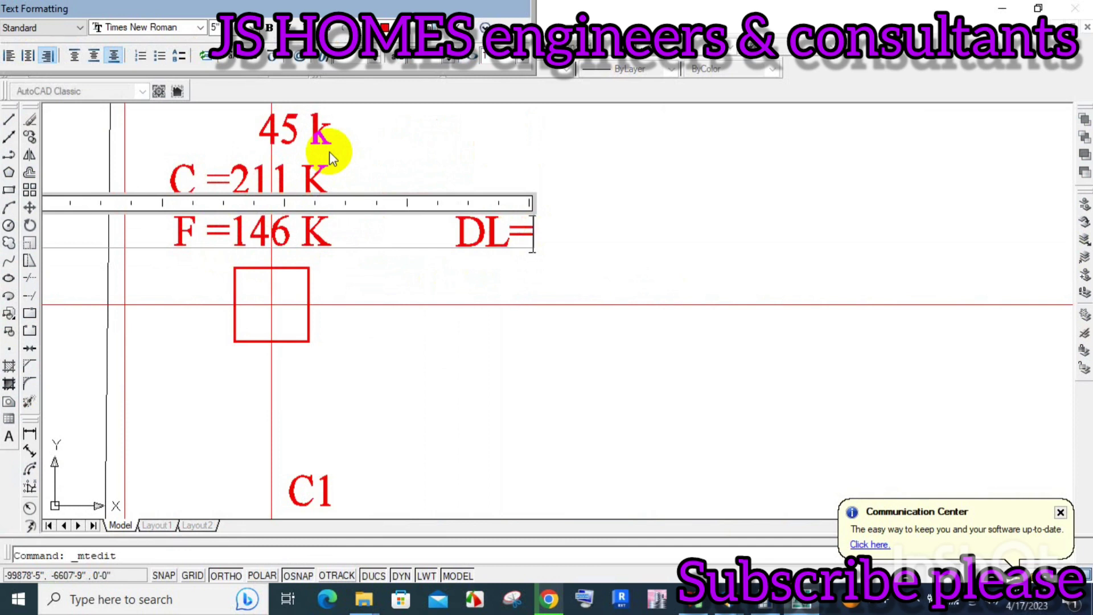
{"action": "key", "text": "Return"}
{"action": "type", "text": "1"}
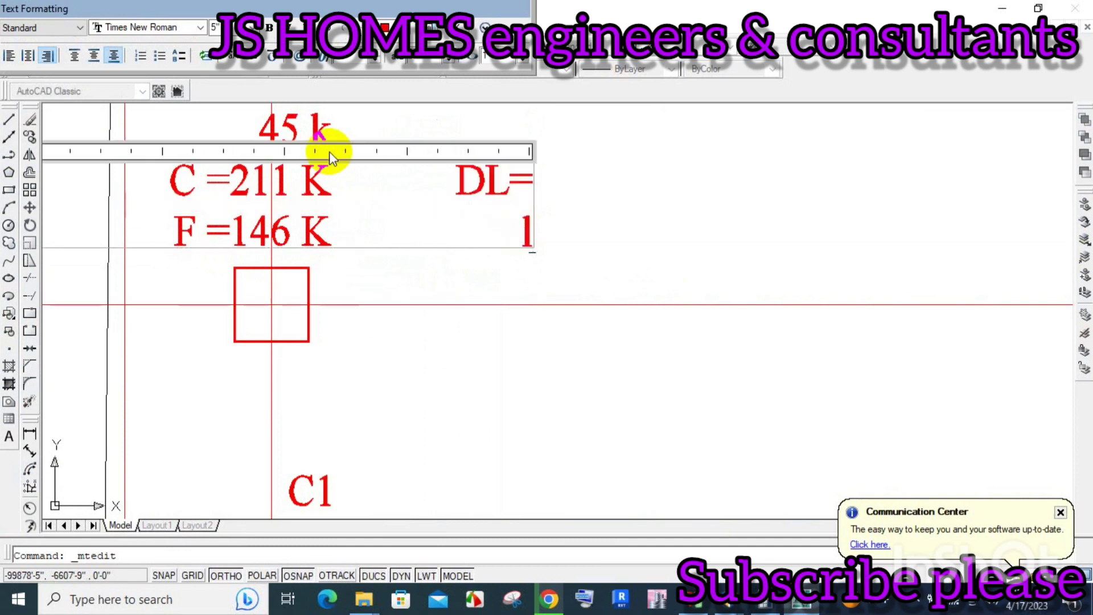
{"action": "type", "text": "1"}
{"action": "key", "text": "BackSpace"}
{"action": "key", "text": "BackSpace"}
{"action": "type", "text": "LL="}
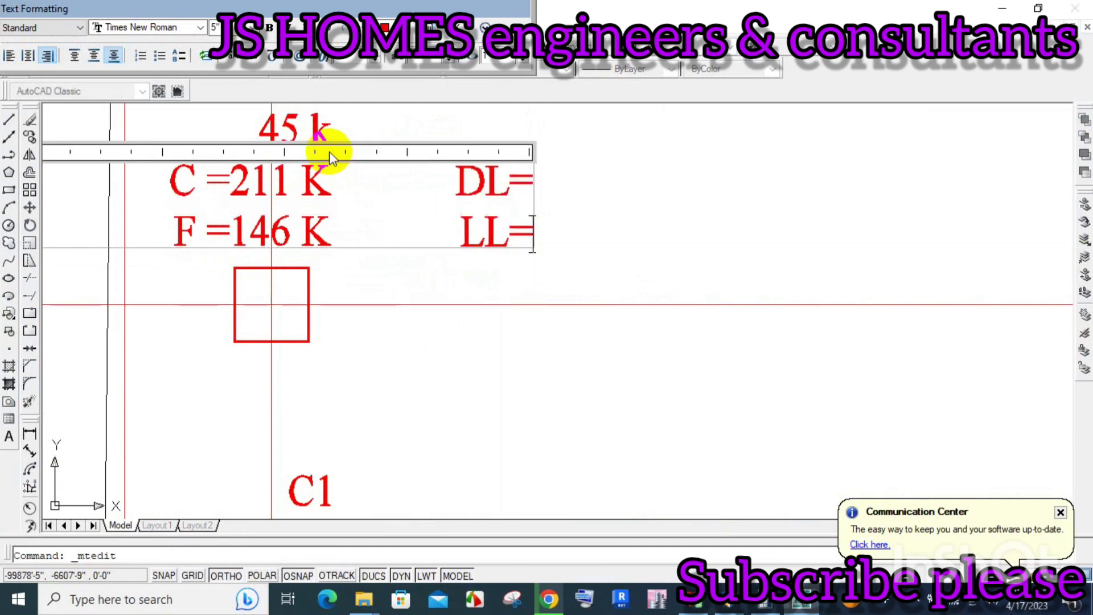
{"action": "left_click", "coordinate": [419, 273]}
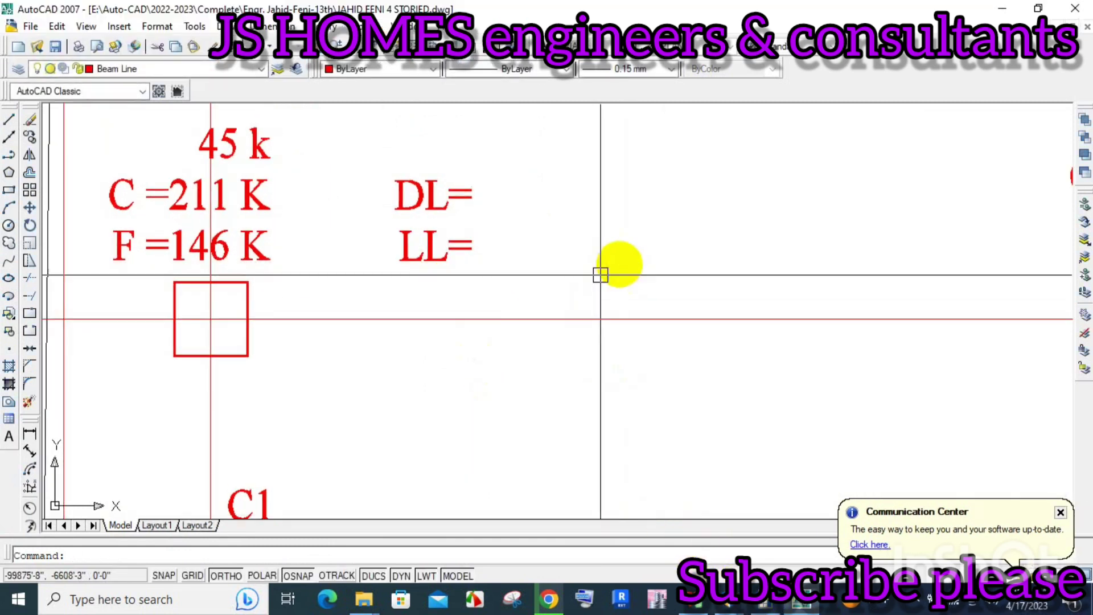
{"action": "scroll", "coordinate": [486, 298], "scroll_direction": "down", "scroll_amount": 5}
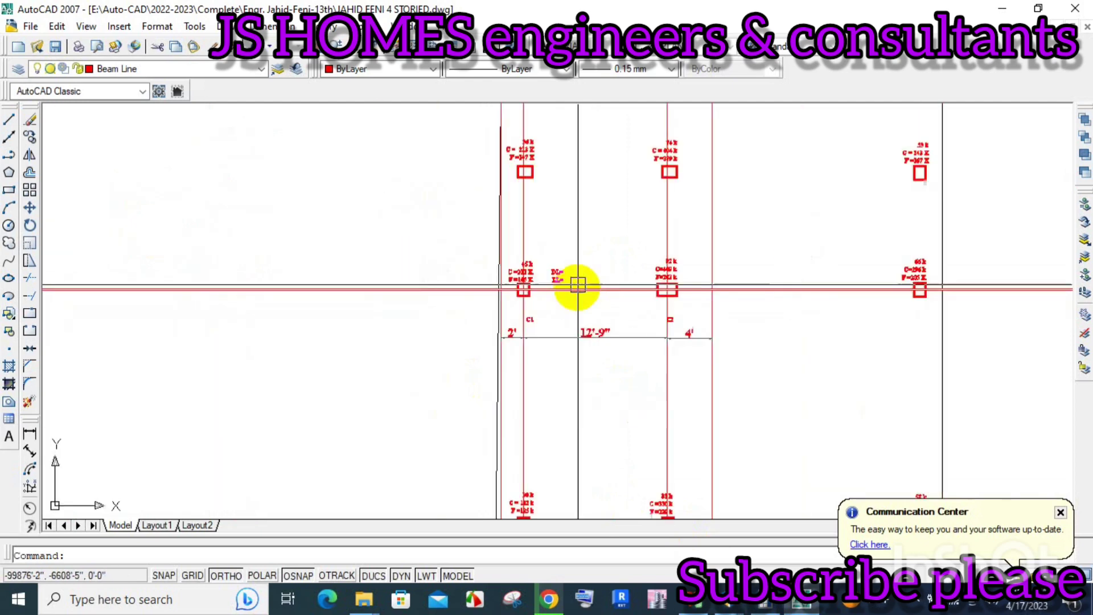
{"action": "scroll", "coordinate": [593, 298], "scroll_direction": "down", "scroll_amount": 3}
{"action": "scroll", "coordinate": [660, 302], "scroll_direction": "up", "scroll_amount": 3}
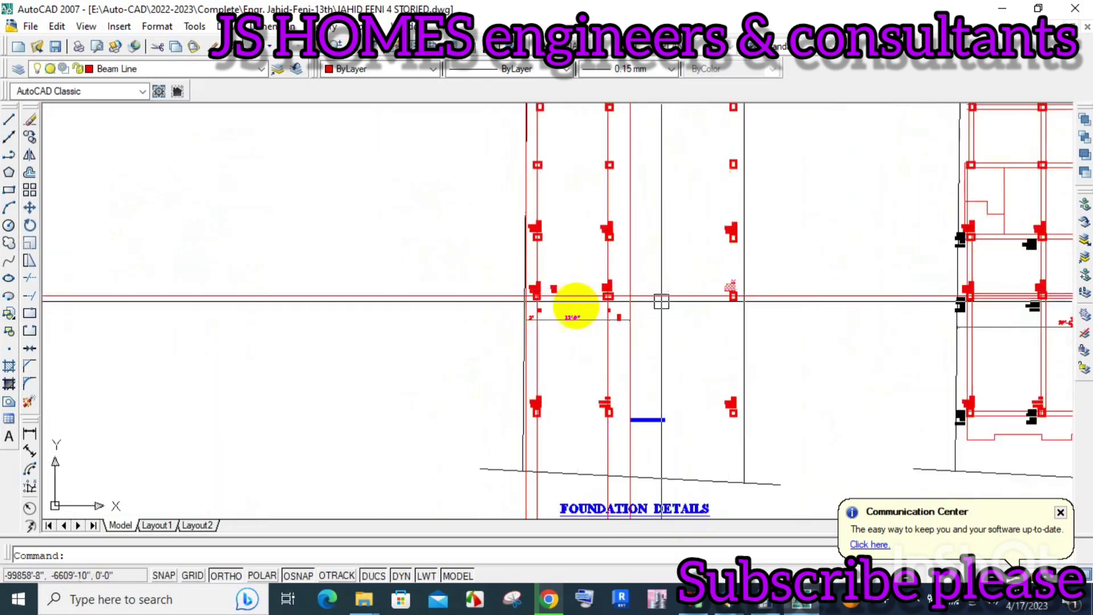
{"action": "scroll", "coordinate": [549, 305], "scroll_direction": "up", "scroll_amount": 6}
{"action": "scroll", "coordinate": [488, 301], "scroll_direction": "up", "scroll_amount": 3}
{"action": "scroll", "coordinate": [284, 302], "scroll_direction": "down", "scroll_amount": 2}
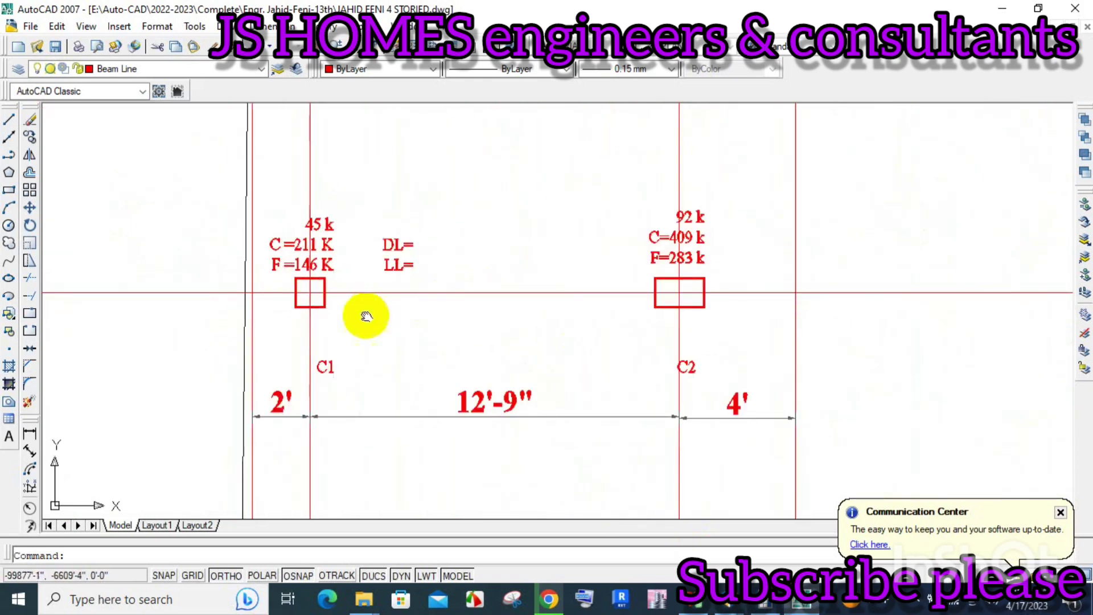
{"action": "scroll", "coordinate": [342, 304], "scroll_direction": "up", "scroll_amount": 3}
{"action": "scroll", "coordinate": [351, 294], "scroll_direction": "down", "scroll_amount": 6}
{"action": "scroll", "coordinate": [351, 294], "scroll_direction": "down", "scroll_amount": 4}
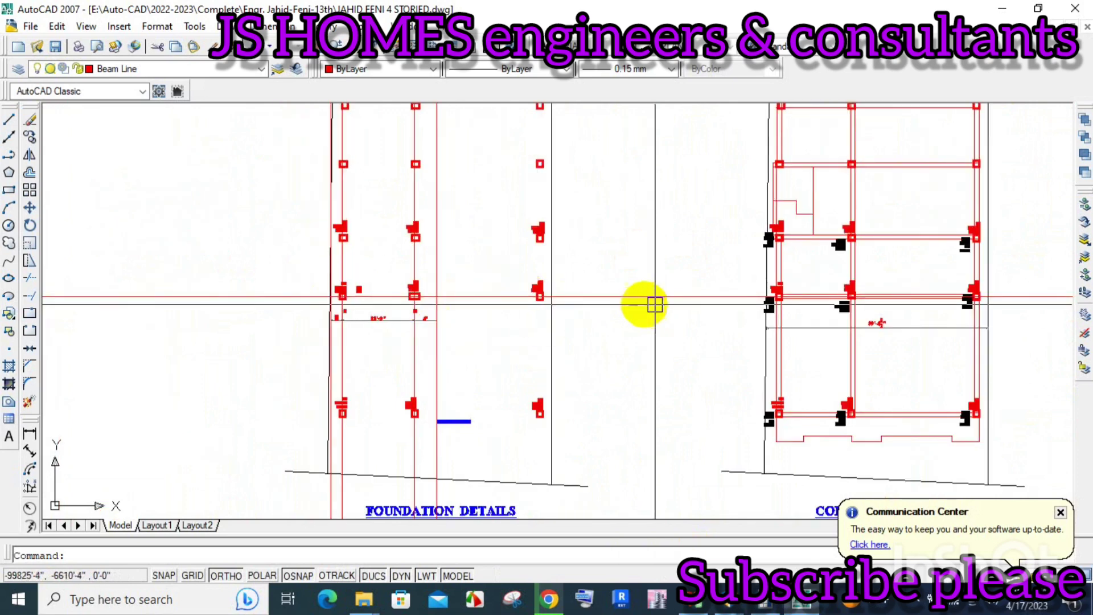
{"action": "scroll", "coordinate": [308, 294], "scroll_direction": "up", "scroll_amount": 5}
{"action": "scroll", "coordinate": [307, 294], "scroll_direction": "up", "scroll_amount": 5}
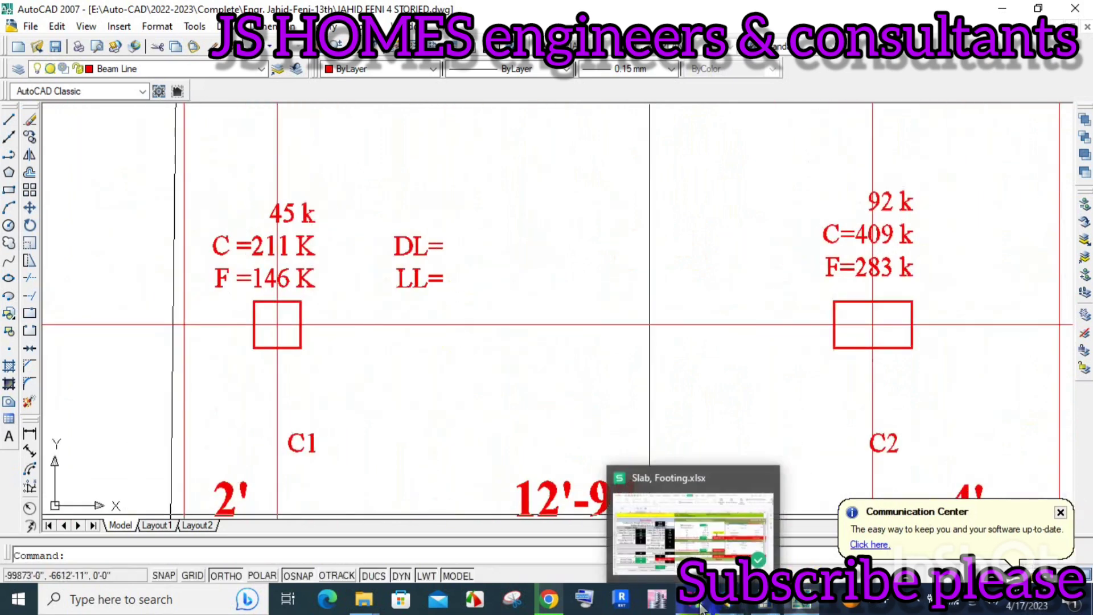
{"action": "scroll", "coordinate": [288, 285], "scroll_direction": "down", "scroll_amount": 5}
{"action": "scroll", "coordinate": [398, 308], "scroll_direction": "down", "scroll_amount": 2}
{"action": "scroll", "coordinate": [398, 307], "scroll_direction": "up", "scroll_amount": 3}
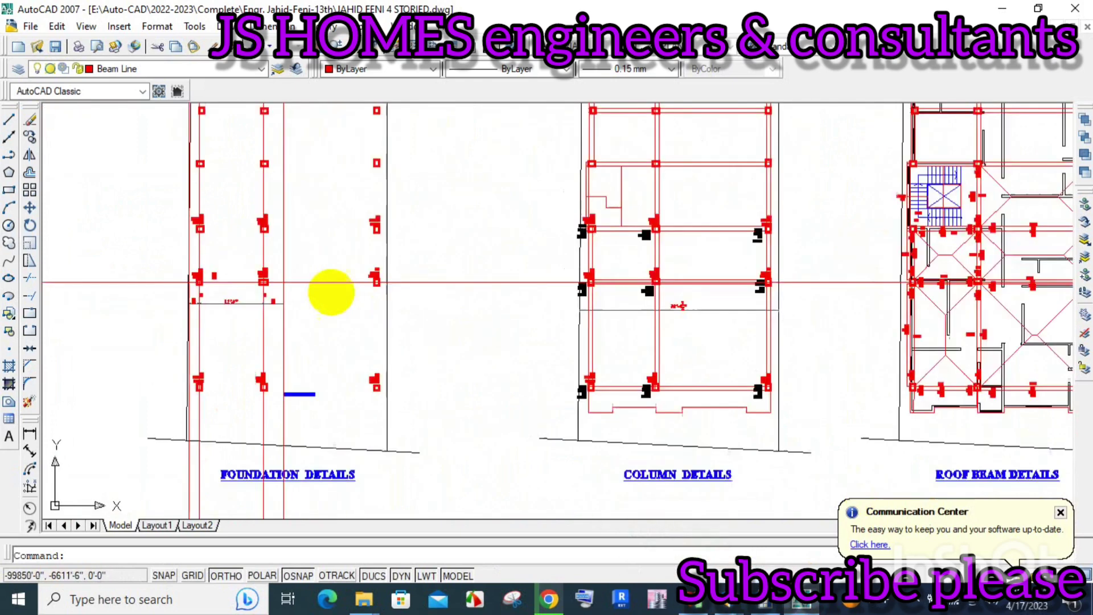
{"action": "scroll", "coordinate": [330, 288], "scroll_direction": "up", "scroll_amount": 3}
{"action": "scroll", "coordinate": [652, 286], "scroll_direction": "down", "scroll_amount": 2}
{"action": "scroll", "coordinate": [305, 300], "scroll_direction": "down", "scroll_amount": 1}
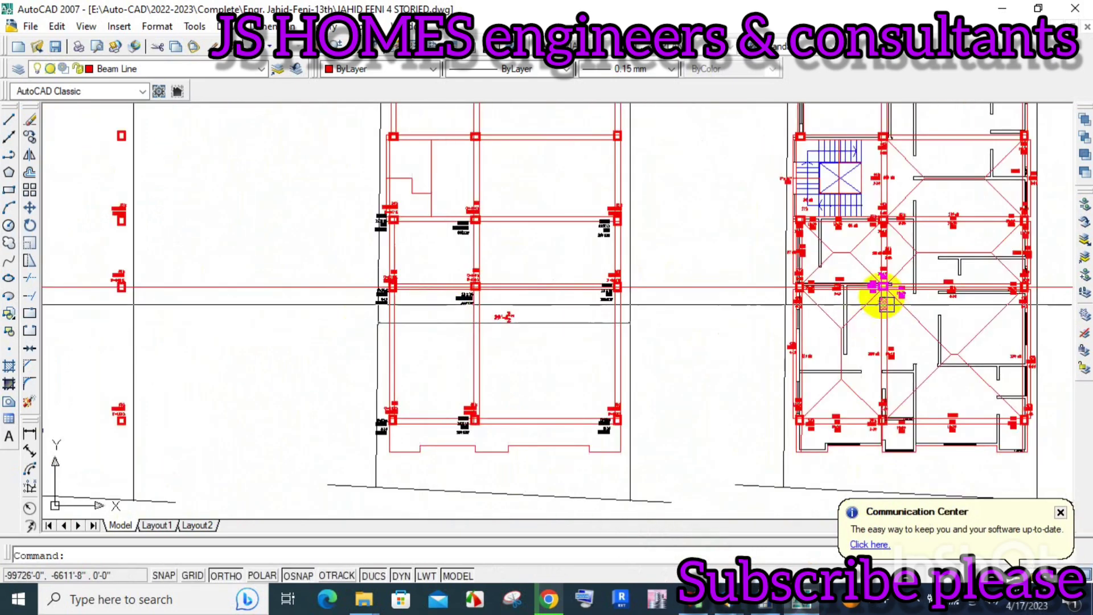
{"action": "scroll", "coordinate": [739, 309], "scroll_direction": "up", "scroll_amount": 3}
{"action": "scroll", "coordinate": [732, 285], "scroll_direction": "up", "scroll_amount": 3}
{"action": "left_click_drag", "start_coordinate": [732, 285], "coordinate": [540, 308]}
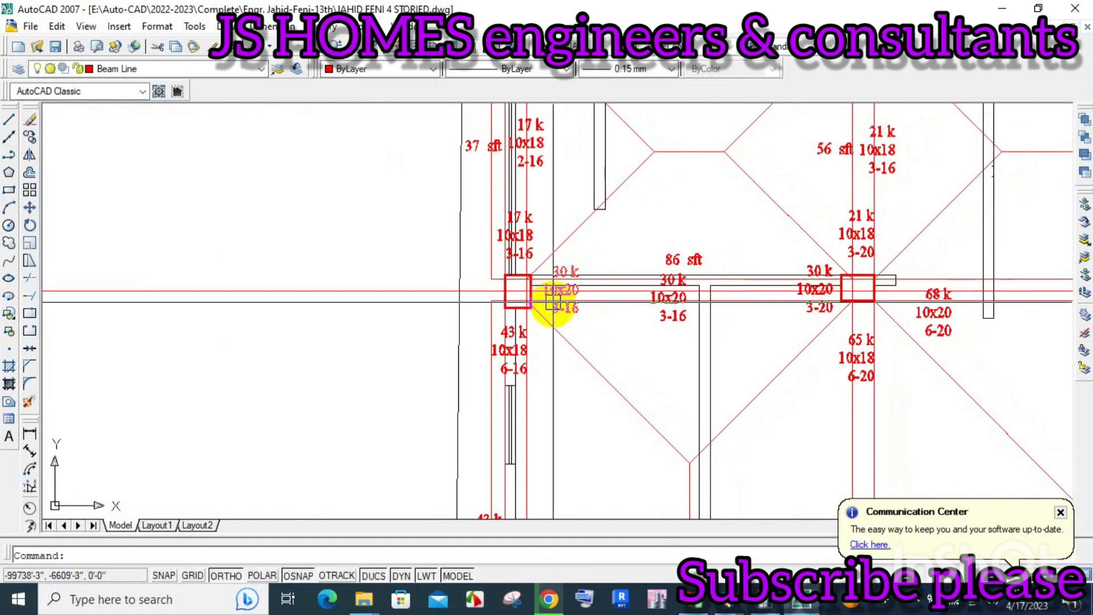
{"action": "left_click", "coordinate": [491, 238]}
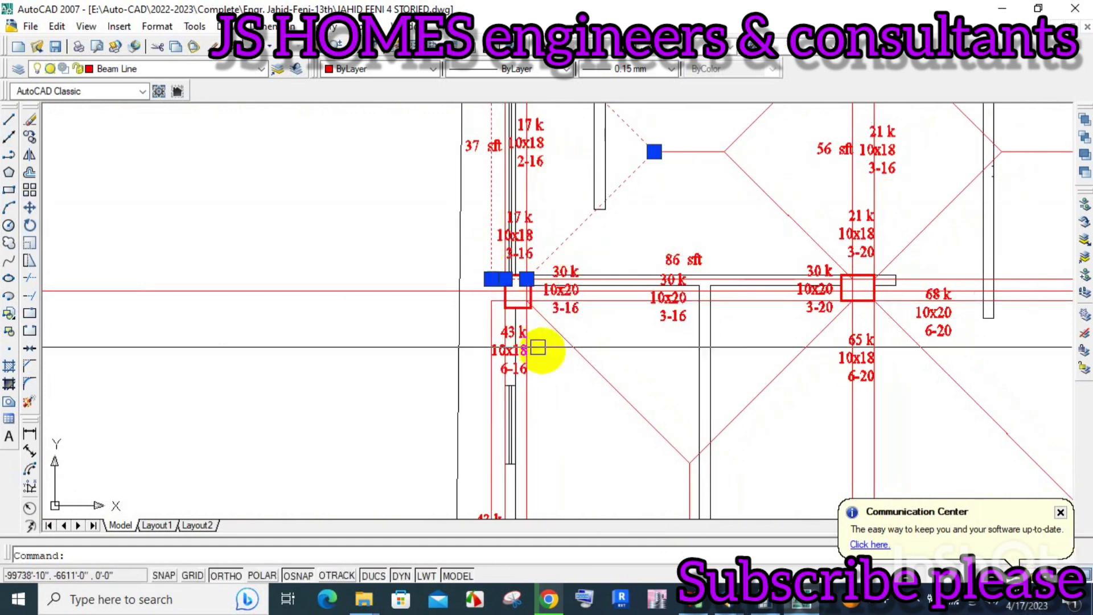
{"action": "left_click", "coordinate": [562, 342]}
{"action": "left_click", "coordinate": [494, 407]}
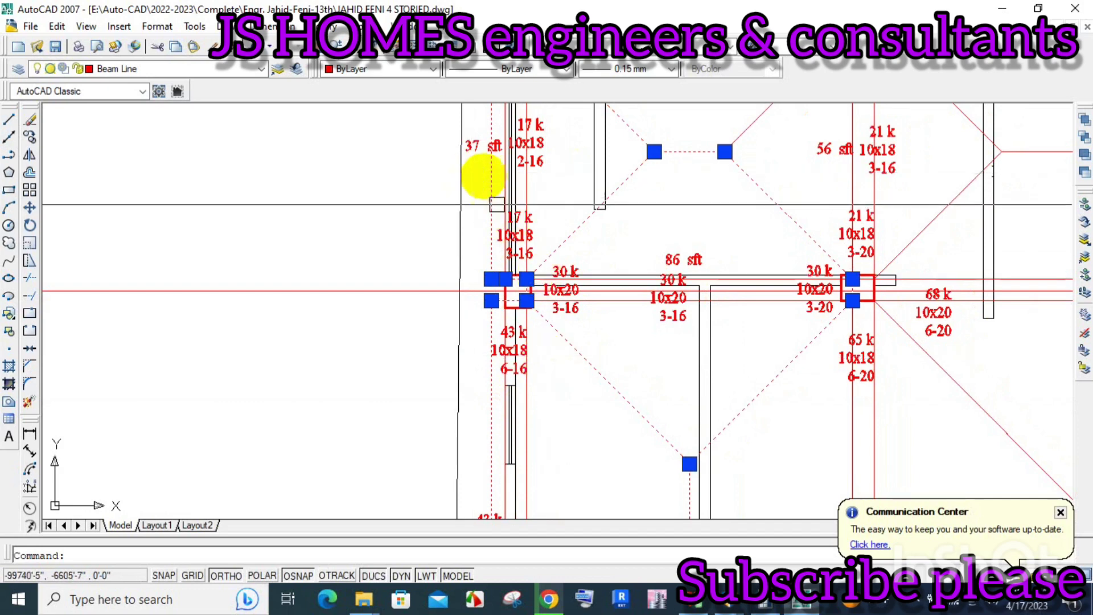
{"action": "scroll", "coordinate": [468, 147], "scroll_direction": "up", "scroll_amount": 3}
{"action": "scroll", "coordinate": [481, 256], "scroll_direction": "up", "scroll_amount": 2}
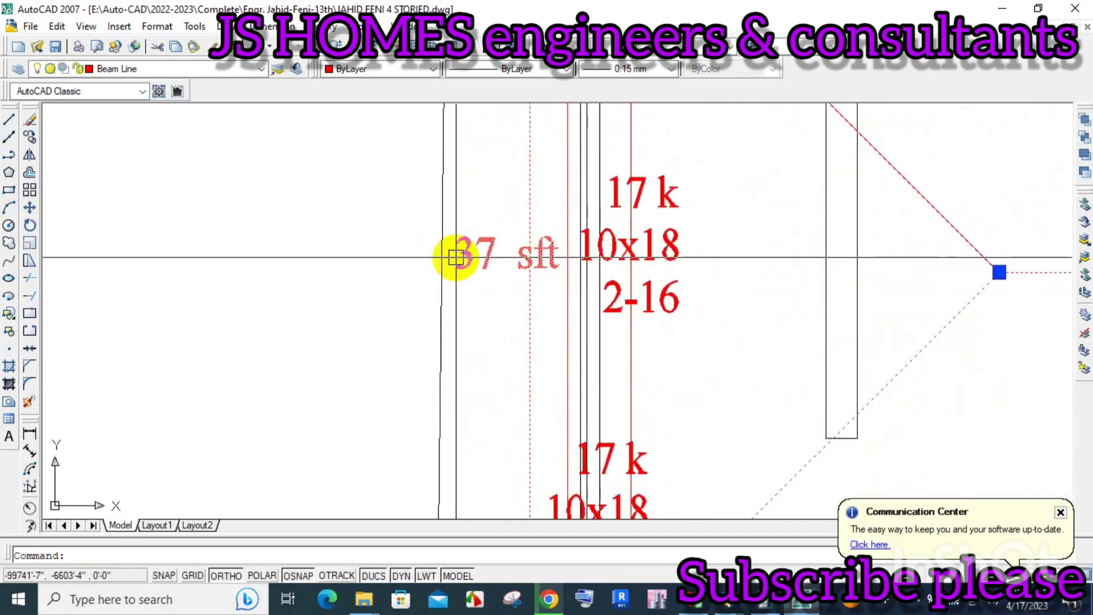
{"action": "scroll", "coordinate": [458, 204], "scroll_direction": "down", "scroll_amount": 3}
{"action": "scroll", "coordinate": [689, 376], "scroll_direction": "up", "scroll_amount": 2}
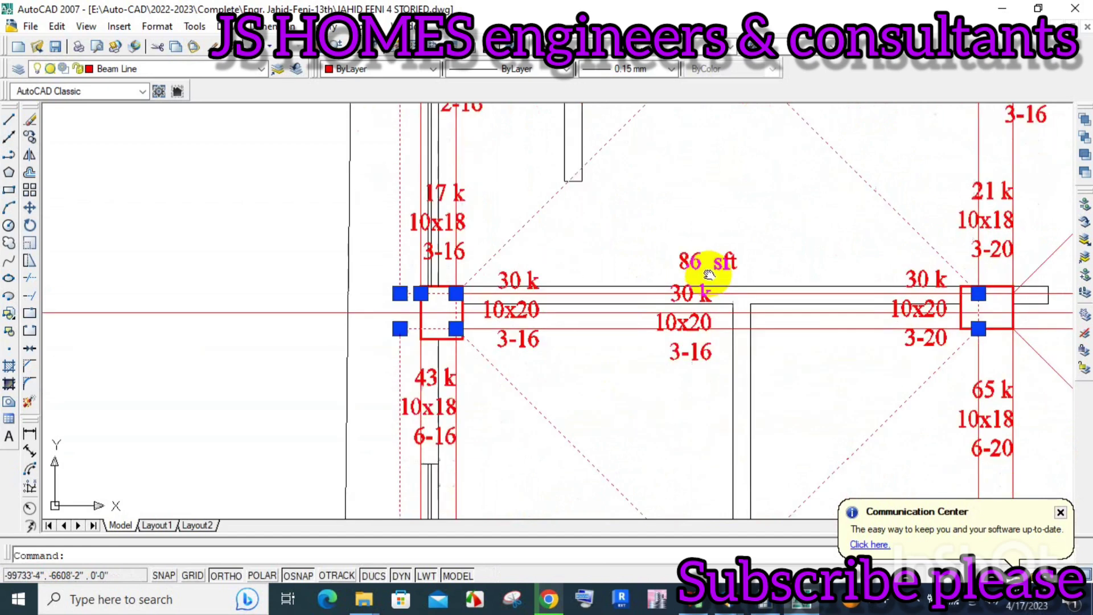
{"action": "scroll", "coordinate": [590, 386], "scroll_direction": "down", "scroll_amount": 2}
{"action": "scroll", "coordinate": [498, 387], "scroll_direction": "up", "scroll_amount": 2}
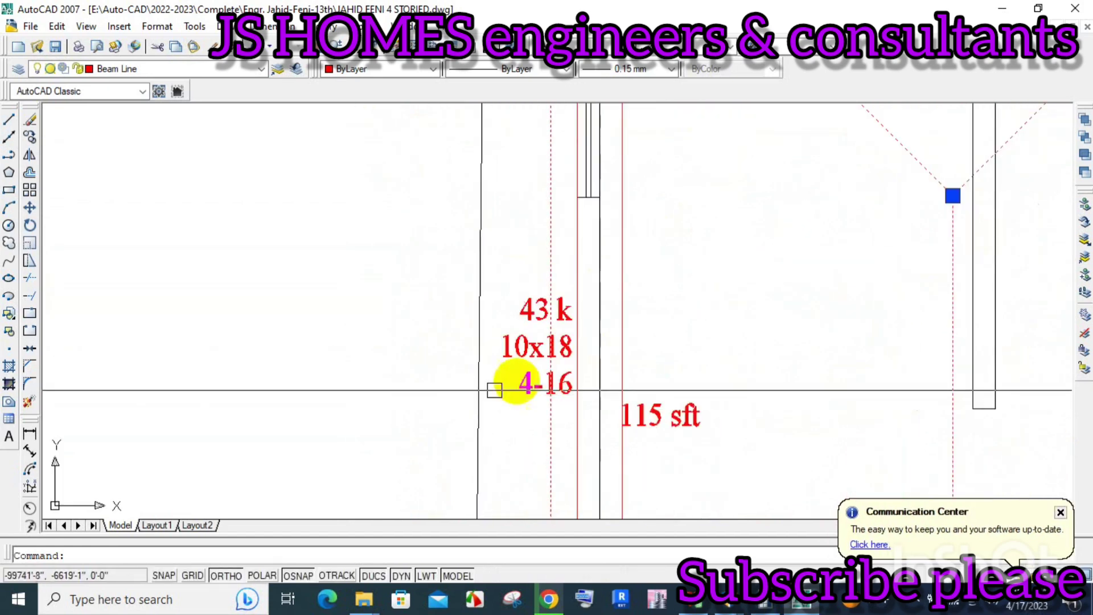
{"action": "scroll", "coordinate": [511, 331], "scroll_direction": "down", "scroll_amount": 3}
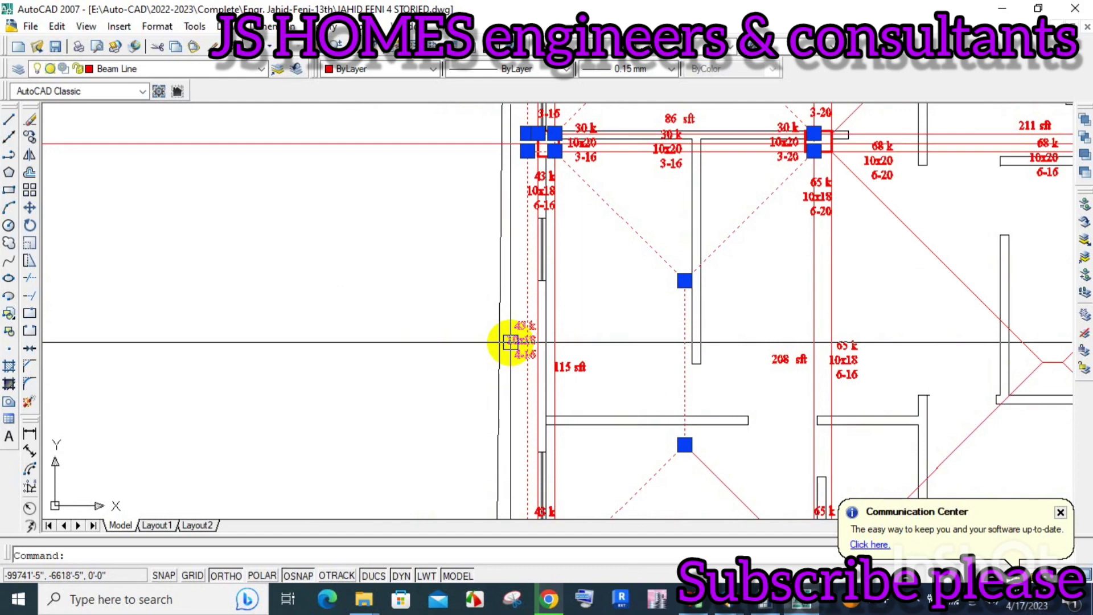
{"action": "scroll", "coordinate": [610, 239], "scroll_direction": "down", "scroll_amount": 2}
{"action": "scroll", "coordinate": [639, 287], "scroll_direction": "down", "scroll_amount": 3}
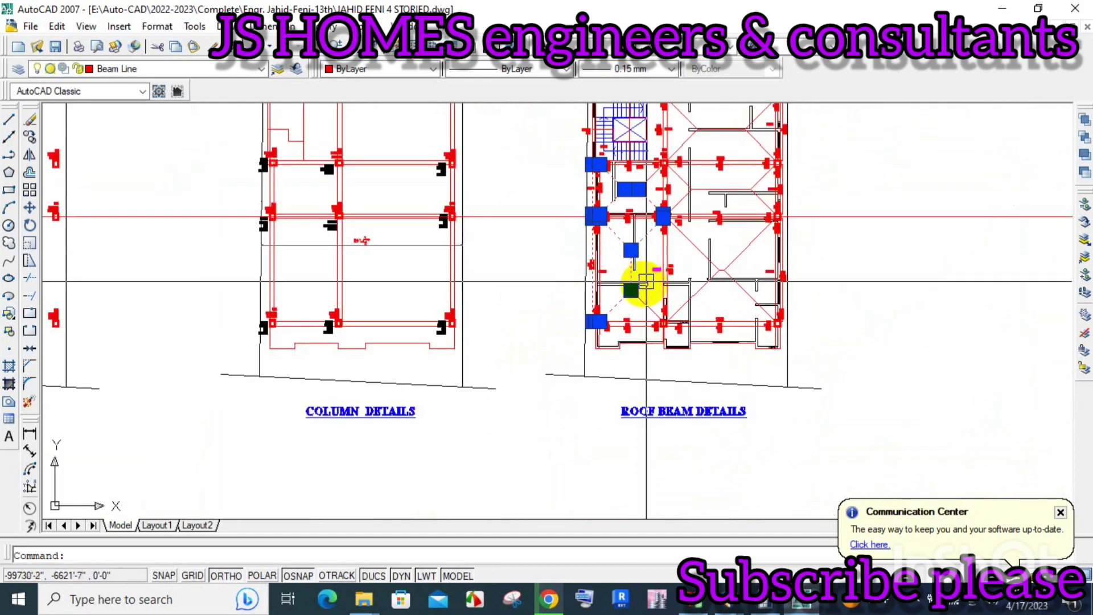
{"action": "scroll", "coordinate": [171, 249], "scroll_direction": "up", "scroll_amount": 5}
{"action": "scroll", "coordinate": [403, 232], "scroll_direction": "up", "scroll_amount": 3}
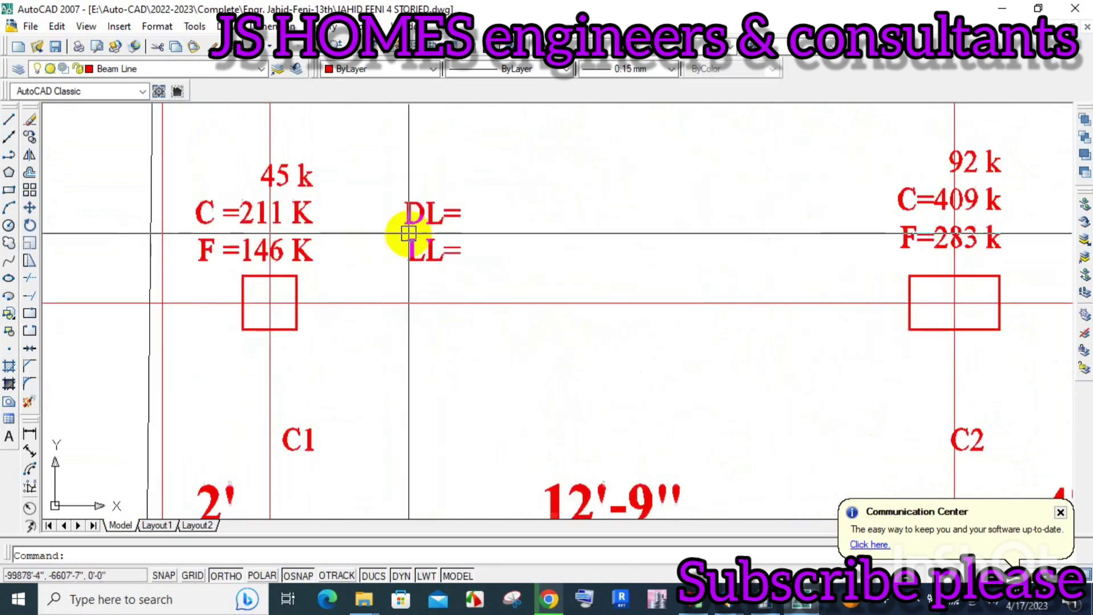
{"action": "left_click", "coordinate": [427, 254]}
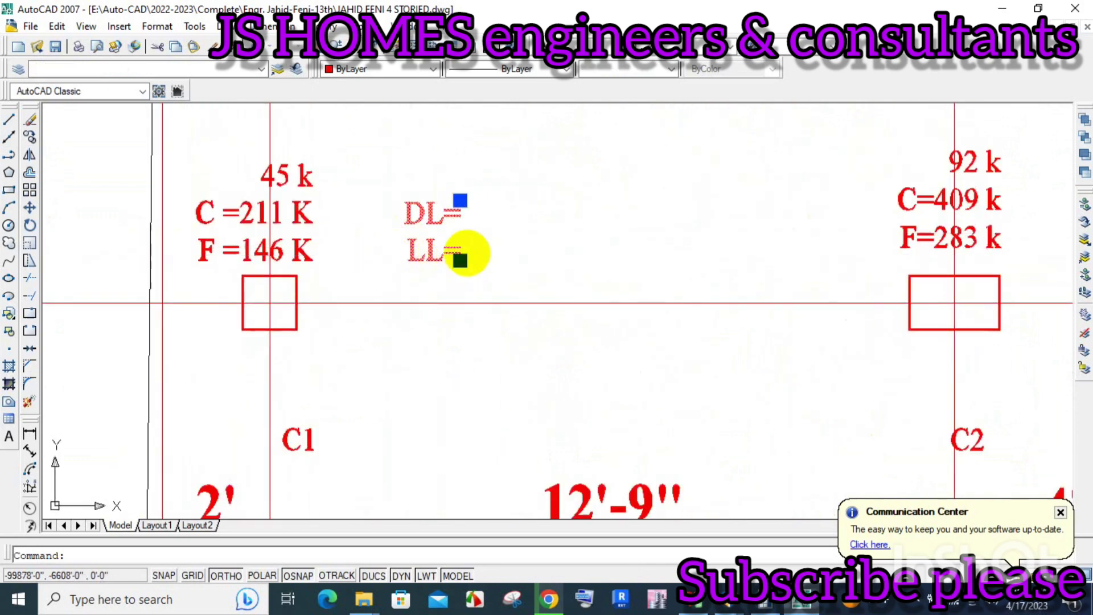
Step: Open the DL/LL load note beside column C1 for text editing with ED
{"action": "key", "text": "ctrl+1"}
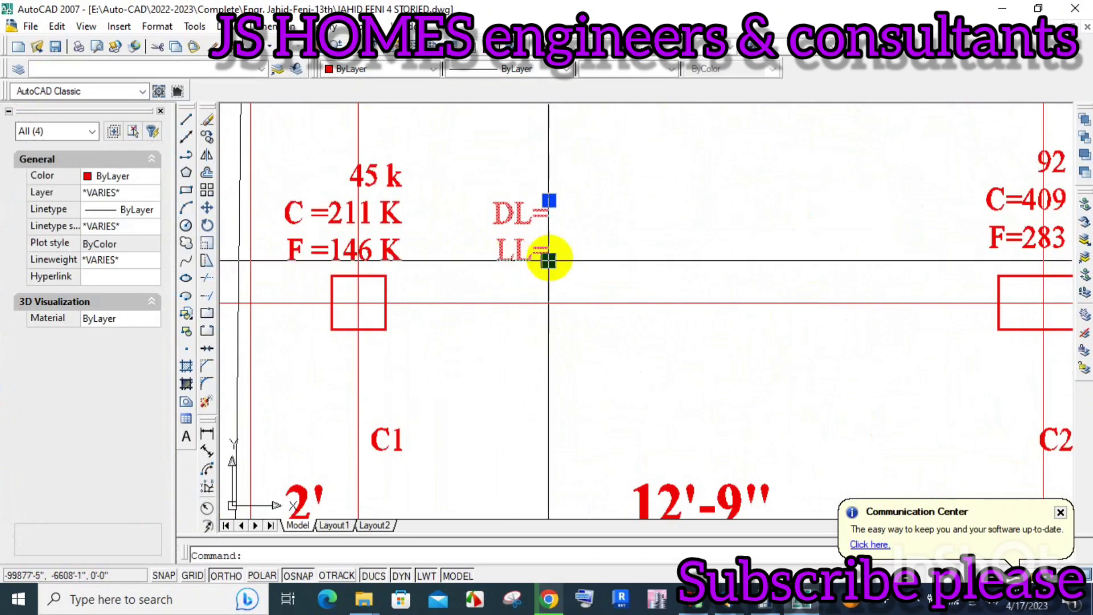
{"action": "left_click", "coordinate": [160, 110]}
{"action": "key", "text": "Escape"}
{"action": "type", "text": "ed"}
{"action": "key", "text": "Return"}
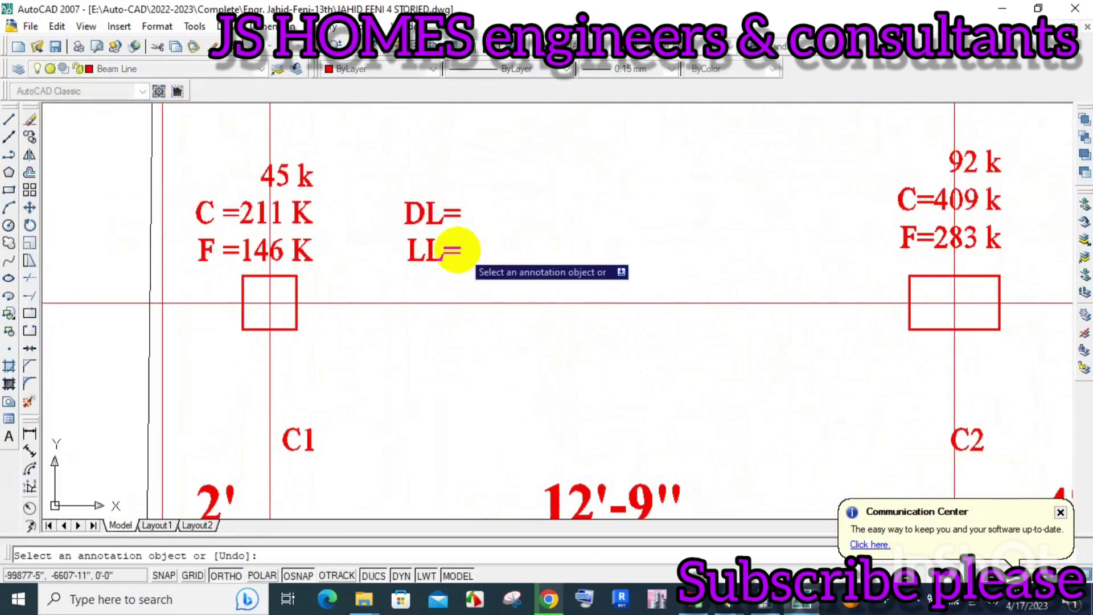
{"action": "left_click", "coordinate": [453, 252]}
{"action": "left_click", "coordinate": [466, 252]}
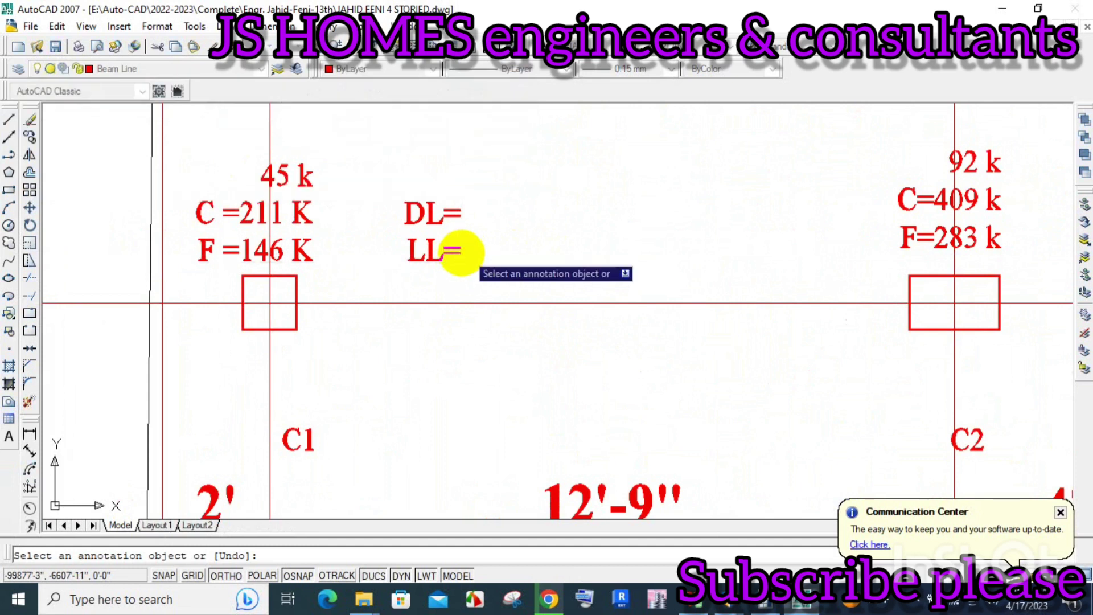
{"action": "left_click", "coordinate": [455, 252]}
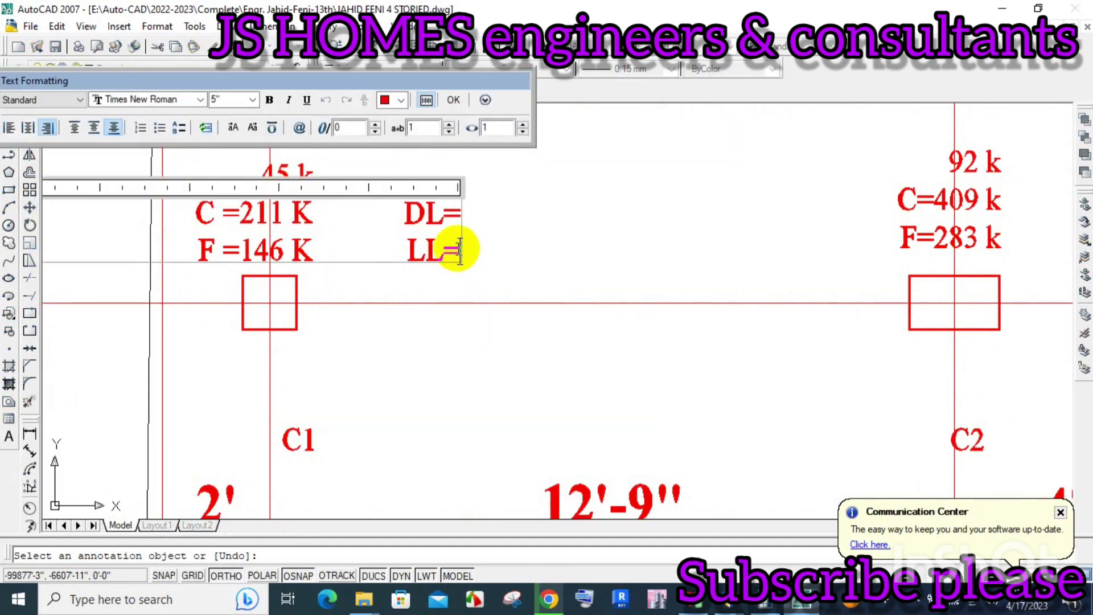
Step: Narrow the load note's text box from the left and left-align its text
{"action": "scroll", "coordinate": [459, 250], "scroll_direction": "down", "scroll_amount": 2}
{"action": "left_click_drag", "start_coordinate": [133, 220], "coordinate": [386, 218]}
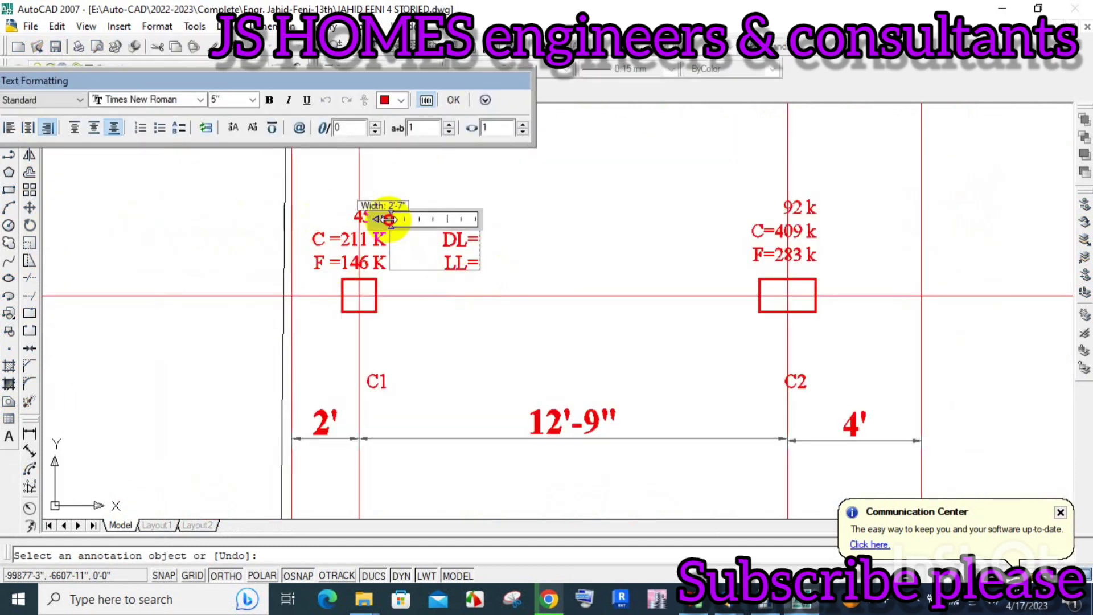
{"action": "left_click", "coordinate": [14, 129]}
{"action": "type", "text": "8.3 K"}
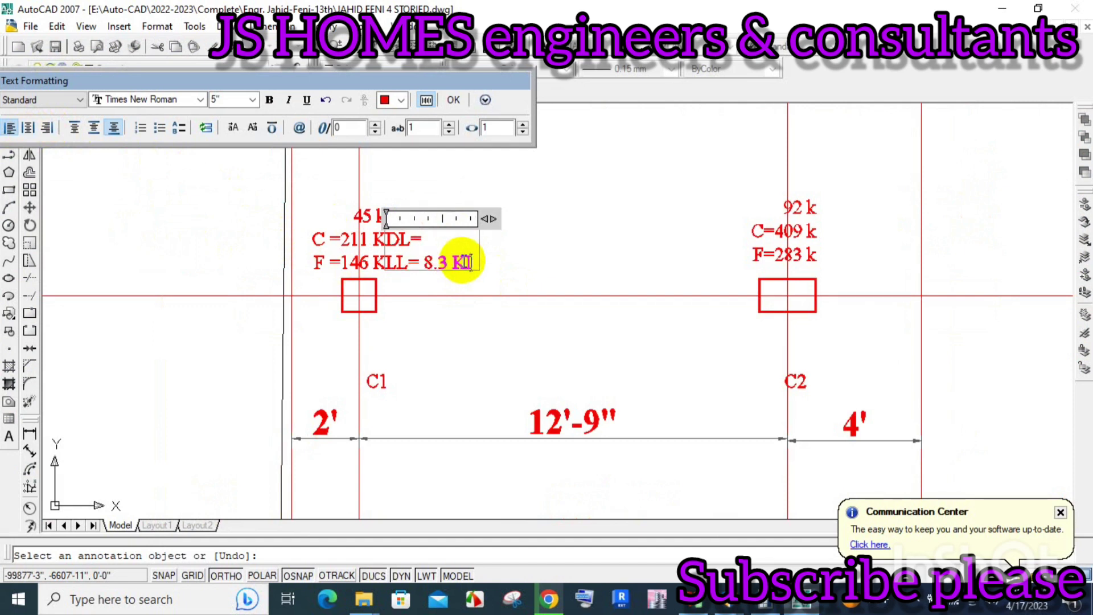
Step: Enter 33.2 kip after LL= and widen the box so the line fits
{"action": "key", "text": "Return"}
{"action": "type", "text": "KIP"}
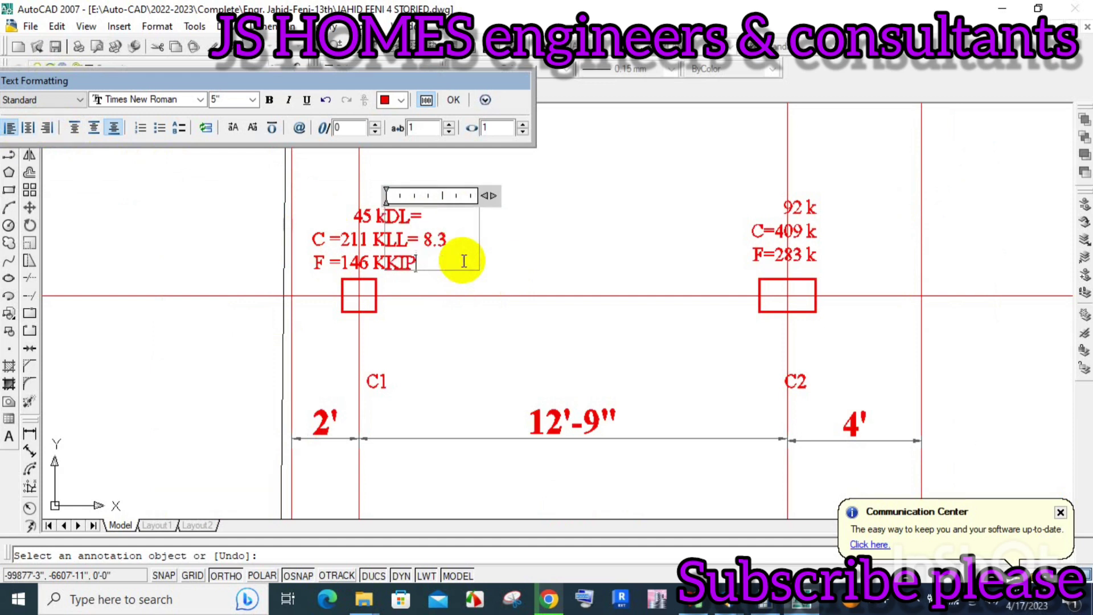
{"action": "key", "text": "ctrl+z"}
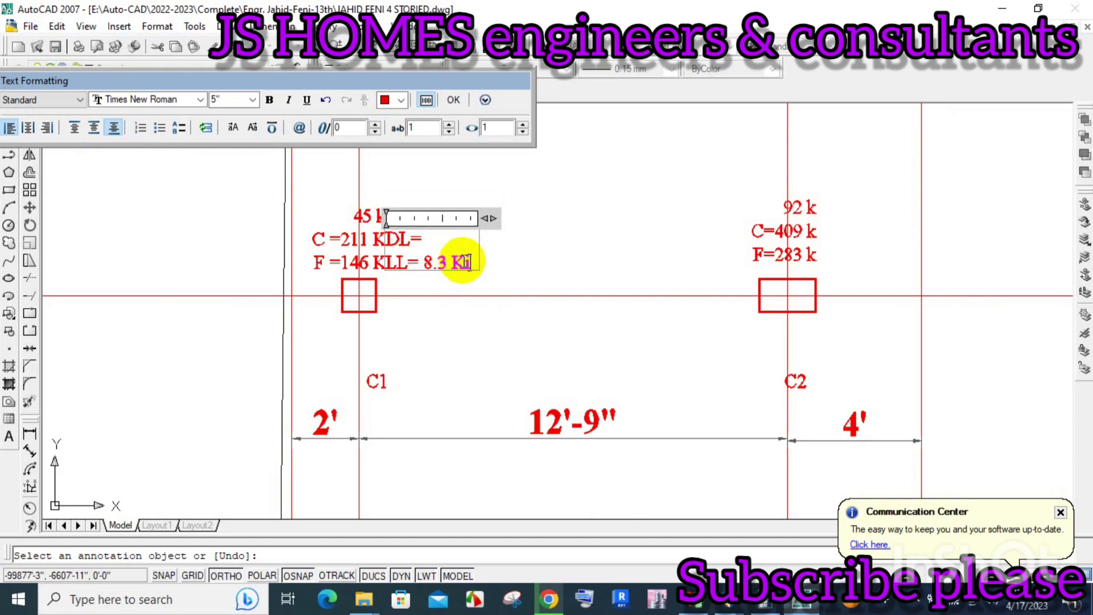
{"action": "key", "text": "Return"}
{"action": "type", "text": "Kip"}
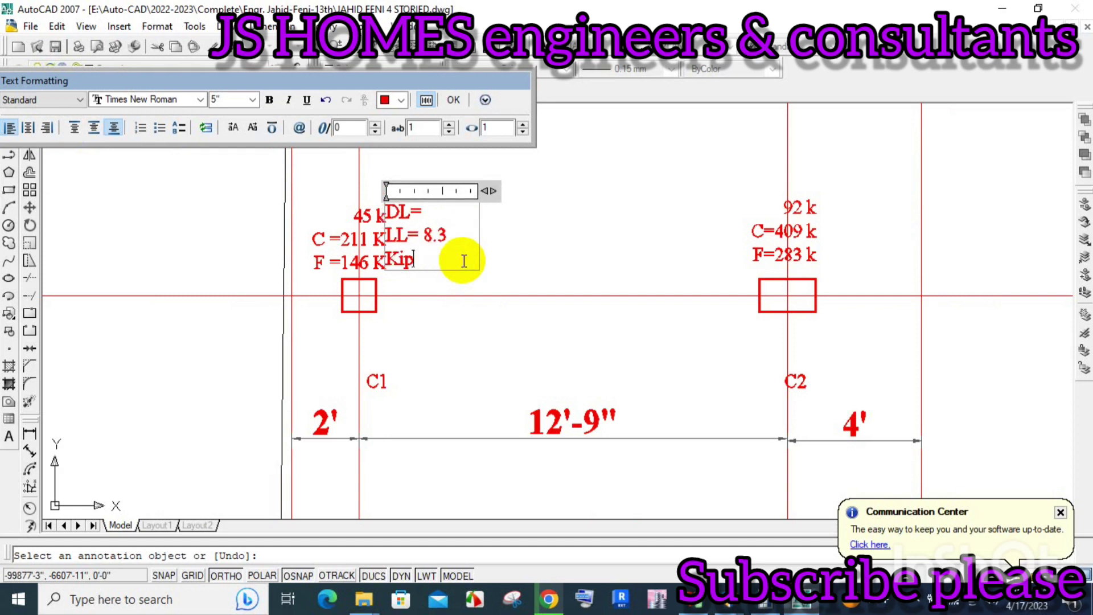
{"action": "key", "text": "ctrl+z"}
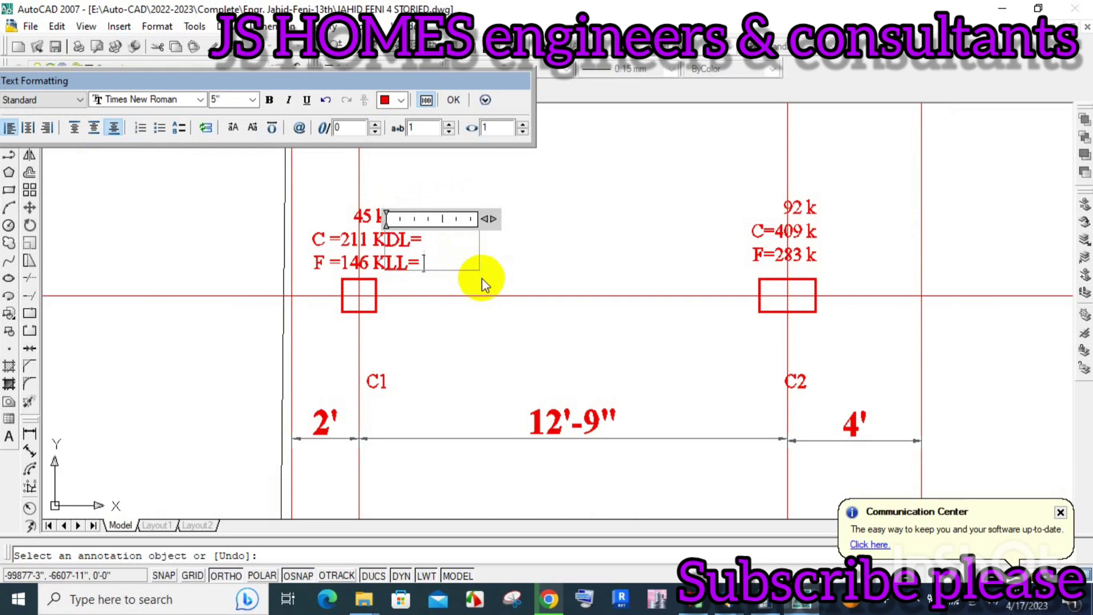
{"action": "type", "text": "33.2 k"}
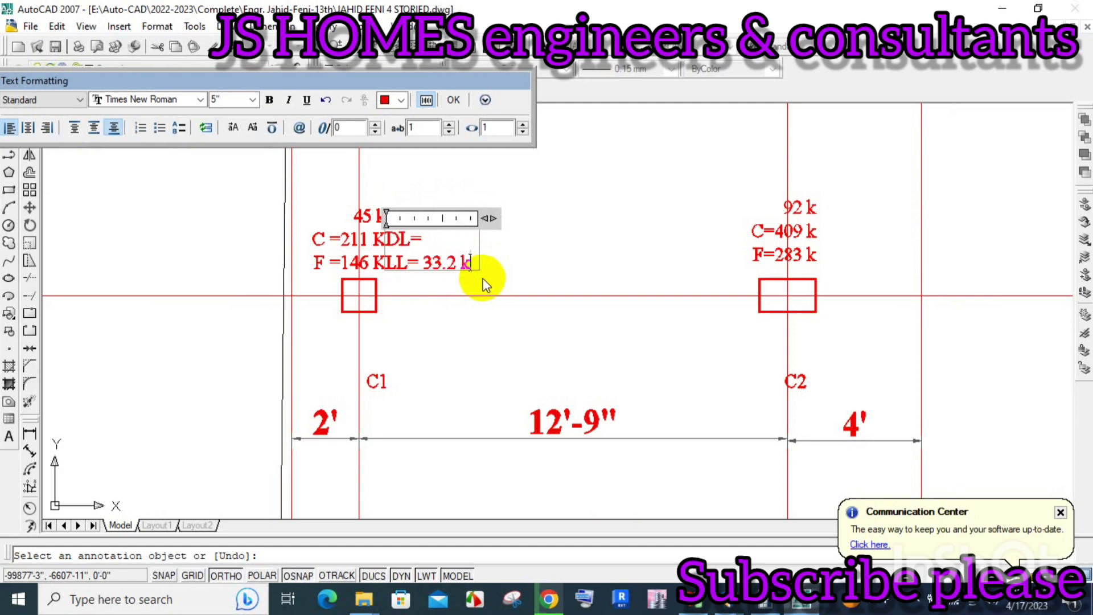
{"action": "type", "text": "ip"}
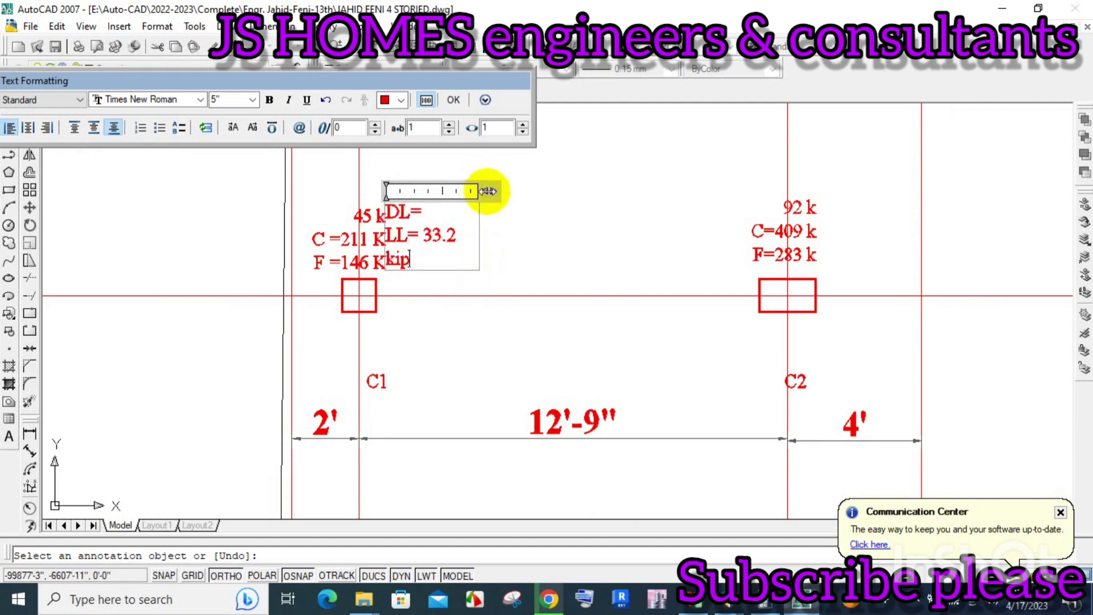
{"action": "left_click_drag", "start_coordinate": [488, 192], "coordinate": [549, 193]}
{"action": "left_click", "coordinate": [490, 312]}
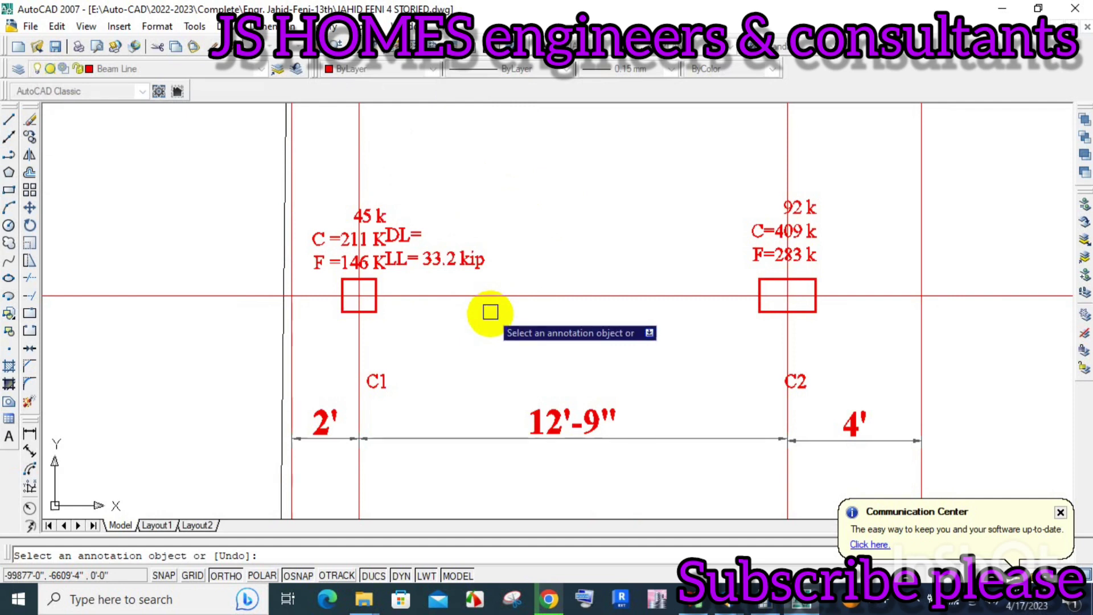
Step: Copy the C1 load note to a new position with CO
{"action": "key", "text": "Escape"}
{"action": "type", "text": "co"}
{"action": "key", "text": "Return"}
{"action": "left_click", "coordinate": [445, 250]}
{"action": "key", "text": "Return"}
{"action": "left_click", "coordinate": [511, 234]}
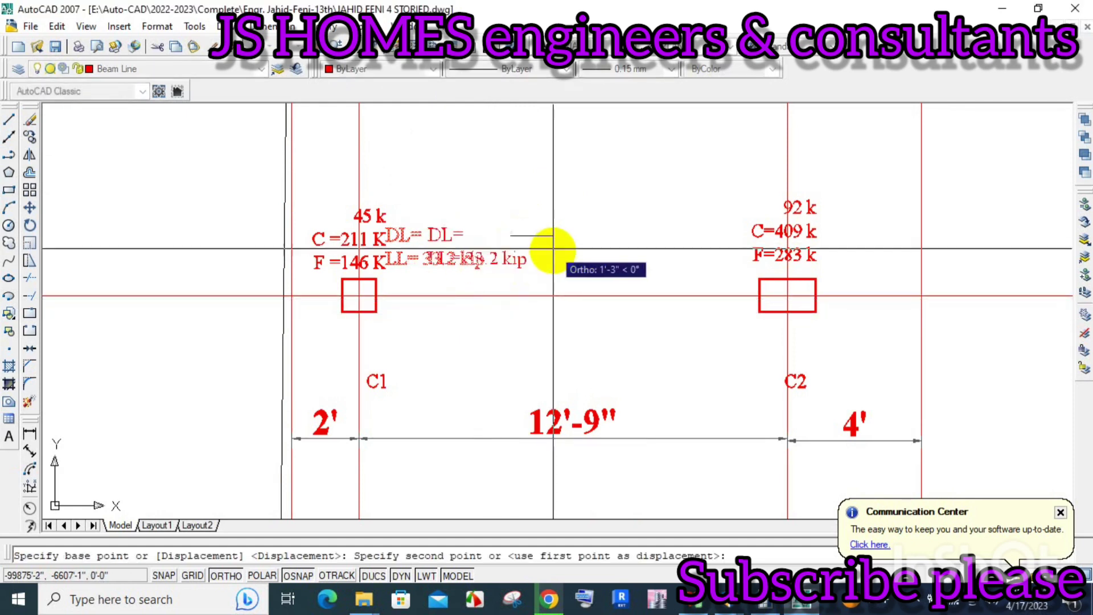
{"action": "left_click", "coordinate": [553, 251]}
Step: Move the load note so it sits to the right of column C1
{"action": "key", "text": "Return"}
{"action": "left_click", "coordinate": [493, 261]}
{"action": "key", "text": "Return"}
{"action": "left_click", "coordinate": [526, 207]}
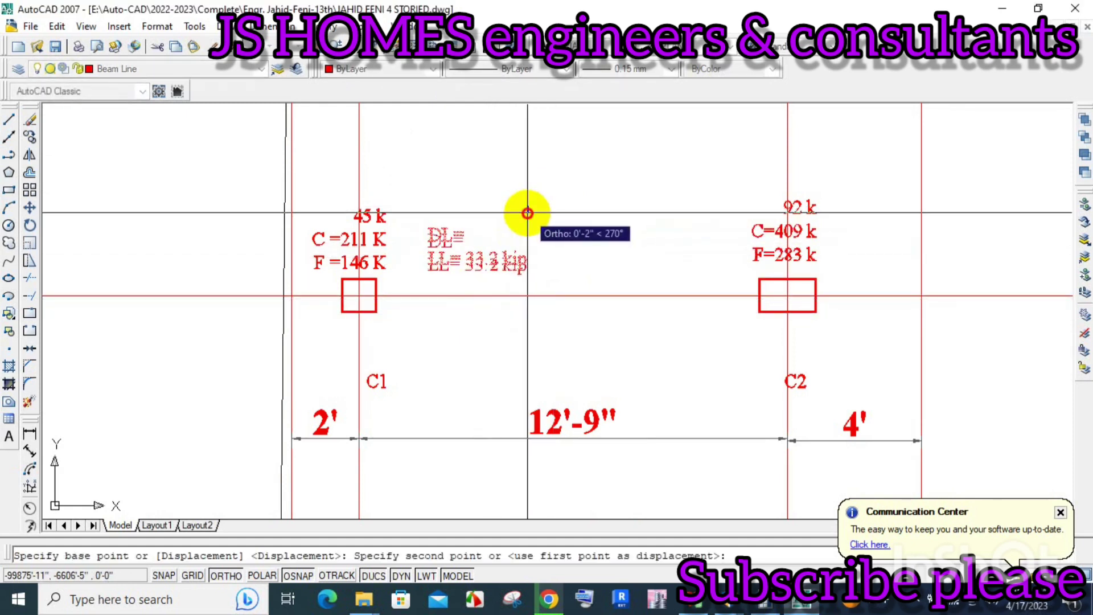
{"action": "left_click", "coordinate": [528, 212]}
{"action": "key", "text": "Return"}
{"action": "left_click", "coordinate": [500, 260]}
{"action": "key", "text": "Return"}
{"action": "left_click", "coordinate": [570, 225]}
{"action": "left_click", "coordinate": [385, 279]}
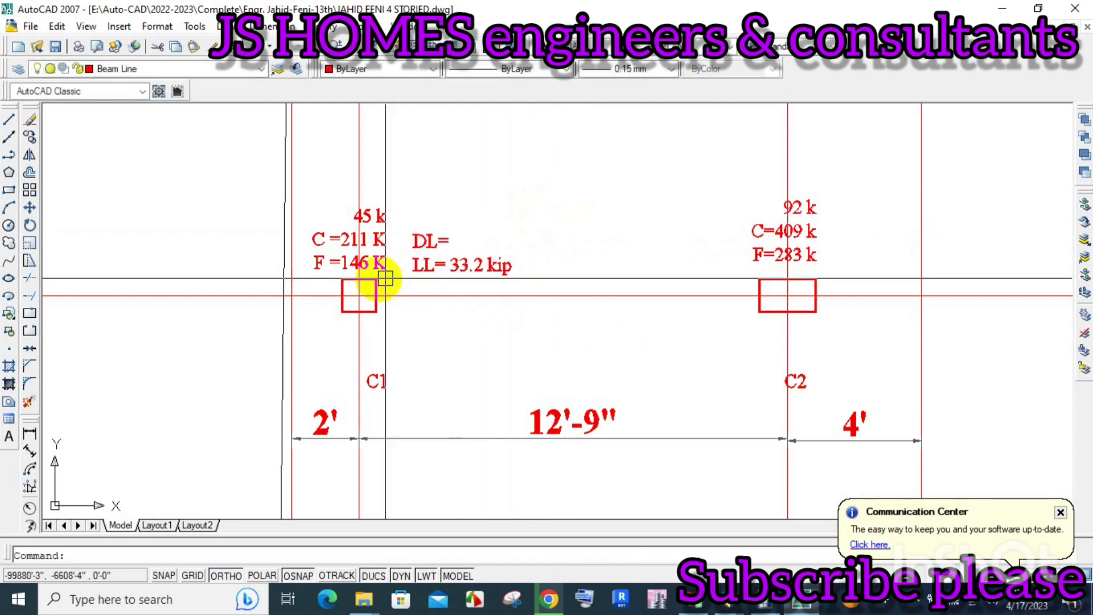
{"action": "scroll", "coordinate": [359, 285], "scroll_direction": "up", "scroll_amount": 1}
{"action": "scroll", "coordinate": [359, 285], "scroll_direction": "up", "scroll_amount": 2}
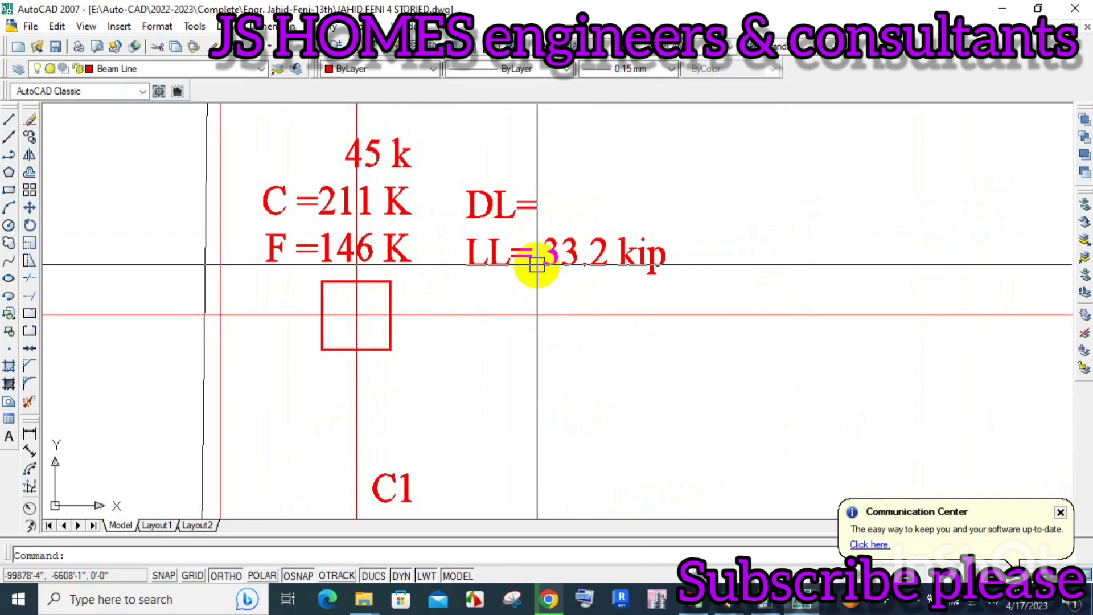
Step: Add kip after the DL= value so it reads DL= 112.8 kip
{"action": "double_click", "coordinate": [541, 212]}
{"action": "type", "text": "112.8"}
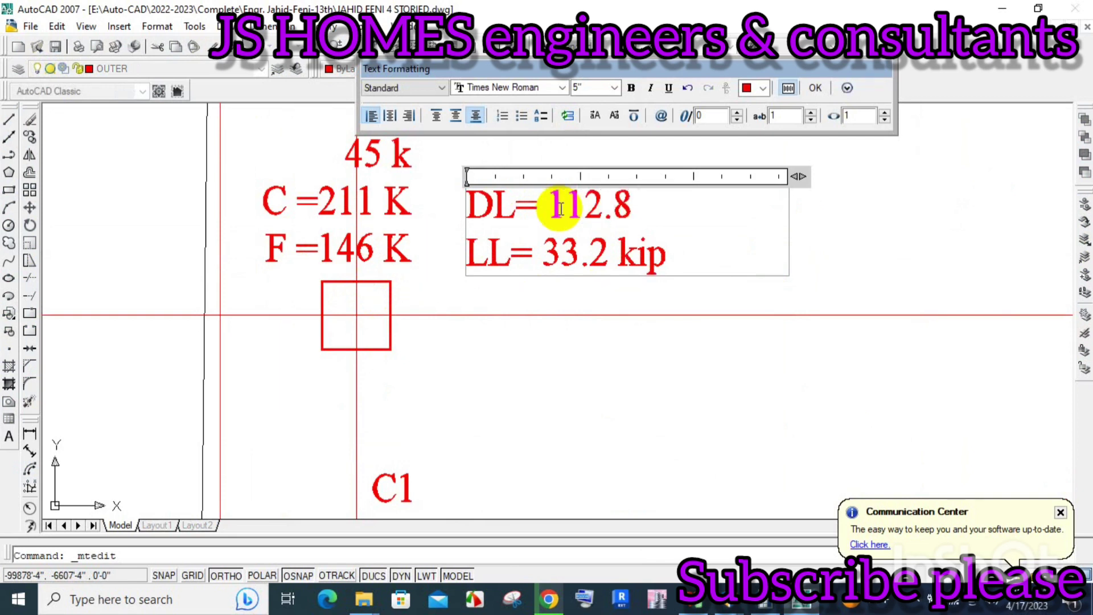
{"action": "type", "text": "kip"}
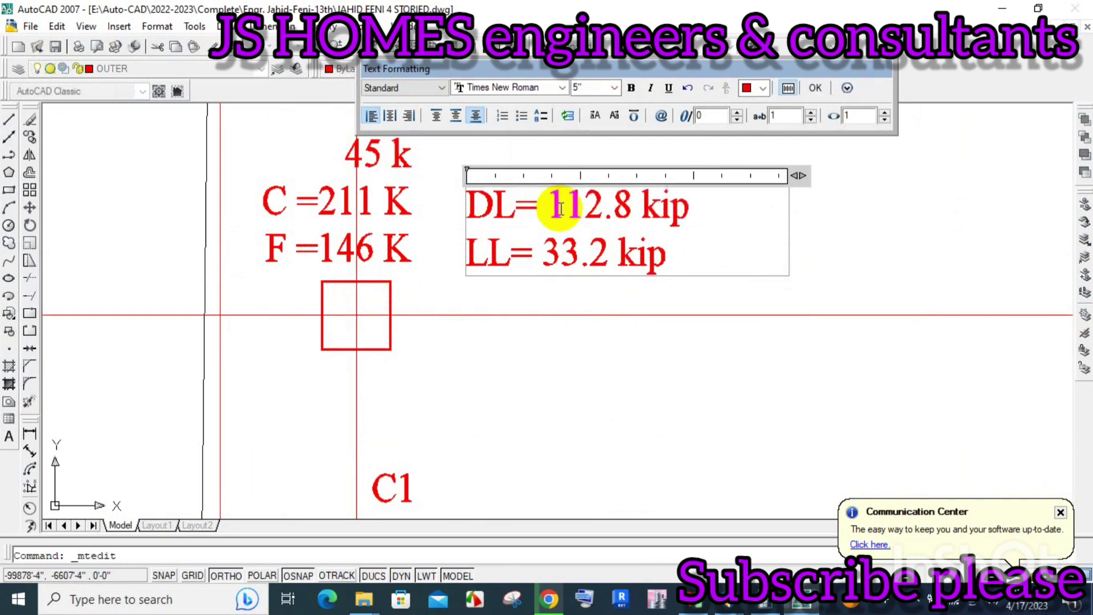
{"action": "left_click", "coordinate": [570, 339]}
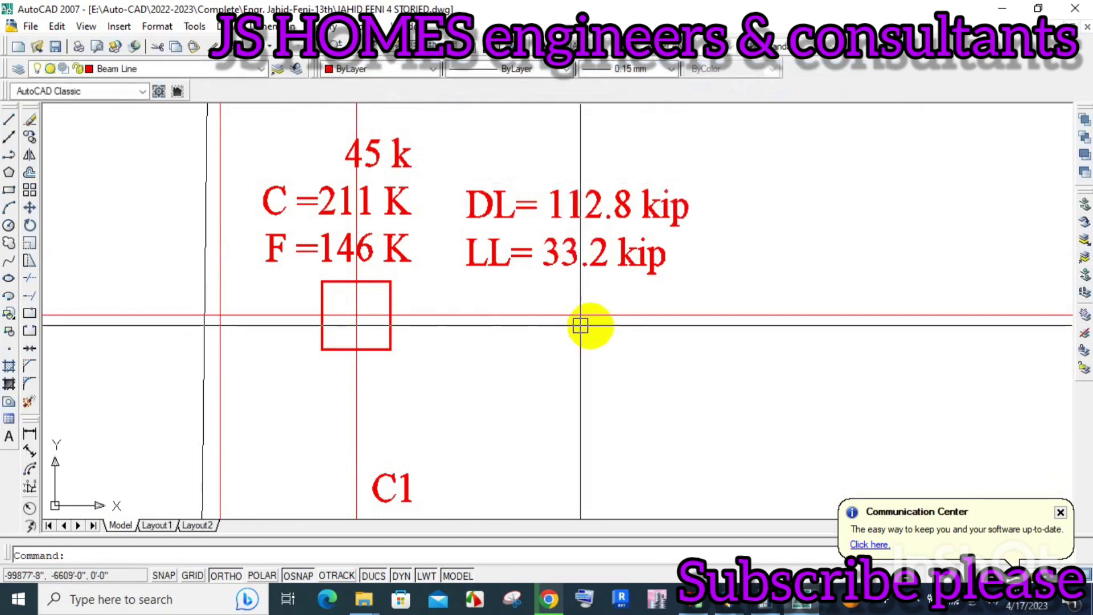
Step: Copy the DL/LL load note beside column C2
{"action": "scroll", "coordinate": [442, 326], "scroll_direction": "down", "scroll_amount": 3}
{"action": "left_click_drag", "start_coordinate": [654, 295], "coordinate": [518, 271]}
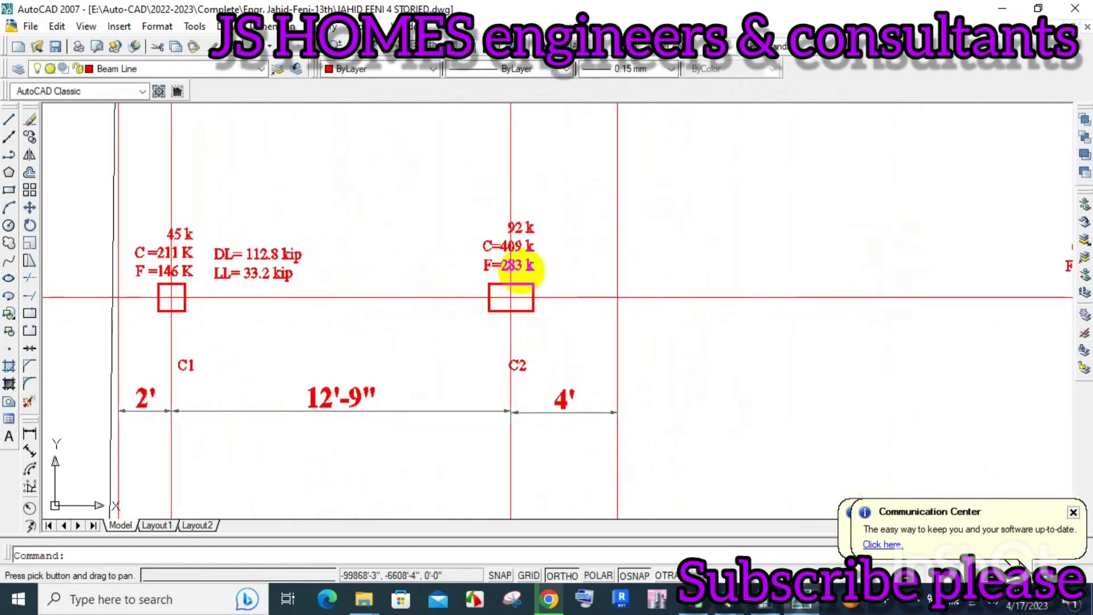
{"action": "scroll", "coordinate": [528, 267], "scroll_direction": "up", "scroll_amount": 3}
{"action": "scroll", "coordinate": [528, 268], "scroll_direction": "down", "scroll_amount": 2}
{"action": "scroll", "coordinate": [528, 267], "scroll_direction": "down", "scroll_amount": 2}
{"action": "type", "text": "co"}
{"action": "key", "text": "Return"}
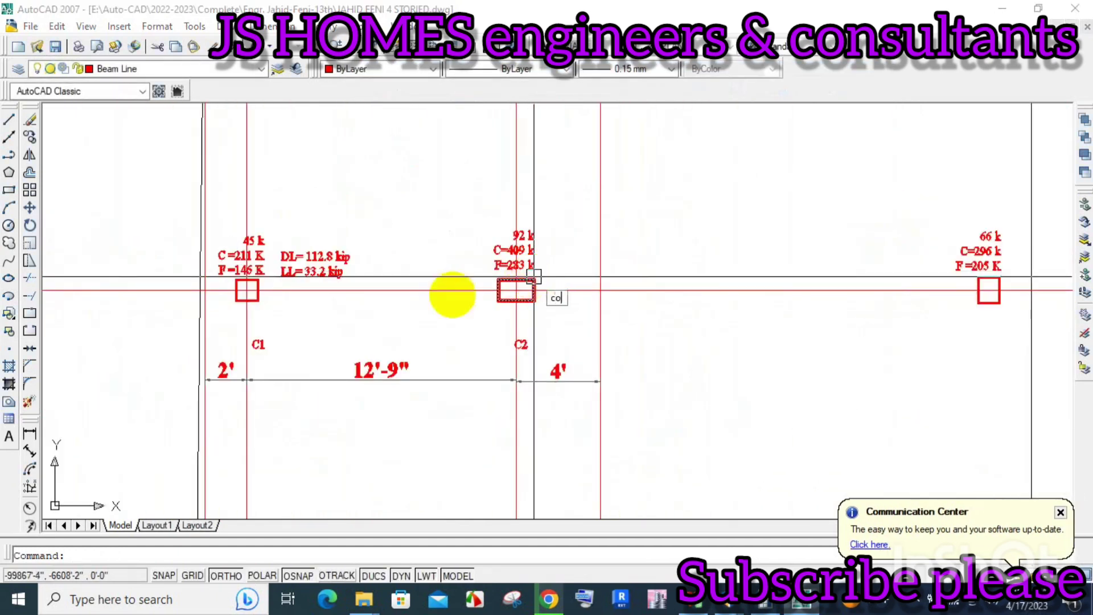
{"action": "left_click", "coordinate": [341, 263]}
{"action": "key", "text": "Return"}
{"action": "left_click", "coordinate": [341, 263]}
{"action": "scroll", "coordinate": [548, 274], "scroll_direction": "up", "scroll_amount": 2}
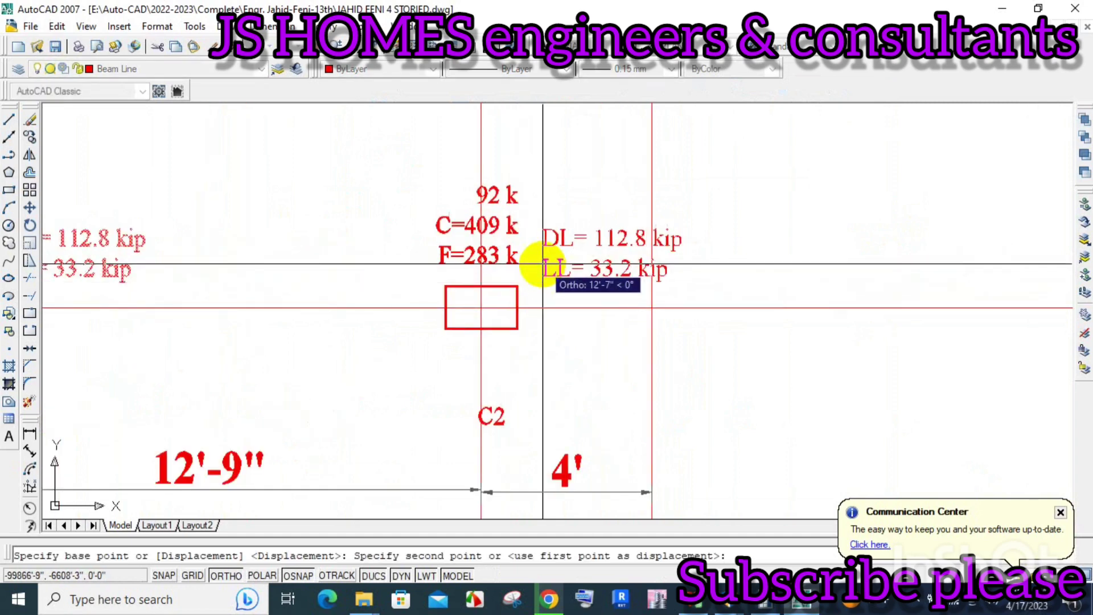
{"action": "key", "text": "Return"}
{"action": "scroll", "coordinate": [320, 252], "scroll_direction": "down", "scroll_amount": 5}
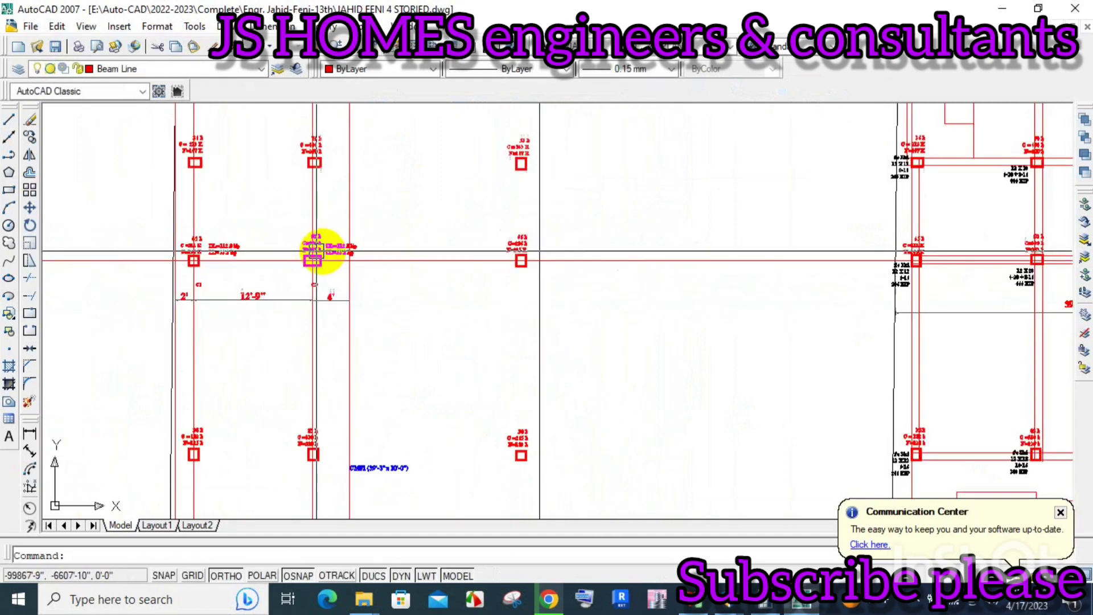
{"action": "scroll", "coordinate": [577, 271], "scroll_direction": "up", "scroll_amount": 2}
{"action": "scroll", "coordinate": [847, 237], "scroll_direction": "up", "scroll_amount": 5}
{"action": "scroll", "coordinate": [797, 267], "scroll_direction": "up", "scroll_amount": 3}
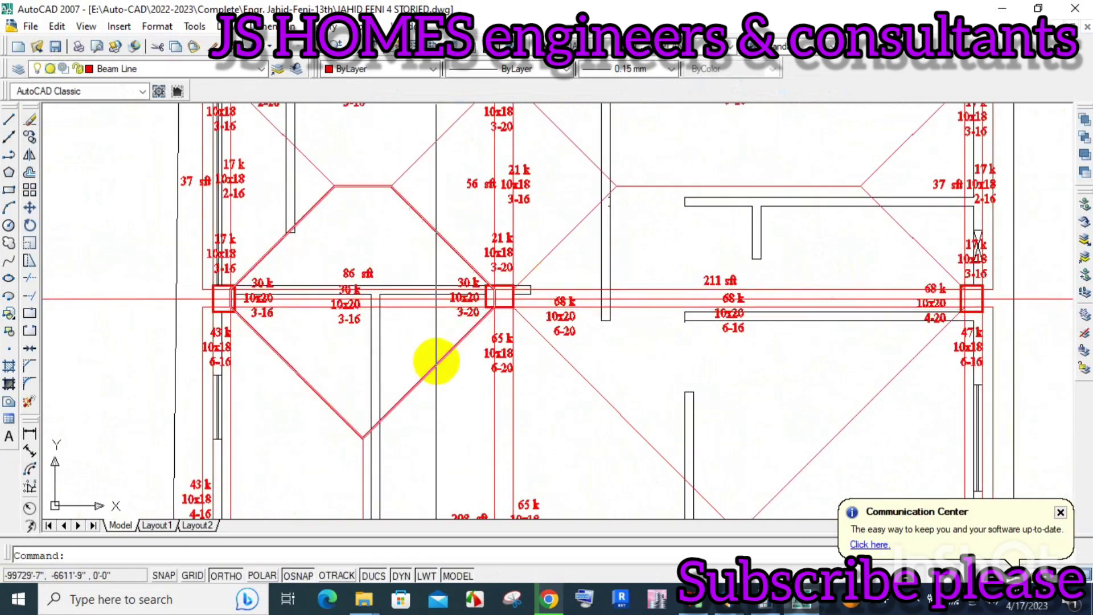
{"action": "left_click", "coordinate": [438, 362]}
{"action": "scroll", "coordinate": [459, 381], "scroll_direction": "down", "scroll_amount": 4}
{"action": "scroll", "coordinate": [476, 402], "scroll_direction": "up", "scroll_amount": 3}
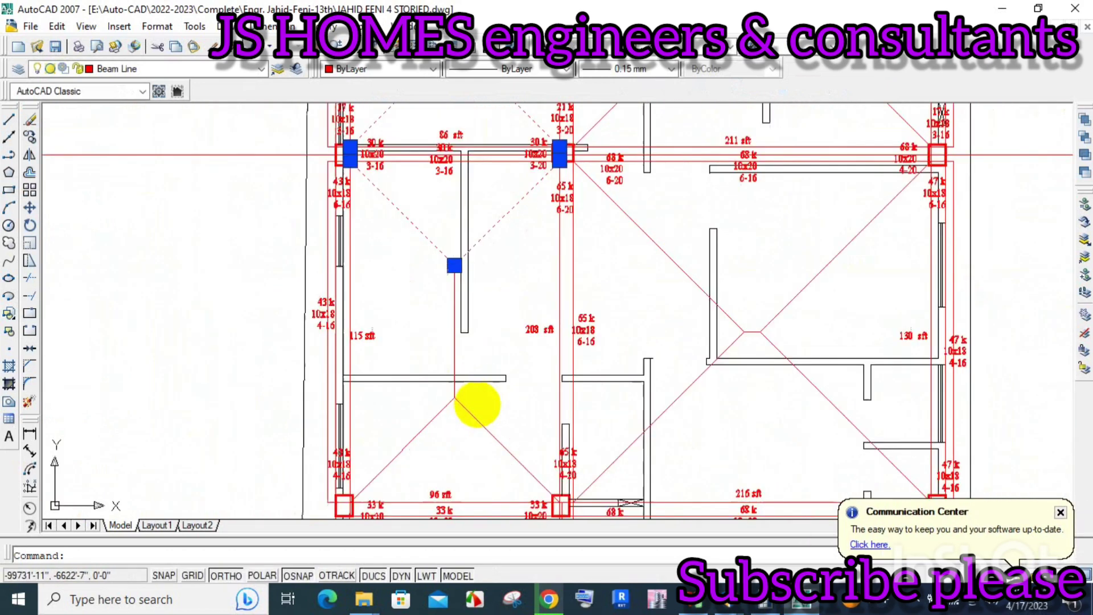
{"action": "left_click", "coordinate": [476, 416]}
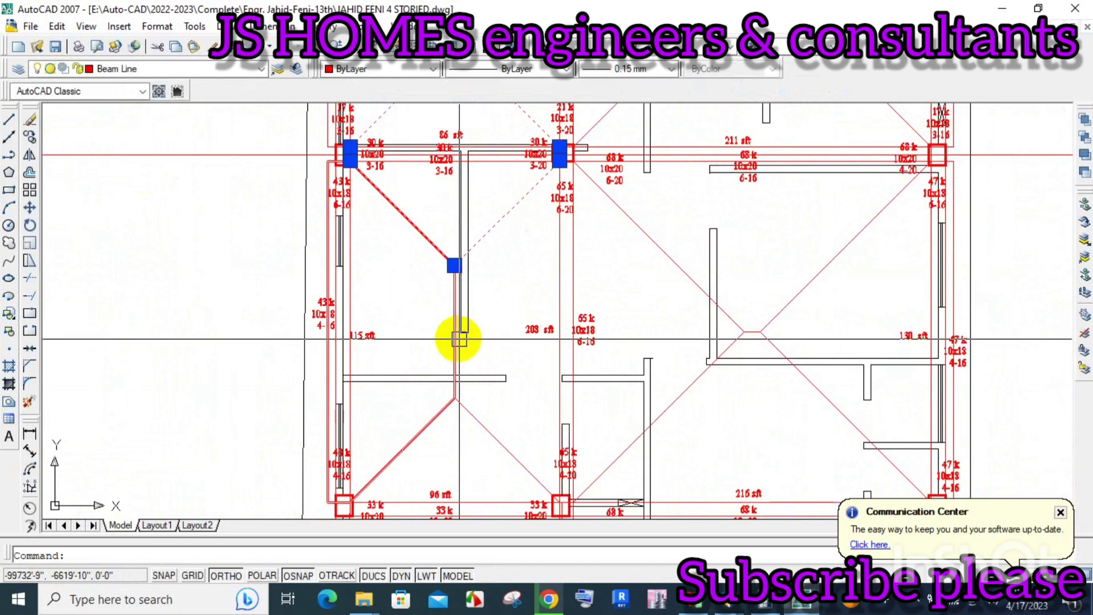
{"action": "left_click", "coordinate": [681, 265]}
{"action": "scroll", "coordinate": [663, 224], "scroll_direction": "up", "scroll_amount": 2}
{"action": "scroll", "coordinate": [595, 249], "scroll_direction": "down", "scroll_amount": 2}
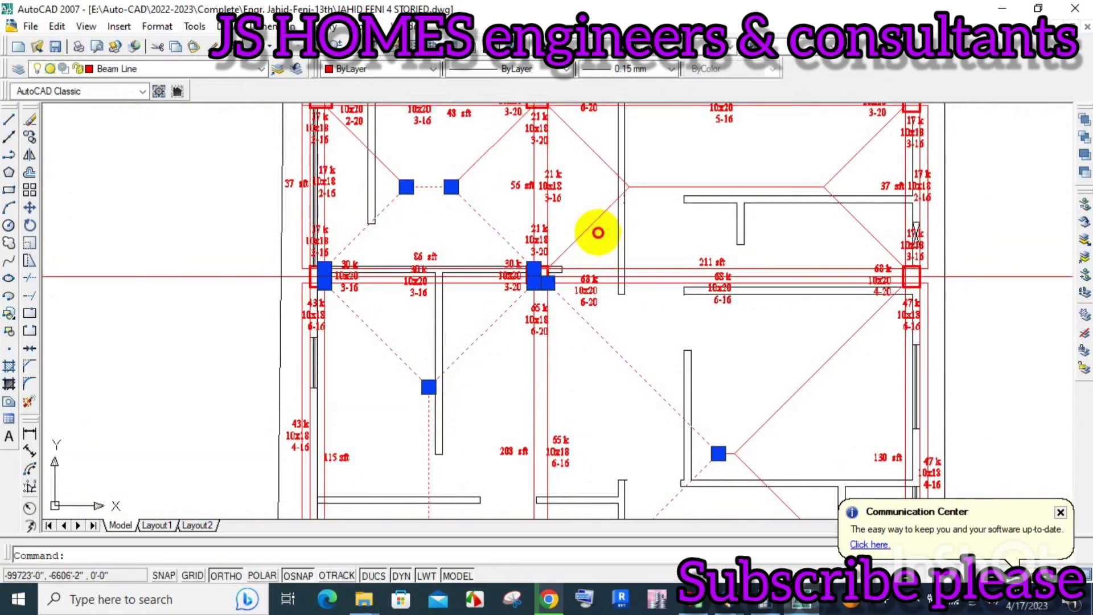
{"action": "scroll", "coordinate": [817, 283], "scroll_direction": "up", "scroll_amount": 2}
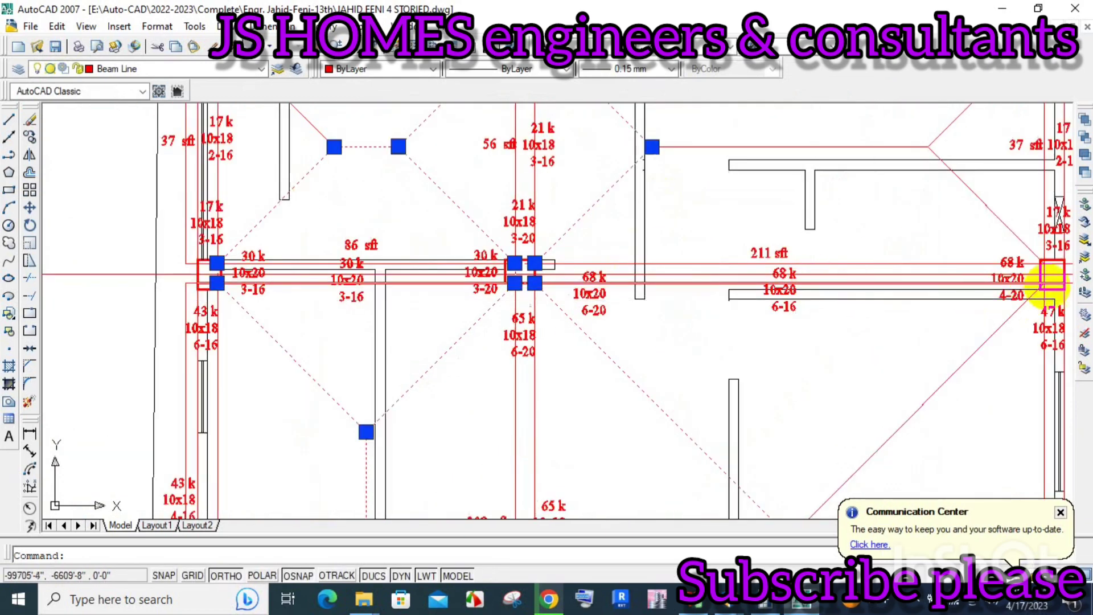
{"action": "scroll", "coordinate": [1042, 279], "scroll_direction": "up", "scroll_amount": 5}
{"action": "scroll", "coordinate": [927, 307], "scroll_direction": "down", "scroll_amount": 2}
{"action": "scroll", "coordinate": [603, 286], "scroll_direction": "down", "scroll_amount": 3}
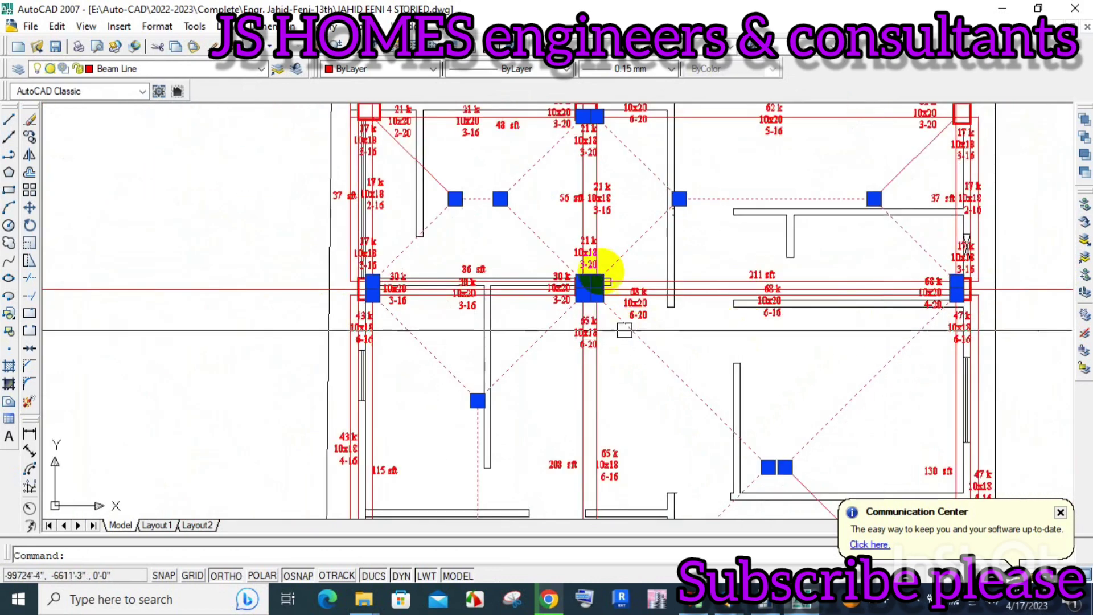
{"action": "scroll", "coordinate": [586, 318], "scroll_direction": "up", "scroll_amount": 2}
{"action": "scroll", "coordinate": [542, 359], "scroll_direction": "up", "scroll_amount": 2}
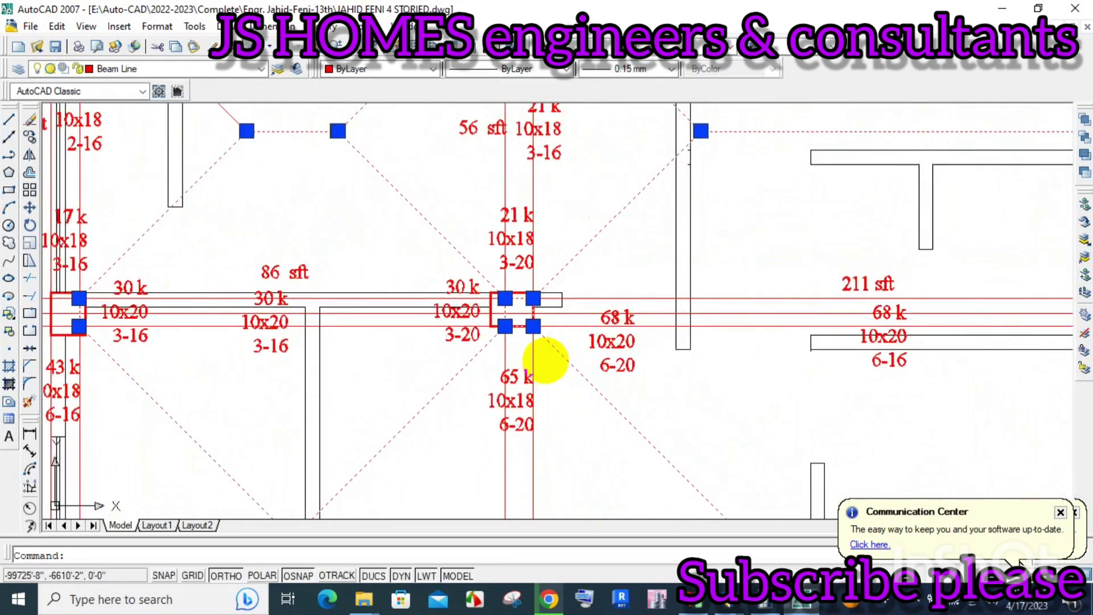
{"action": "scroll", "coordinate": [540, 382], "scroll_direction": "down", "scroll_amount": 2}
{"action": "scroll", "coordinate": [540, 382], "scroll_direction": "up", "scroll_amount": 1}
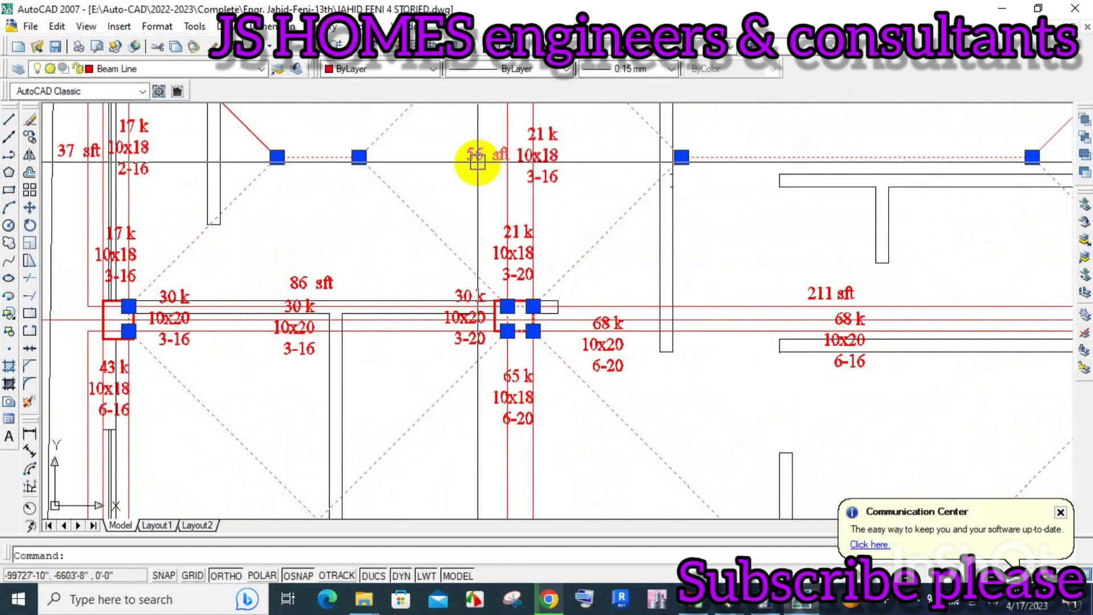
{"action": "scroll", "coordinate": [464, 273], "scroll_direction": "down", "scroll_amount": 1}
{"action": "scroll", "coordinate": [468, 268], "scroll_direction": "up", "scroll_amount": 1}
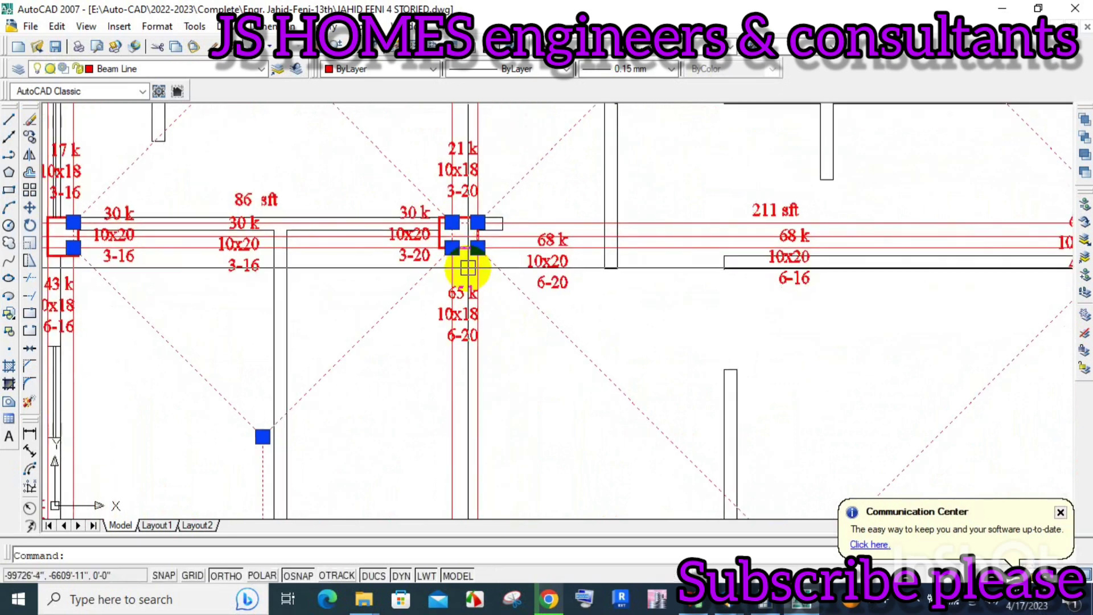
{"action": "left_click_drag", "start_coordinate": [708, 366], "coordinate": [579, 338]}
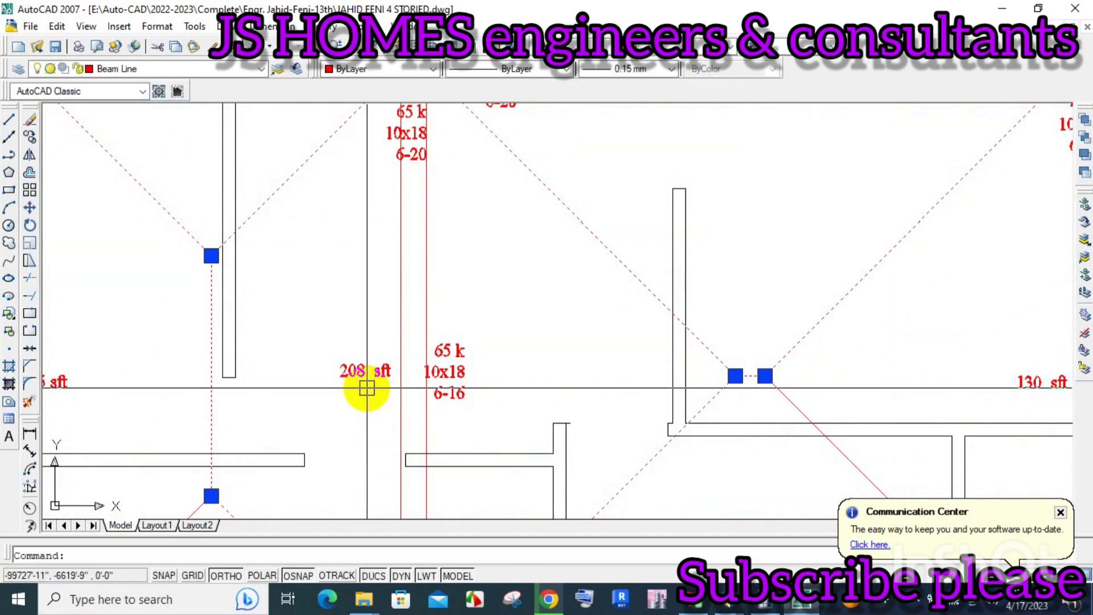
{"action": "scroll", "coordinate": [451, 353], "scroll_direction": "down", "scroll_amount": 2}
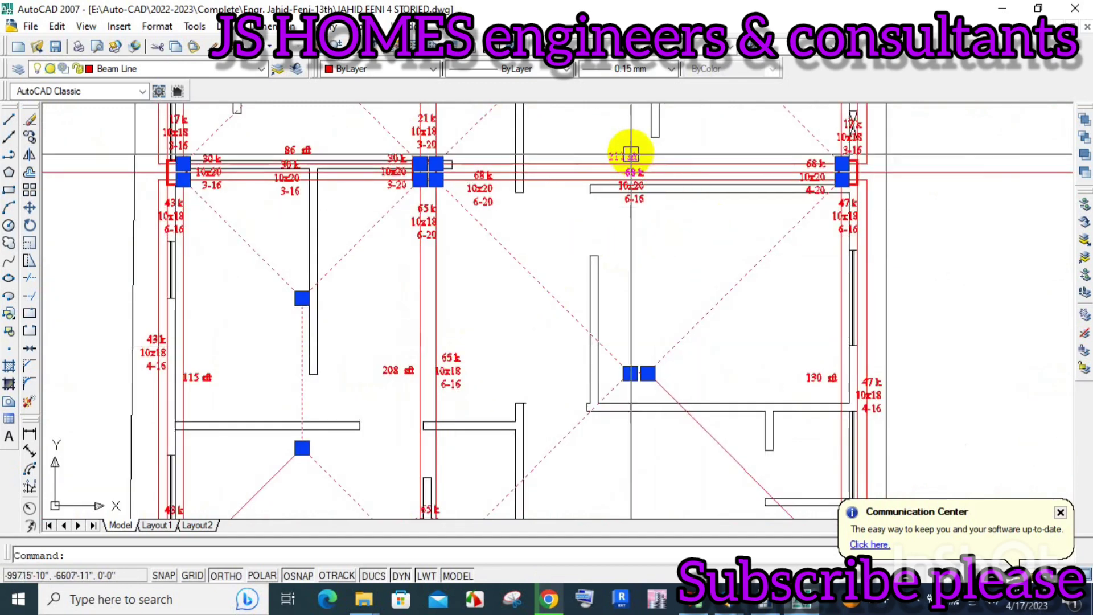
{"action": "scroll", "coordinate": [637, 163], "scroll_direction": "up", "scroll_amount": 2}
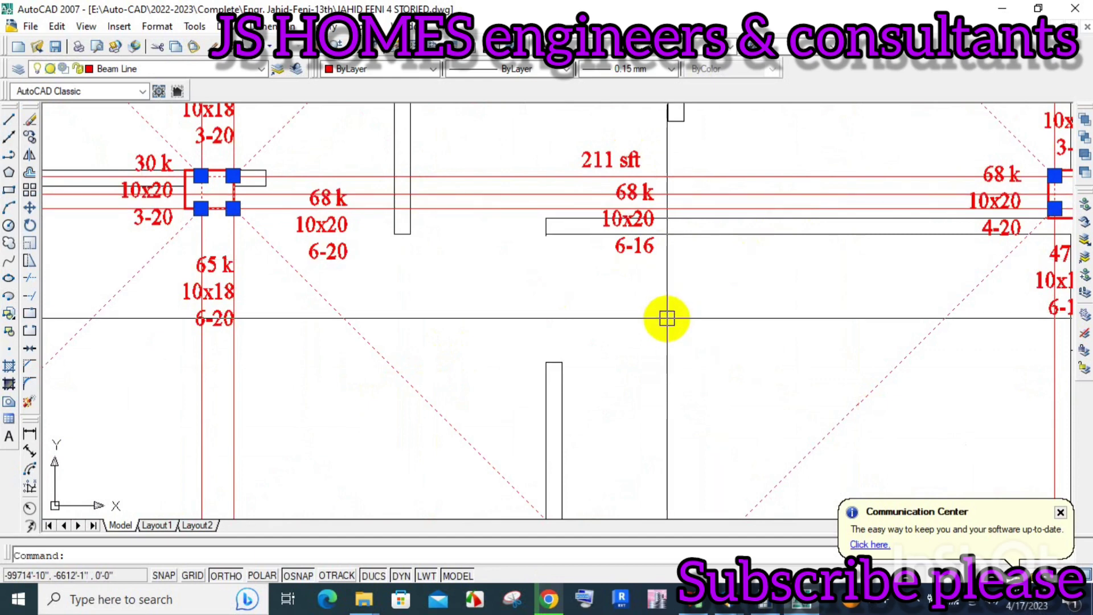
{"action": "scroll", "coordinate": [621, 264], "scroll_direction": "down", "scroll_amount": 4}
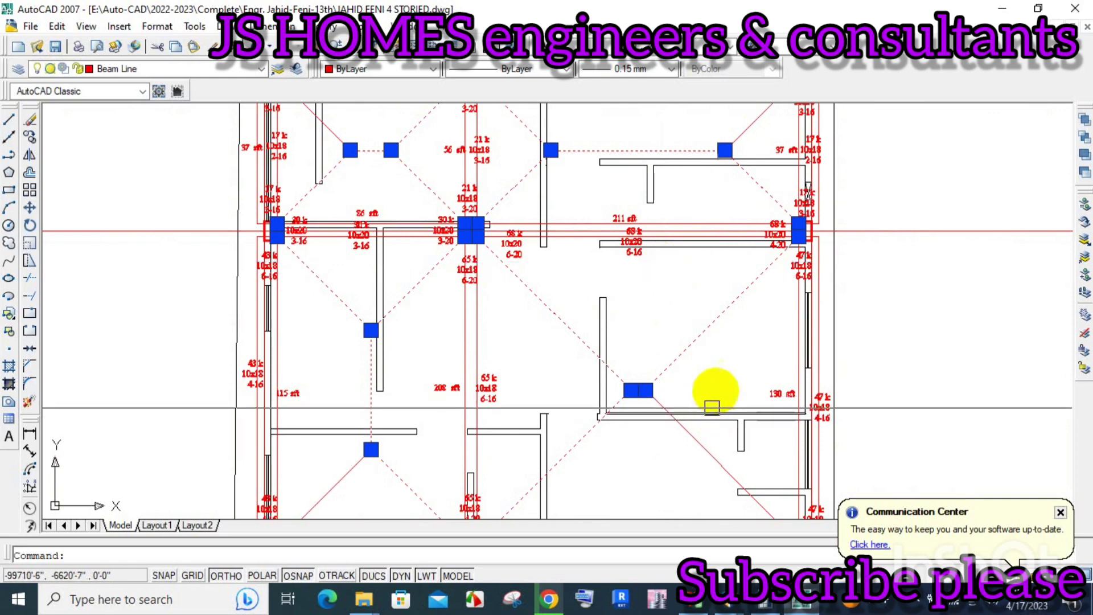
{"action": "scroll", "coordinate": [646, 286], "scroll_direction": "down", "scroll_amount": 2}
{"action": "scroll", "coordinate": [785, 283], "scroll_direction": "down", "scroll_amount": 2}
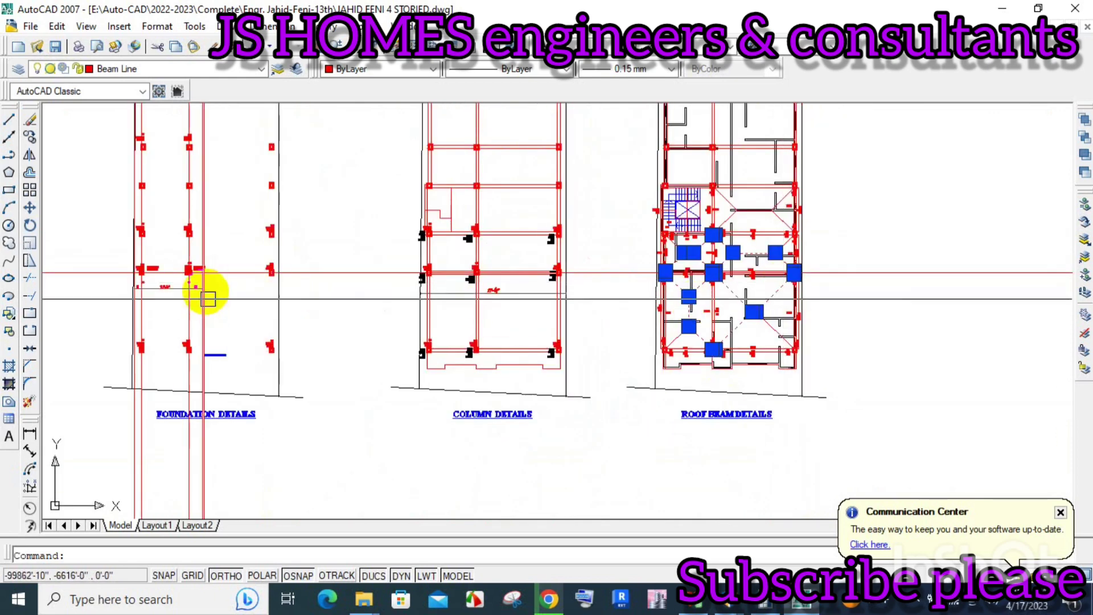
Step: Edit C2's load note, changing LL from 33.2 to 112.2 and DL from 112.8 to 170.8
{"action": "scroll", "coordinate": [207, 293], "scroll_direction": "up", "scroll_amount": 3}
{"action": "scroll", "coordinate": [176, 249], "scroll_direction": "up", "scroll_amount": 3}
{"action": "scroll", "coordinate": [512, 336], "scroll_direction": "up", "scroll_amount": 1}
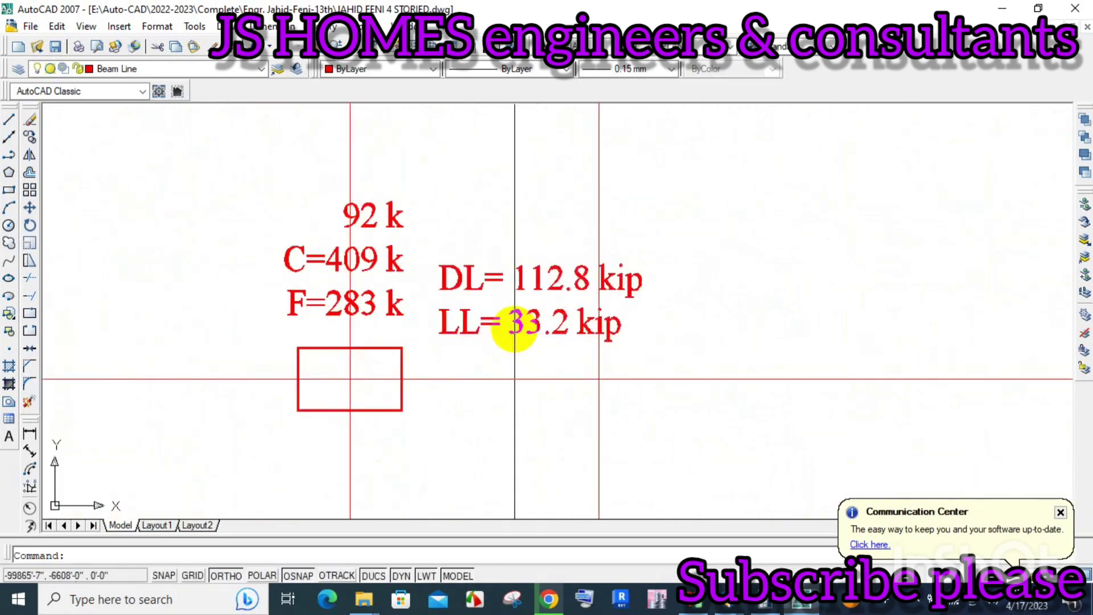
{"action": "double_click", "coordinate": [516, 329]}
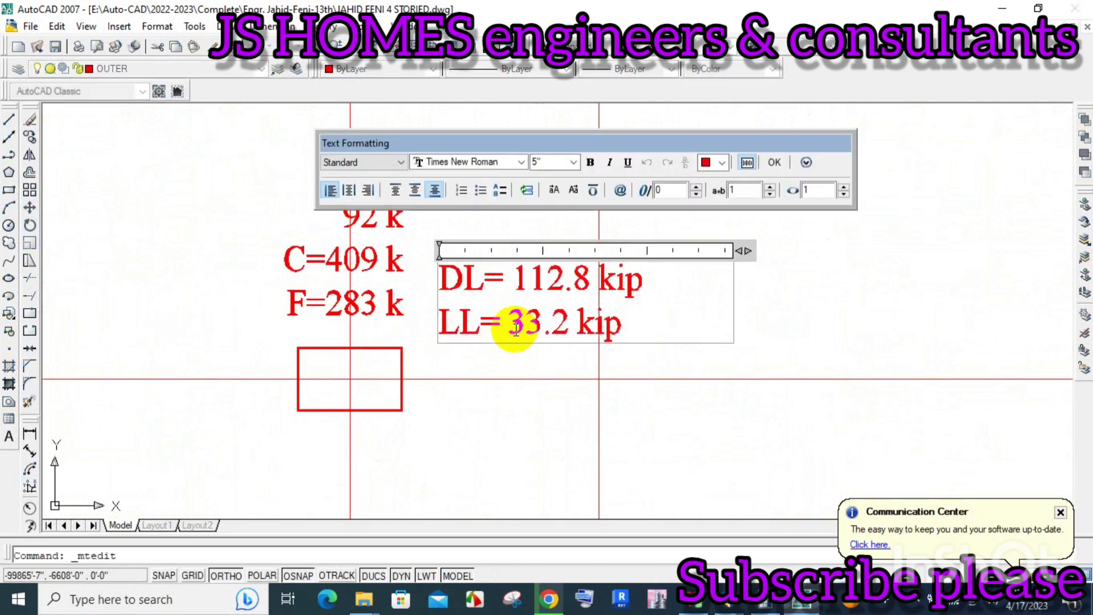
{"action": "double_click", "coordinate": [515, 329]}
{"action": "key", "text": "BackSpace"}
{"action": "type", "text": "112"}
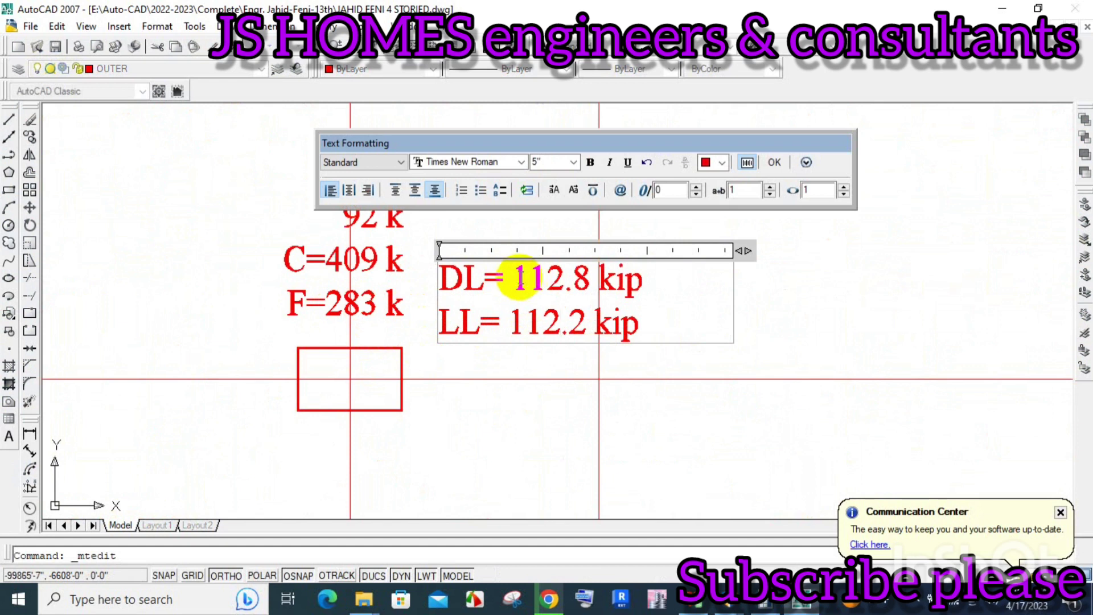
{"action": "left_click_drag", "start_coordinate": [515, 278], "coordinate": [591, 279]}
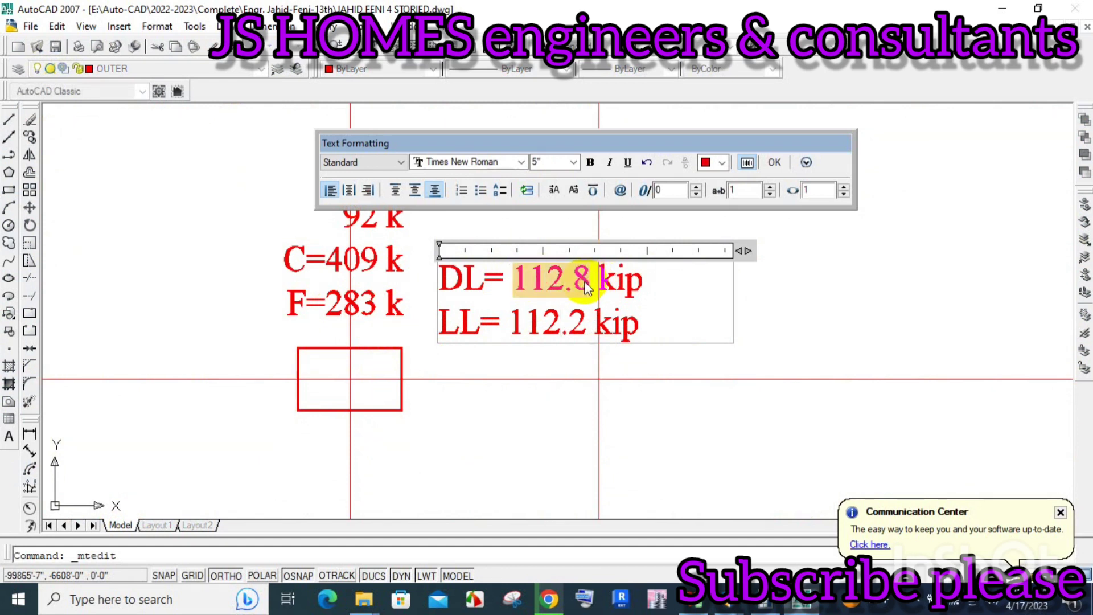
{"action": "type", "text": "17"}
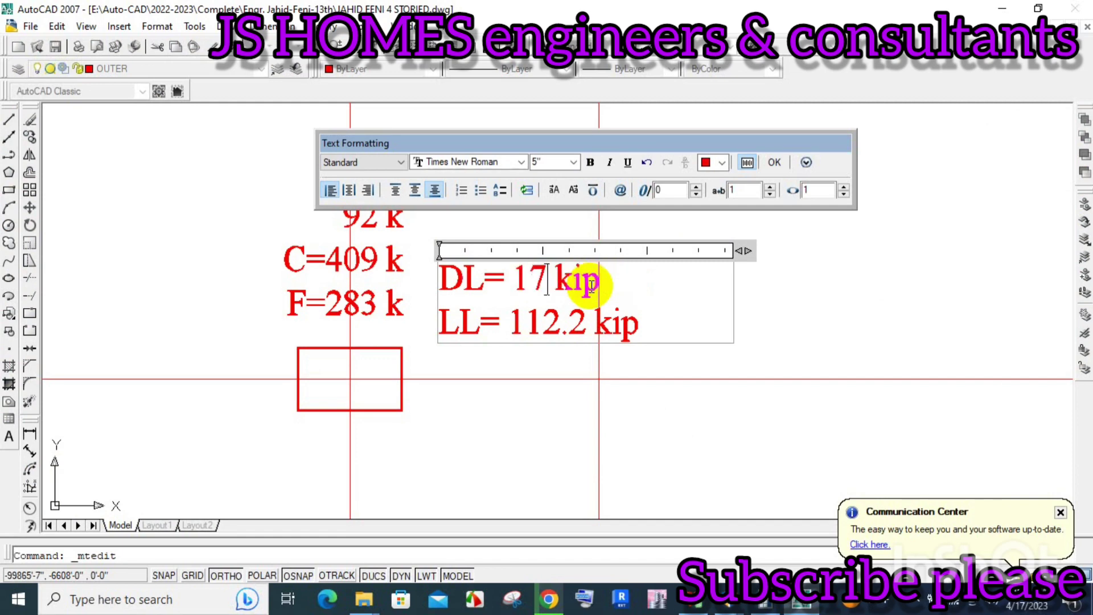
{"action": "type", "text": "0.8"}
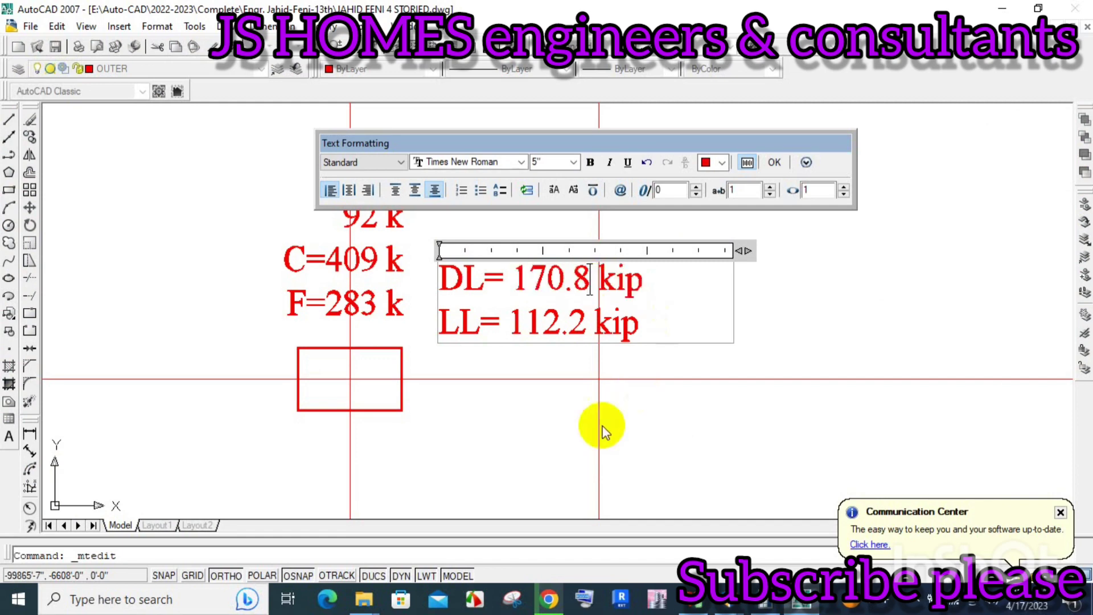
{"action": "left_click", "coordinate": [598, 427]}
{"action": "scroll", "coordinate": [570, 353], "scroll_direction": "down", "scroll_amount": 3}
{"action": "scroll", "coordinate": [455, 382], "scroll_direction": "up", "scroll_amount": 2}
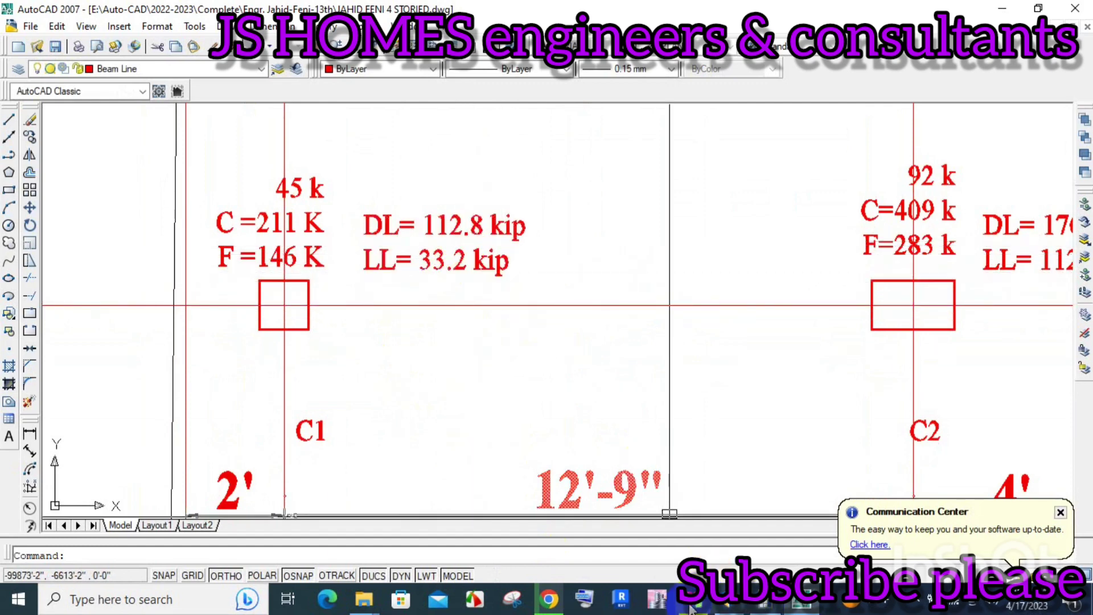
Step: Enter Column-1 loads of 112.2 kip dead in C11 and 33.2 kip live in C12
{"action": "left_click", "coordinate": [729, 599]}
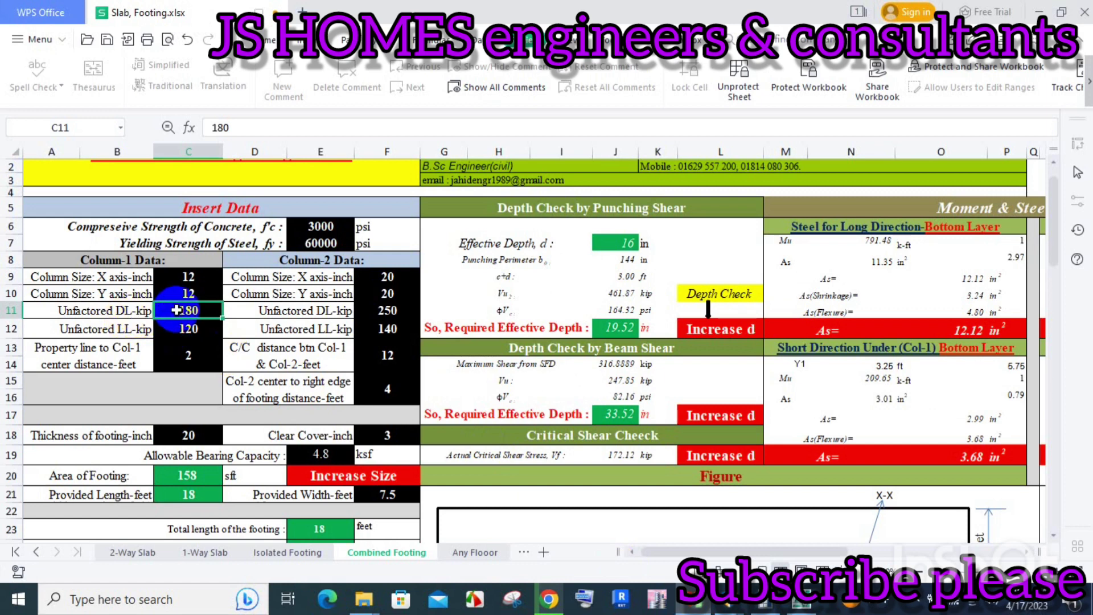
{"action": "type", "text": "112.2"}
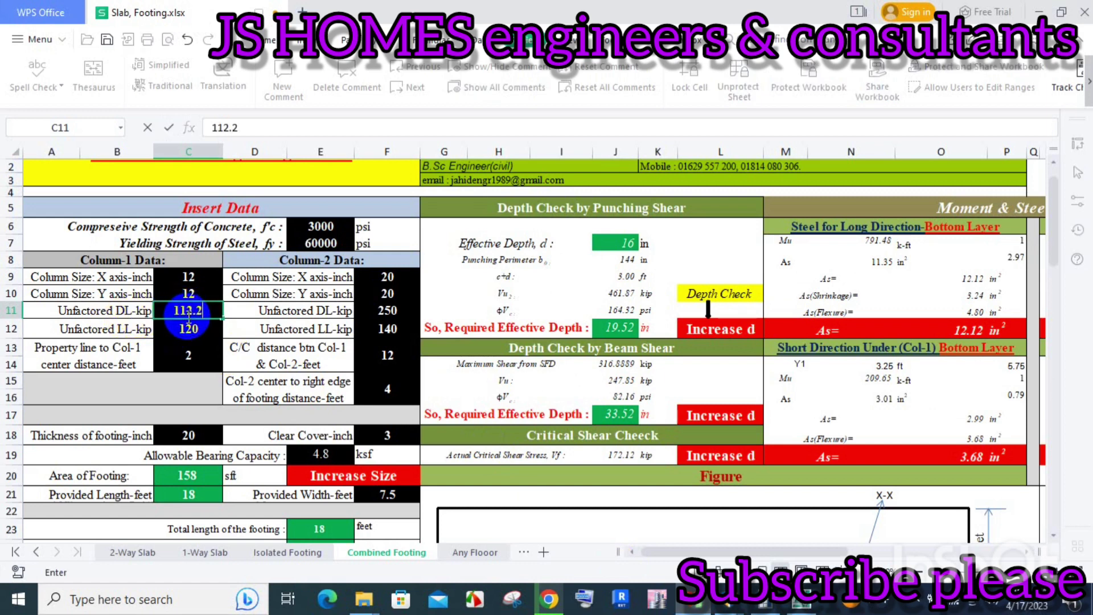
{"action": "key", "text": "Return"}
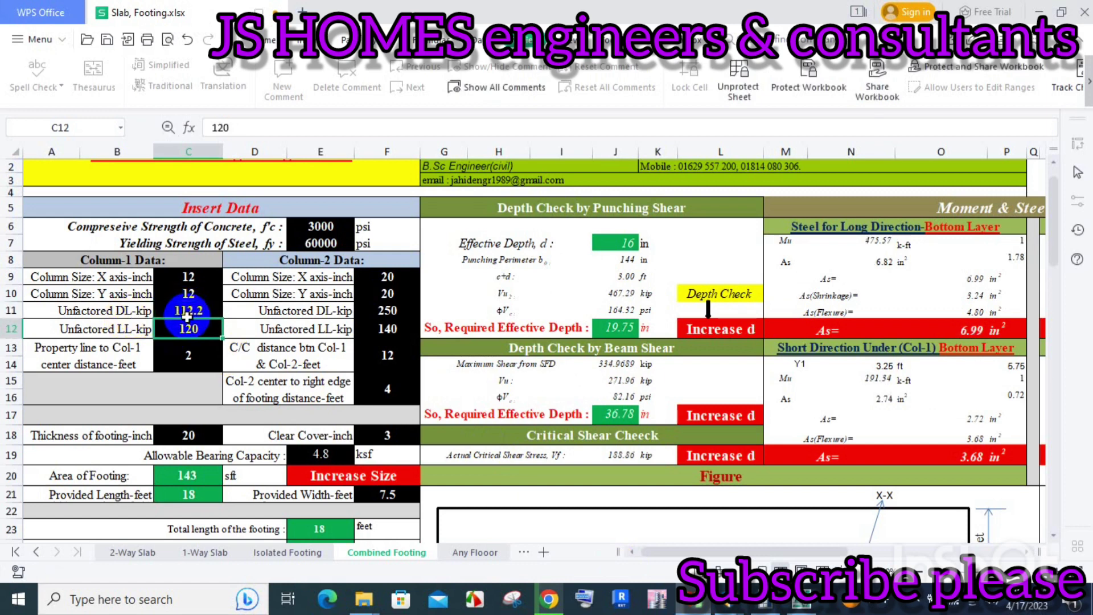
{"action": "type", "text": "33.2"}
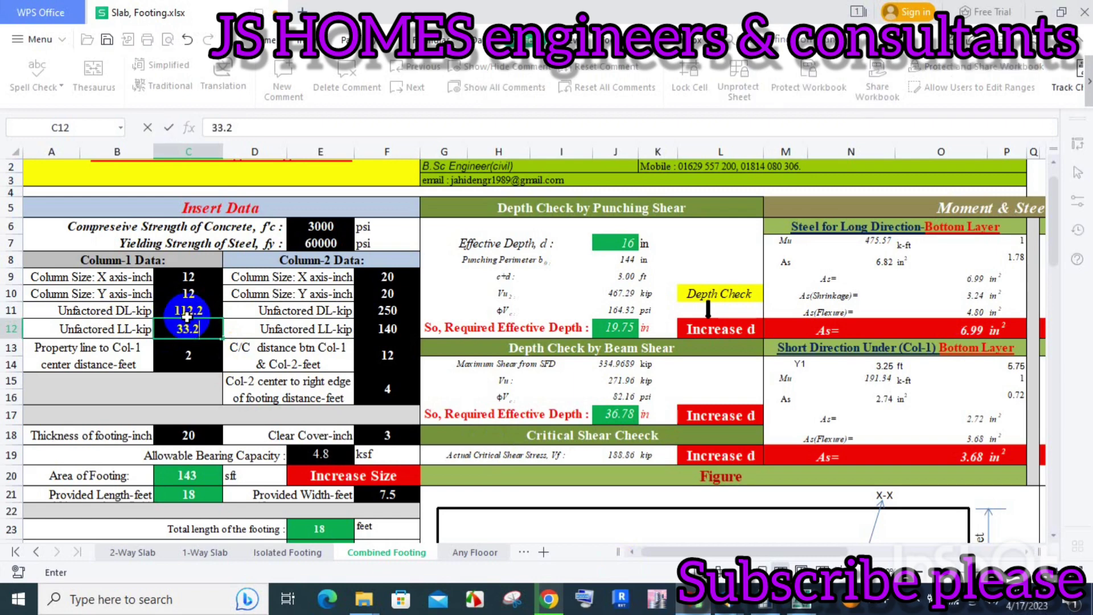
{"action": "left_click", "coordinate": [185, 357]}
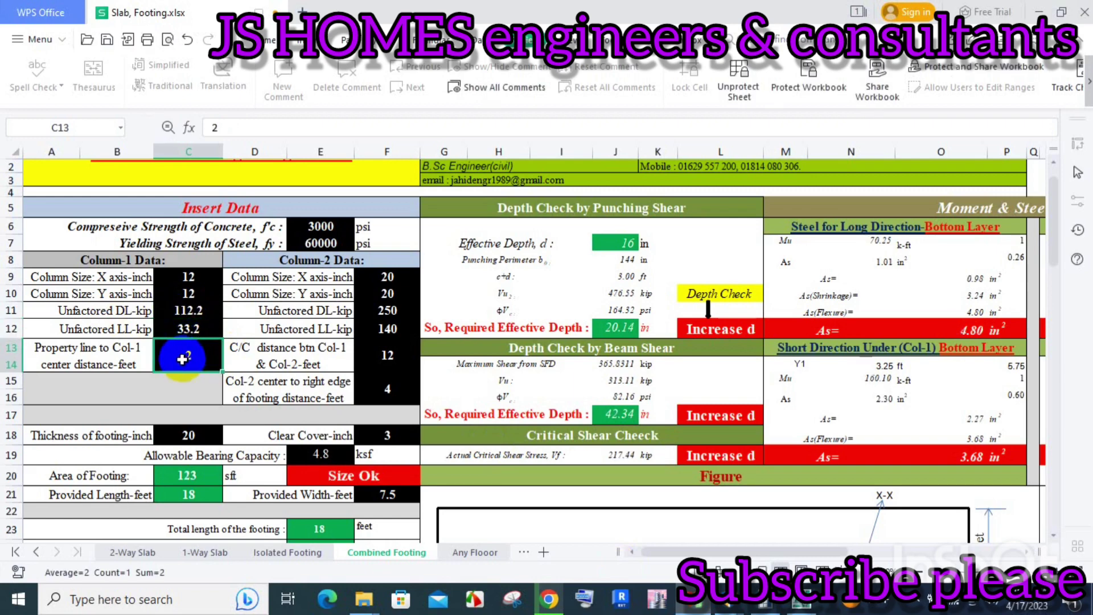
{"action": "scroll", "coordinate": [184, 354], "scroll_direction": "down", "scroll_amount": 2}
{"action": "scroll", "coordinate": [305, 345], "scroll_direction": "down", "scroll_amount": 2}
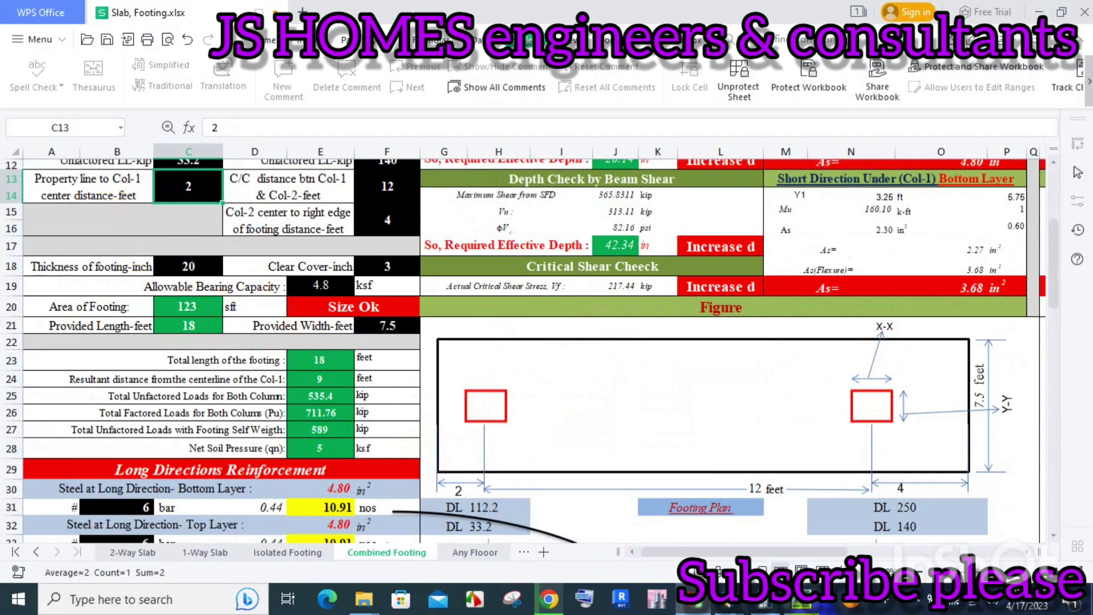
{"action": "mouse_move", "coordinate": [620, 599]}
{"action": "left_click", "coordinate": [741, 495]}
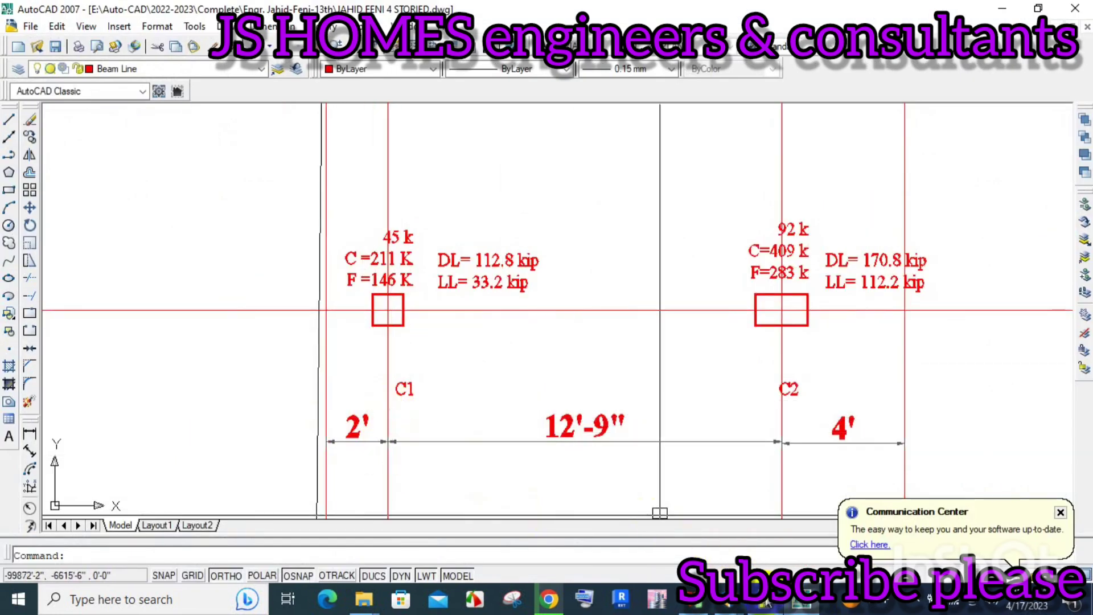
Step: Set the Col-1 to Col-2 centre distance in F13 to 12.75 ft
{"action": "left_click", "coordinate": [660, 598]}
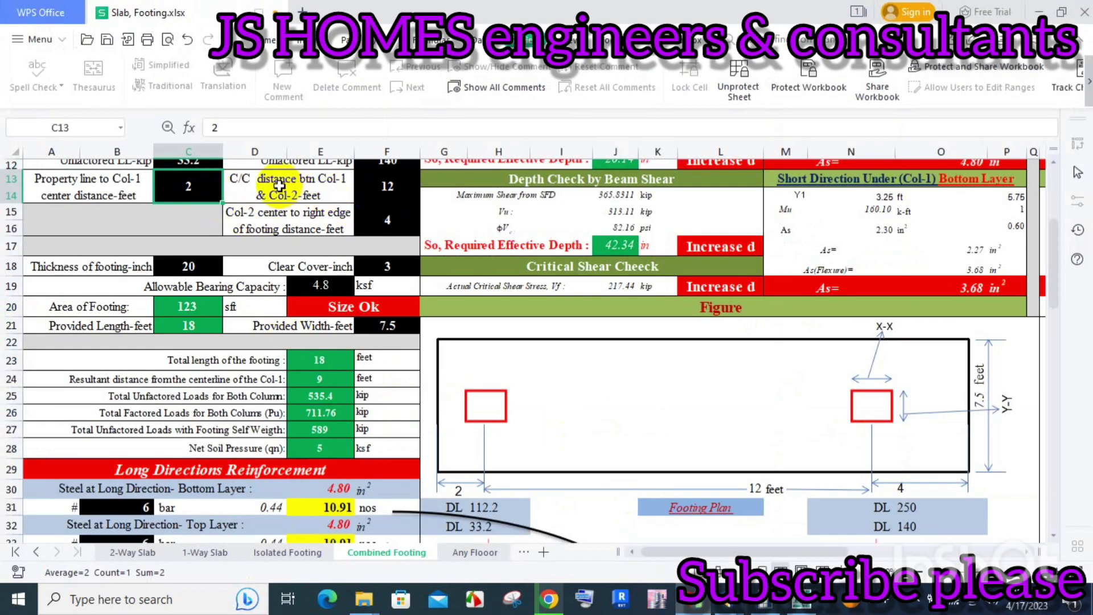
{"action": "scroll", "coordinate": [345, 205], "scroll_direction": "up", "scroll_amount": 2}
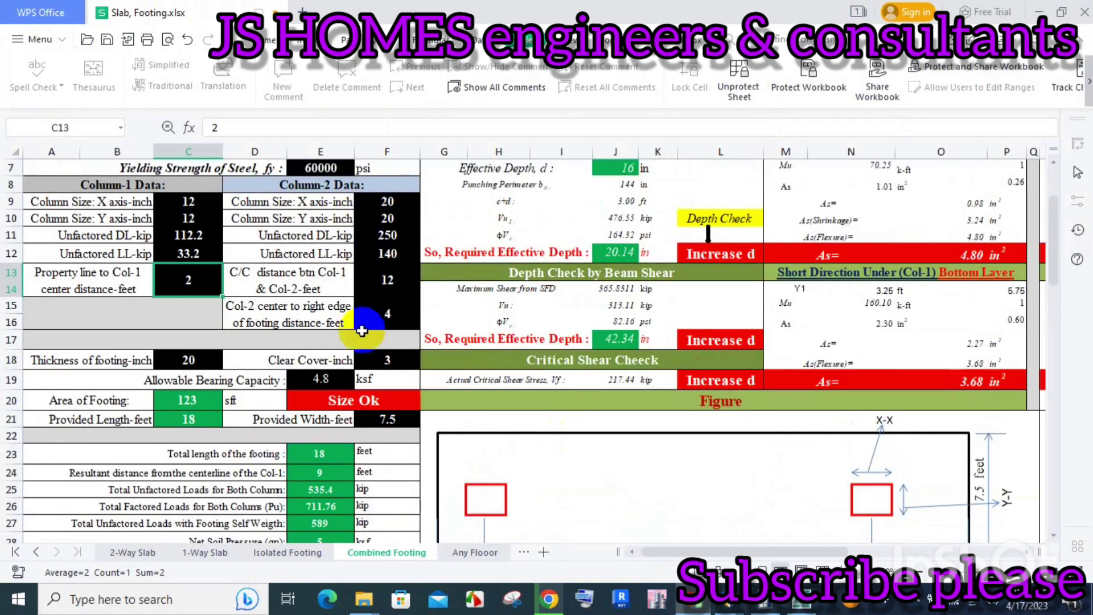
{"action": "left_click", "coordinate": [380, 276]}
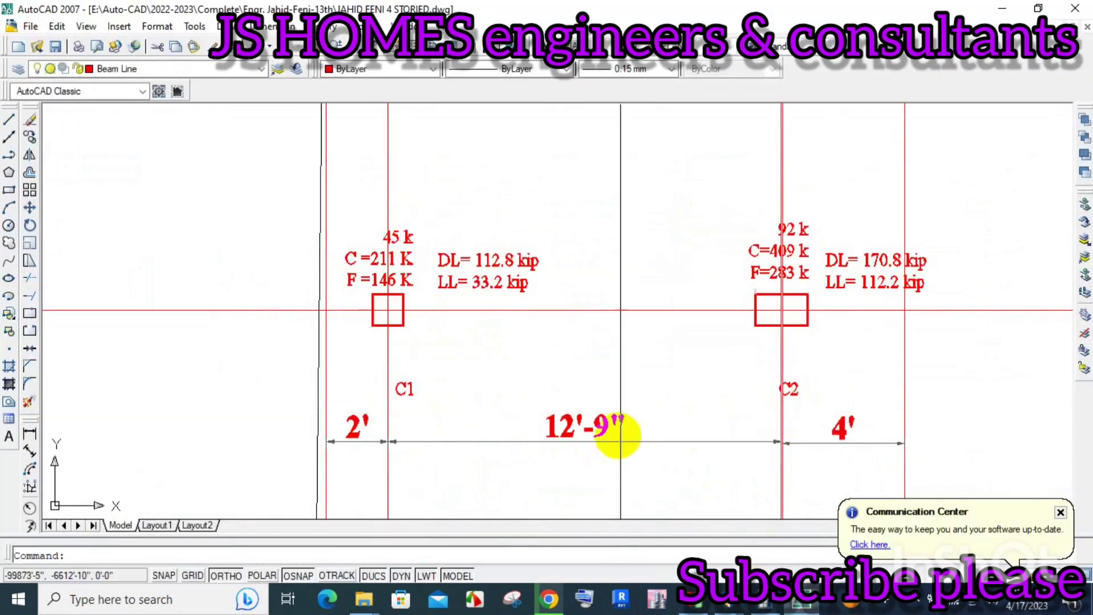
{"action": "left_click", "coordinate": [720, 603]}
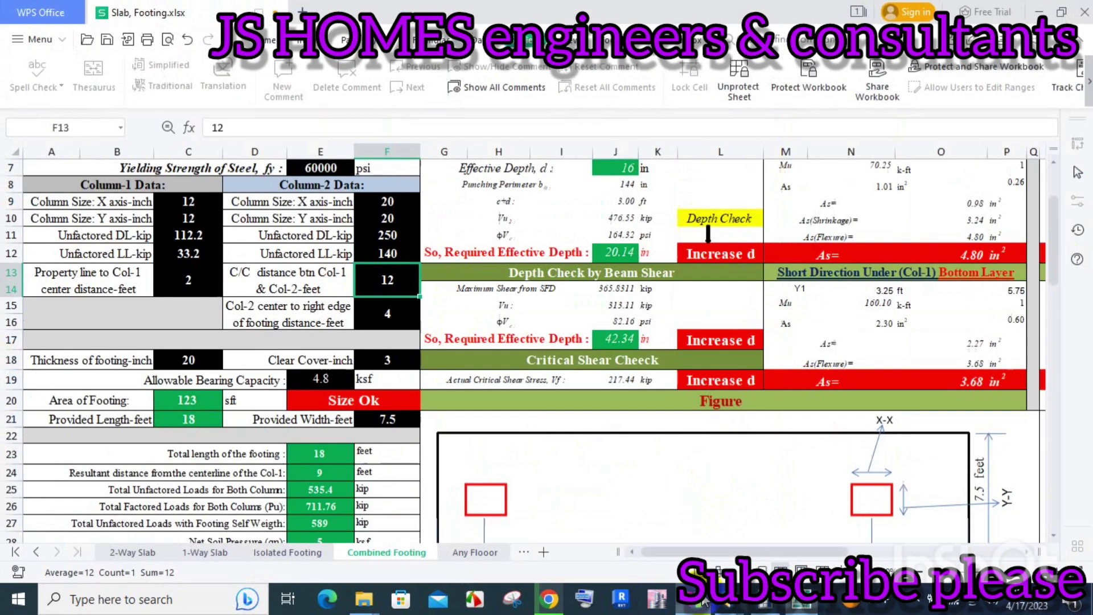
{"action": "key", "text": "F2"}
{"action": "type", "text": ".75"}
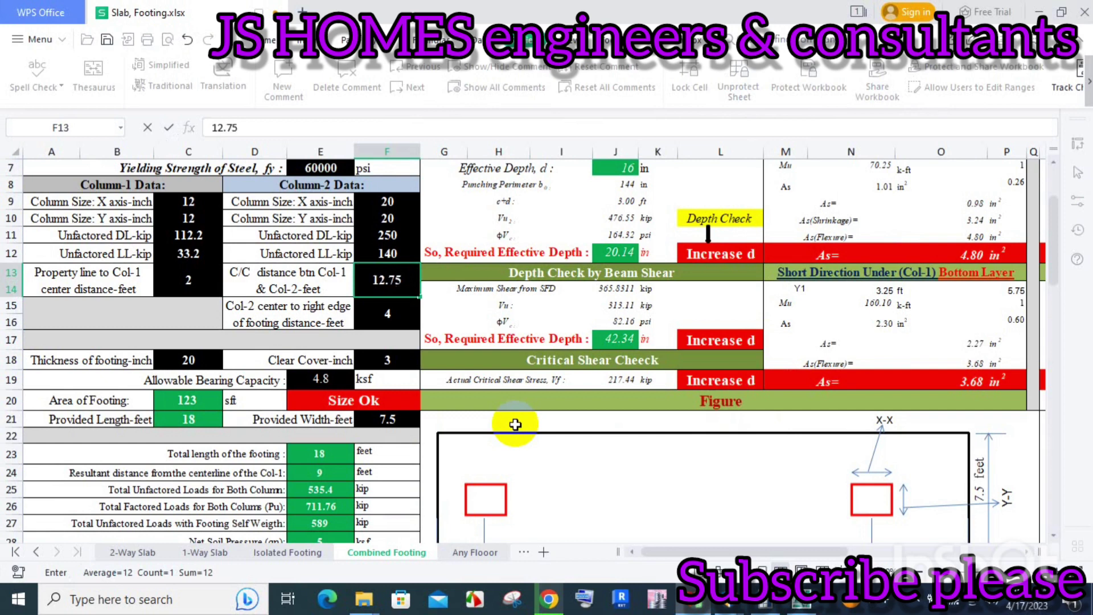
{"action": "key", "text": "Return"}
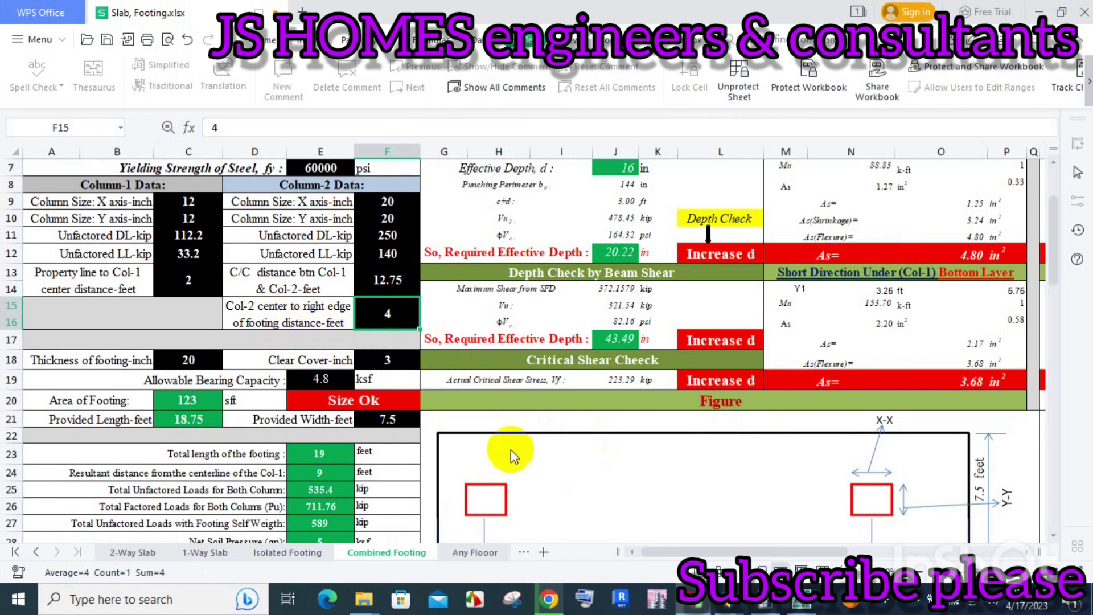
{"action": "left_click", "coordinate": [802, 602]}
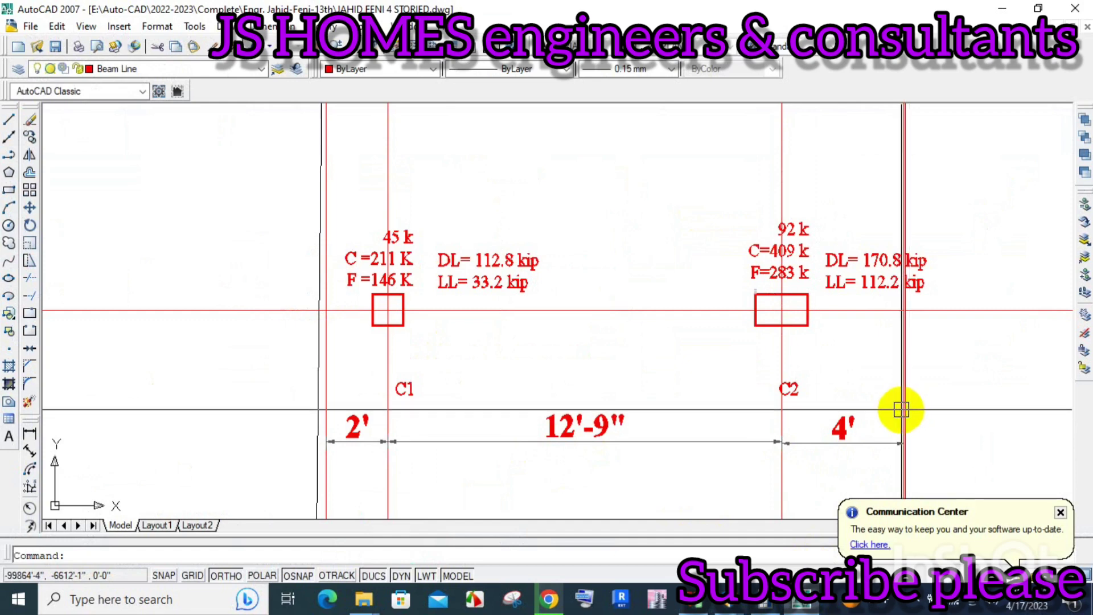
Step: Set Column-2's Y-axis size in F10 to 12 inches
{"action": "key", "text": "alt+Tab"}
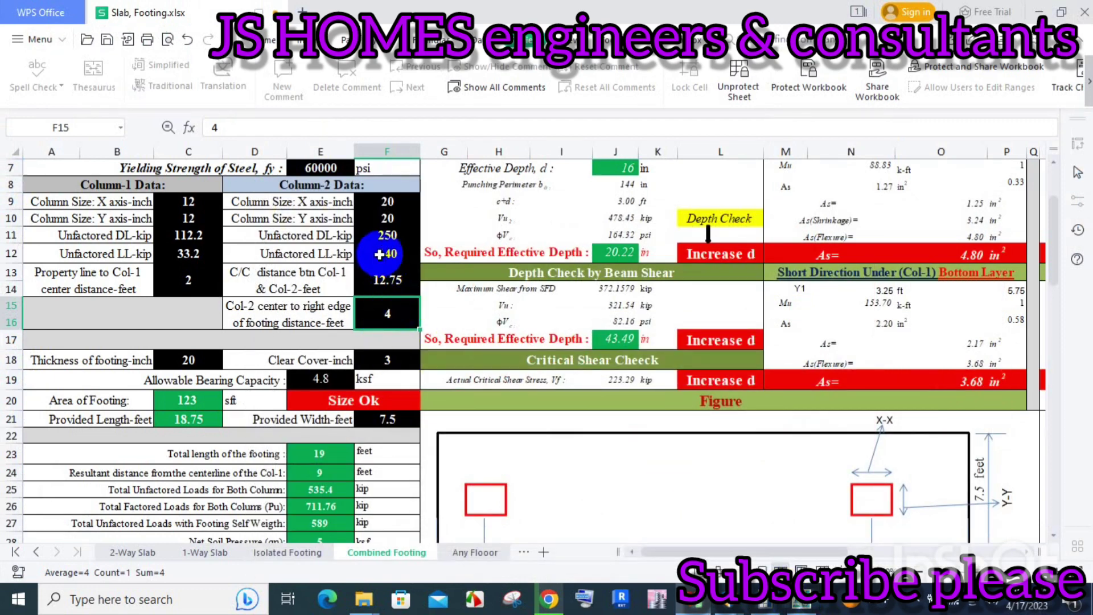
{"action": "left_click", "coordinate": [387, 202]}
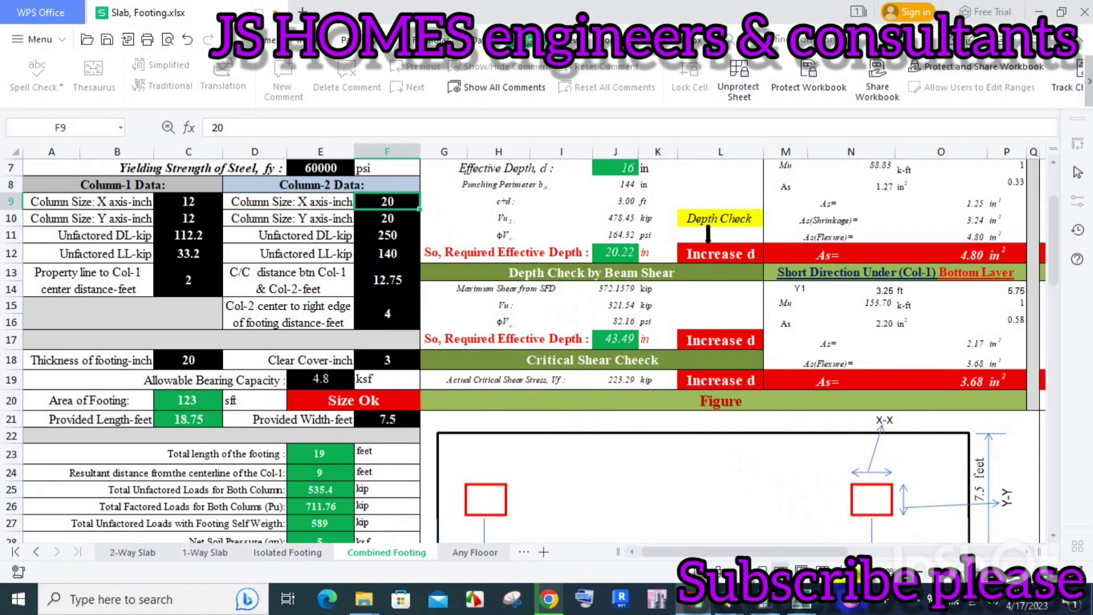
{"action": "left_click", "coordinate": [803, 599]}
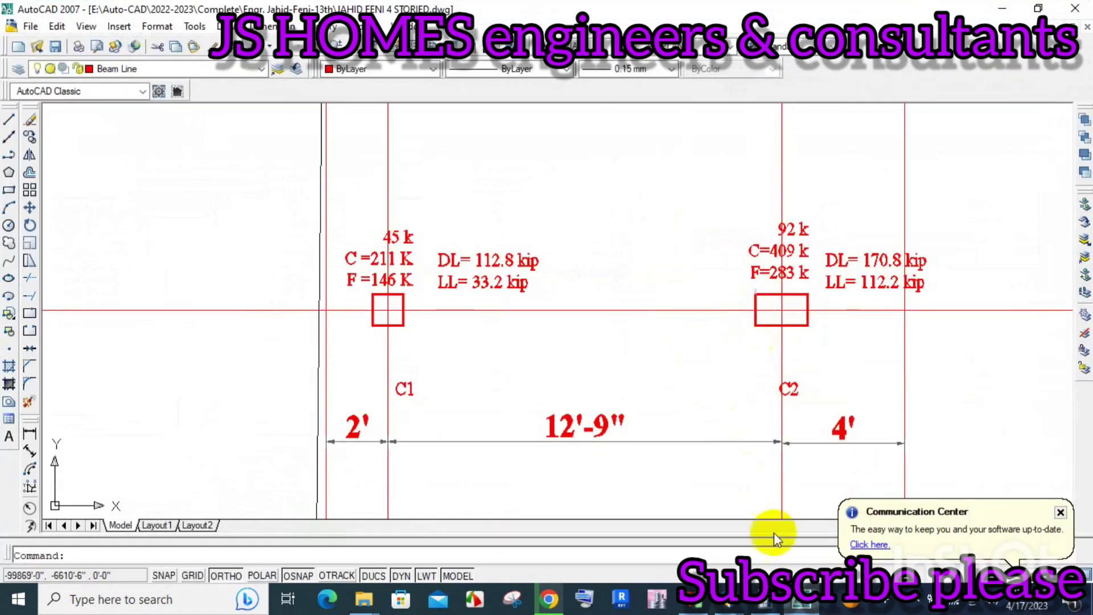
{"action": "left_click", "coordinate": [704, 600]}
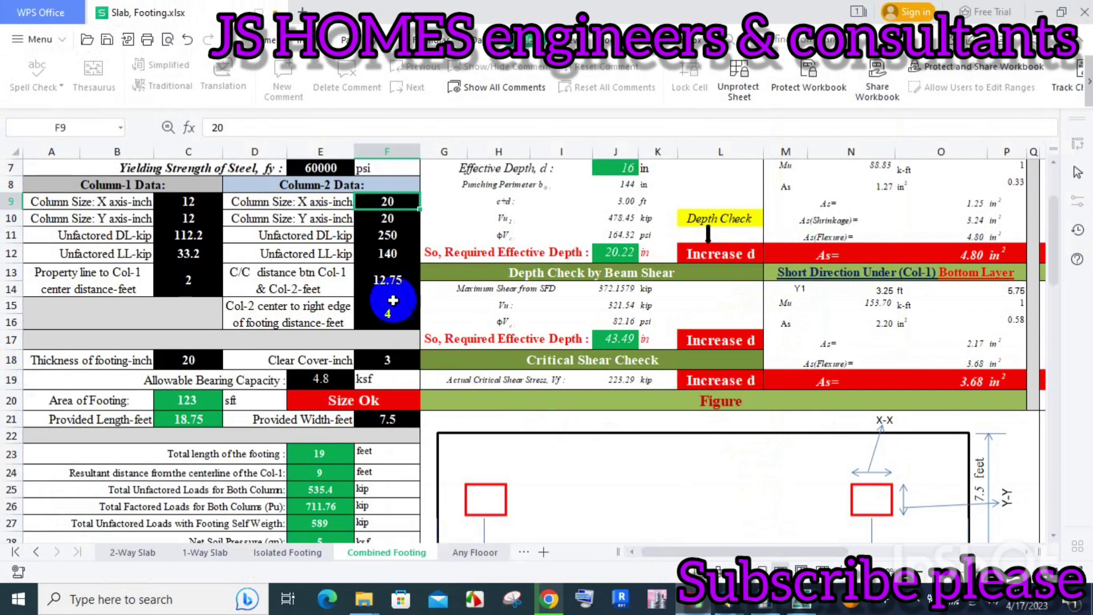
{"action": "left_click", "coordinate": [388, 222]}
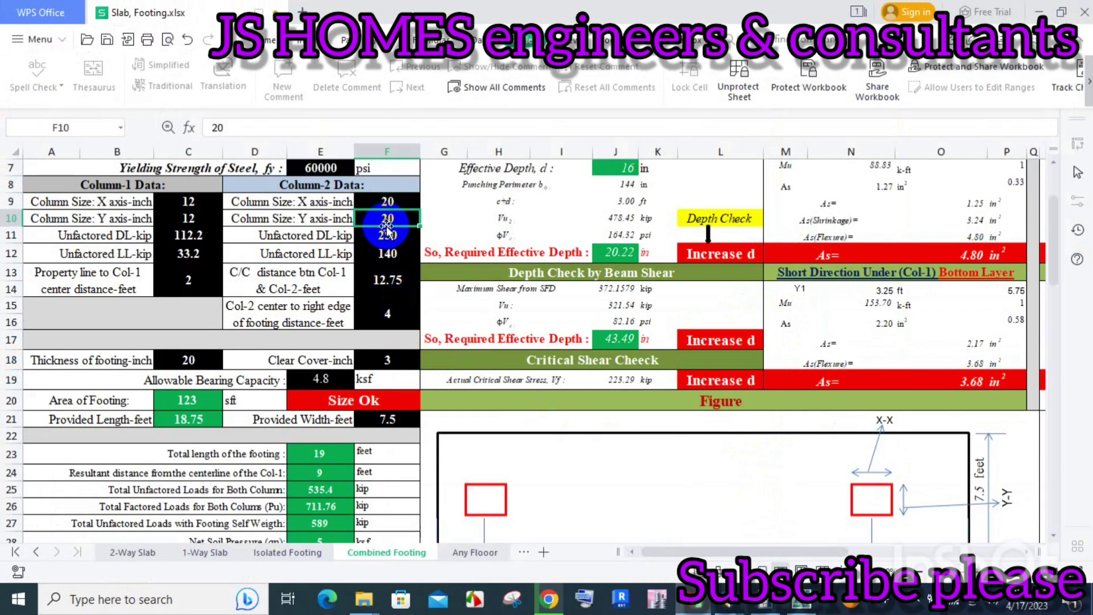
{"action": "type", "text": "12"}
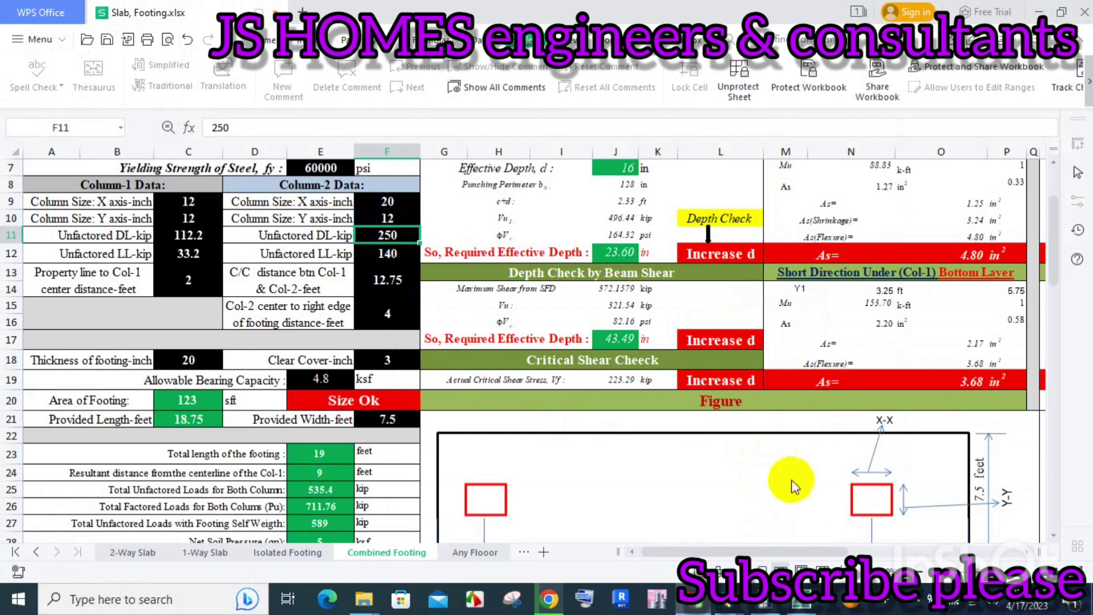
Step: Enter Column-2 loads from the drawing: 170.8 kip dead in F11, 112.2 kip live in F12
{"action": "left_click", "coordinate": [809, 601]}
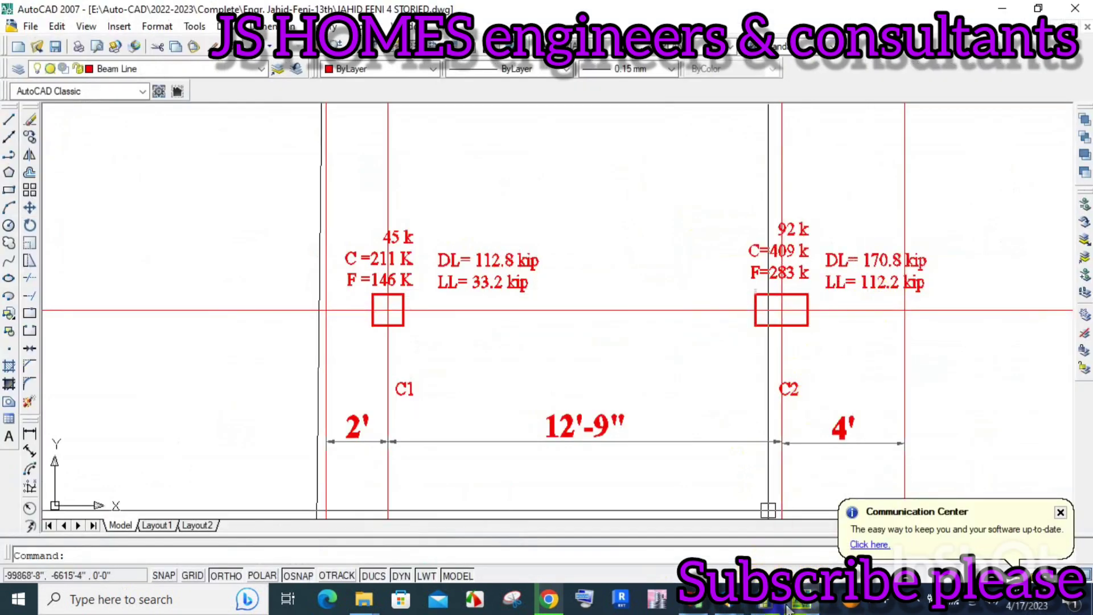
{"action": "left_click", "coordinate": [820, 607]}
{"action": "type", "text": "170.8"}
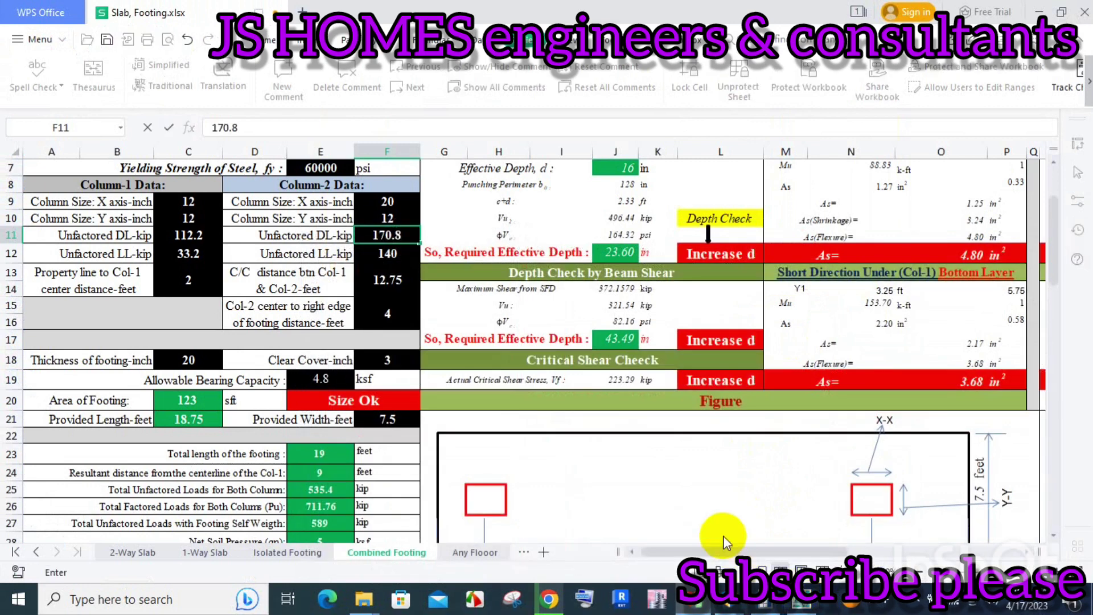
{"action": "key", "text": "Return"}
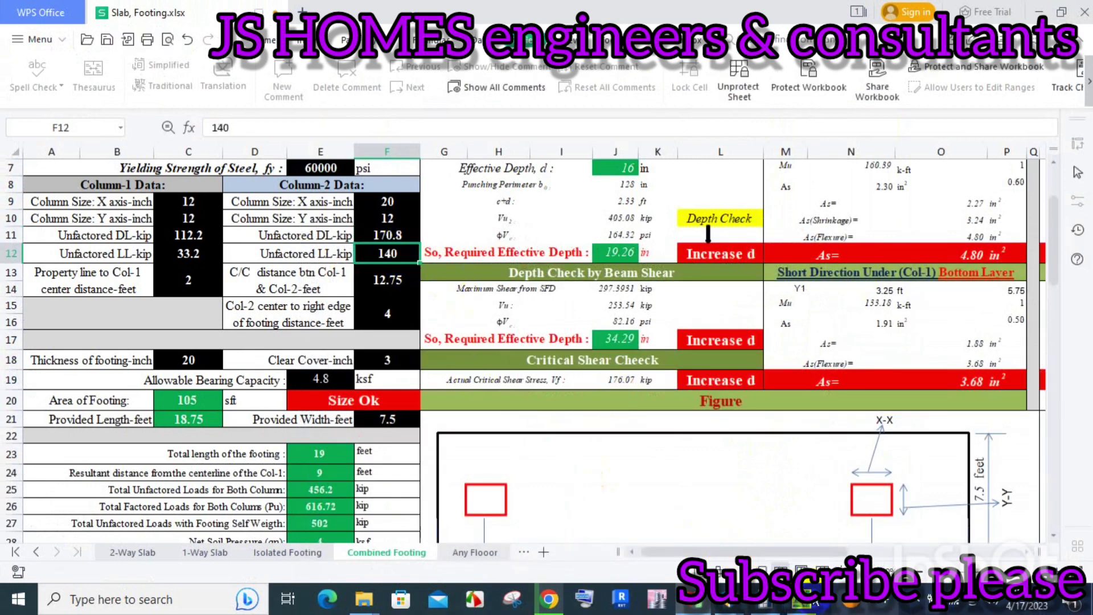
{"action": "left_click", "coordinate": [799, 605]}
{"action": "left_click", "coordinate": [799, 605]}
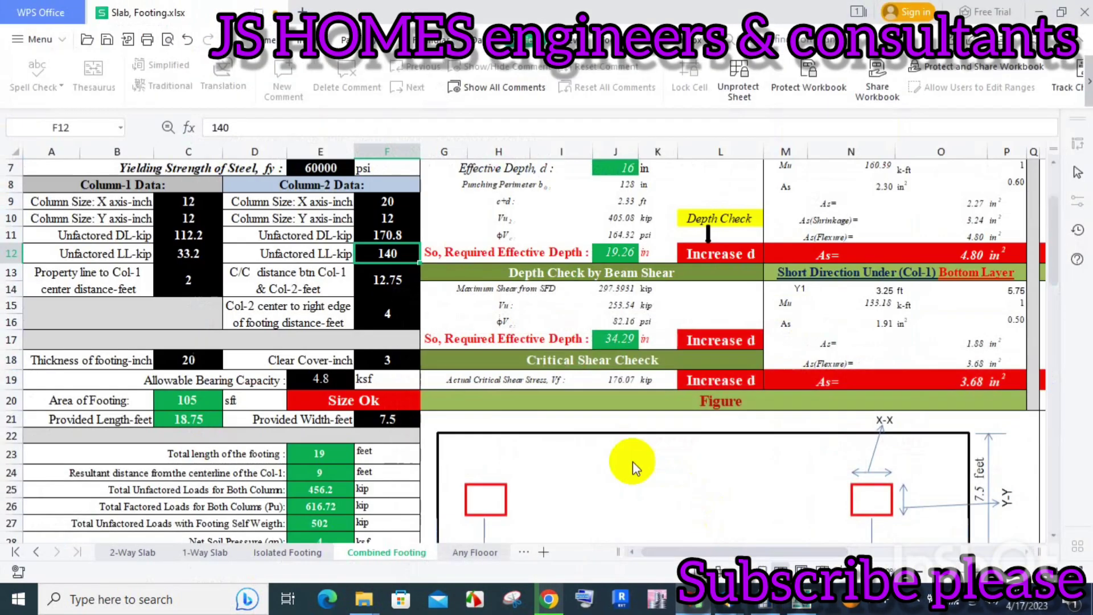
{"action": "type", "text": "112.2"}
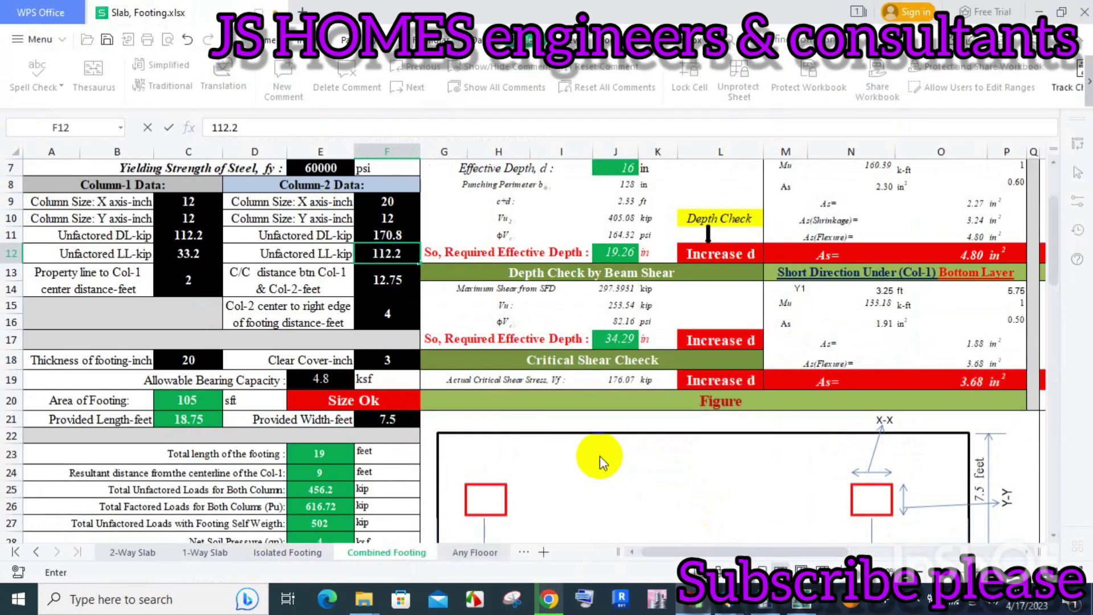
{"action": "left_click", "coordinate": [387, 303]}
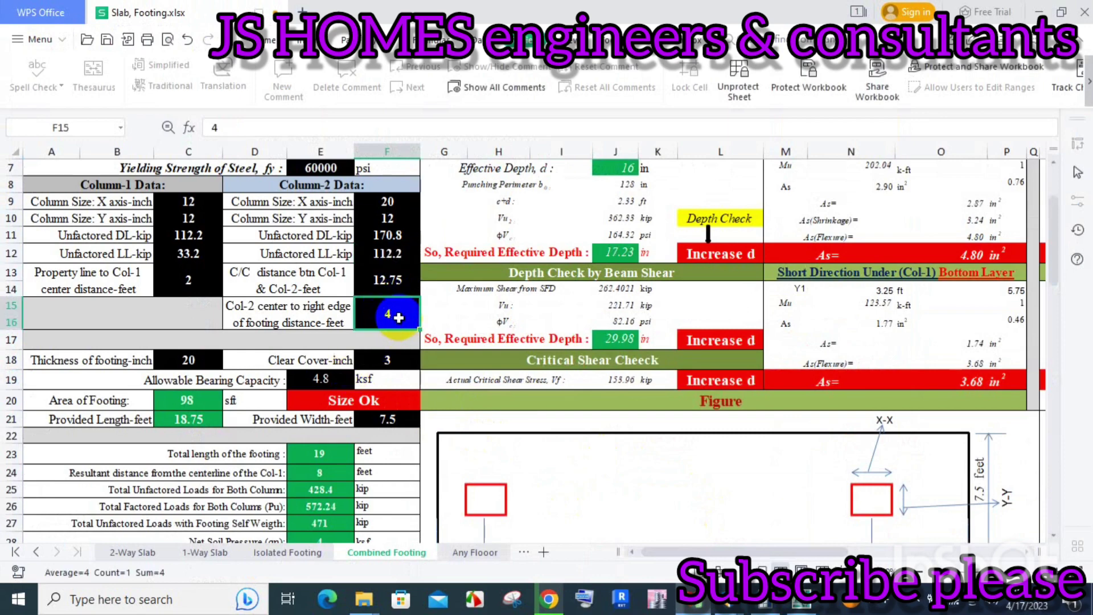
Step: Set the footing thickness in C18 to 24 inches
{"action": "scroll", "coordinate": [391, 319], "scroll_direction": "up", "scroll_amount": 2}
{"action": "left_click", "coordinate": [326, 230]}
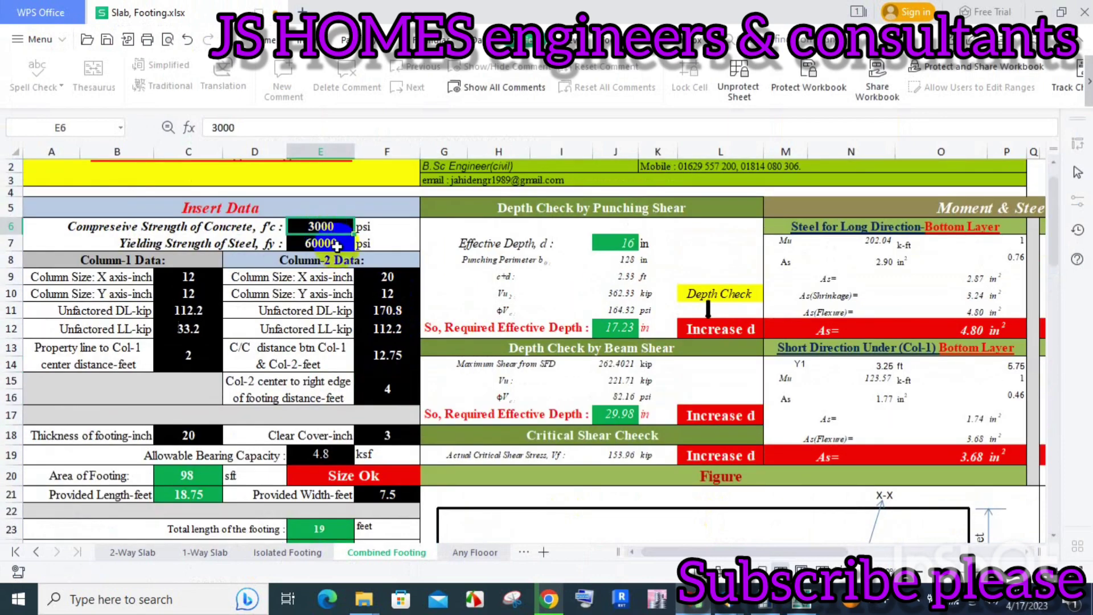
{"action": "scroll", "coordinate": [407, 285], "scroll_direction": "down", "scroll_amount": 2}
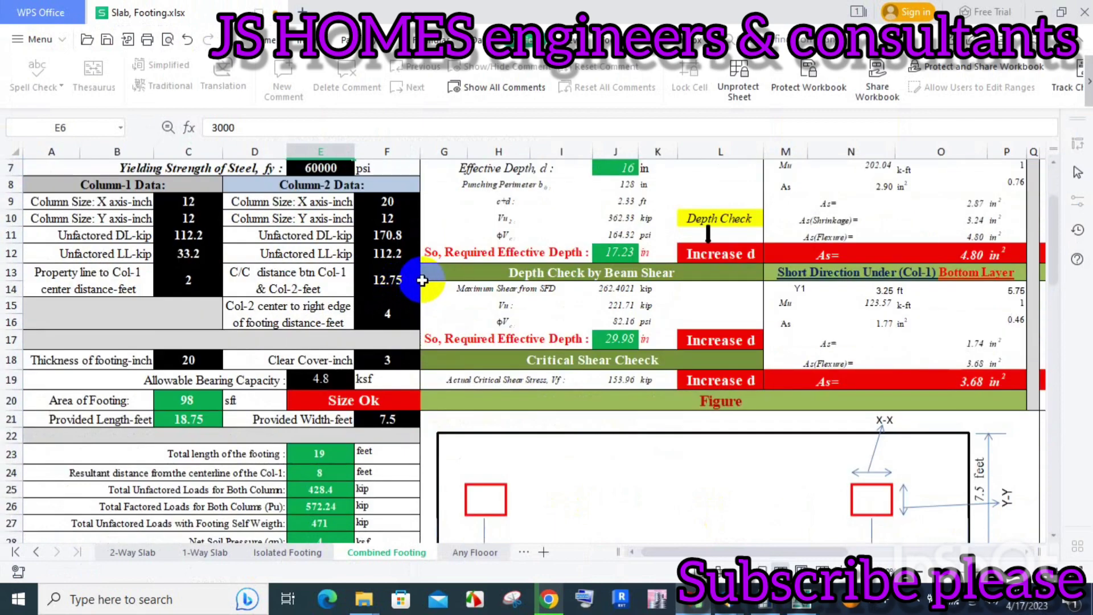
{"action": "scroll", "coordinate": [399, 287], "scroll_direction": "down", "scroll_amount": 2}
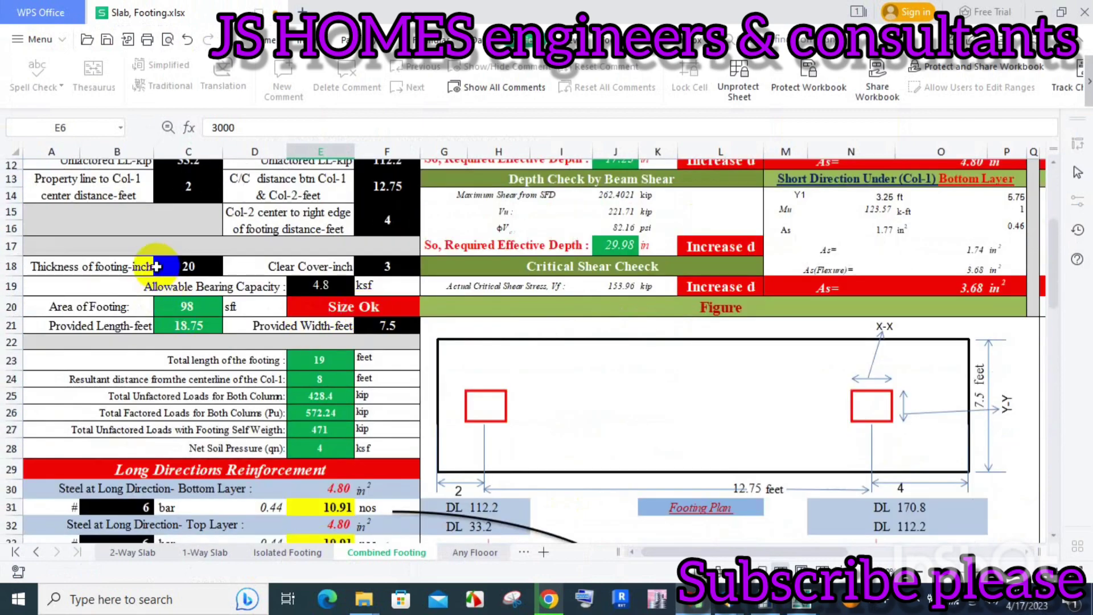
{"action": "left_click", "coordinate": [181, 272]}
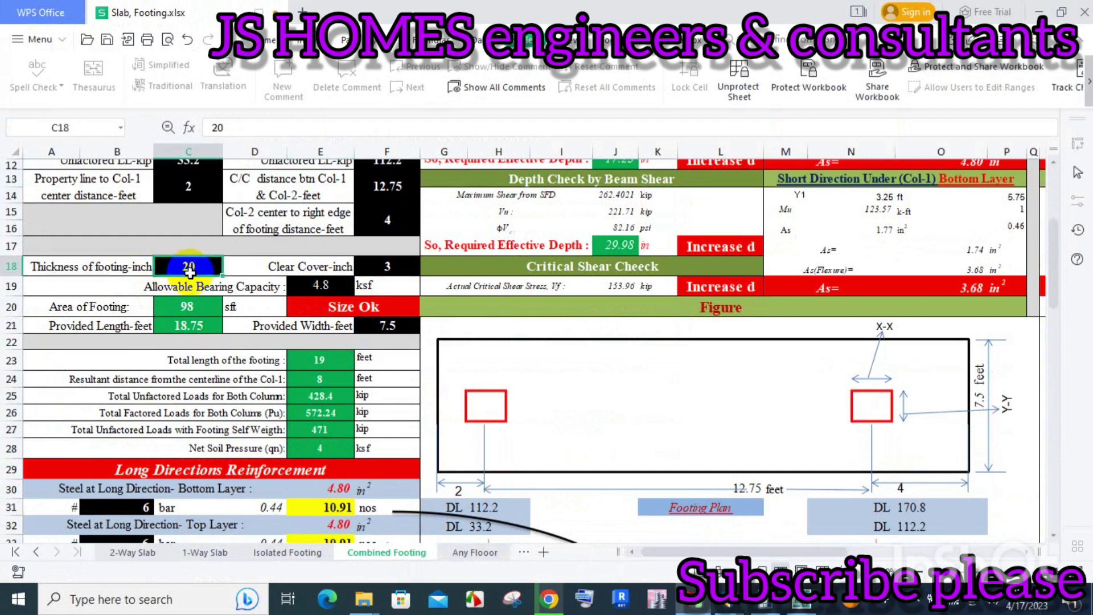
{"action": "type", "text": "24"}
{"action": "left_click", "coordinate": [379, 266]}
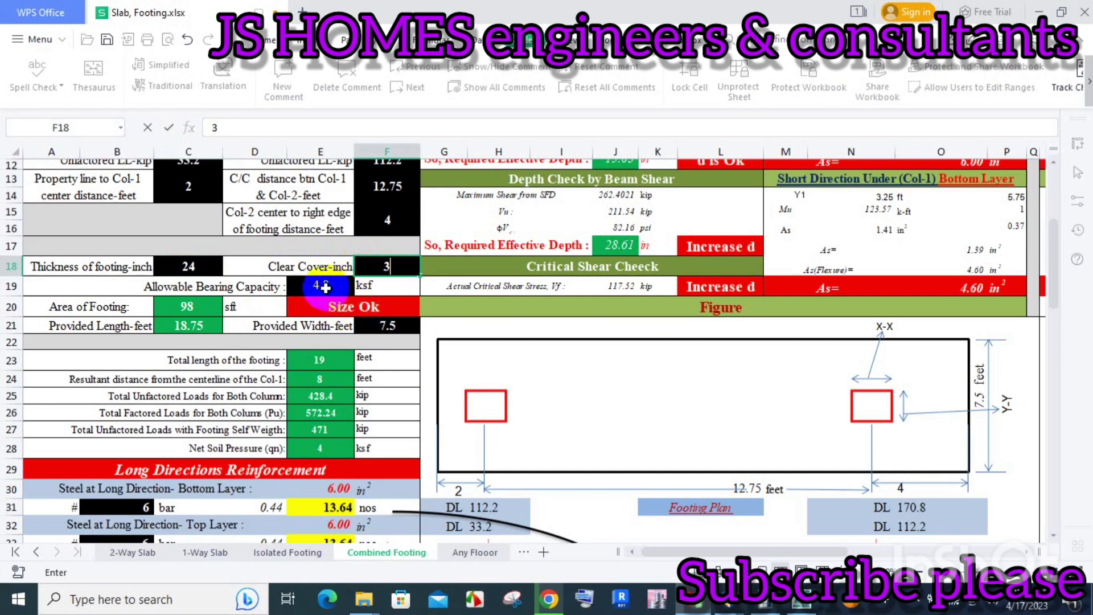
Step: Change the allowable bearing capacity in E19 from 4.8 to 2.204 ksf
{"action": "left_click", "coordinate": [316, 286]}
{"action": "double_click", "coordinate": [305, 292]}
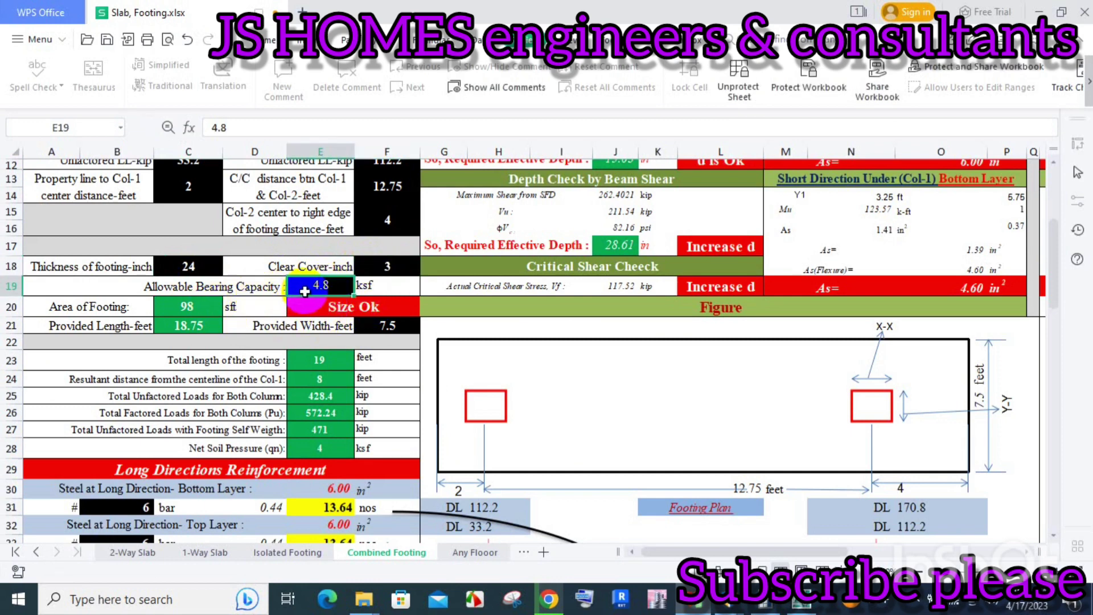
{"action": "left_click", "coordinate": [318, 290]}
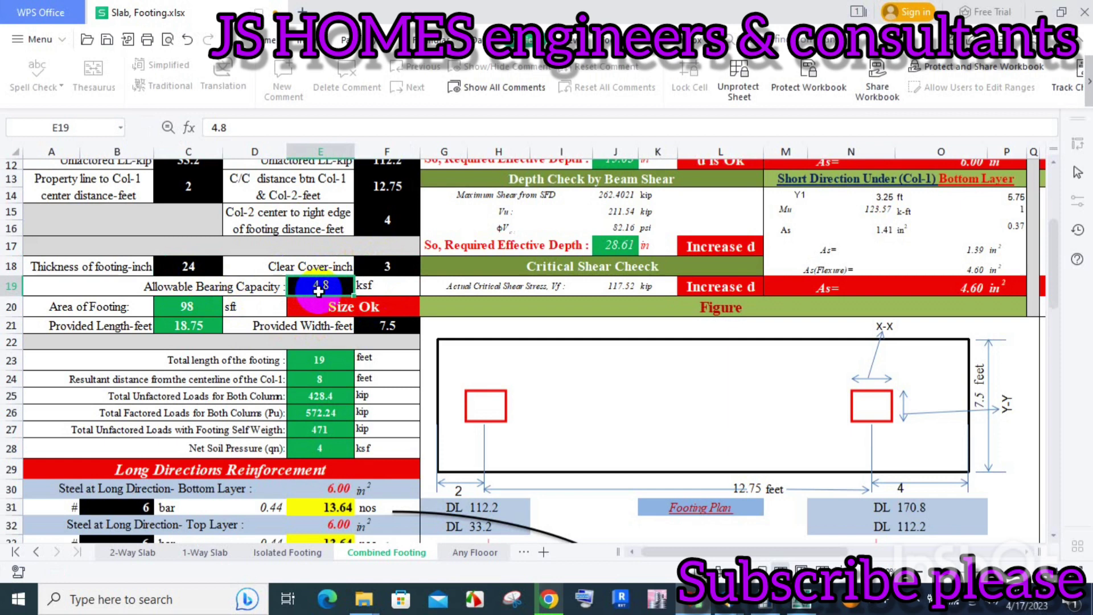
{"action": "type", "text": "2.204"}
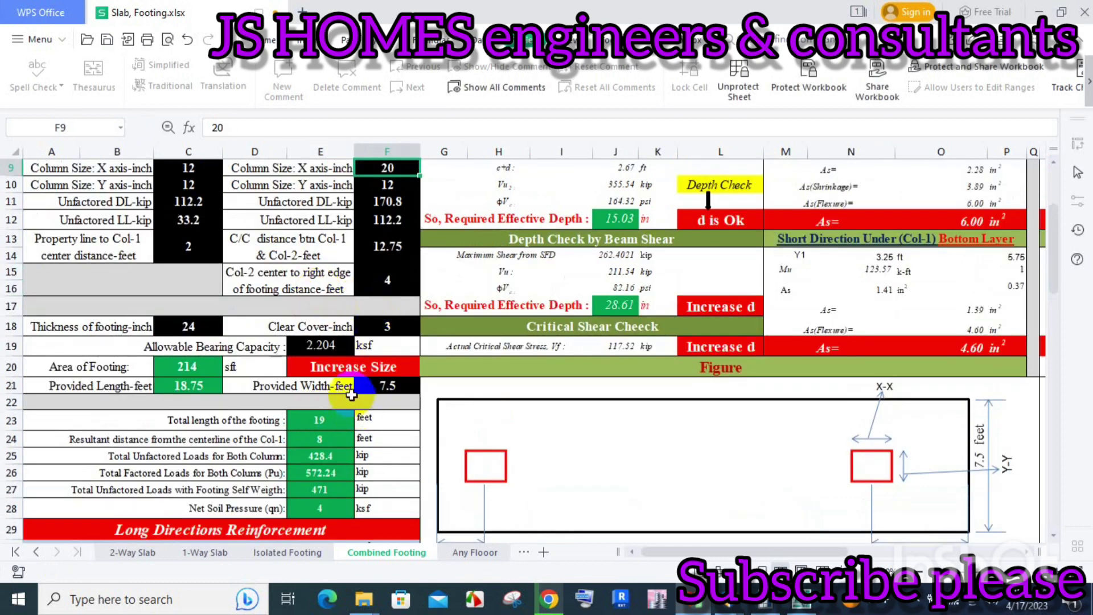
{"action": "left_click", "coordinate": [317, 354]}
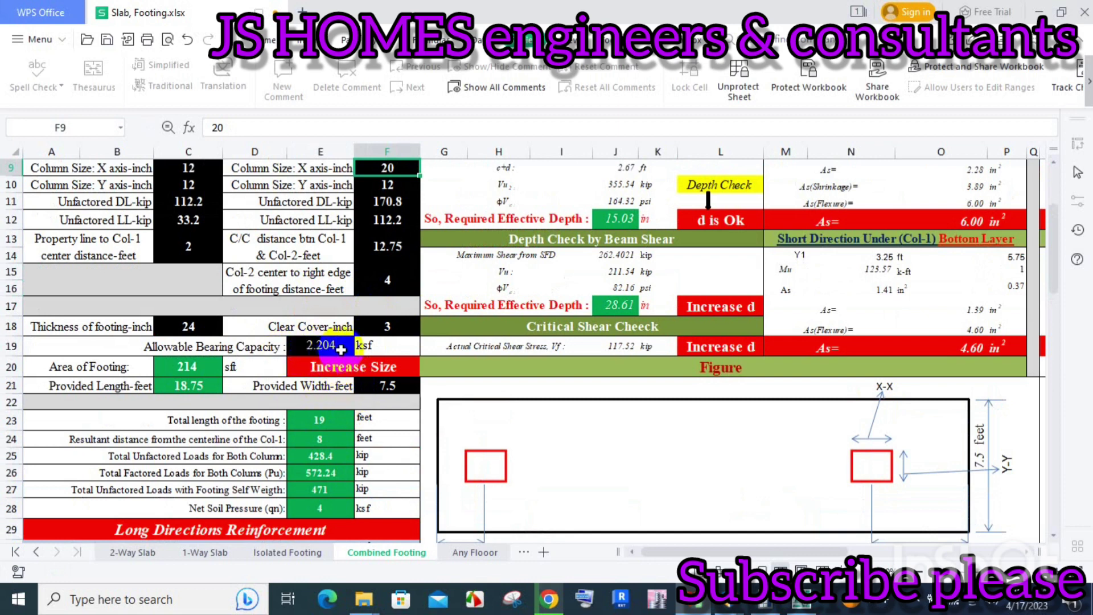
{"action": "left_click", "coordinate": [334, 348]}
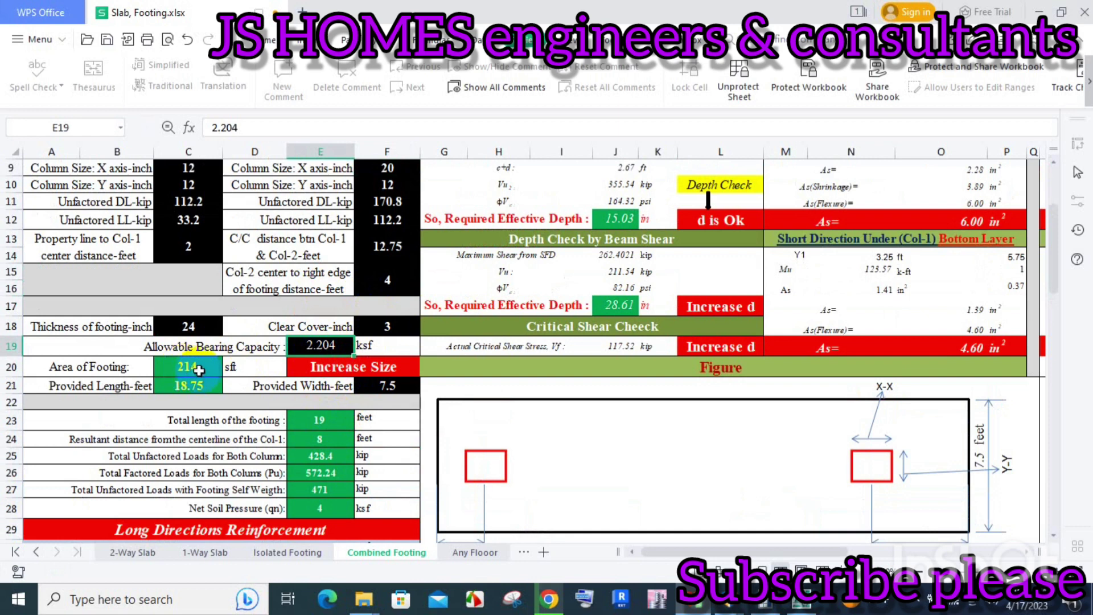
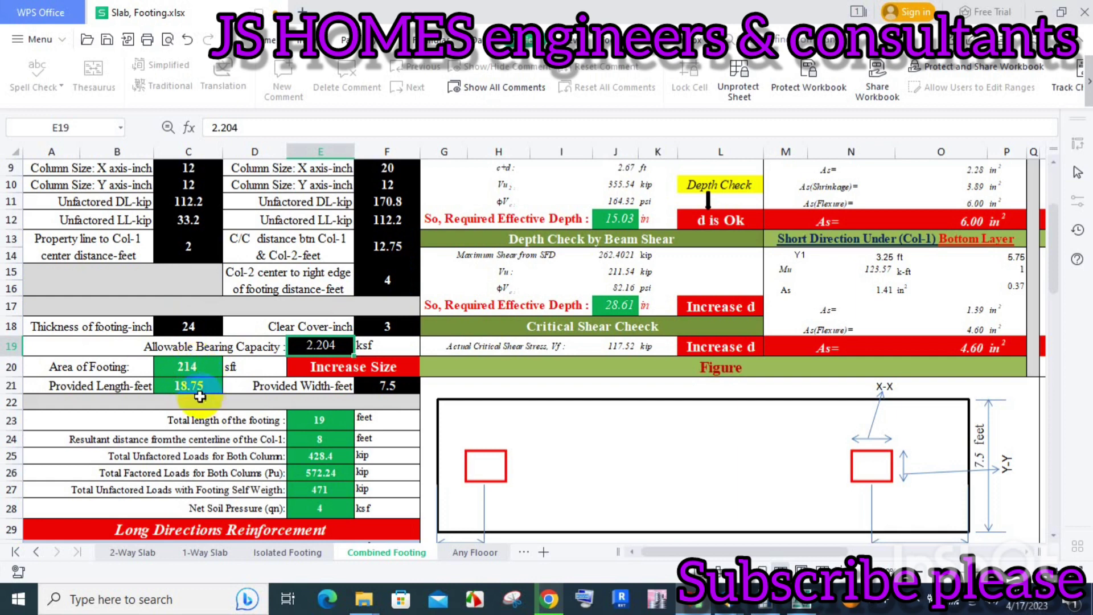
Step: Change the footing's provided width in F21 from 7.5 to 11.5 feet so all checks read Ok
{"action": "left_click", "coordinate": [392, 387]}
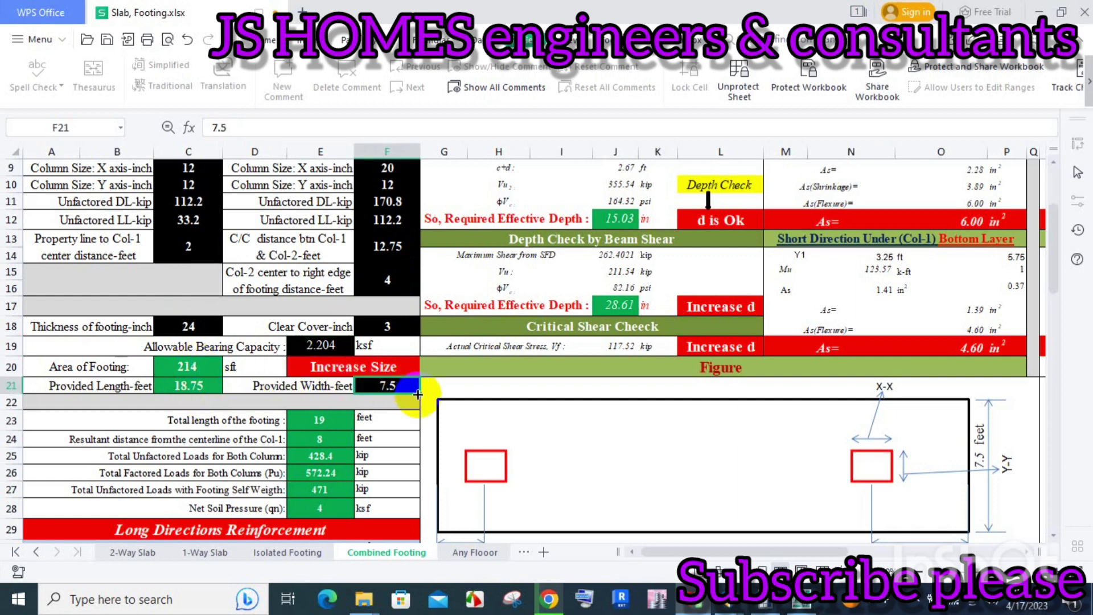
{"action": "type", "text": "11"}
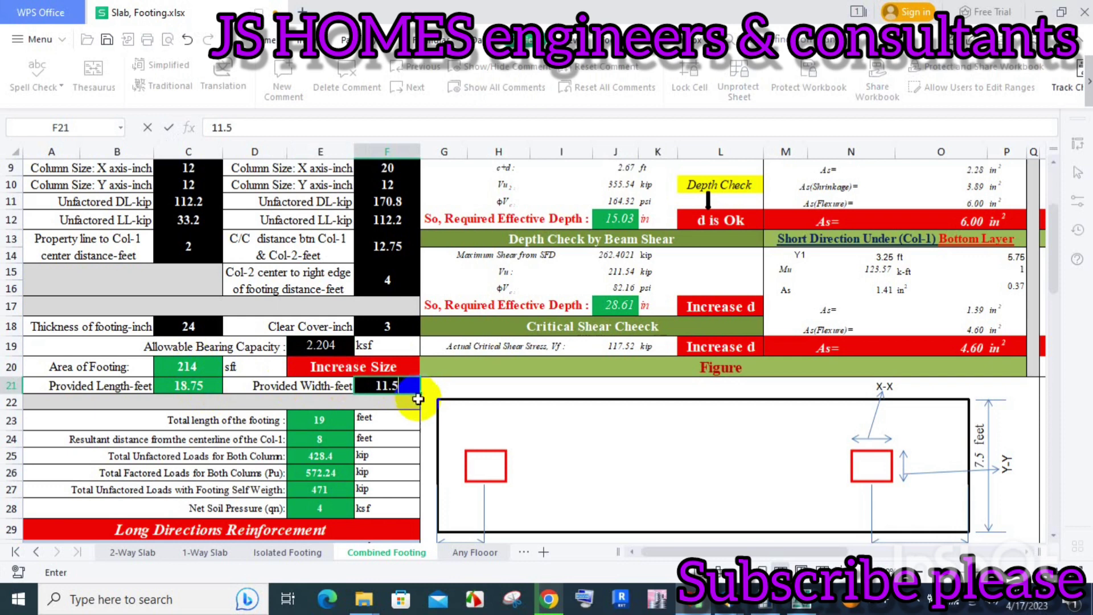
{"action": "key", "text": "Return"}
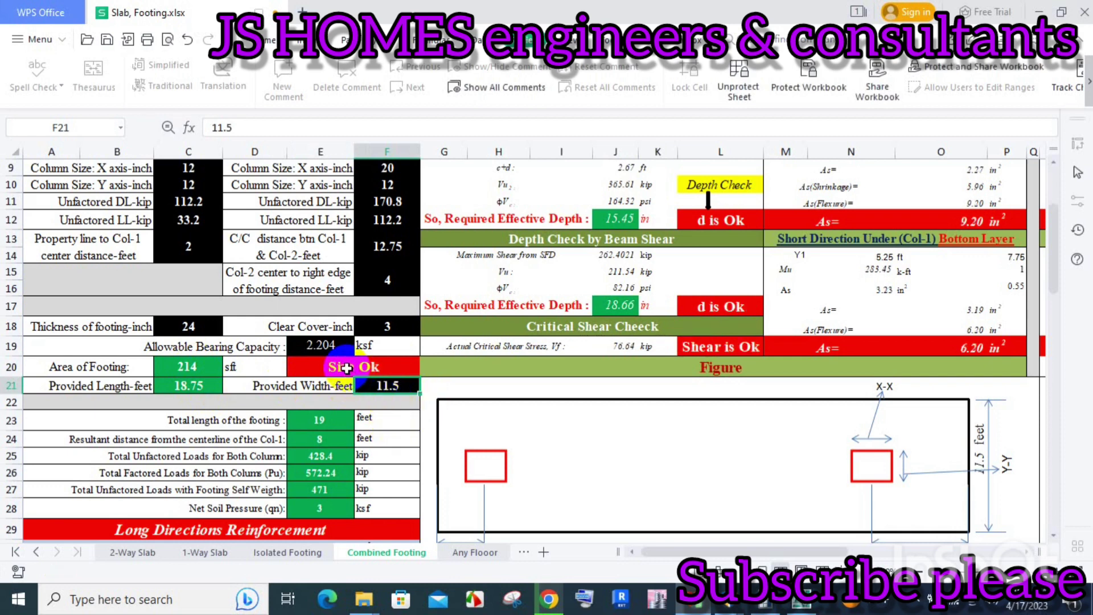
{"action": "double_click", "coordinate": [373, 385]}
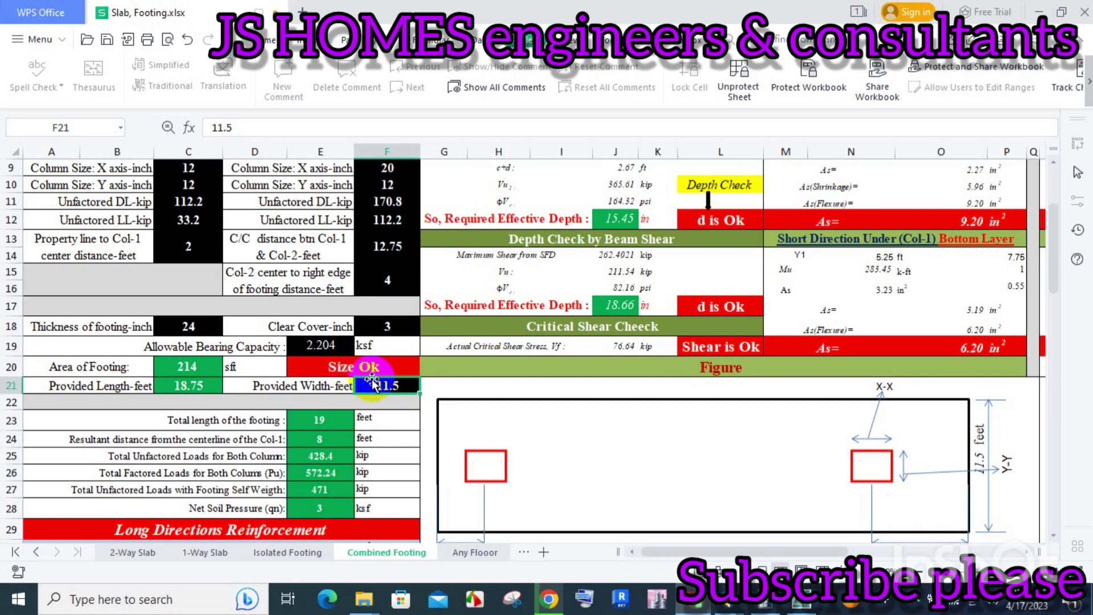
{"action": "scroll", "coordinate": [578, 350], "scroll_direction": "up", "scroll_amount": 2}
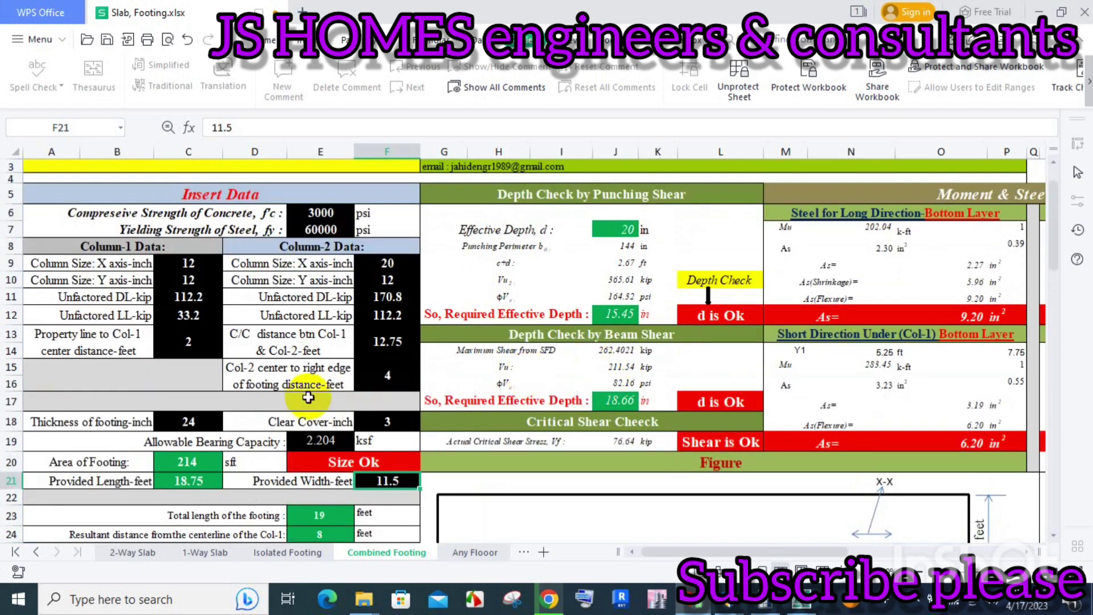
{"action": "left_click", "coordinate": [194, 420]}
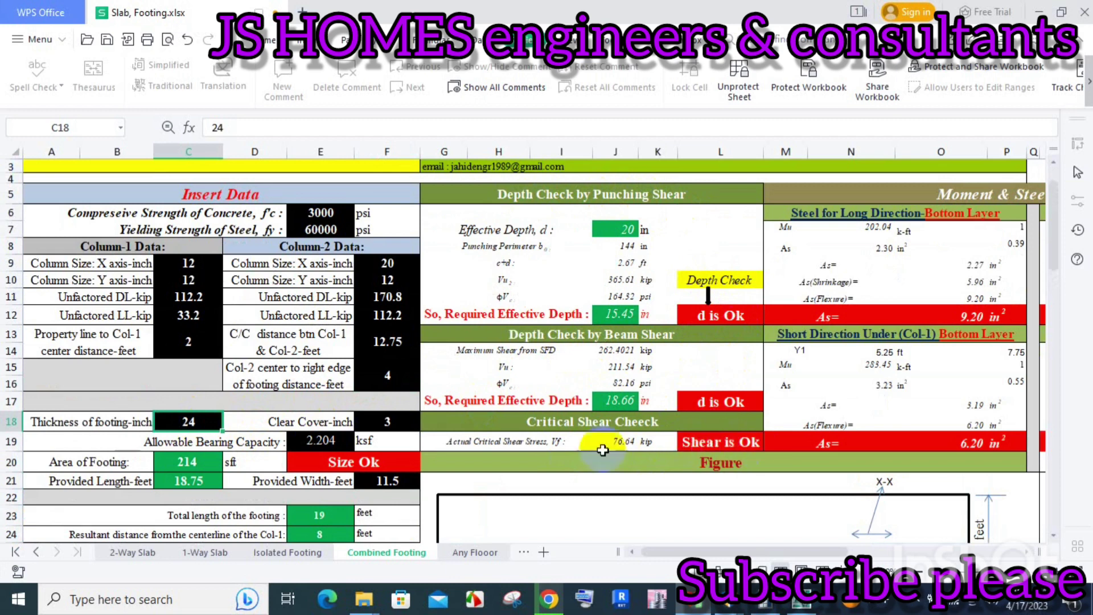
{"action": "left_click", "coordinate": [210, 428]}
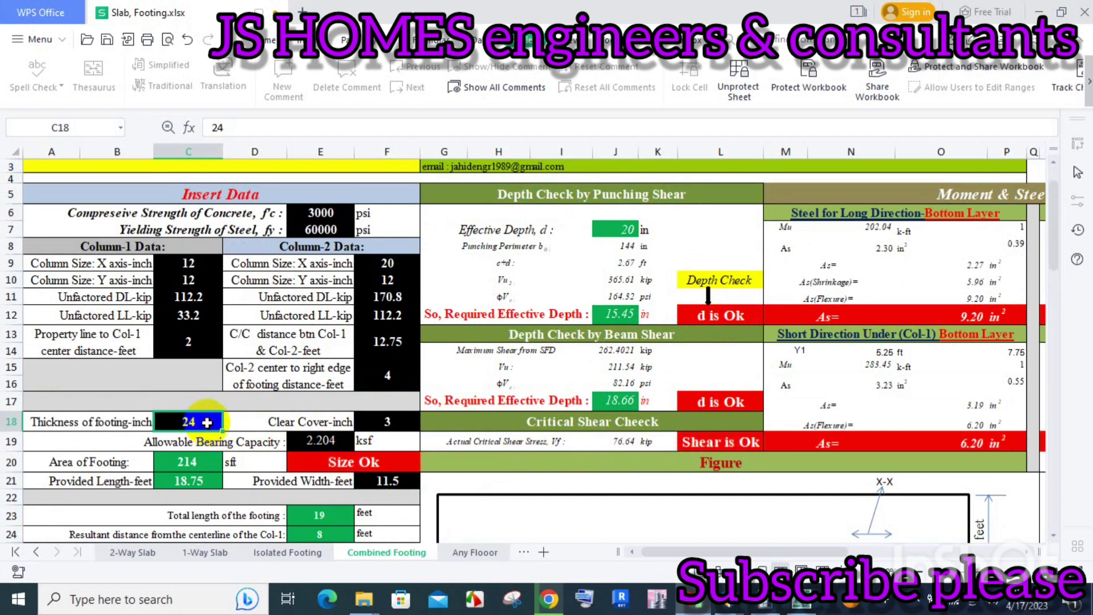
{"action": "type", "text": "20"}
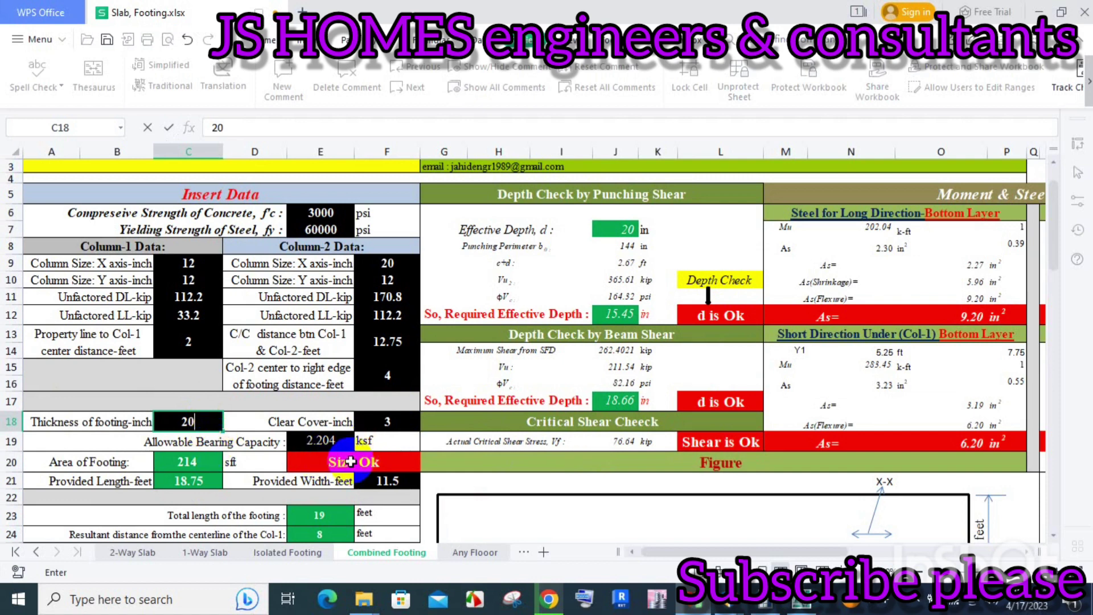
{"action": "key", "text": "Return"}
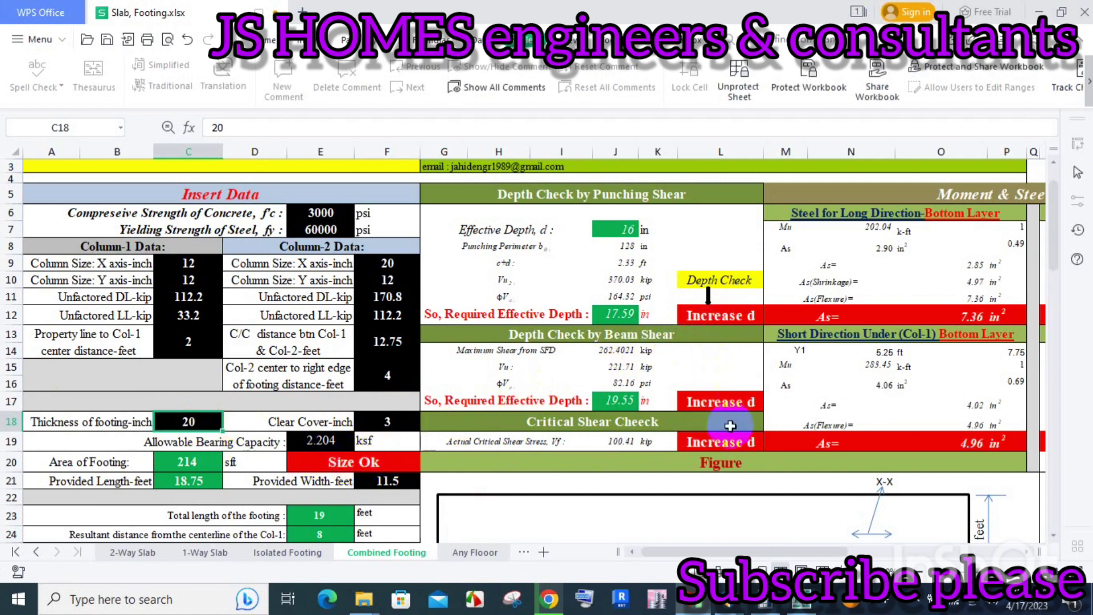
{"action": "left_click_drag", "start_coordinate": [224, 430], "coordinate": [182, 422]}
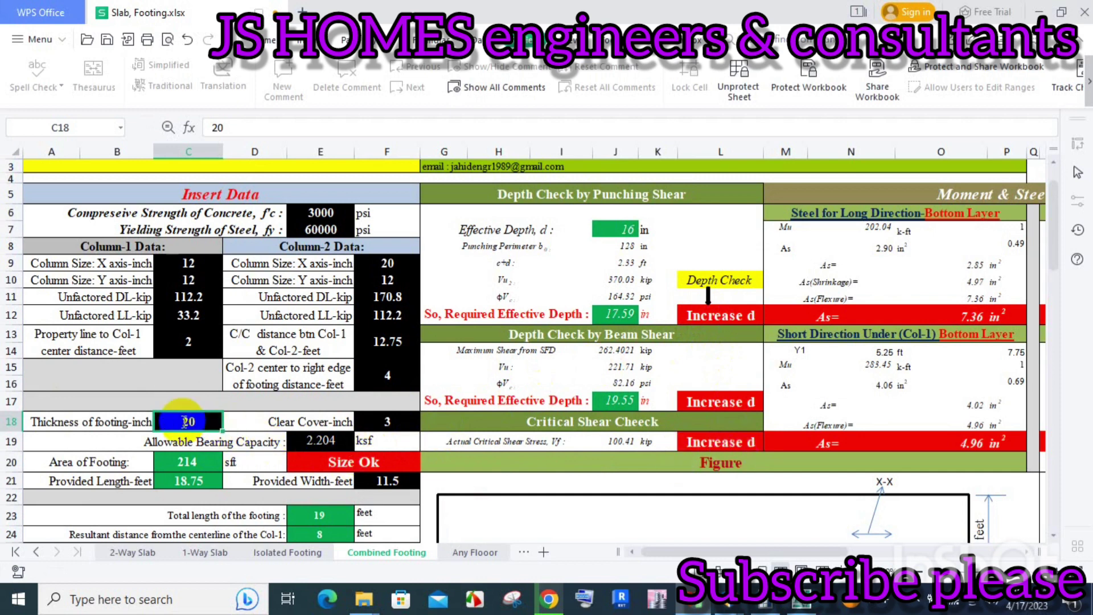
{"action": "type", "text": "22"}
{"action": "left_click", "coordinate": [393, 421]}
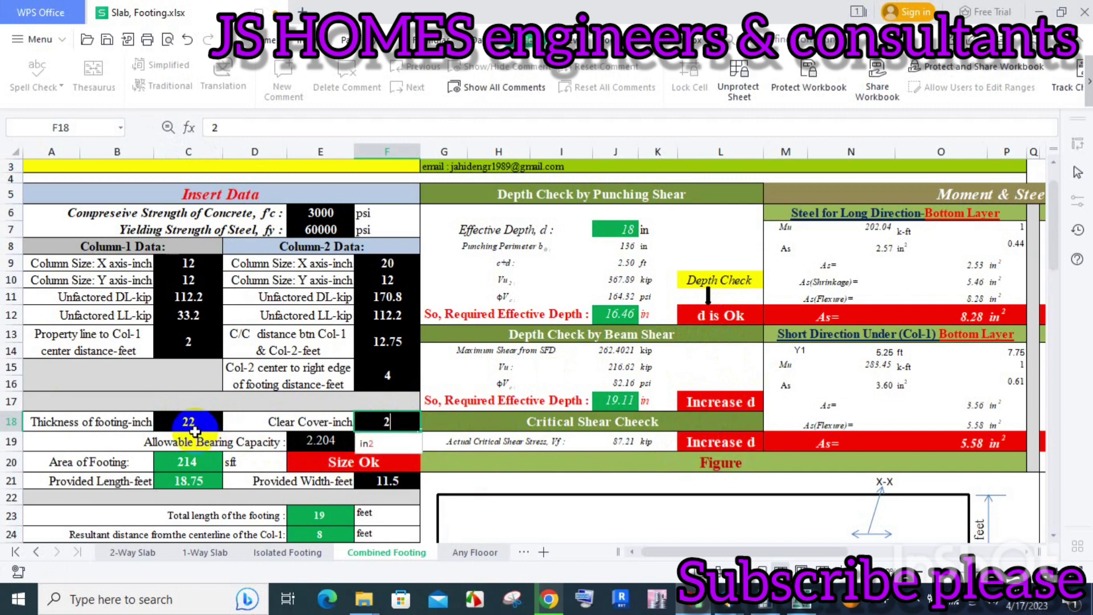
{"action": "type", "text": "24"}
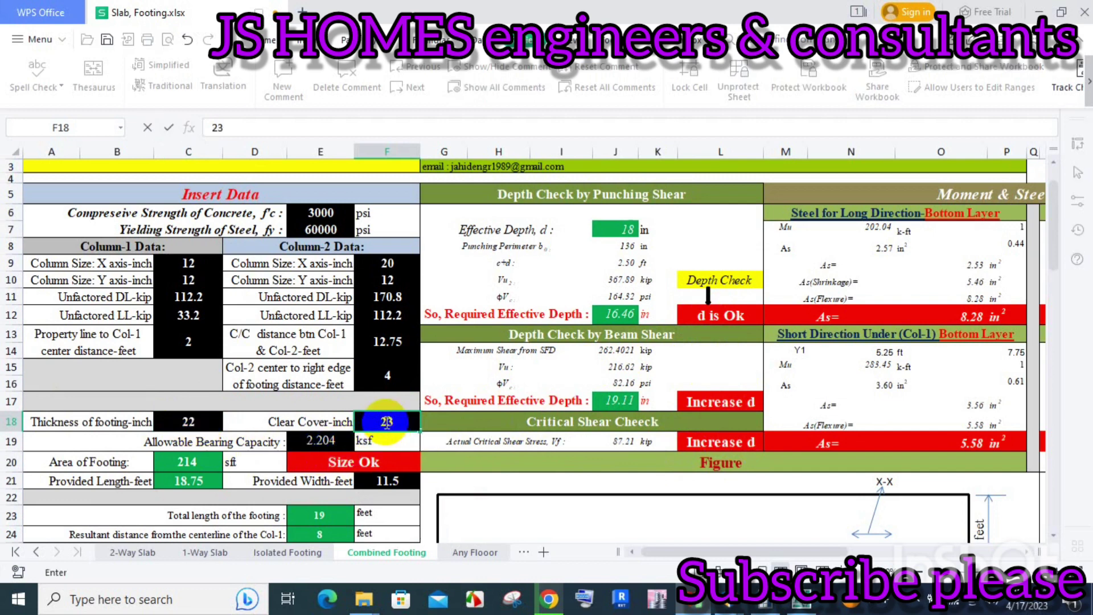
{"action": "left_click", "coordinate": [194, 422]}
{"action": "type", "text": "24"}
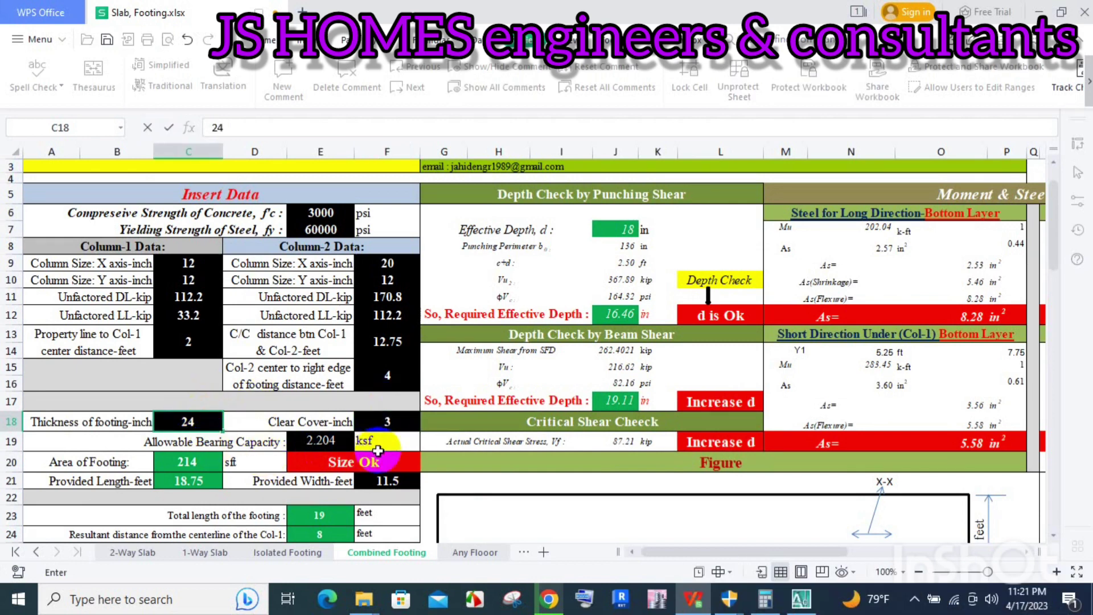
{"action": "left_click", "coordinate": [322, 442]}
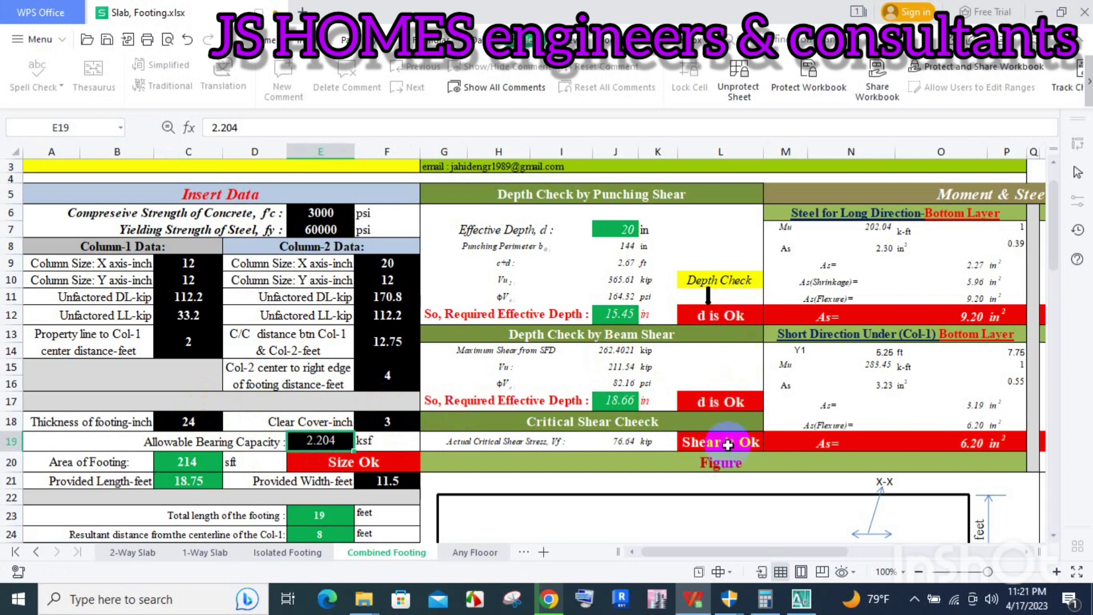
{"action": "scroll", "coordinate": [722, 299], "scroll_direction": "down", "scroll_amount": 1}
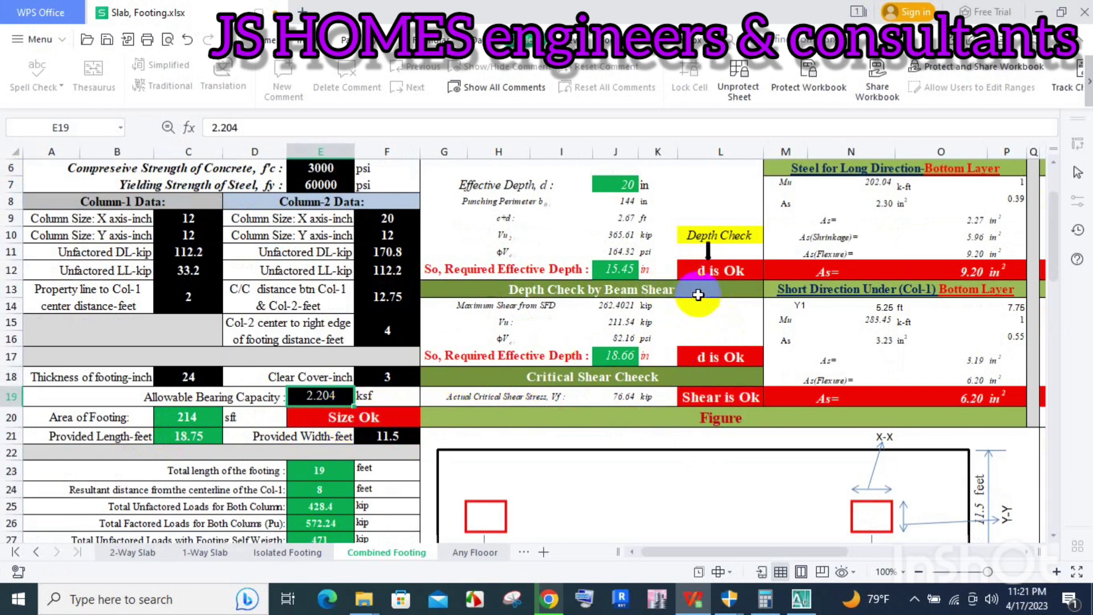
{"action": "left_click", "coordinate": [194, 376]}
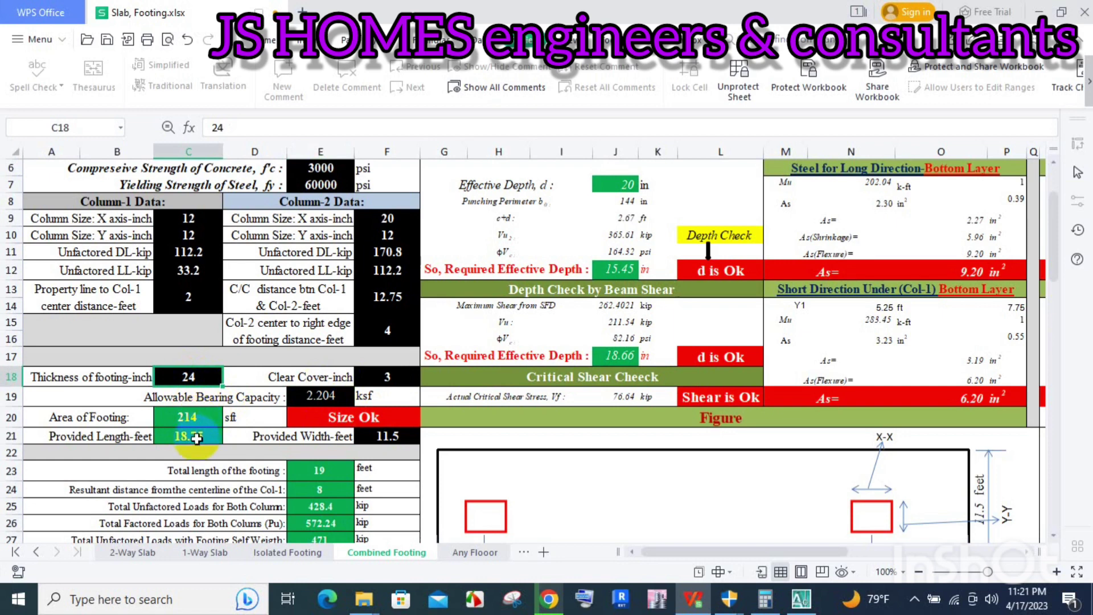
{"action": "left_click", "coordinate": [383, 437]}
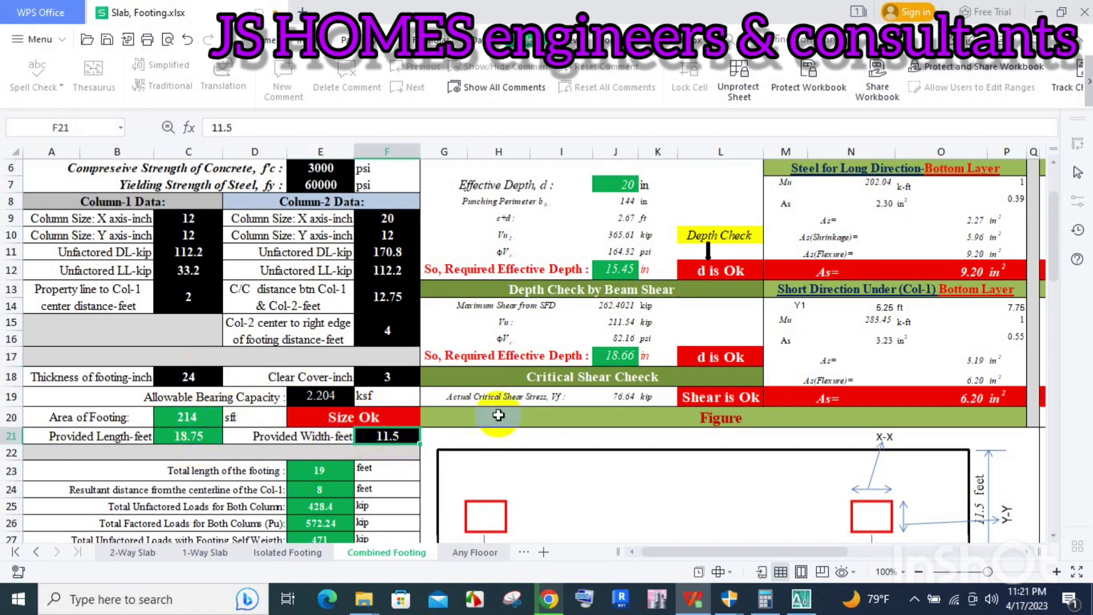
{"action": "left_click", "coordinate": [401, 439]}
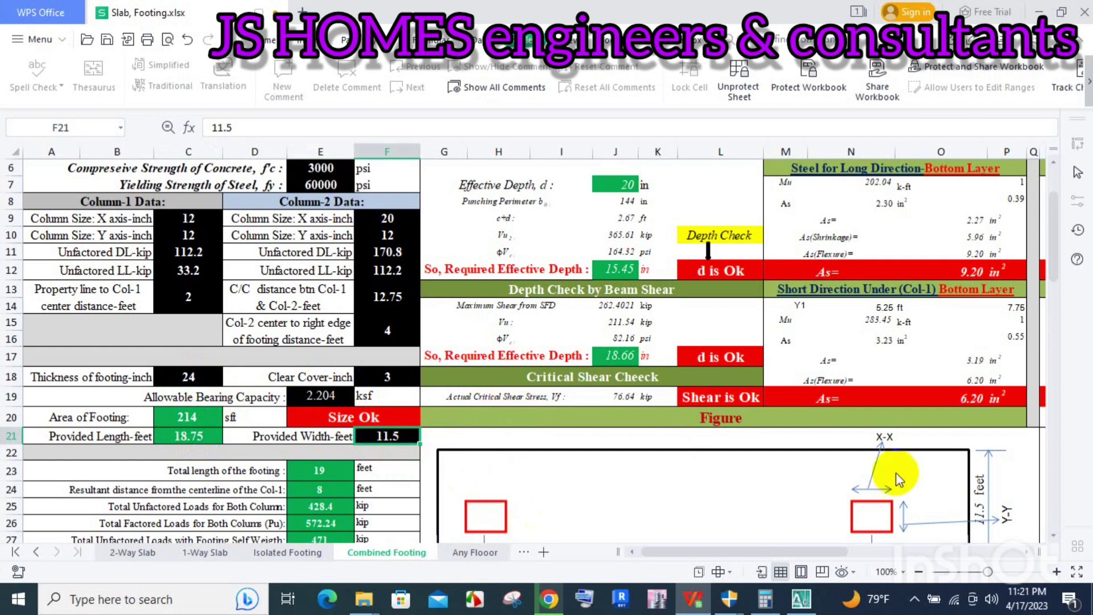
{"action": "scroll", "coordinate": [990, 399], "scroll_direction": "down", "scroll_amount": 2}
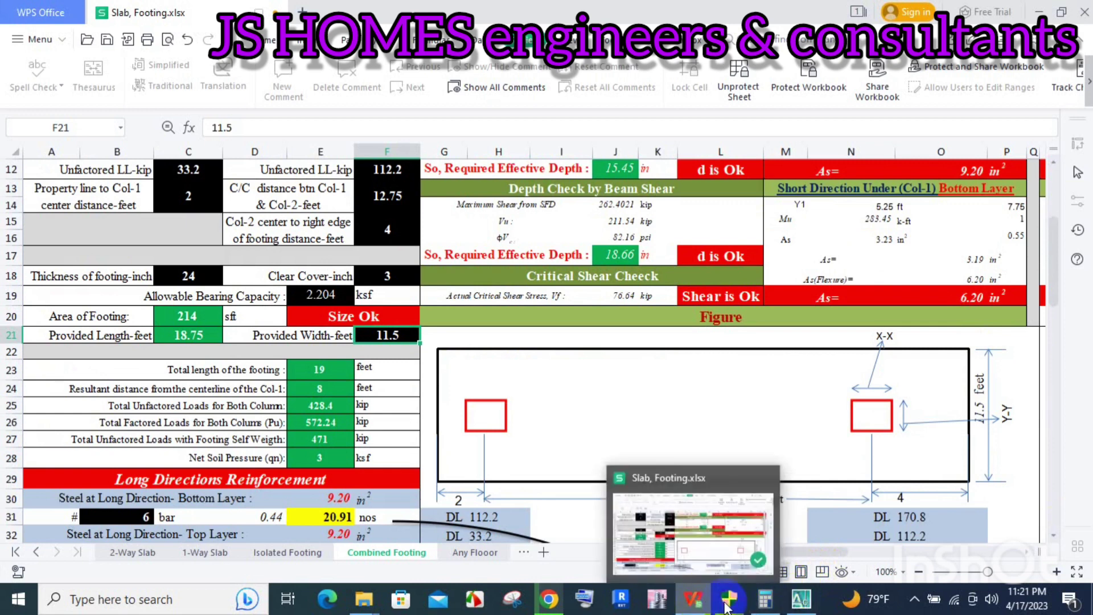
Step: Offset the lower horizontal grid line 6' to create a new line above the columns
{"action": "left_click", "coordinate": [802, 598]}
{"action": "scroll", "coordinate": [512, 353], "scroll_direction": "up", "scroll_amount": 1}
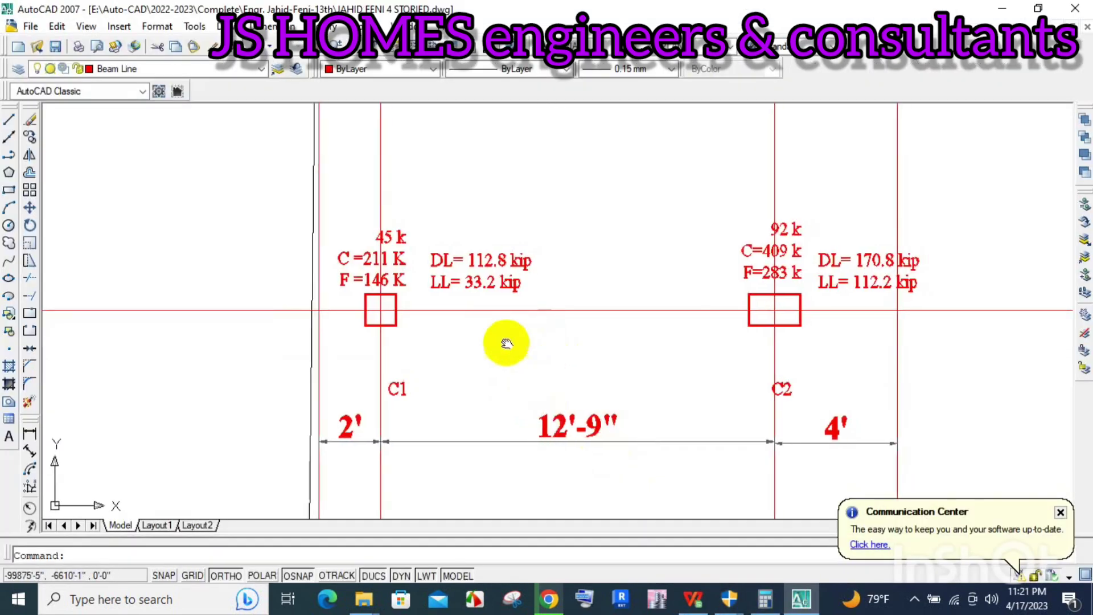
{"action": "scroll", "coordinate": [501, 345], "scroll_direction": "down", "scroll_amount": 1}
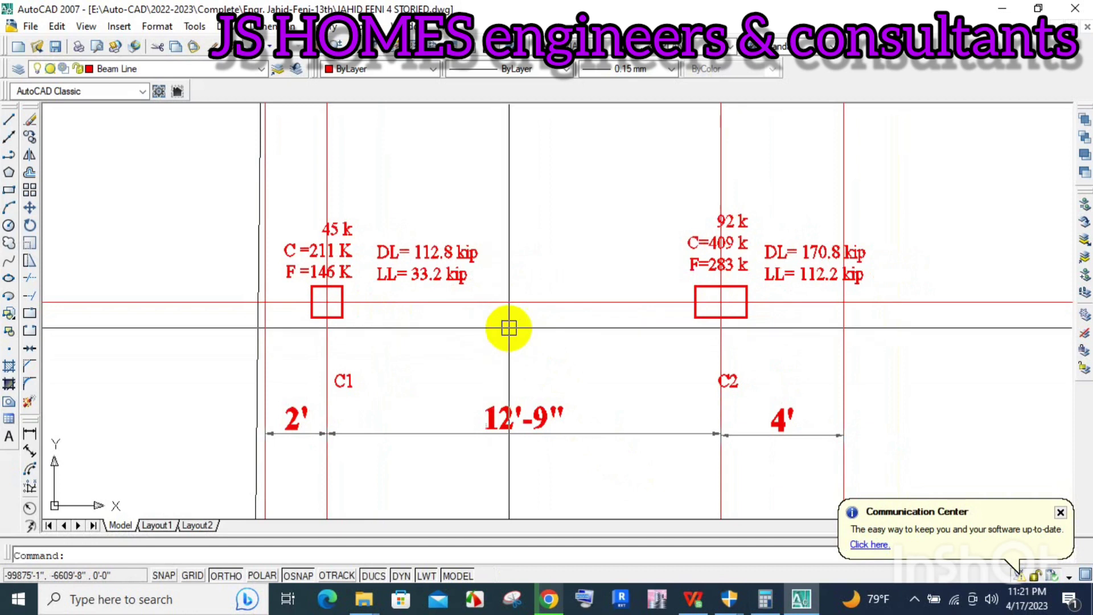
{"action": "type", "text": "o"}
{"action": "key", "text": "Return"}
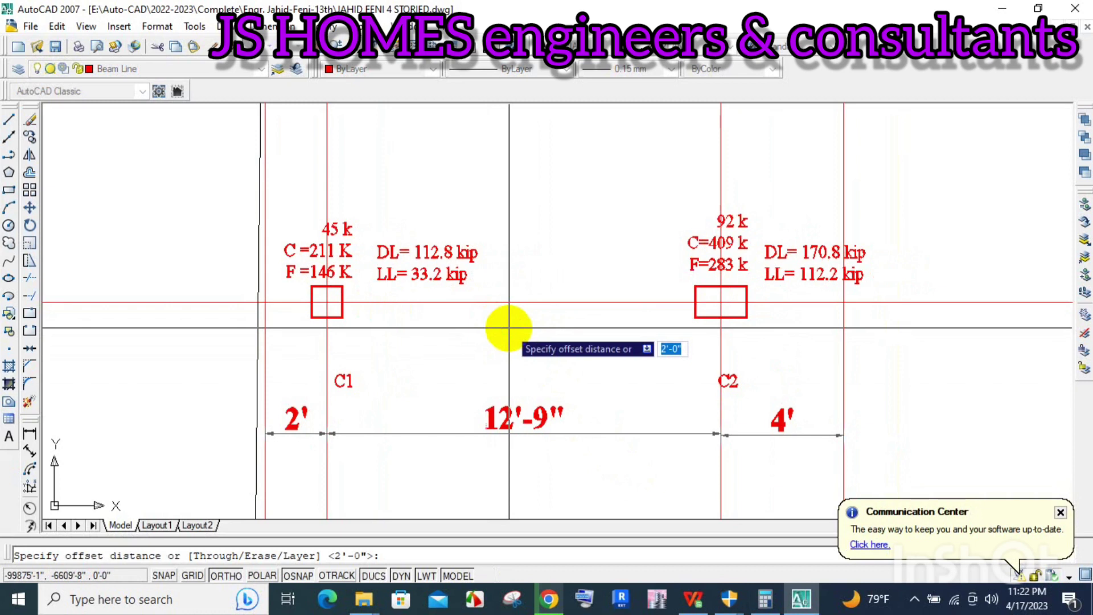
{"action": "type", "text": "69"}
{"action": "key", "text": "Return"}
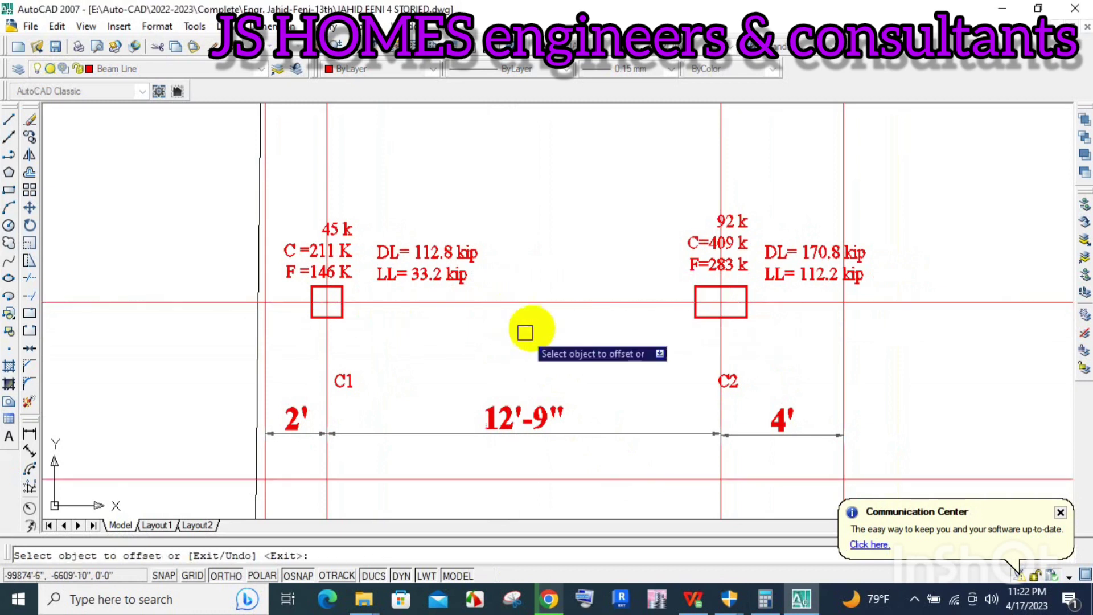
{"action": "left_click", "coordinate": [525, 303]}
{"action": "left_click", "coordinate": [550, 204]}
{"action": "key", "text": "Return"}
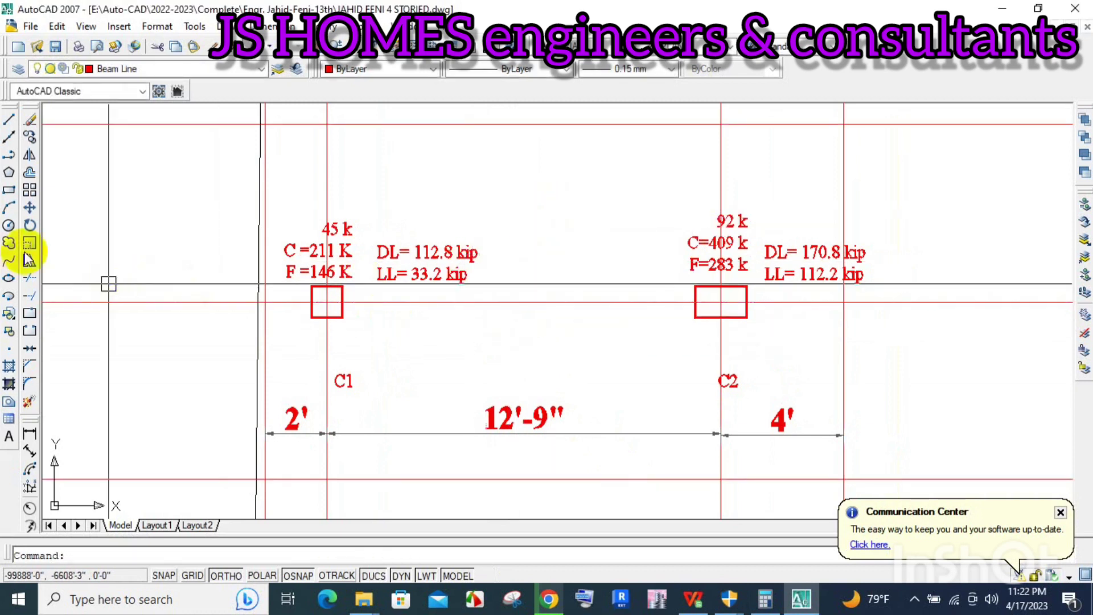
Step: Draw a rectangle outlining the footing around C1 and C2, snapping its right corners to the grid
{"action": "type", "text": "rec"}
{"action": "key", "text": "Return"}
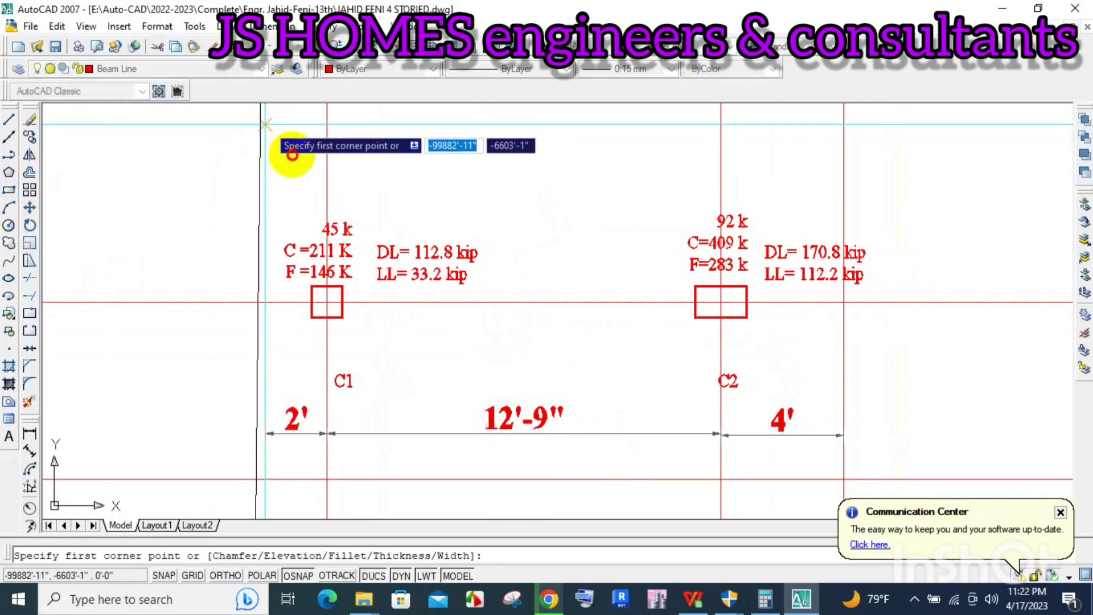
{"action": "left_click", "coordinate": [262, 125]}
{"action": "left_click", "coordinate": [835, 476]}
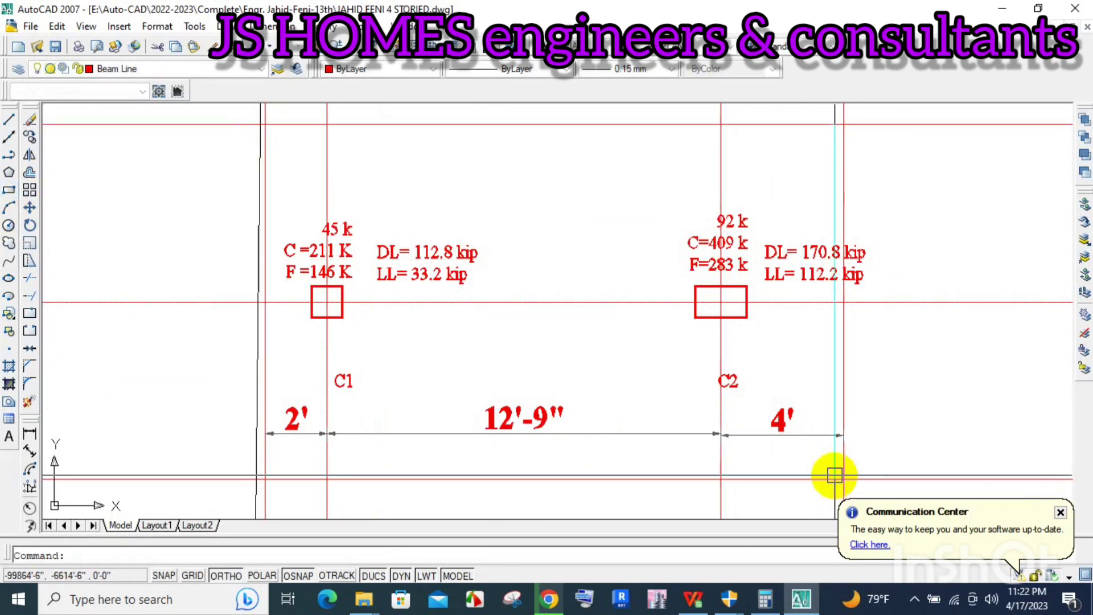
{"action": "left_click", "coordinate": [835, 391]}
{"action": "left_click", "coordinate": [835, 478]}
{"action": "left_click", "coordinate": [845, 479]}
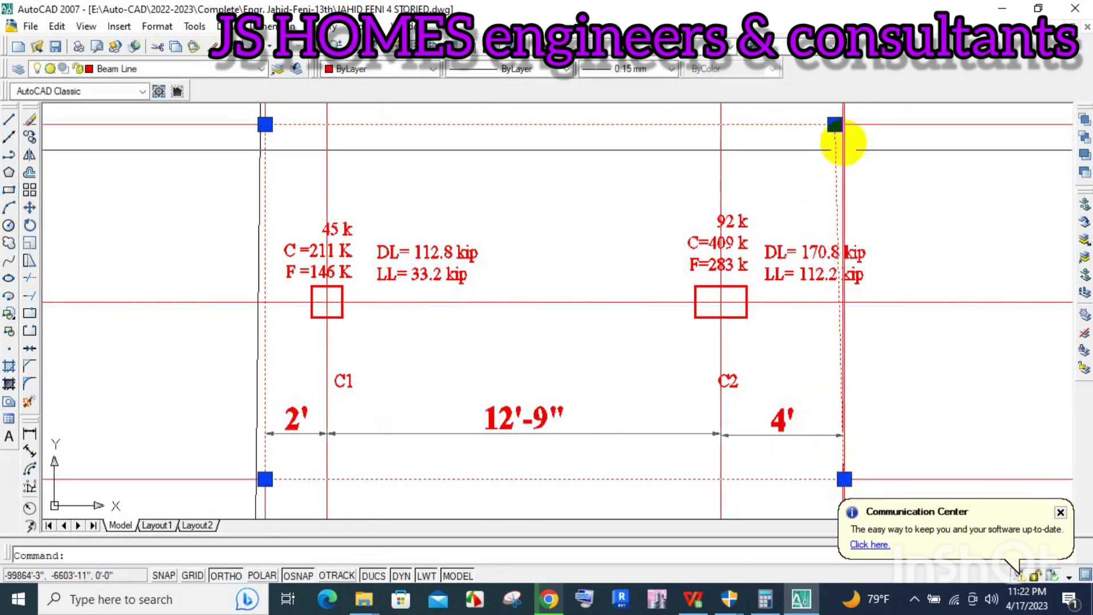
{"action": "left_click", "coordinate": [835, 125]}
{"action": "left_click", "coordinate": [843, 124]}
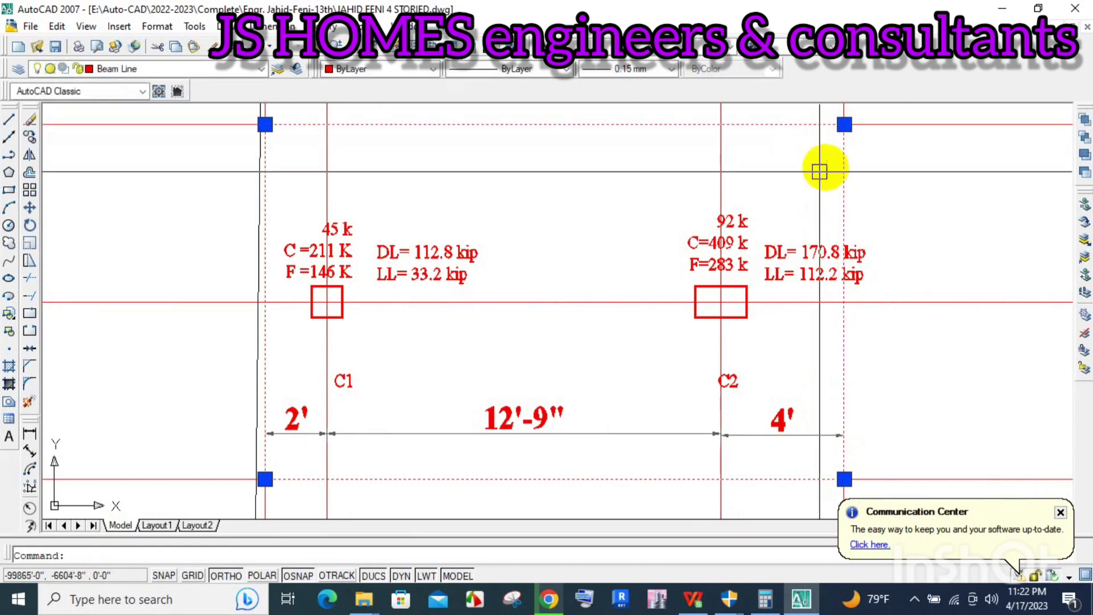
{"action": "key", "text": "Escape"}
{"action": "scroll", "coordinate": [608, 260], "scroll_direction": "down", "scroll_amount": 2}
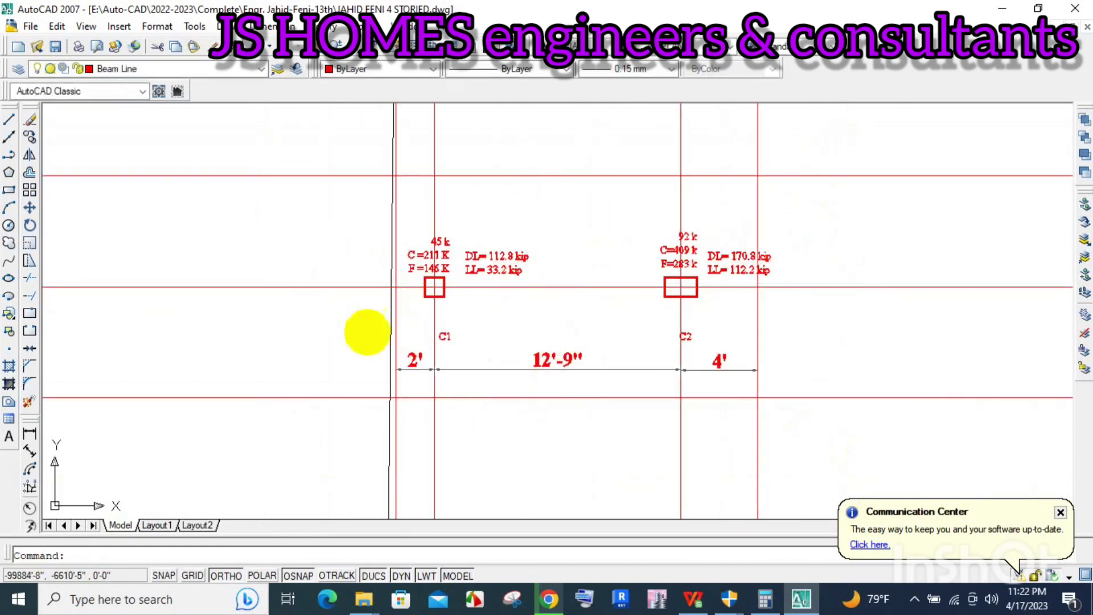
Step: Pan and zoom the plan to frame the whole footing around columns C1 and C2
{"action": "scroll", "coordinate": [367, 329], "scroll_direction": "down", "scroll_amount": 2}
{"action": "scroll", "coordinate": [461, 337], "scroll_direction": "down", "scroll_amount": 2}
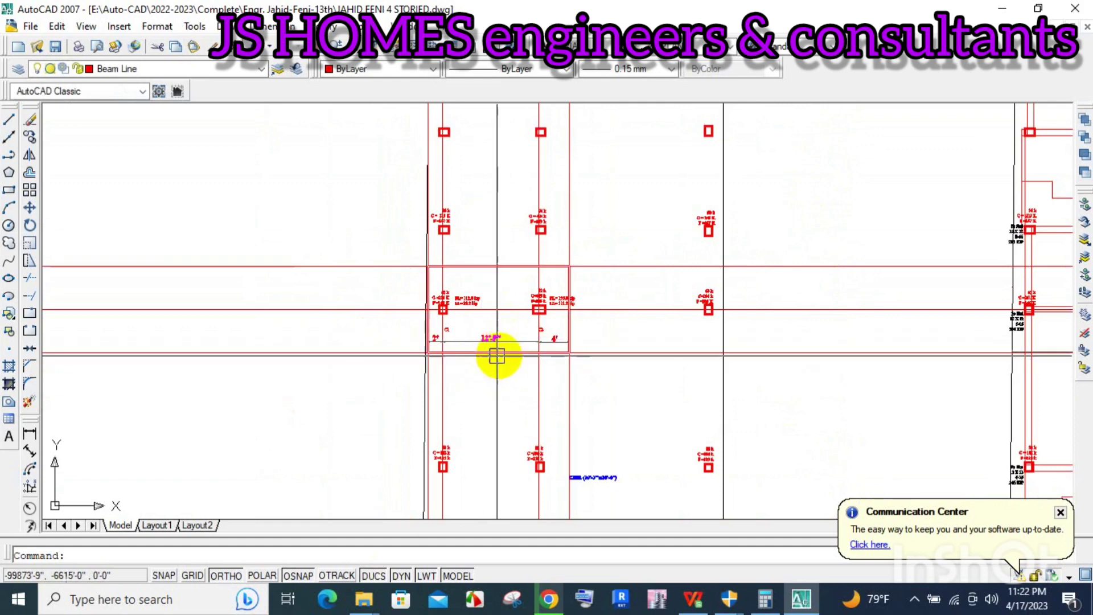
{"action": "left_click_drag", "start_coordinate": [495, 358], "coordinate": [499, 290]}
{"action": "scroll", "coordinate": [491, 244], "scroll_direction": "up", "scroll_amount": 2}
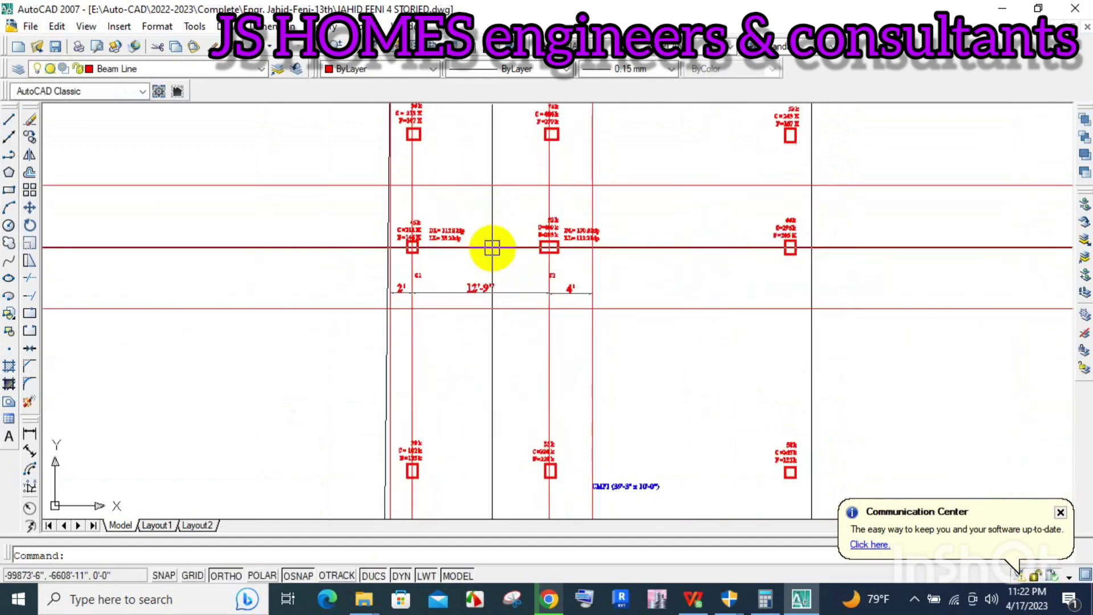
{"action": "scroll", "coordinate": [479, 211], "scroll_direction": "up", "scroll_amount": 2}
{"action": "scroll", "coordinate": [415, 239], "scroll_direction": "up", "scroll_amount": 2}
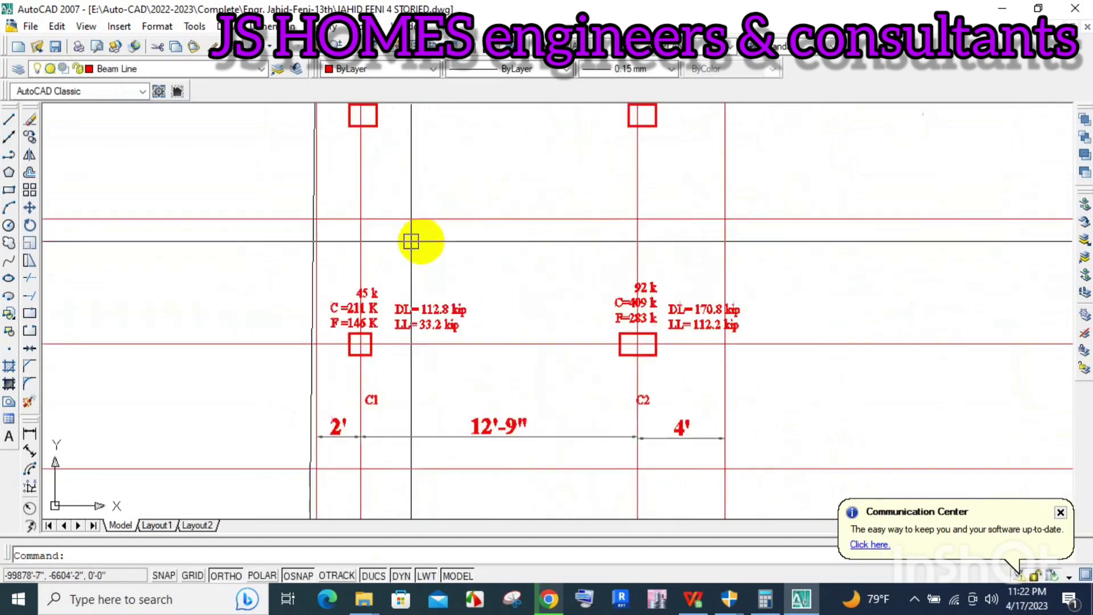
{"action": "left_click_drag", "start_coordinate": [415, 239], "coordinate": [427, 390]}
{"action": "scroll", "coordinate": [424, 341], "scroll_direction": "down", "scroll_amount": 4}
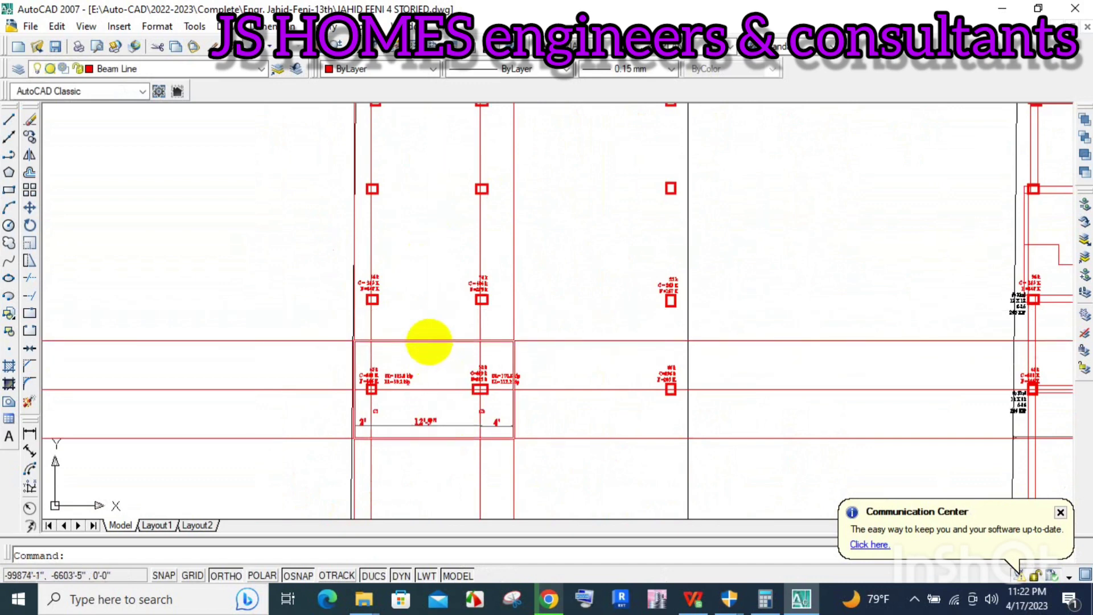
{"action": "scroll", "coordinate": [434, 341], "scroll_direction": "up", "scroll_amount": 3}
{"action": "scroll", "coordinate": [312, 387], "scroll_direction": "up", "scroll_amount": 1}
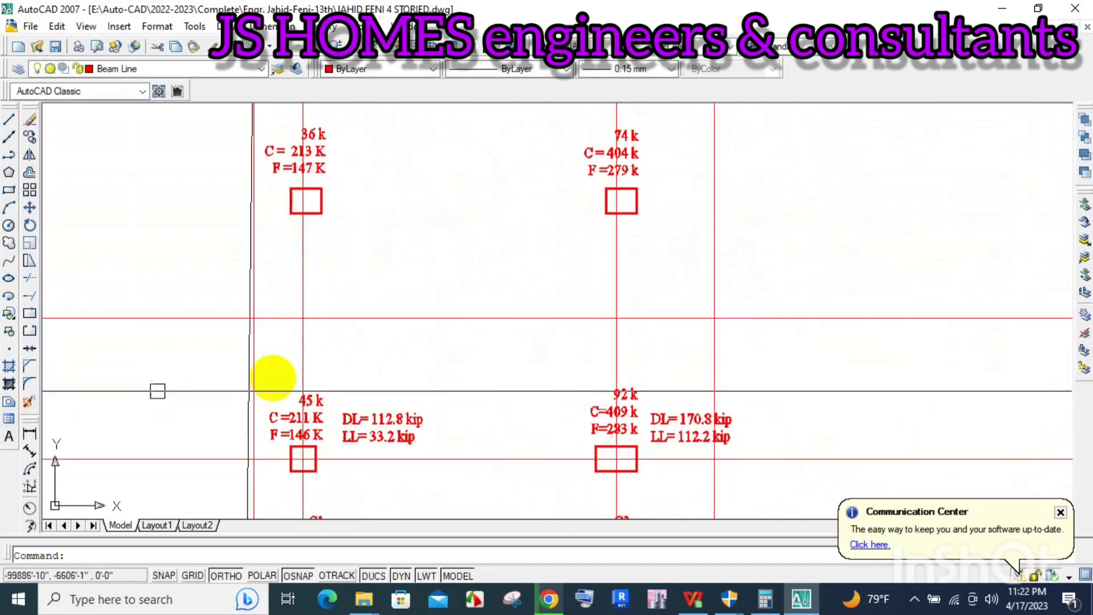
{"action": "key", "text": "l"}
{"action": "key", "text": "Return"}
{"action": "left_click", "coordinate": [315, 448]}
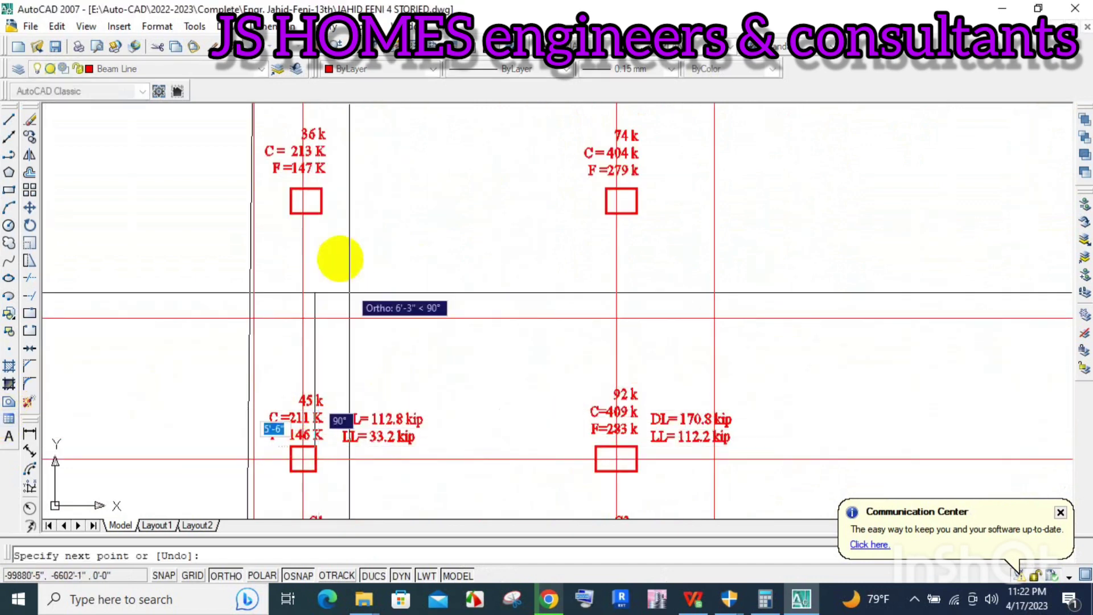
{"action": "key", "text": "Escape"}
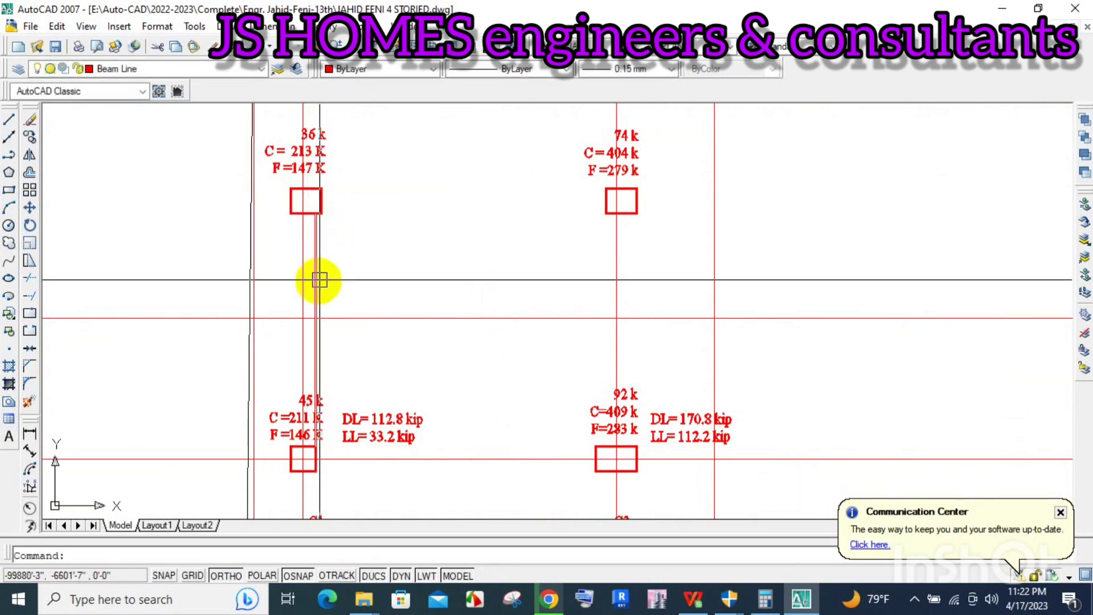
{"action": "key", "text": "Return"}
{"action": "scroll", "coordinate": [313, 320], "scroll_direction": "up", "scroll_amount": 2}
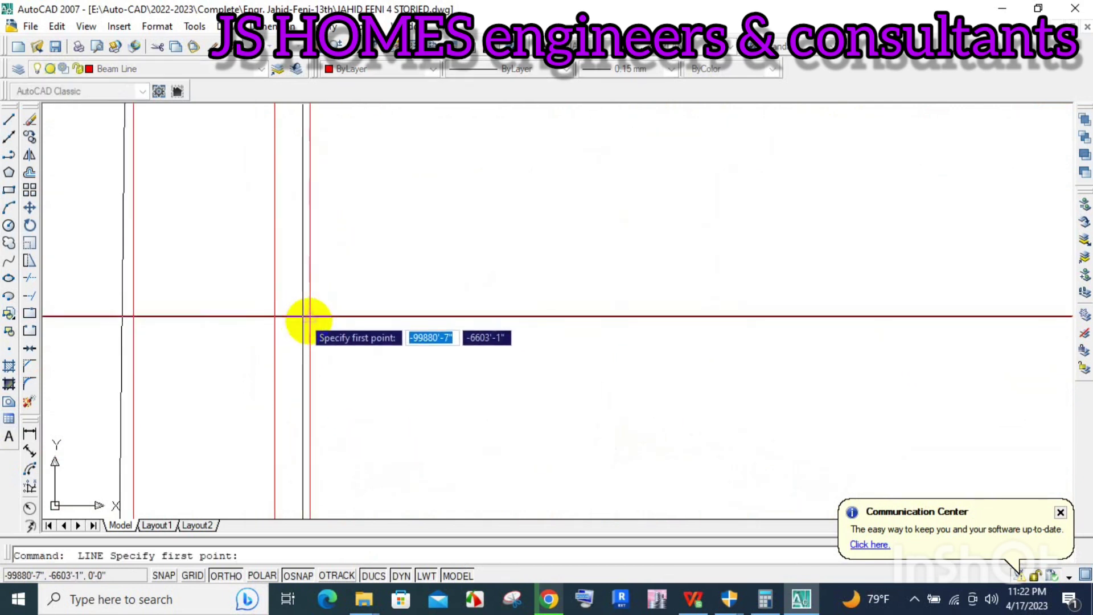
{"action": "scroll", "coordinate": [312, 316], "scroll_direction": "up", "scroll_amount": 1}
{"action": "scroll", "coordinate": [312, 316], "scroll_direction": "up", "scroll_amount": 2}
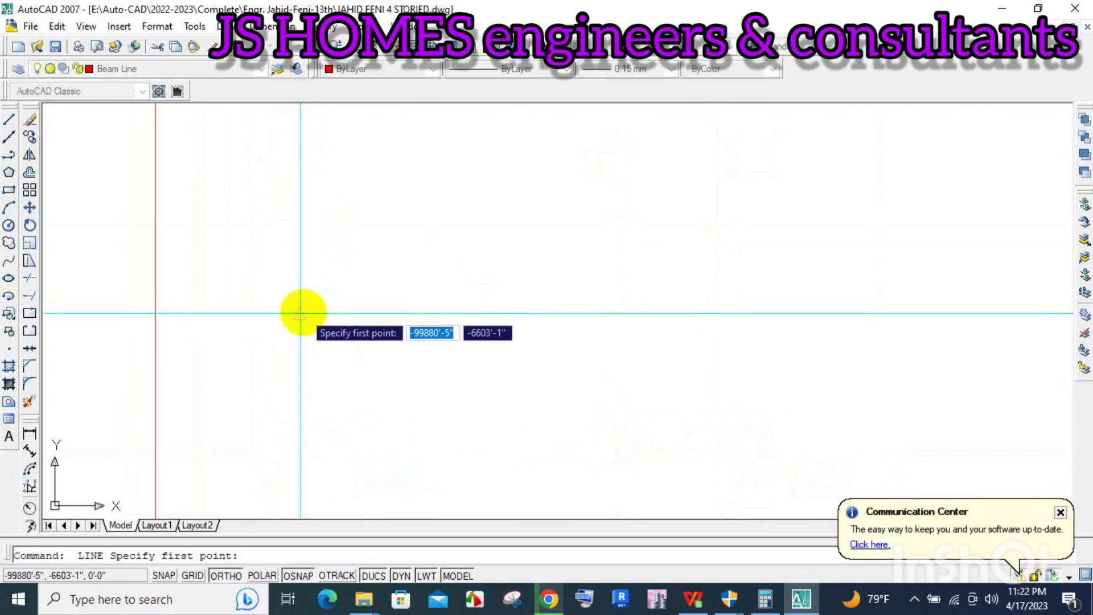
{"action": "scroll", "coordinate": [427, 269], "scroll_direction": "down", "scroll_amount": 2}
{"action": "scroll", "coordinate": [464, 278], "scroll_direction": "down", "scroll_amount": 2}
{"action": "key", "text": "Escape"}
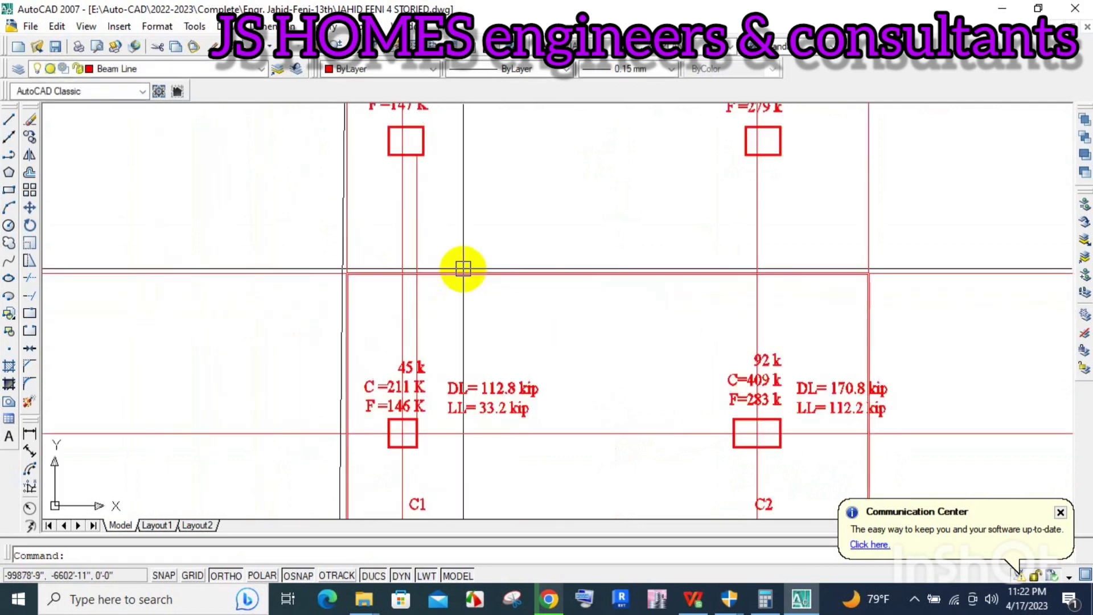
{"action": "scroll", "coordinate": [464, 279], "scroll_direction": "down", "scroll_amount": 2}
{"action": "left_click", "coordinate": [715, 307]}
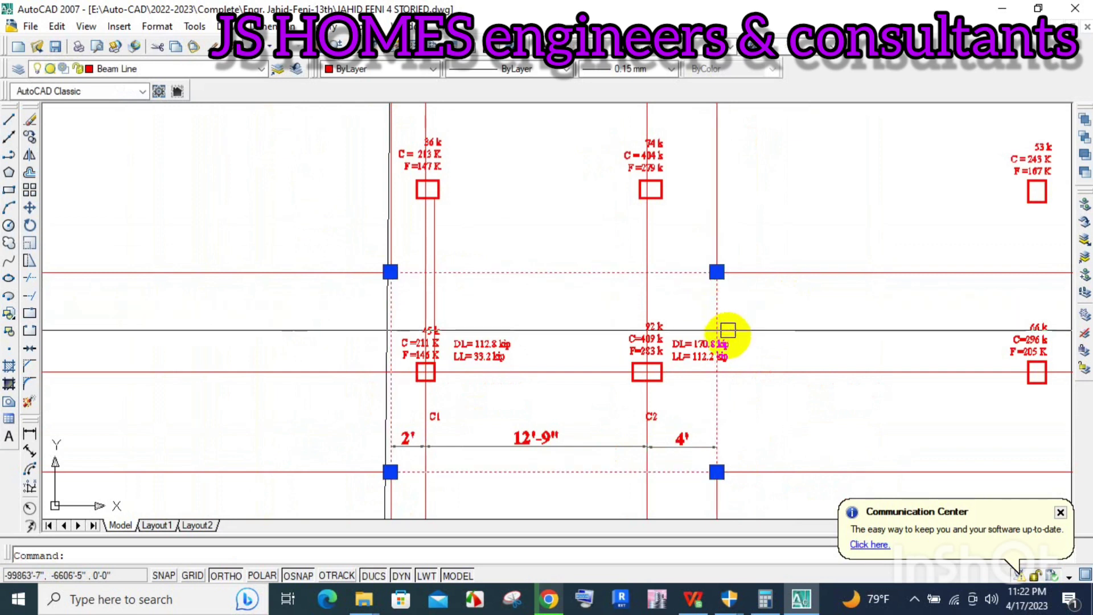
{"action": "key", "text": "Escape"}
{"action": "left_click_drag", "start_coordinate": [727, 426], "coordinate": [686, 345]}
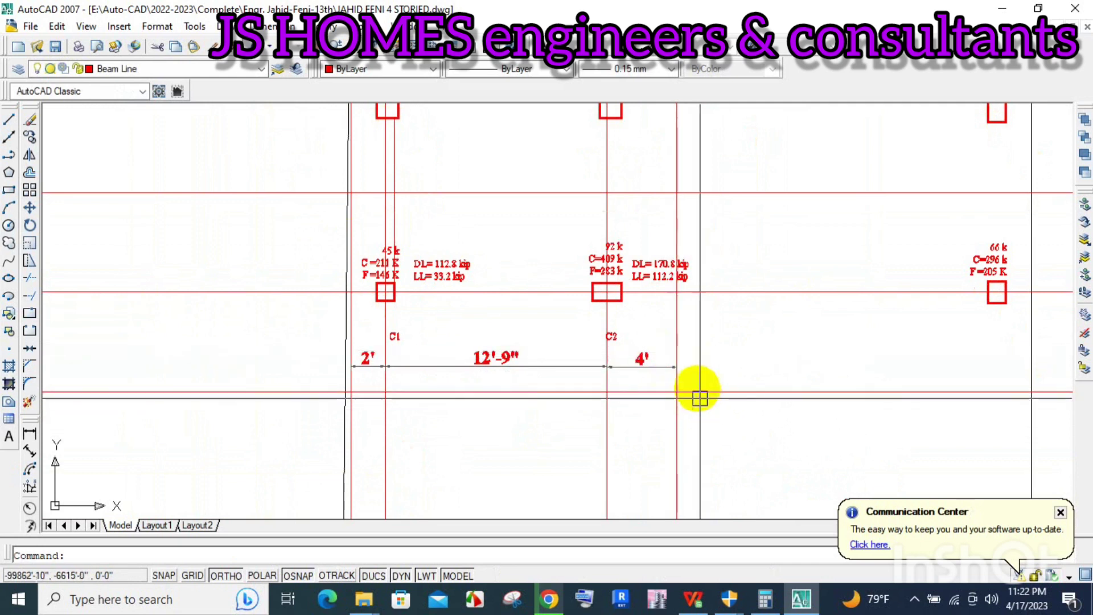
{"action": "left_click_drag", "start_coordinate": [700, 385], "coordinate": [691, 362]}
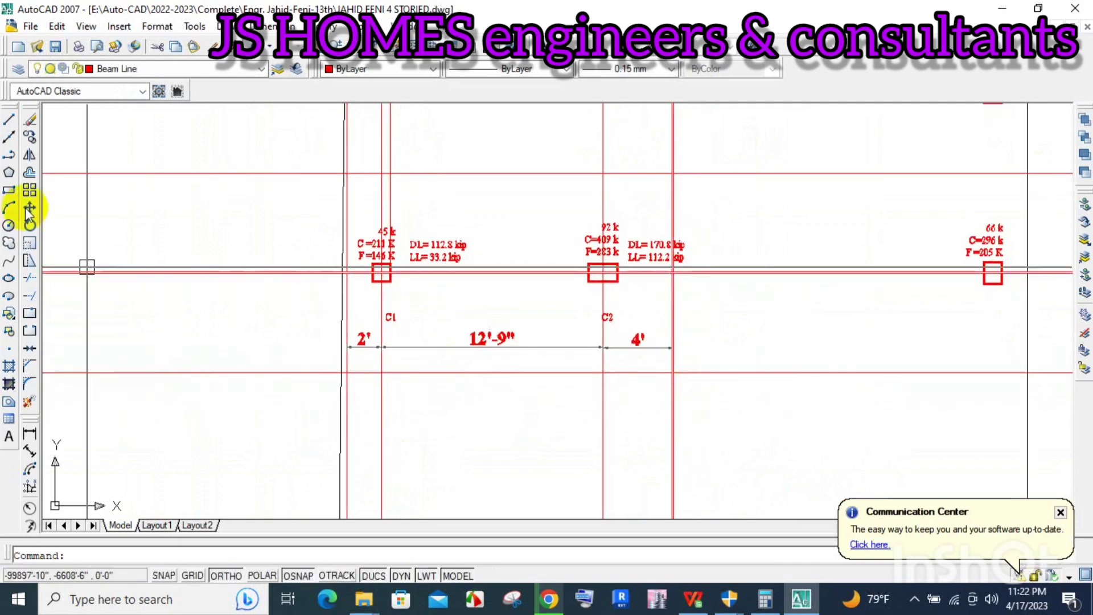
Step: Stretch the footing's right edge 12 inches outward so it sits 5' beyond C2, then return to the spreadsheet
{"action": "left_click", "coordinate": [32, 261]}
{"action": "left_click", "coordinate": [719, 410]}
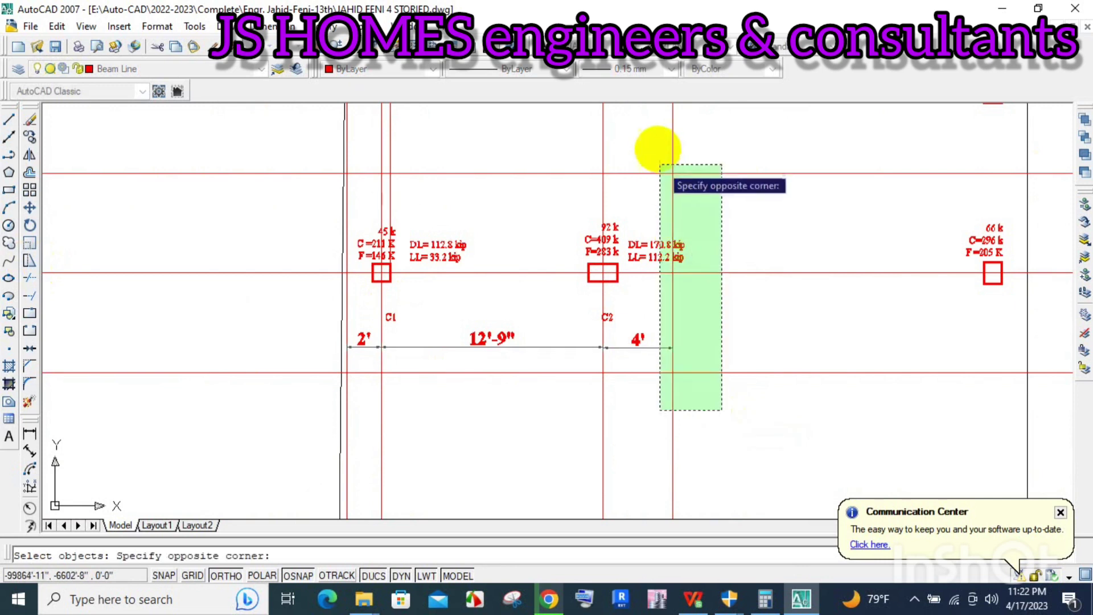
{"action": "left_click", "coordinate": [659, 151]}
{"action": "key", "text": "Return"}
{"action": "left_click", "coordinate": [725, 139]}
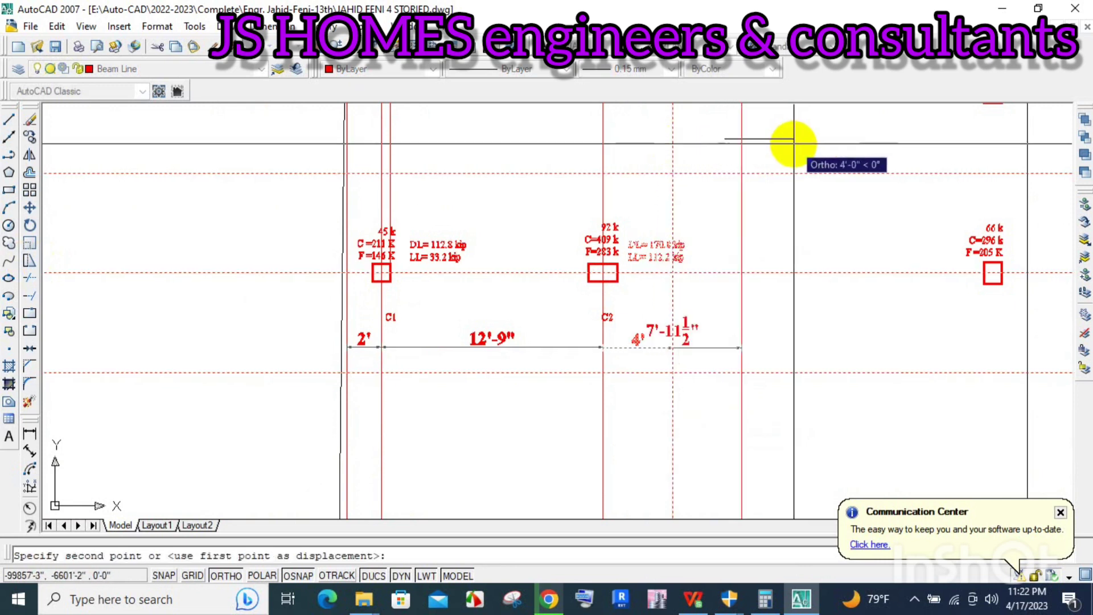
{"action": "type", "text": "12"}
{"action": "key", "text": "Return"}
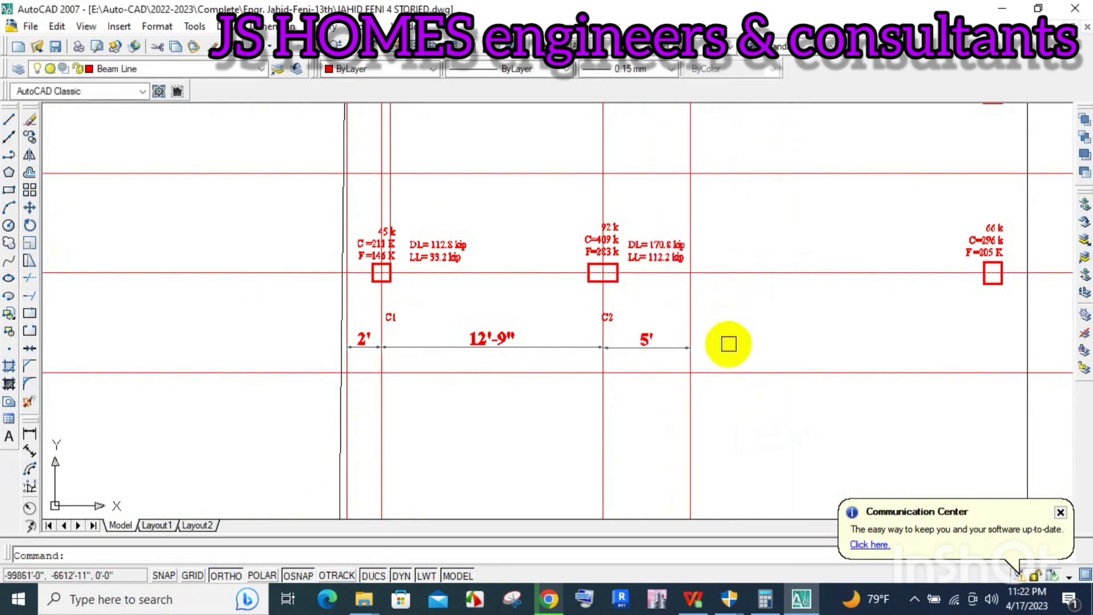
{"action": "left_click", "coordinate": [723, 604]}
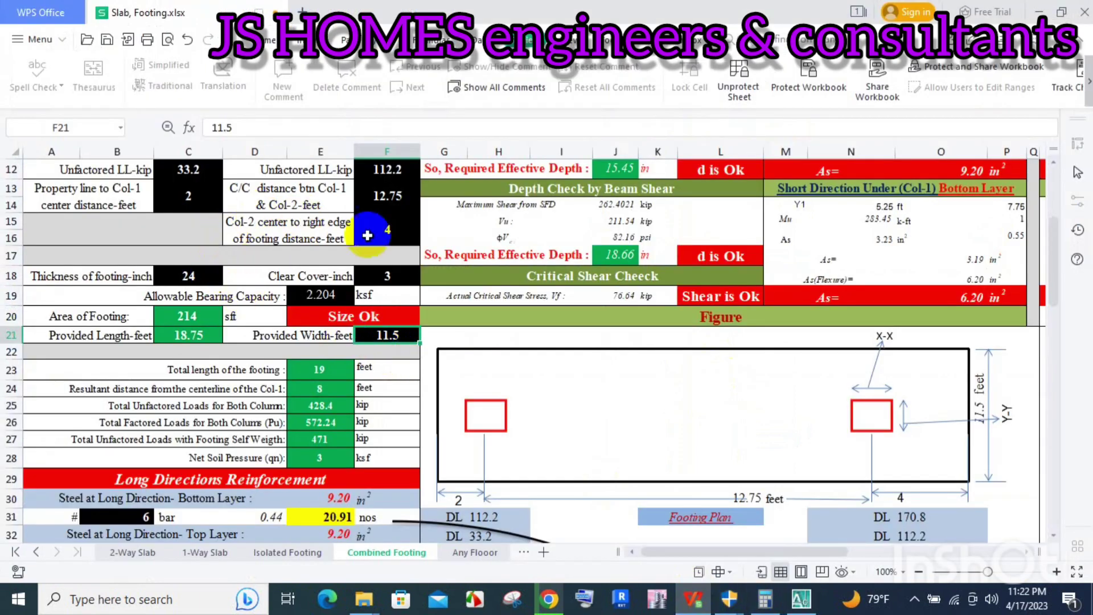
Step: Set the Col-2 to right edge distance in F15 to 5 ft
{"action": "left_click", "coordinate": [389, 230]}
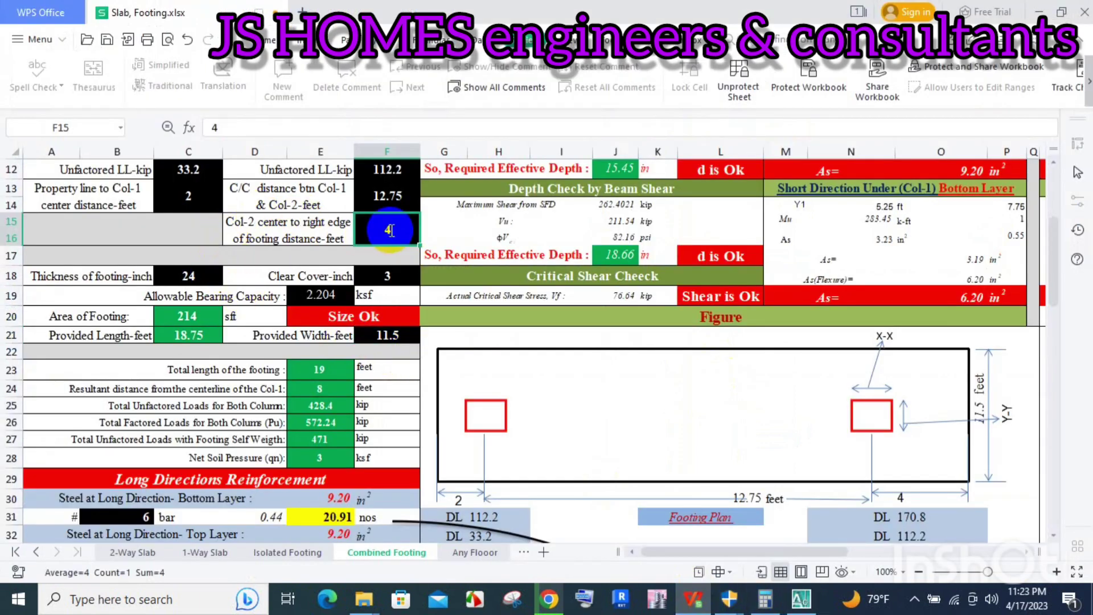
{"action": "type", "text": "5"}
{"action": "left_click", "coordinate": [387, 275]}
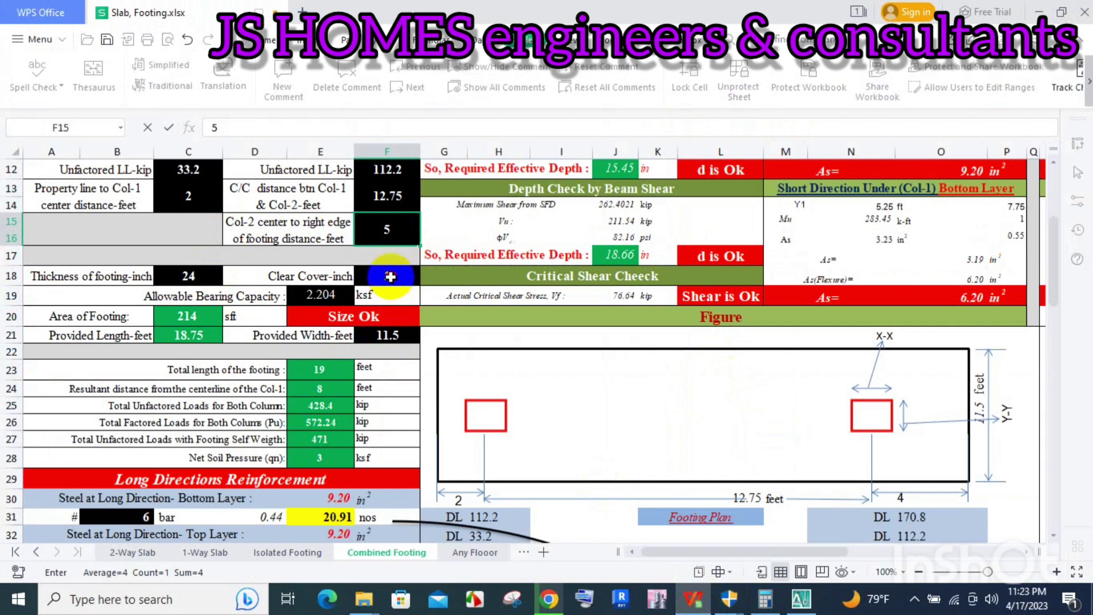
Step: Change the provided width in F21 from 11.5 to 11, then to 10.83 ft
{"action": "left_click", "coordinate": [385, 337]}
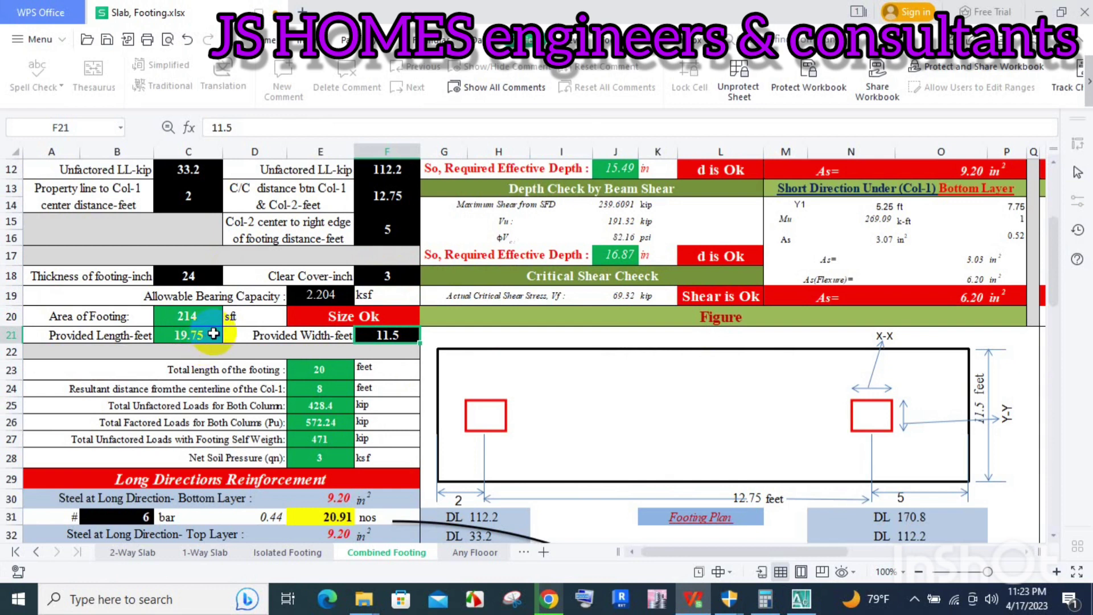
{"action": "double_click", "coordinate": [383, 337]}
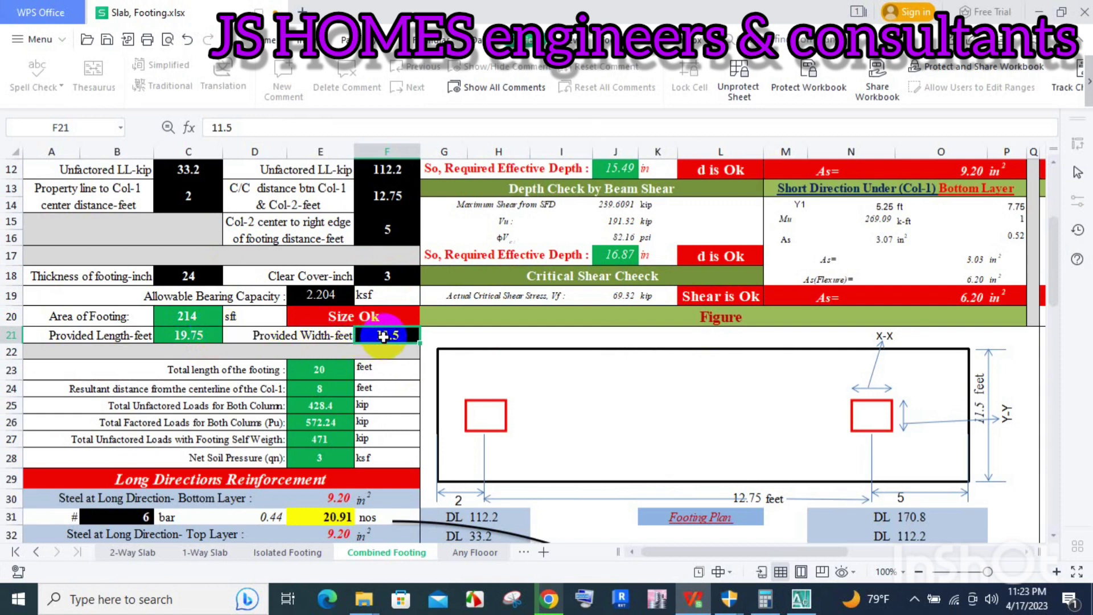
{"action": "type", "text": "11"}
{"action": "left_click", "coordinate": [321, 294]}
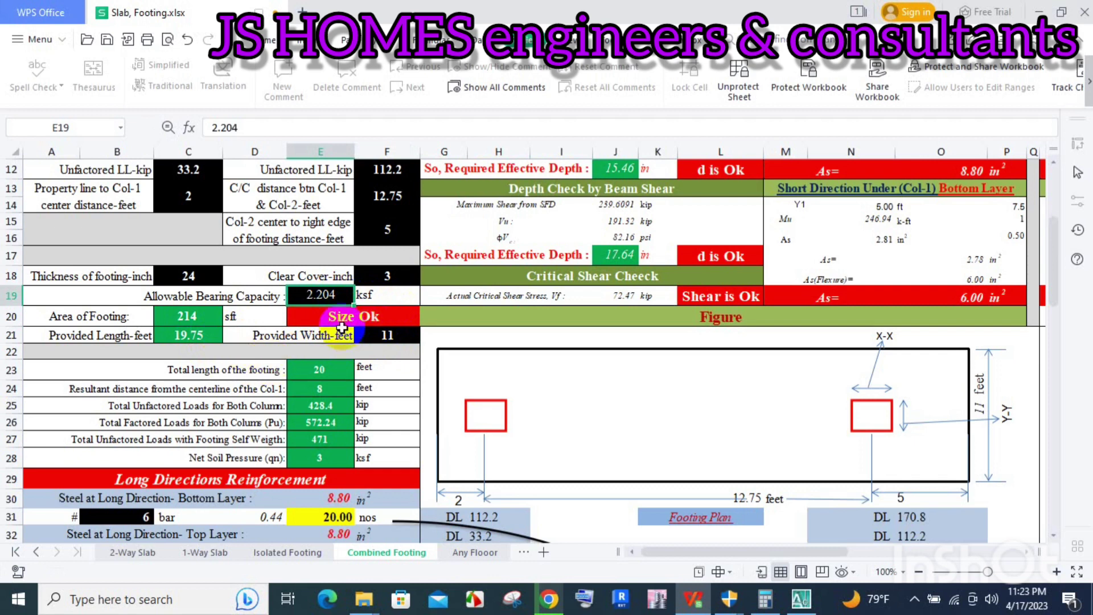
{"action": "left_click", "coordinate": [415, 337]}
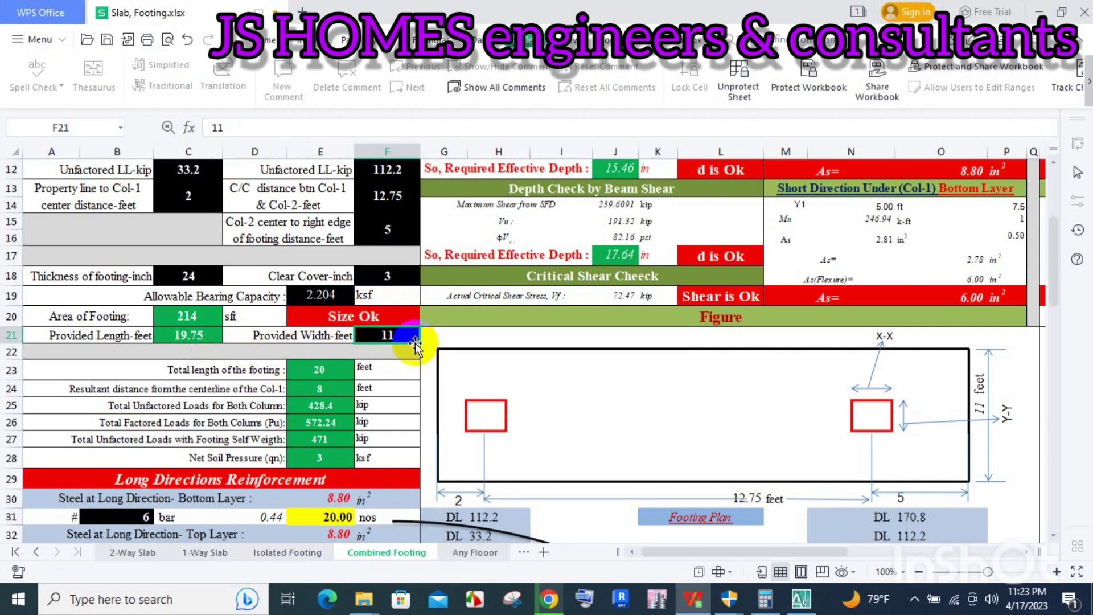
{"action": "type", "text": "10.83"}
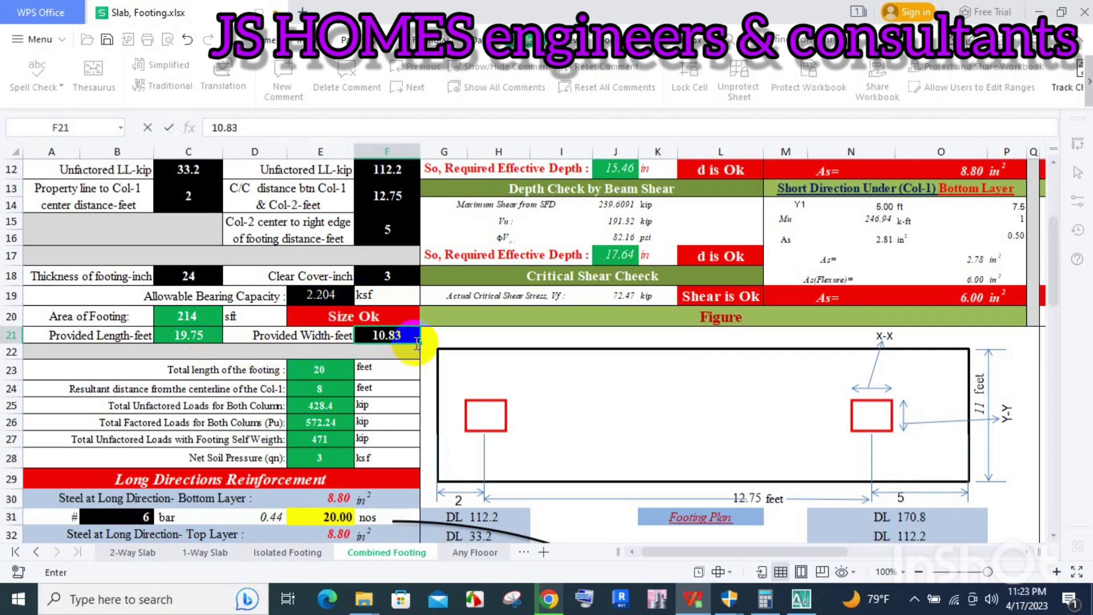
{"action": "key", "text": "Return"}
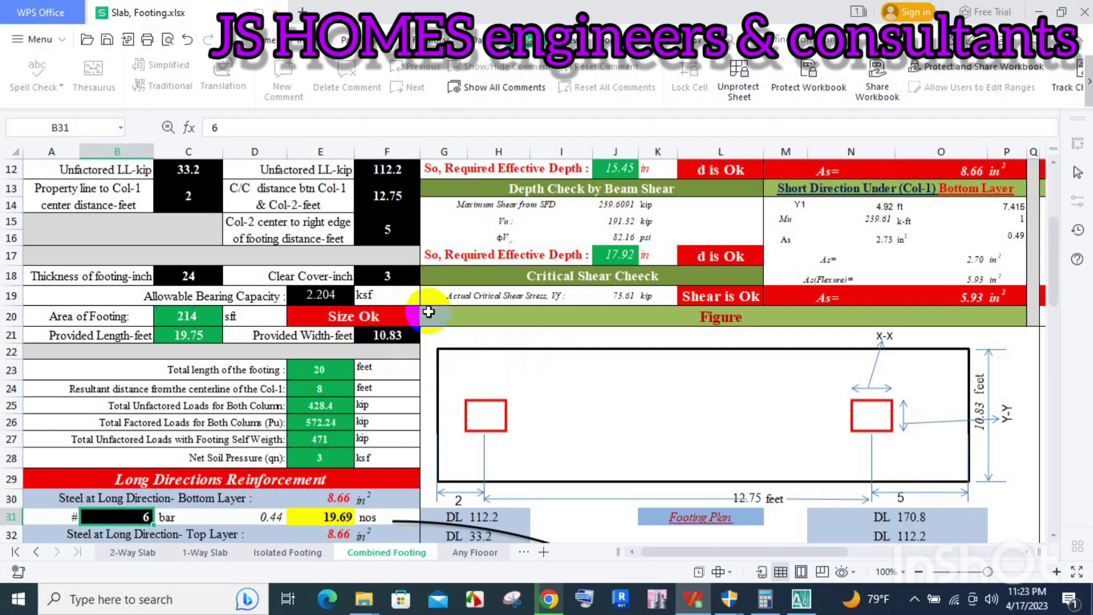
Step: Erase the old long-edge lines and offset the centre line to new edges above and below the columns
{"action": "left_click", "coordinate": [803, 606]}
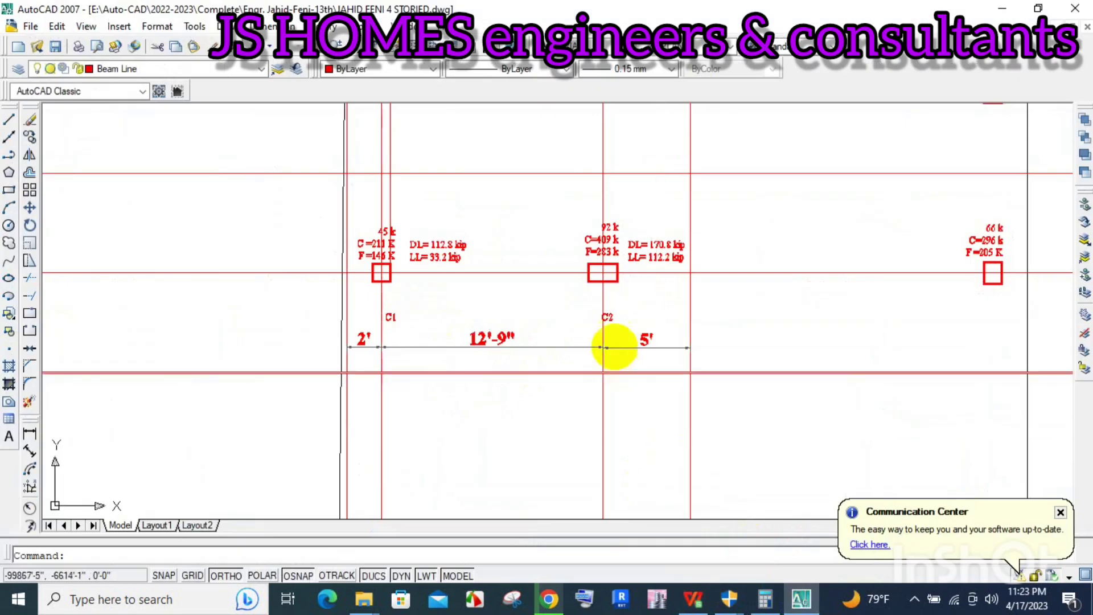
{"action": "scroll", "coordinate": [598, 330], "scroll_direction": "down", "scroll_amount": 3}
{"action": "scroll", "coordinate": [607, 320], "scroll_direction": "up", "scroll_amount": 4}
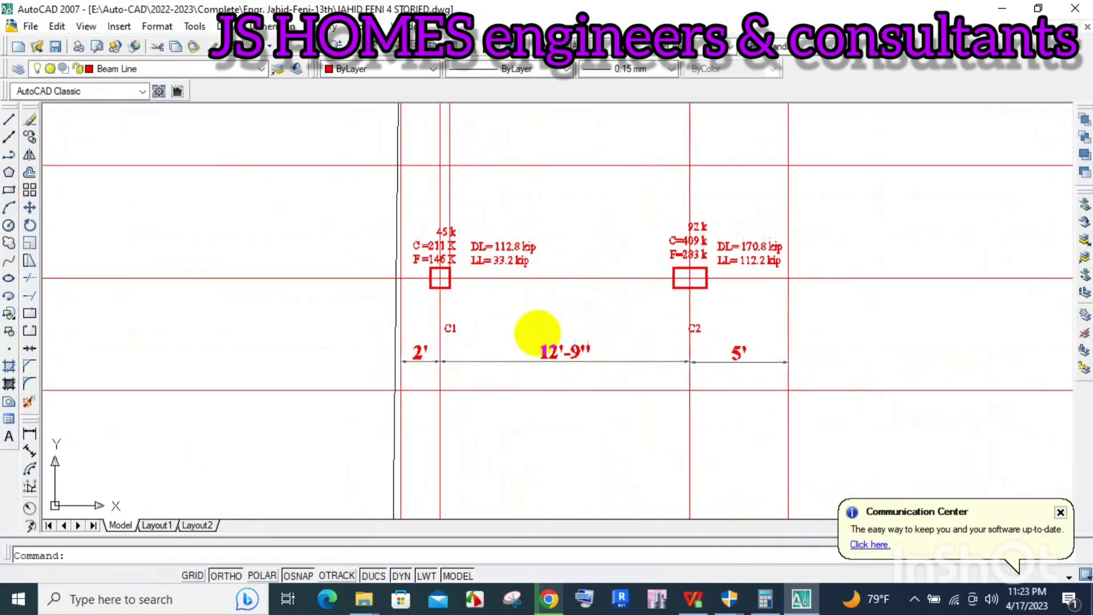
{"action": "left_click", "coordinate": [310, 390]}
{"action": "left_click", "coordinate": [299, 226]}
{"action": "left_click", "coordinate": [254, 157]}
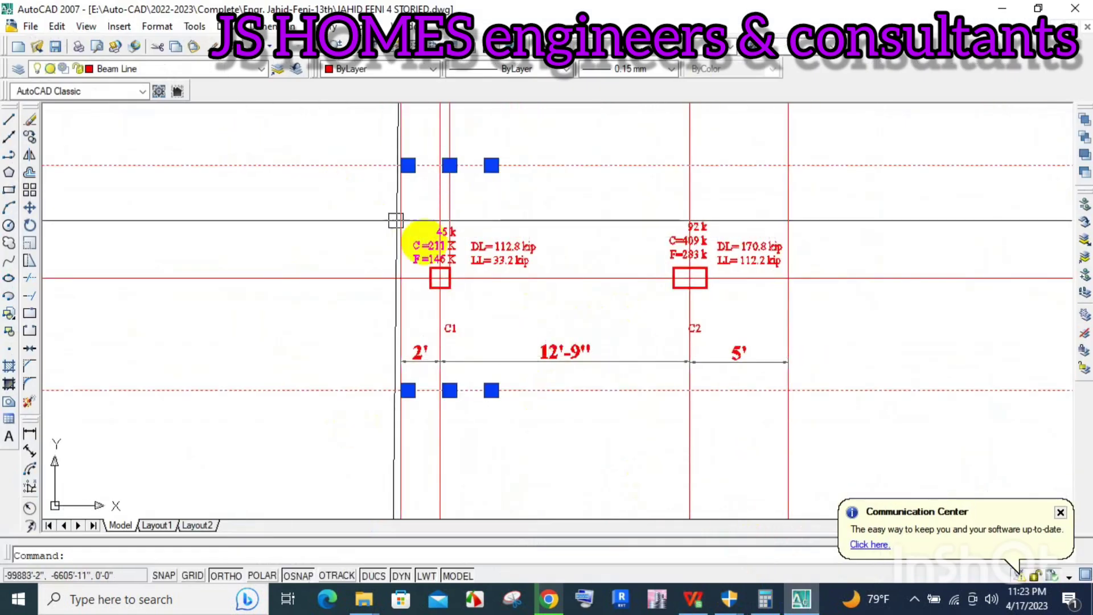
{"action": "key", "text": "Delete"}
{"action": "type", "text": "o"}
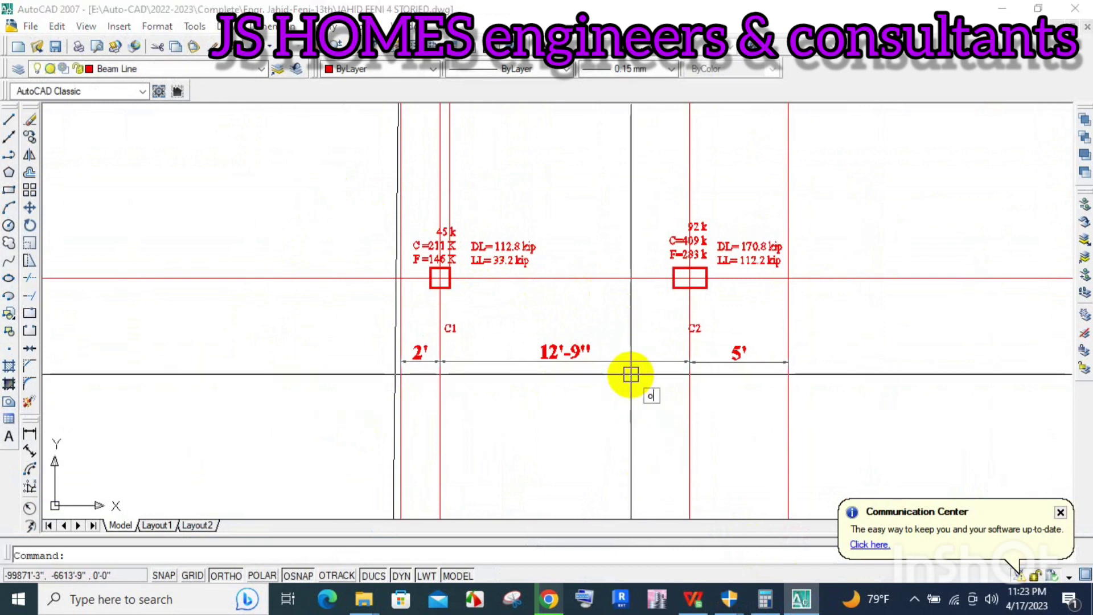
{"action": "key", "text": "Return"}
{"action": "key", "text": "Return"}
{"action": "left_click", "coordinate": [591, 279]}
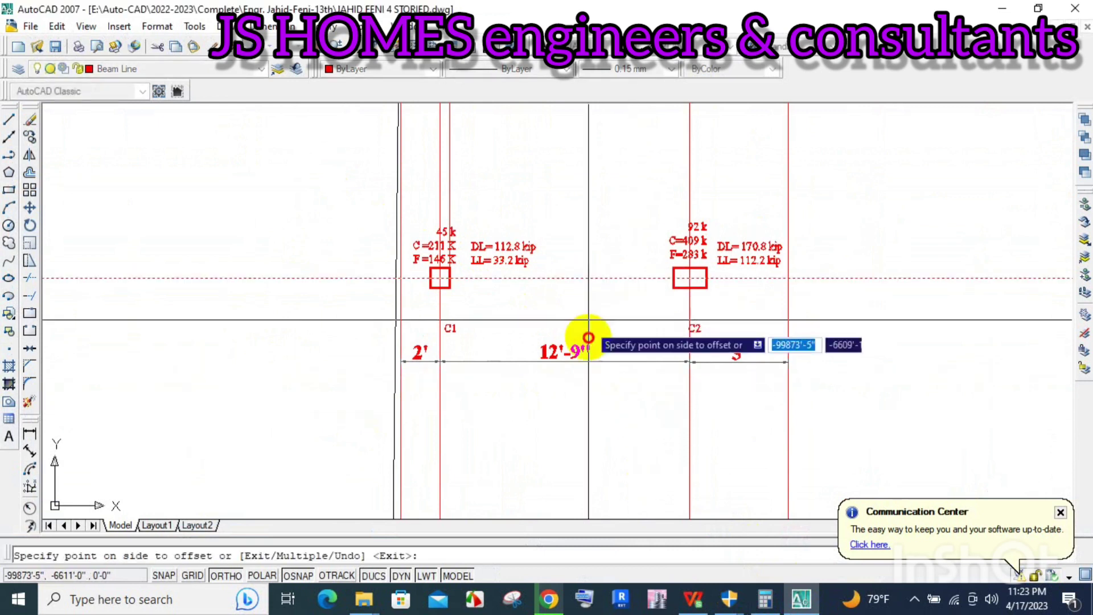
{"action": "left_click", "coordinate": [588, 329]}
{"action": "left_click", "coordinate": [596, 278]}
{"action": "left_click", "coordinate": [592, 234]}
{"action": "key", "text": "Return"}
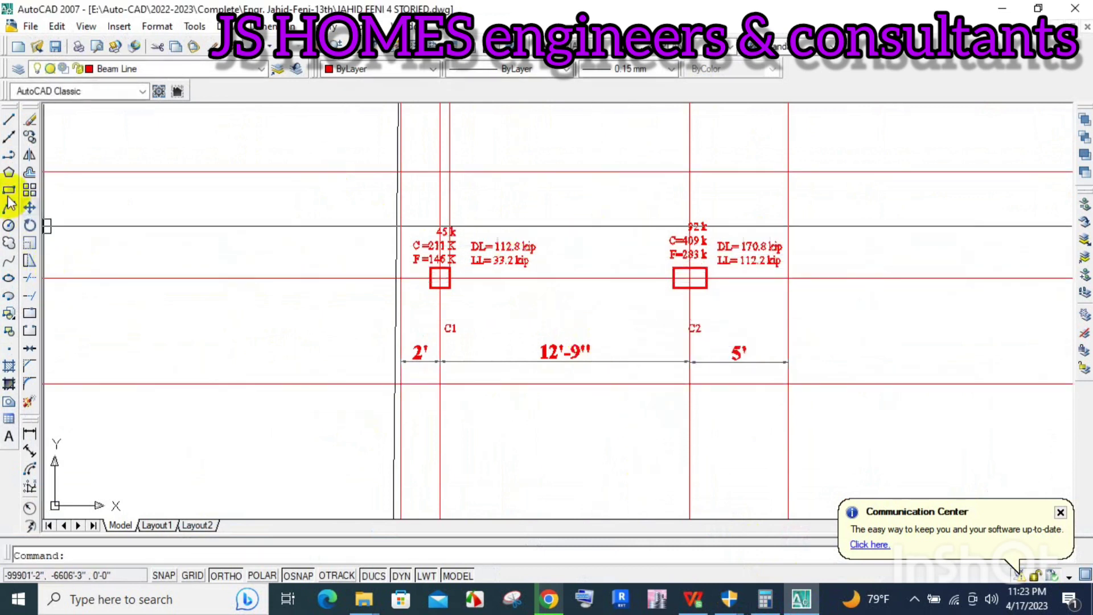
Step: Draw the footing rectangle between the line intersections and remove the excess horizontal line portions
{"action": "left_click", "coordinate": [8, 190]}
{"action": "left_click", "coordinate": [401, 171]}
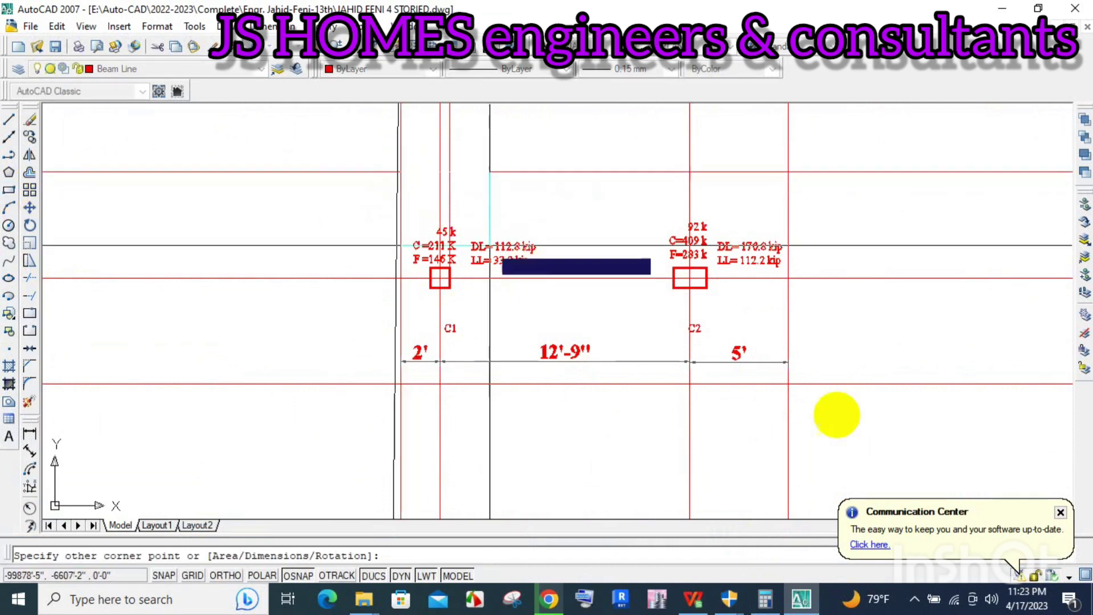
{"action": "left_click", "coordinate": [788, 384]}
{"action": "scroll", "coordinate": [788, 418], "scroll_direction": "down", "scroll_amount": 2}
{"action": "left_click", "coordinate": [787, 417]}
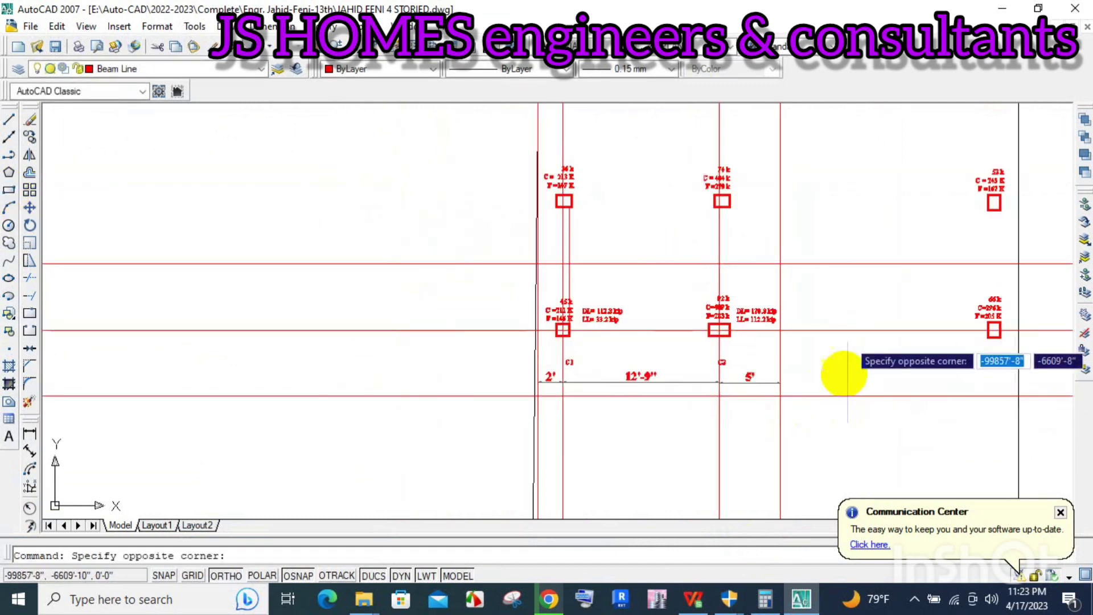
{"action": "left_click", "coordinate": [869, 310]}
{"action": "left_click", "coordinate": [842, 263]}
{"action": "key", "text": "Delete"}
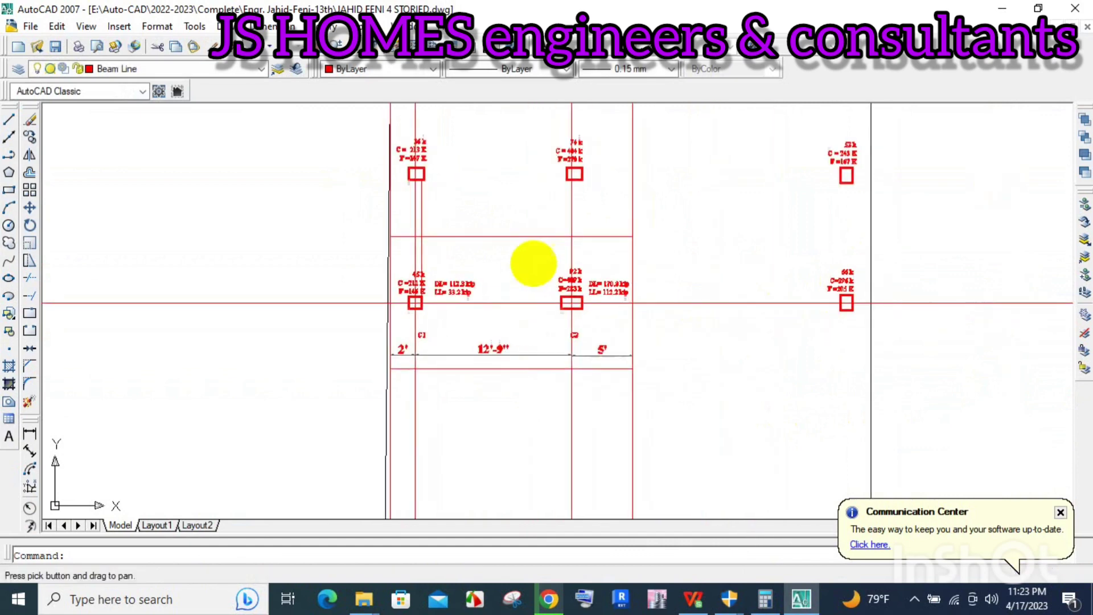
Step: Put the footing rectangle on the WALL (I) layer
{"action": "left_click", "coordinate": [524, 236]}
{"action": "left_click", "coordinate": [261, 69]}
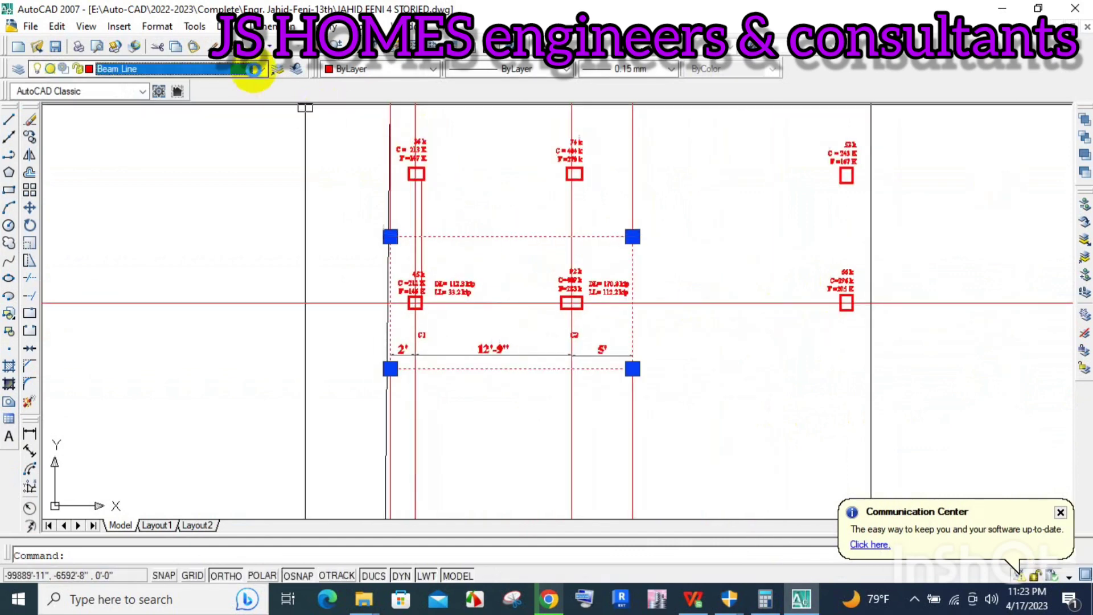
{"action": "key", "text": "w"}
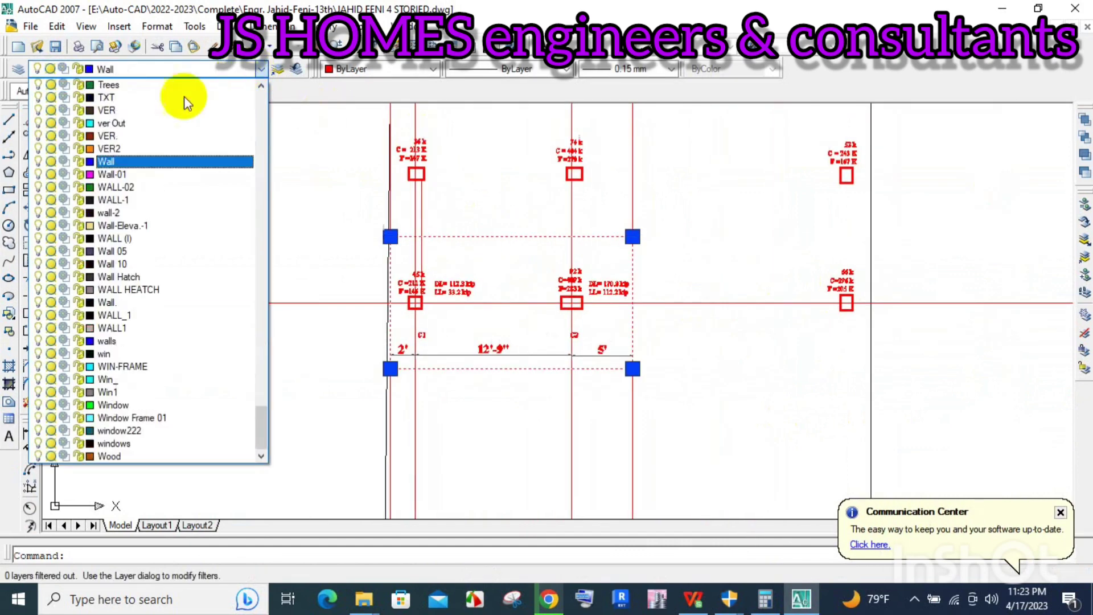
{"action": "left_click", "coordinate": [113, 239]}
{"action": "key", "text": "Escape"}
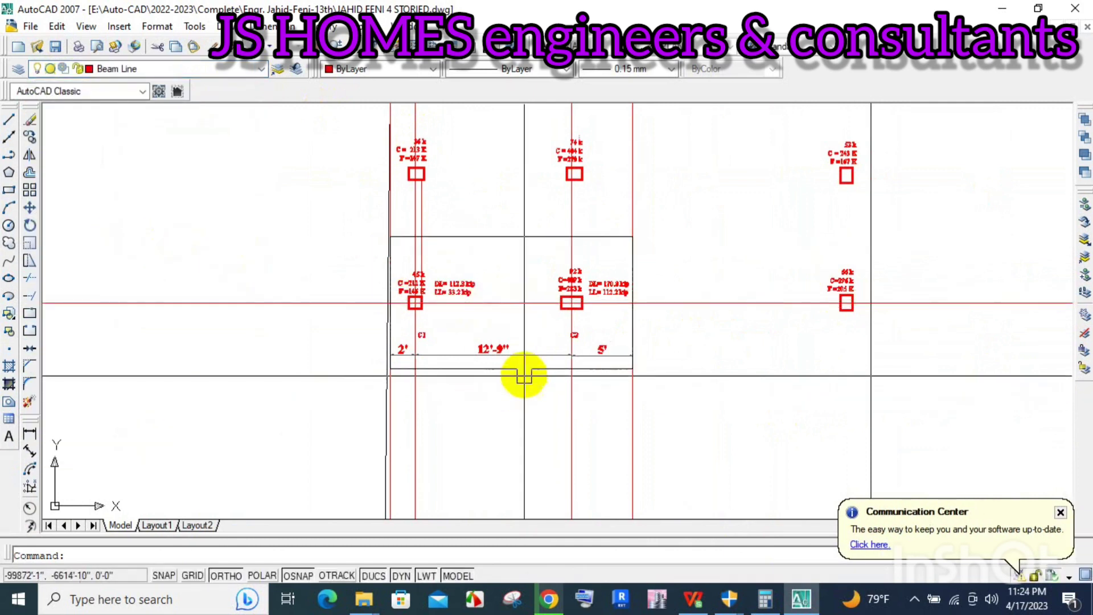
Step: Give the footing rectangle a 0.40 mm lineweight
{"action": "left_click", "coordinate": [524, 371]}
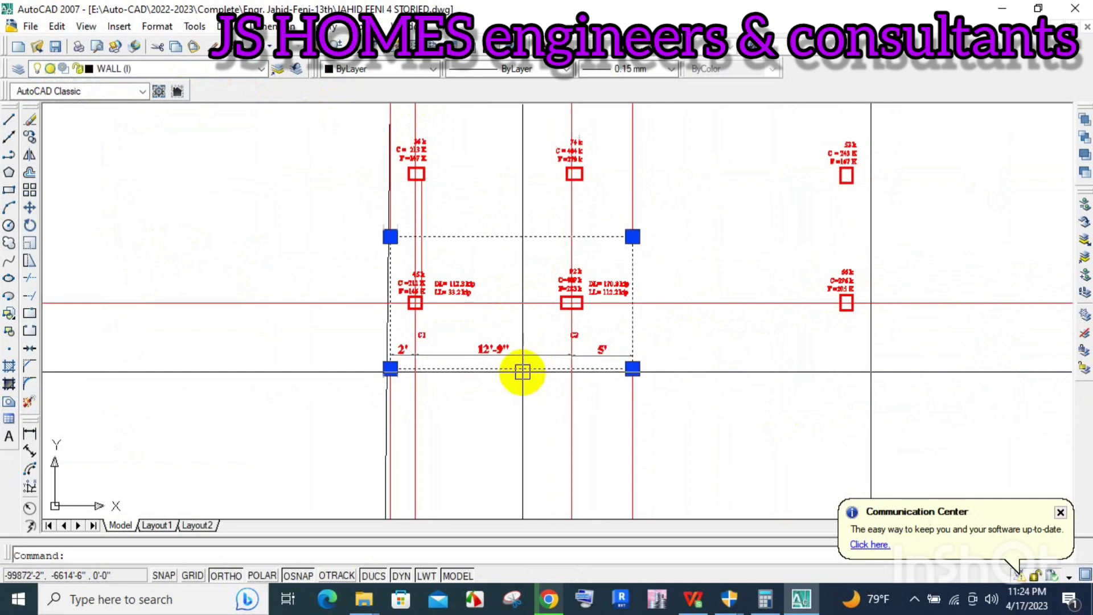
{"action": "left_click", "coordinate": [431, 70]}
{"action": "left_click", "coordinate": [519, 69]}
{"action": "left_click", "coordinate": [626, 71]}
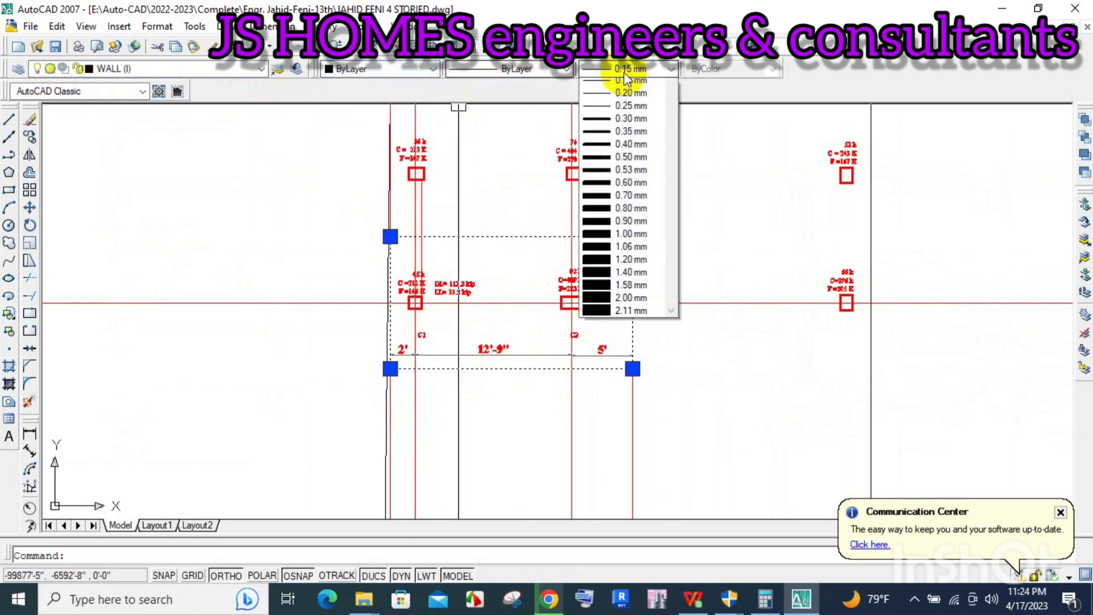
{"action": "left_click", "coordinate": [606, 265]}
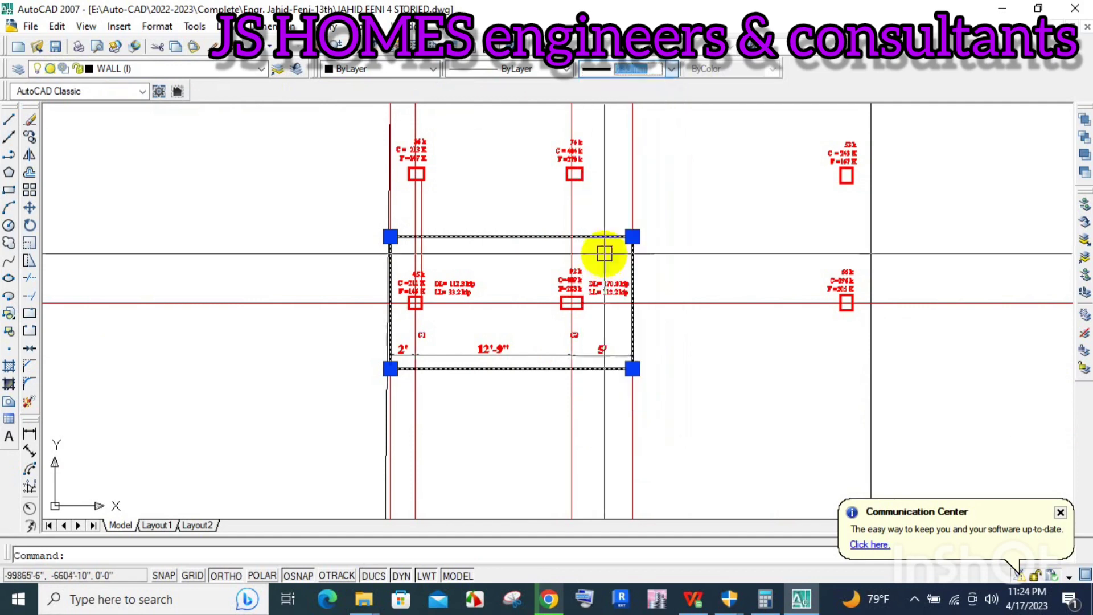
{"action": "key", "text": "Escape"}
{"action": "scroll", "coordinate": [490, 369], "scroll_direction": "up", "scroll_amount": 2}
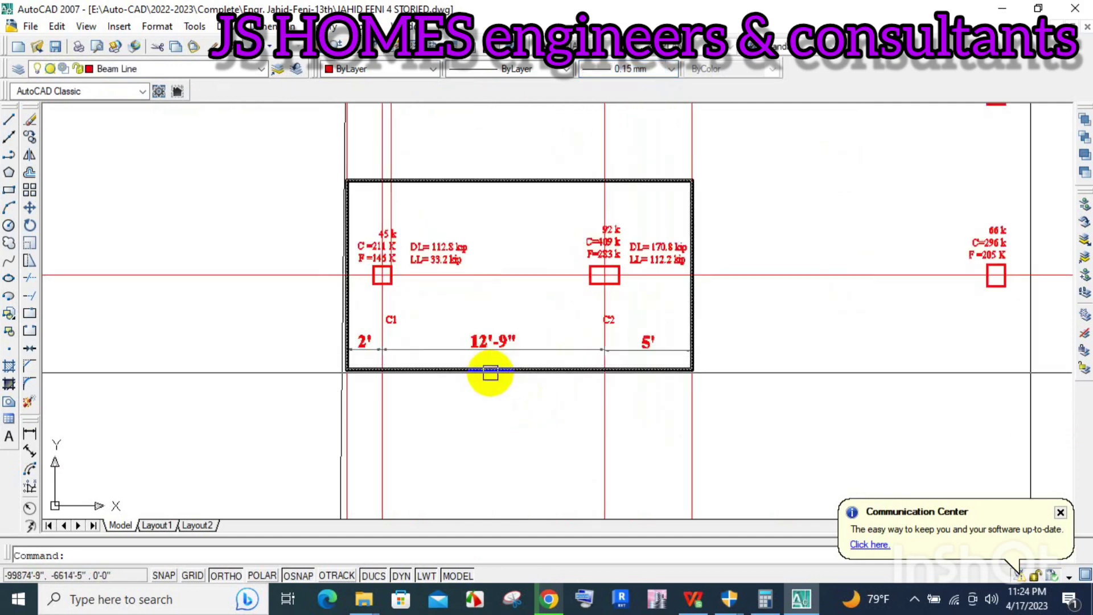
{"action": "scroll", "coordinate": [461, 362], "scroll_direction": "up", "scroll_amount": 3}
{"action": "scroll", "coordinate": [399, 347], "scroll_direction": "down", "scroll_amount": 2}
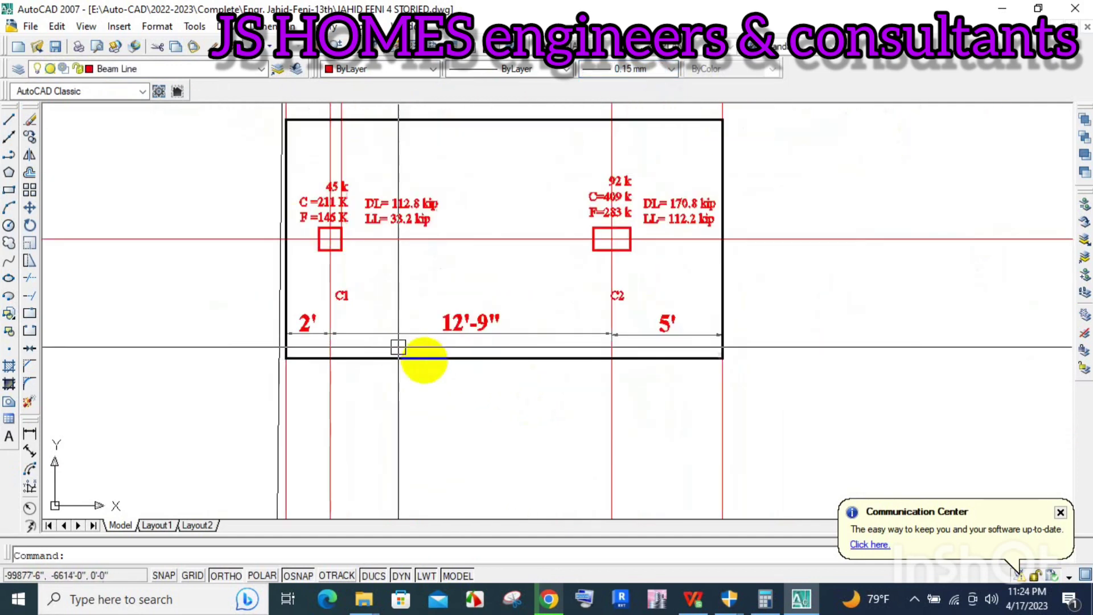
{"action": "left_click", "coordinate": [29, 434]}
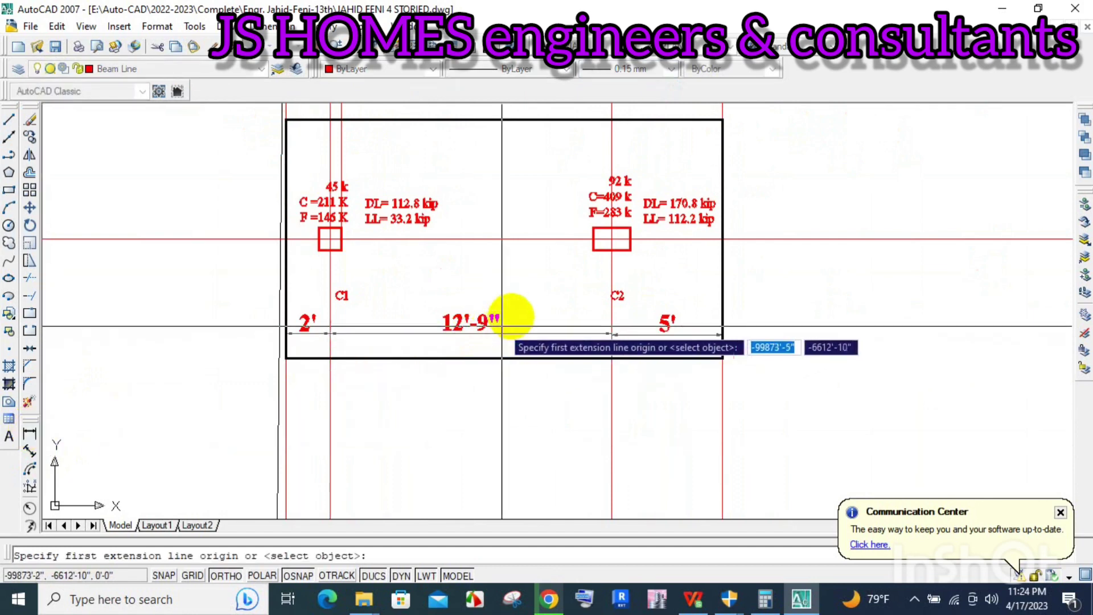
{"action": "key", "text": "Escape"}
{"action": "left_click_drag", "start_coordinate": [488, 261], "coordinate": [517, 273]}
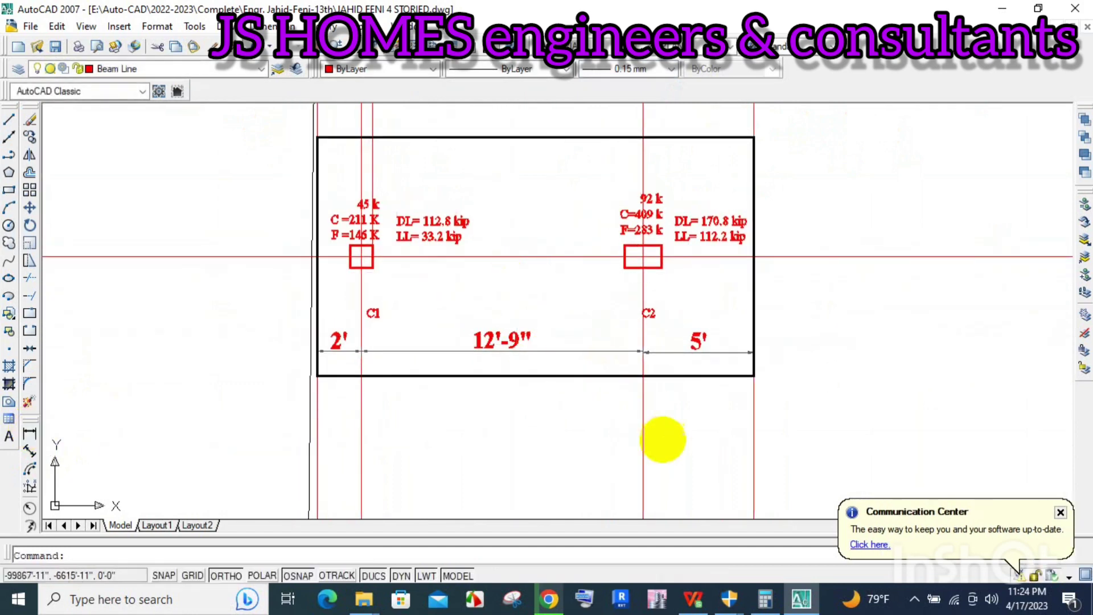
Step: Return to the footing spreadsheet and scroll down to the Long/Short Directions Reinforcement tables
{"action": "left_click", "coordinate": [692, 602]}
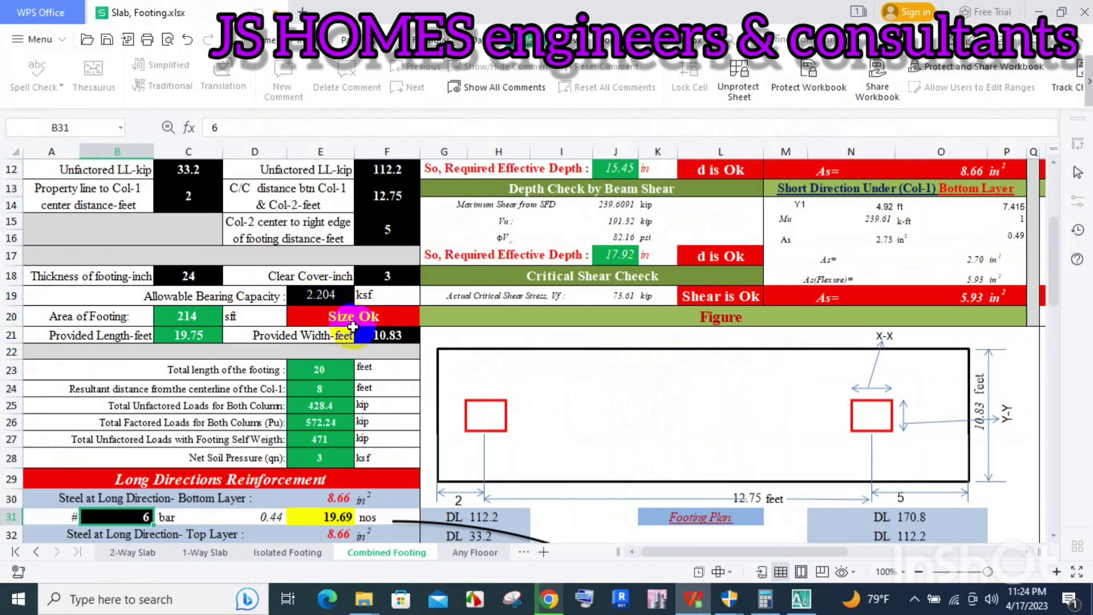
{"action": "scroll", "coordinate": [443, 312], "scroll_direction": "down", "scroll_amount": 2}
{"action": "scroll", "coordinate": [458, 323], "scroll_direction": "down", "scroll_amount": 2}
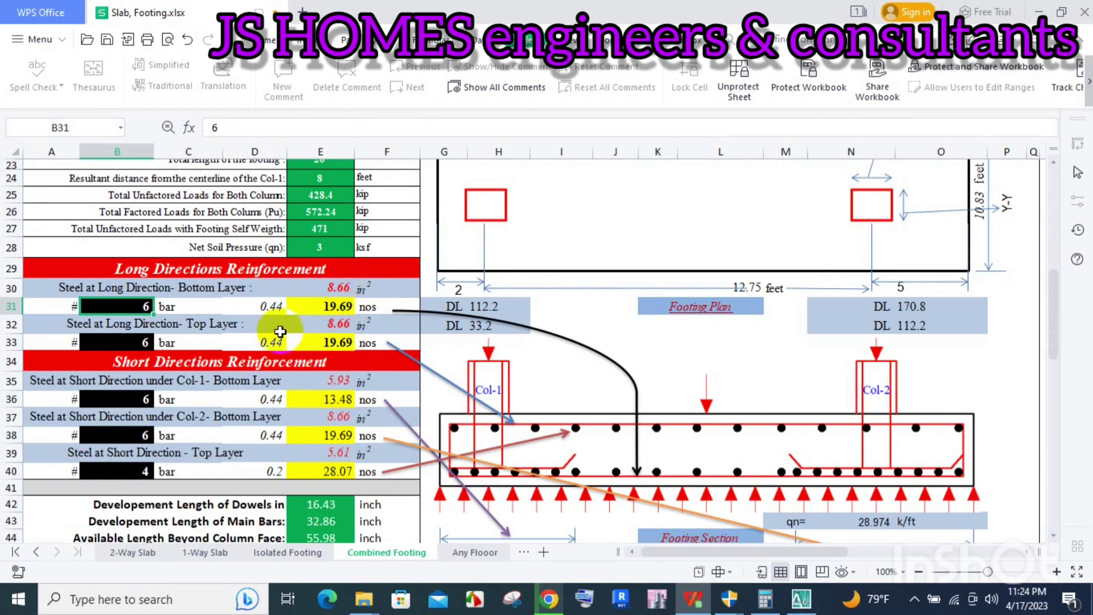
{"action": "left_click", "coordinate": [130, 304]}
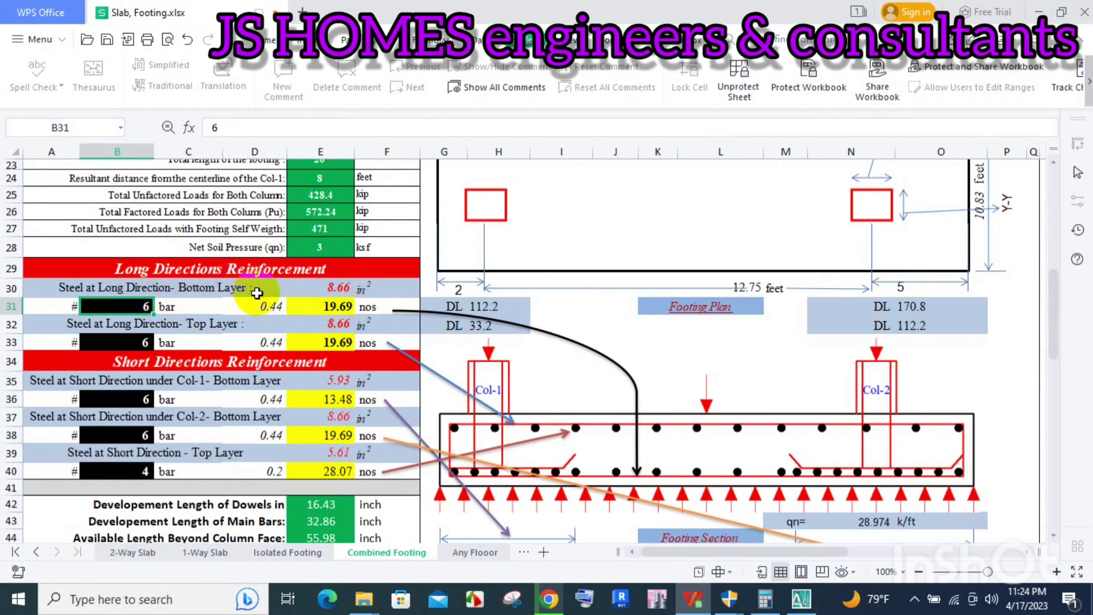
{"action": "left_click", "coordinate": [134, 314]}
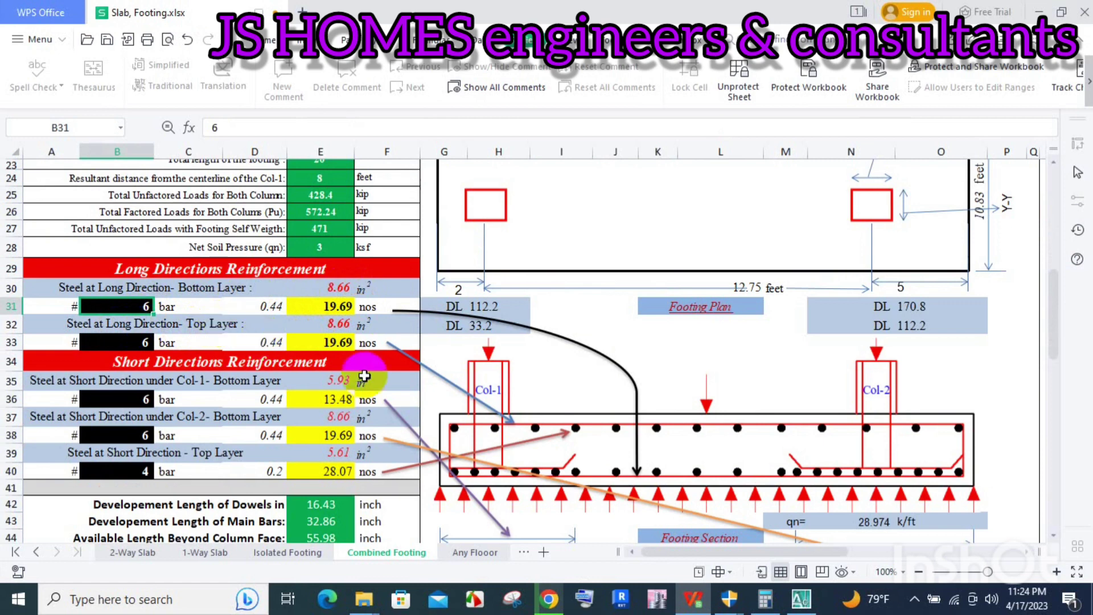
{"action": "left_click", "coordinate": [523, 424]}
{"action": "left_click", "coordinate": [341, 340]}
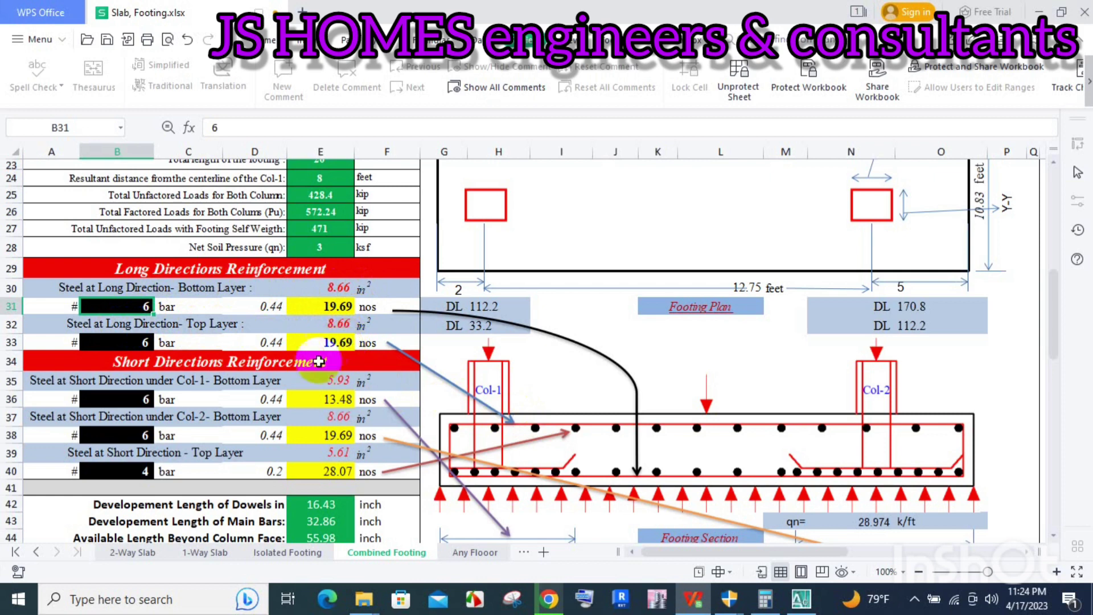
{"action": "left_click", "coordinate": [213, 367]}
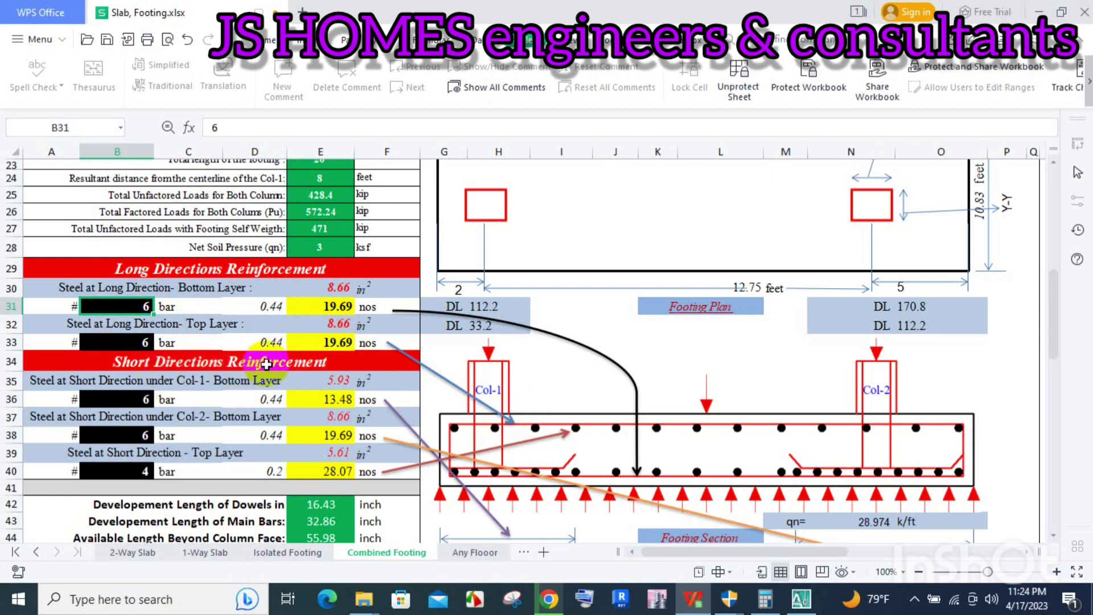
{"action": "scroll", "coordinate": [311, 368], "scroll_direction": "down", "scroll_amount": 1}
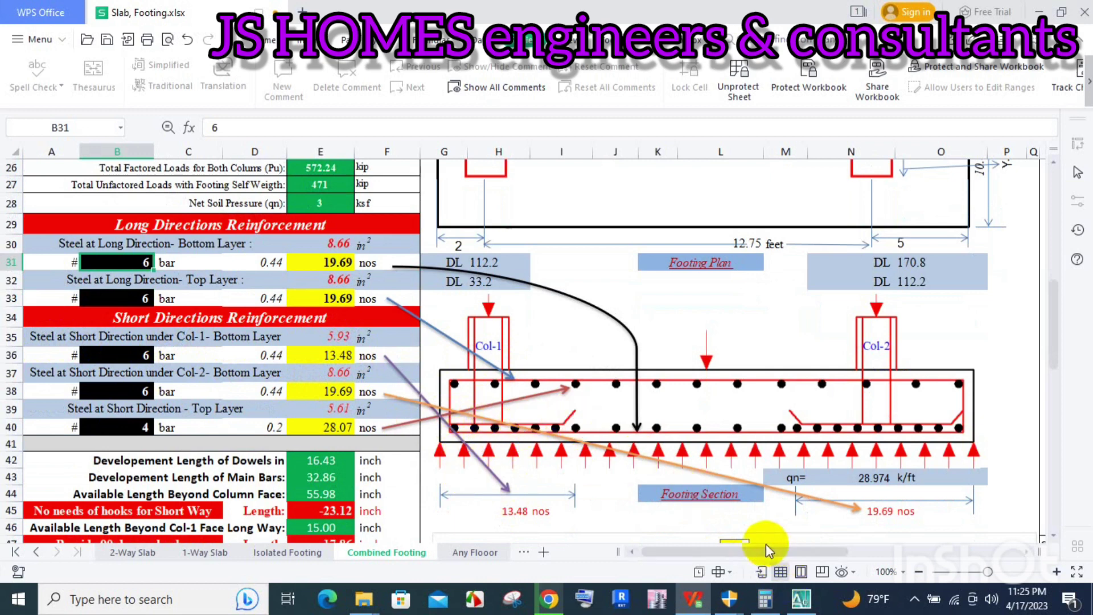
Step: Scroll sideways and vertically to review the reinforcement tables and footing section drawing
{"action": "left_click_drag", "start_coordinate": [750, 555], "coordinate": [871, 551]}
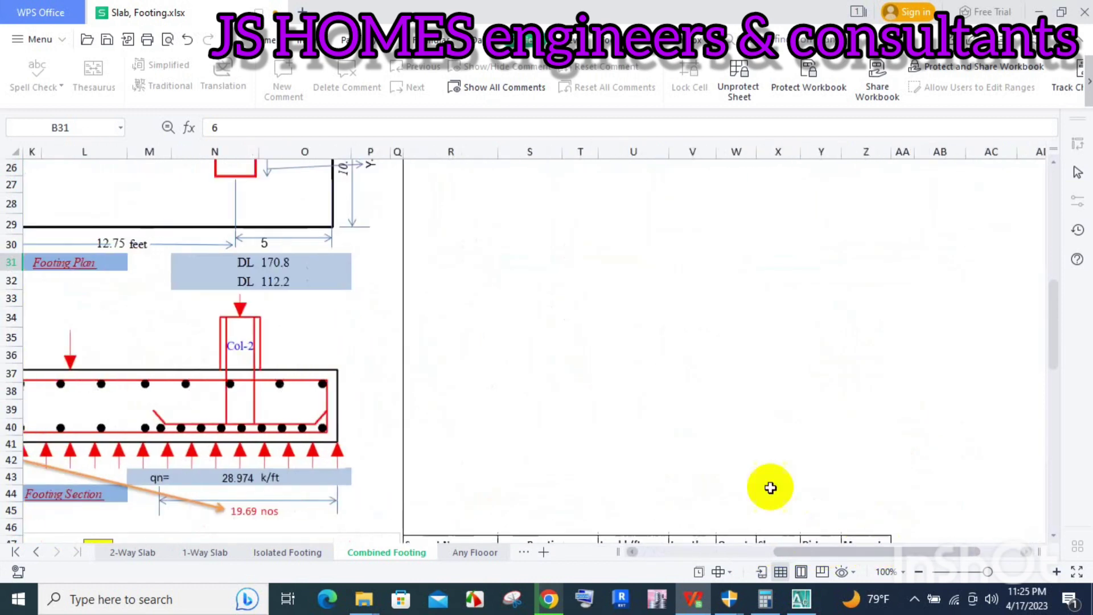
{"action": "scroll", "coordinate": [751, 461], "scroll_direction": "up", "scroll_amount": 2}
{"action": "scroll", "coordinate": [718, 458], "scroll_direction": "up", "scroll_amount": 2}
{"action": "scroll", "coordinate": [690, 450], "scroll_direction": "up", "scroll_amount": 4}
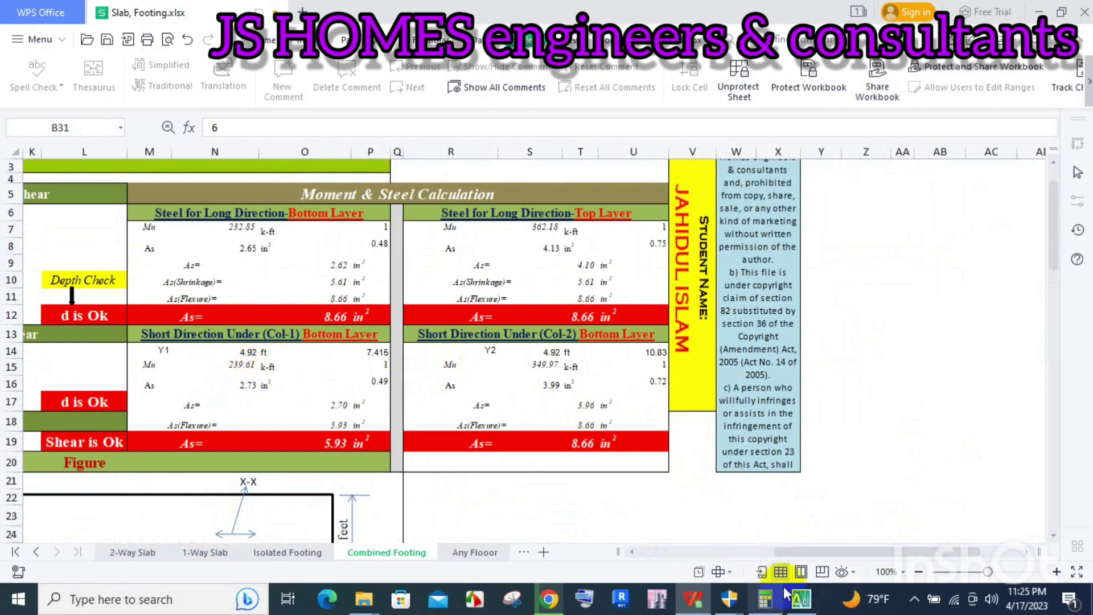
{"action": "left_click_drag", "start_coordinate": [804, 552], "coordinate": [645, 552]}
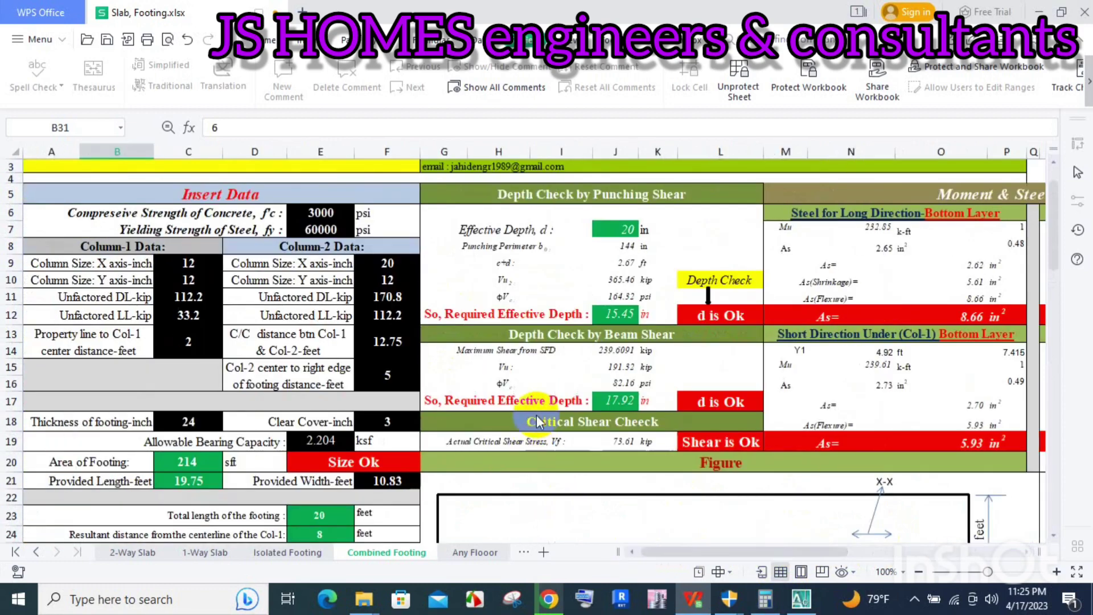
{"action": "scroll", "coordinate": [536, 415], "scroll_direction": "down", "scroll_amount": 4}
{"action": "scroll", "coordinate": [525, 429], "scroll_direction": "down", "scroll_amount": 2}
{"action": "scroll", "coordinate": [525, 428], "scroll_direction": "down", "scroll_amount": 2}
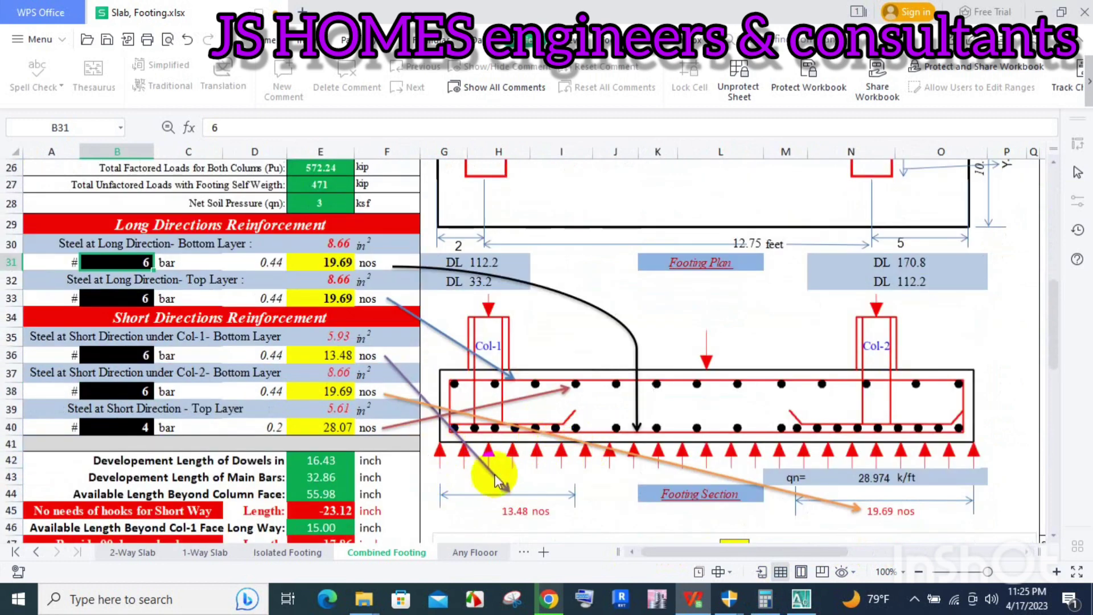
Step: Change the Col-1 short-direction bottom bar in B36 to #7, recalculating to 9.89 bars
{"action": "left_click", "coordinate": [145, 387]}
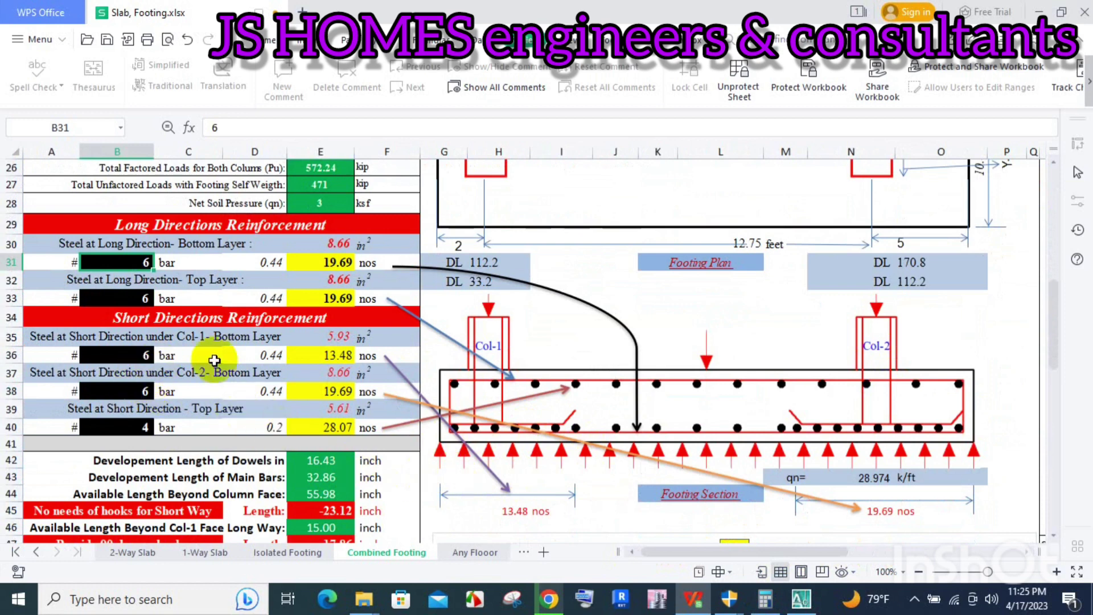
{"action": "left_click", "coordinate": [136, 359]}
{"action": "type", "text": "7"}
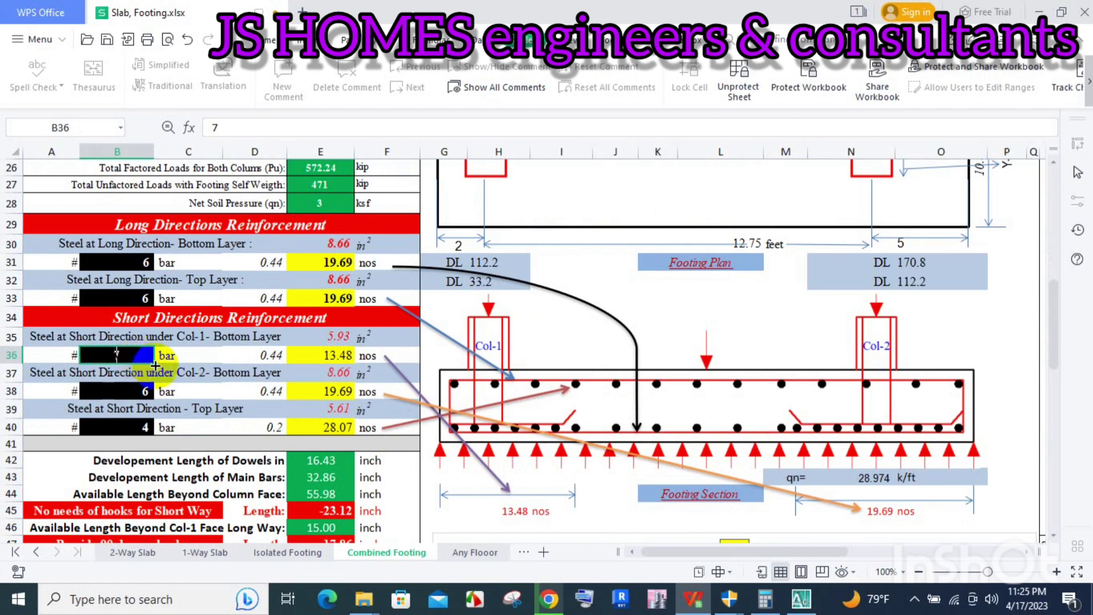
{"action": "left_click", "coordinate": [129, 393]}
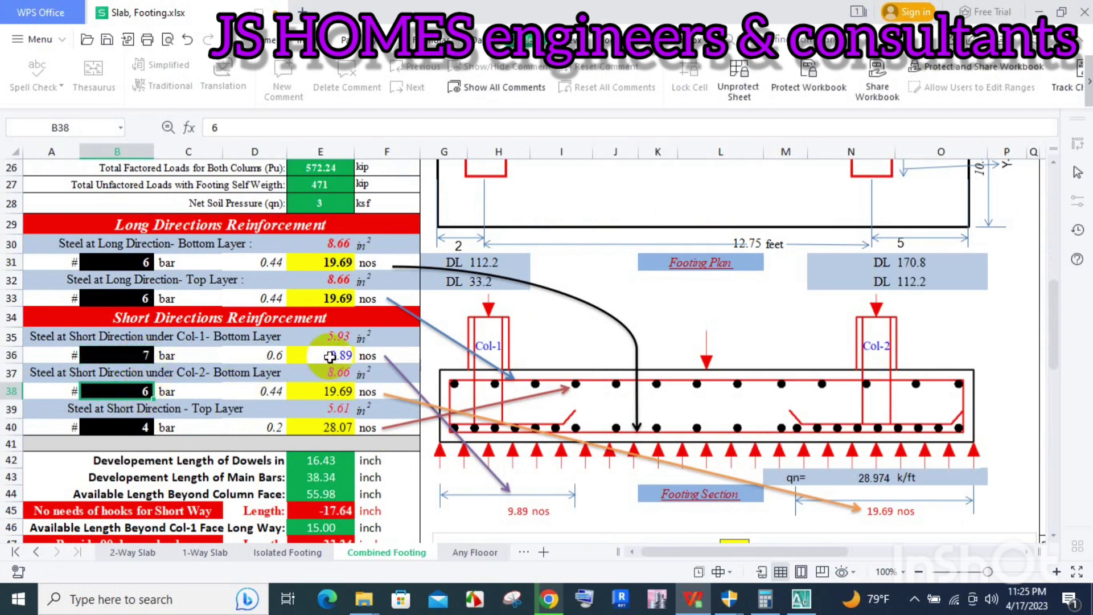
{"action": "double_click", "coordinate": [159, 420]}
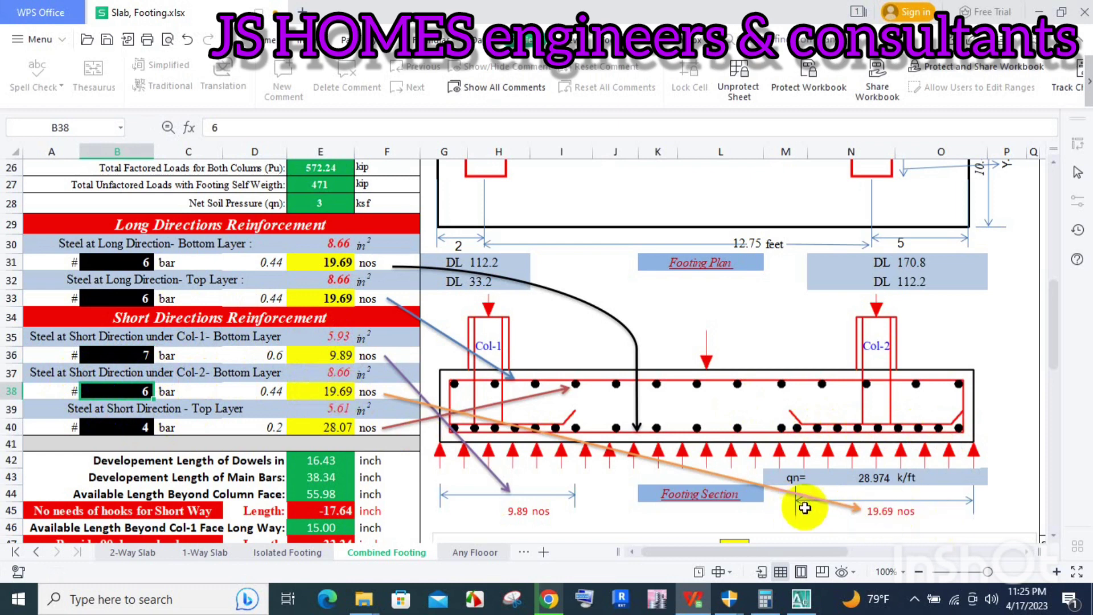
{"action": "left_click_drag", "start_coordinate": [791, 551], "coordinate": [890, 550]}
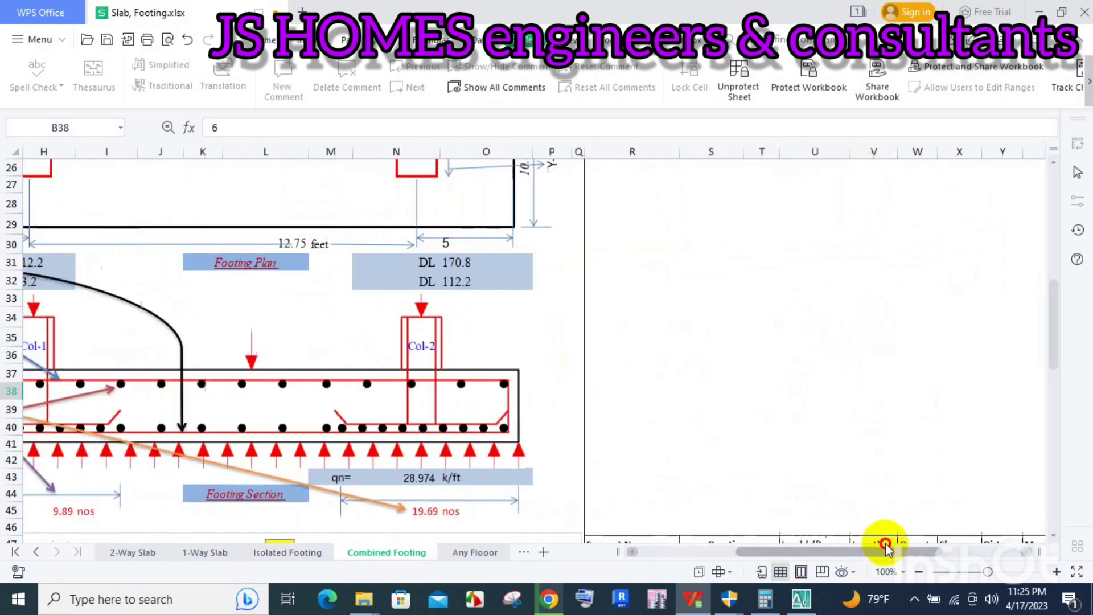
{"action": "scroll", "coordinate": [806, 407], "scroll_direction": "up", "scroll_amount": 3}
{"action": "scroll", "coordinate": [809, 370], "scroll_direction": "up", "scroll_amount": 4}
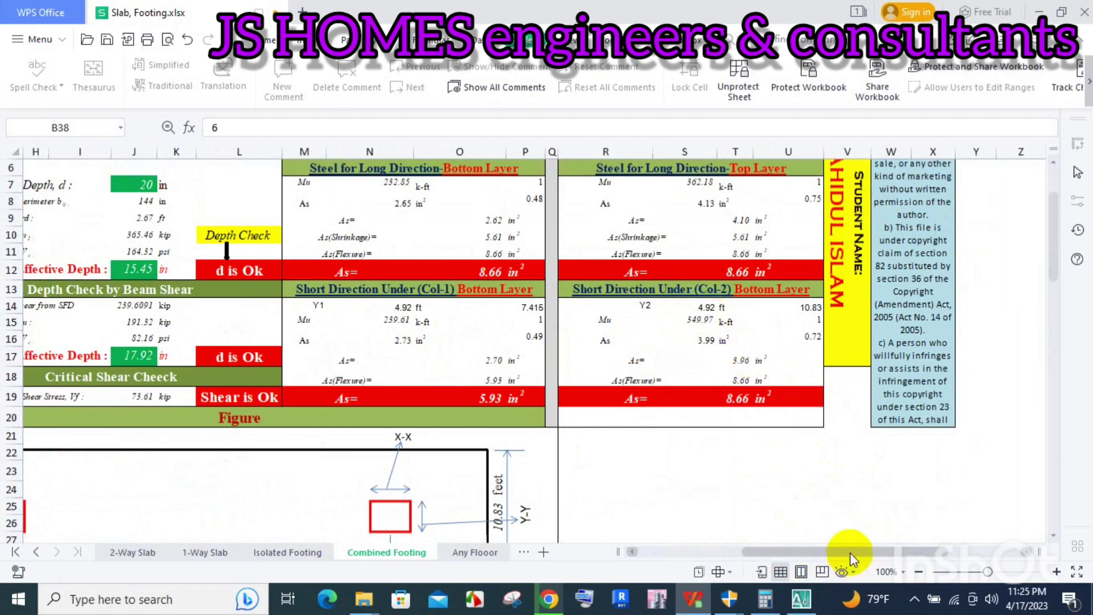
{"action": "left_click_drag", "start_coordinate": [853, 557], "coordinate": [708, 559]}
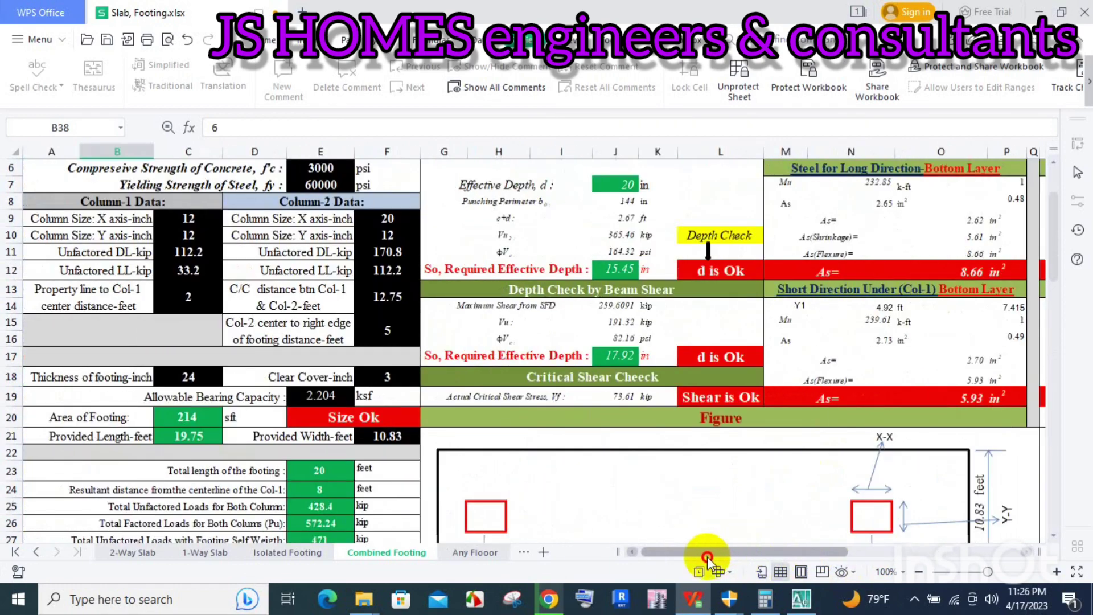
{"action": "scroll", "coordinate": [502, 436], "scroll_direction": "down", "scroll_amount": 3}
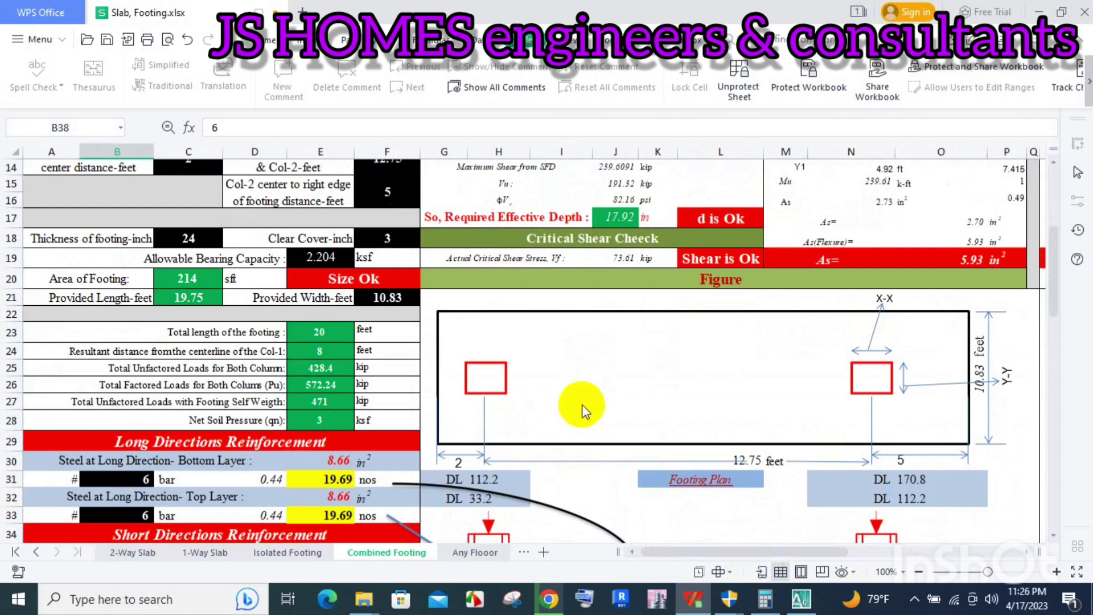
{"action": "scroll", "coordinate": [582, 405], "scroll_direction": "down", "scroll_amount": 3}
{"action": "scroll", "coordinate": [607, 372], "scroll_direction": "down", "scroll_amount": 2}
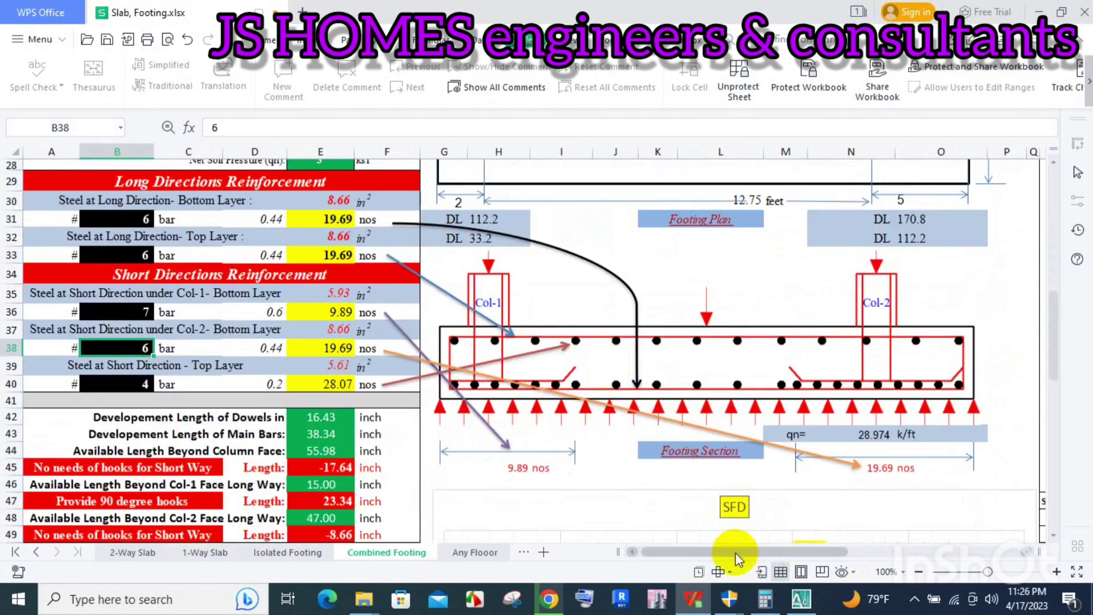
{"action": "left_click_drag", "start_coordinate": [736, 552], "coordinate": [705, 547]}
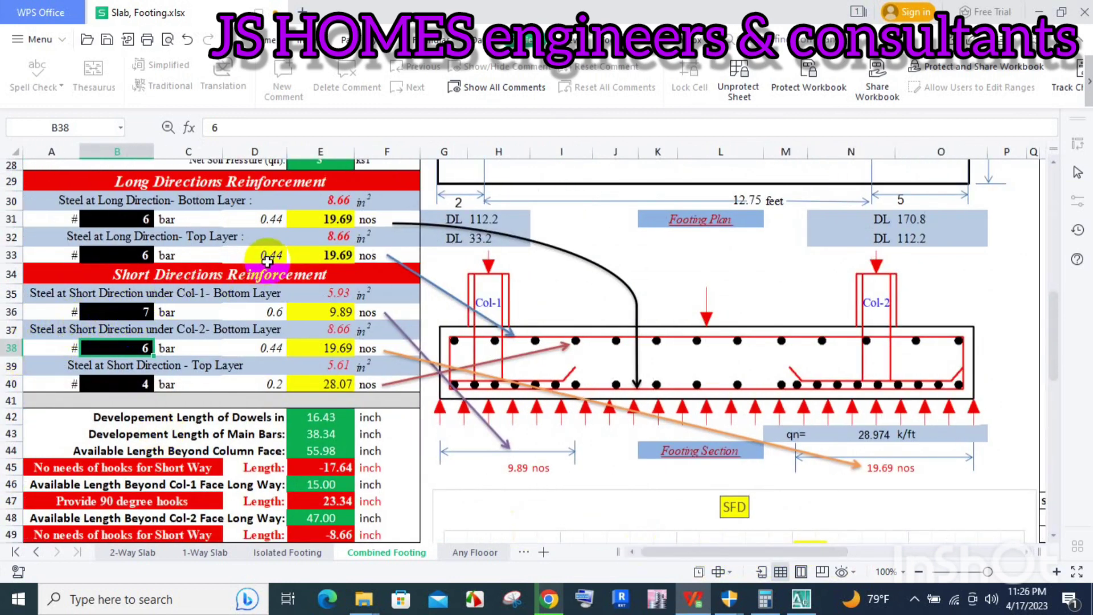
{"action": "scroll", "coordinate": [268, 262], "scroll_direction": "down", "scroll_amount": 1}
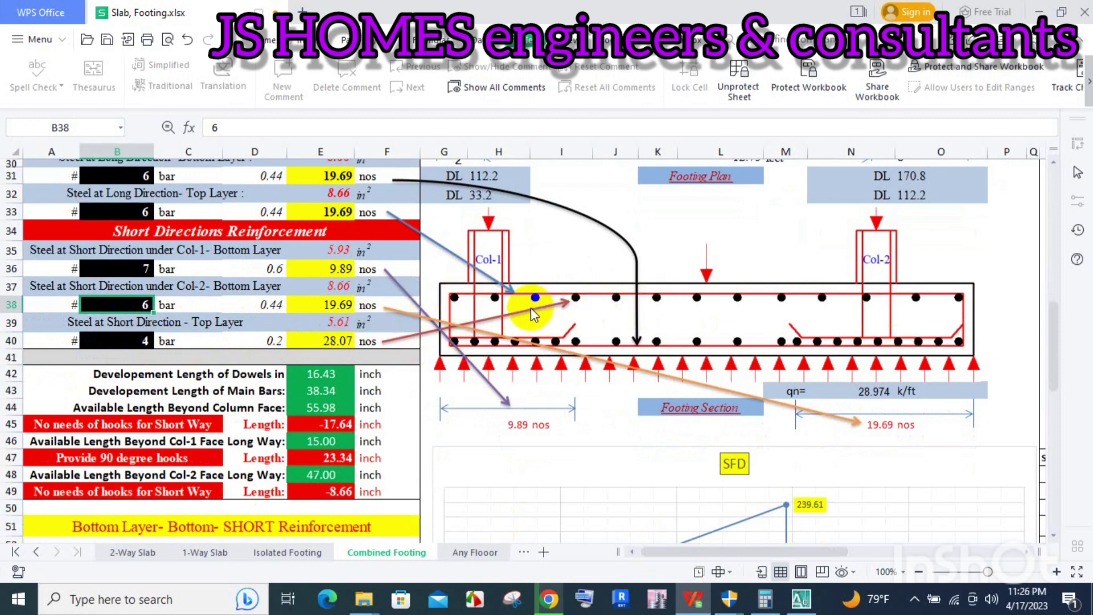
{"action": "scroll", "coordinate": [532, 316], "scroll_direction": "down", "scroll_amount": 1}
{"action": "scroll", "coordinate": [433, 322], "scroll_direction": "down", "scroll_amount": 1}
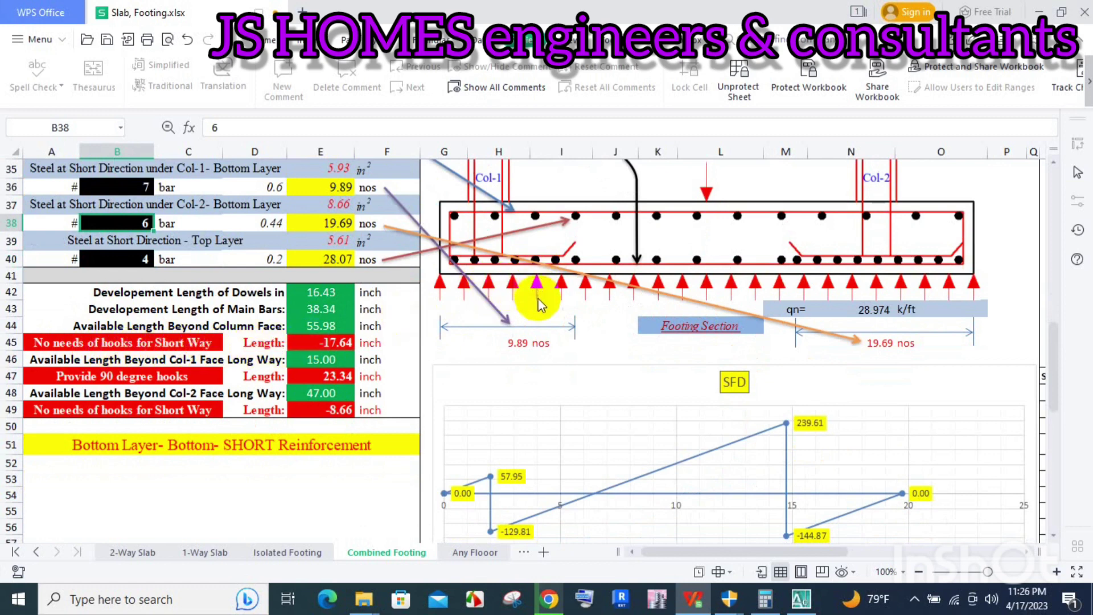
{"action": "scroll", "coordinate": [549, 322], "scroll_direction": "down", "scroll_amount": 1}
{"action": "scroll", "coordinate": [559, 336], "scroll_direction": "up", "scroll_amount": 5}
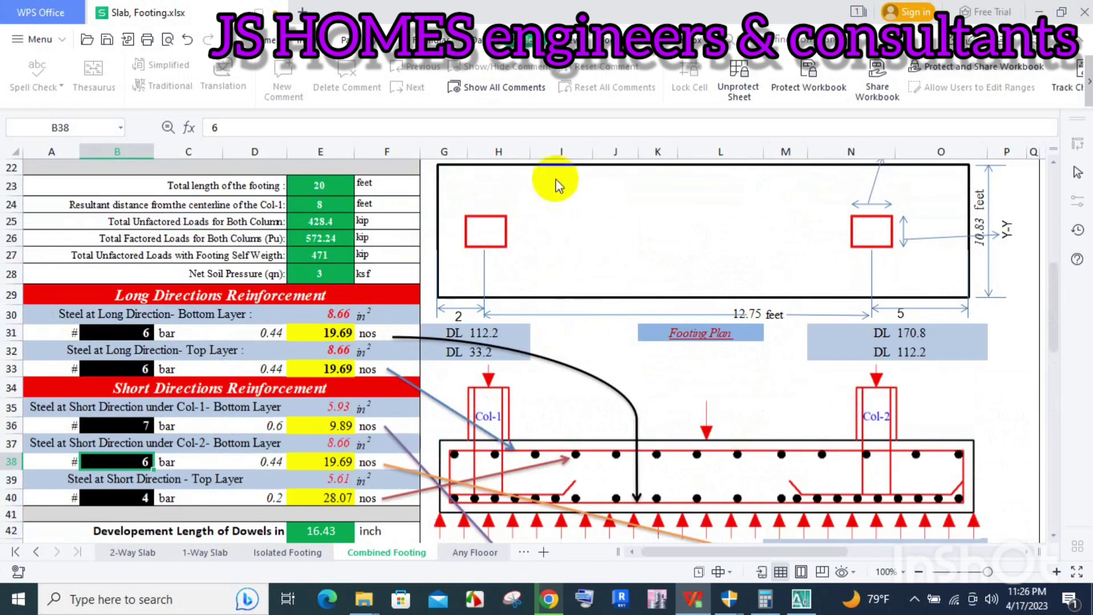
{"action": "scroll", "coordinate": [573, 203], "scroll_direction": "down", "scroll_amount": 2}
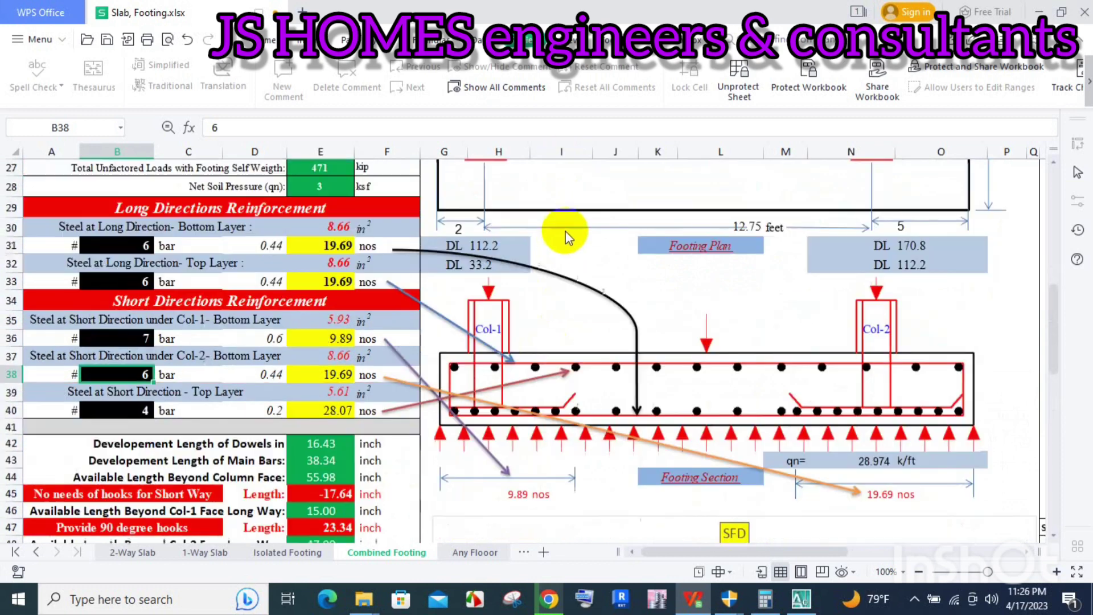
{"action": "scroll", "coordinate": [487, 337], "scroll_direction": "down", "scroll_amount": 1}
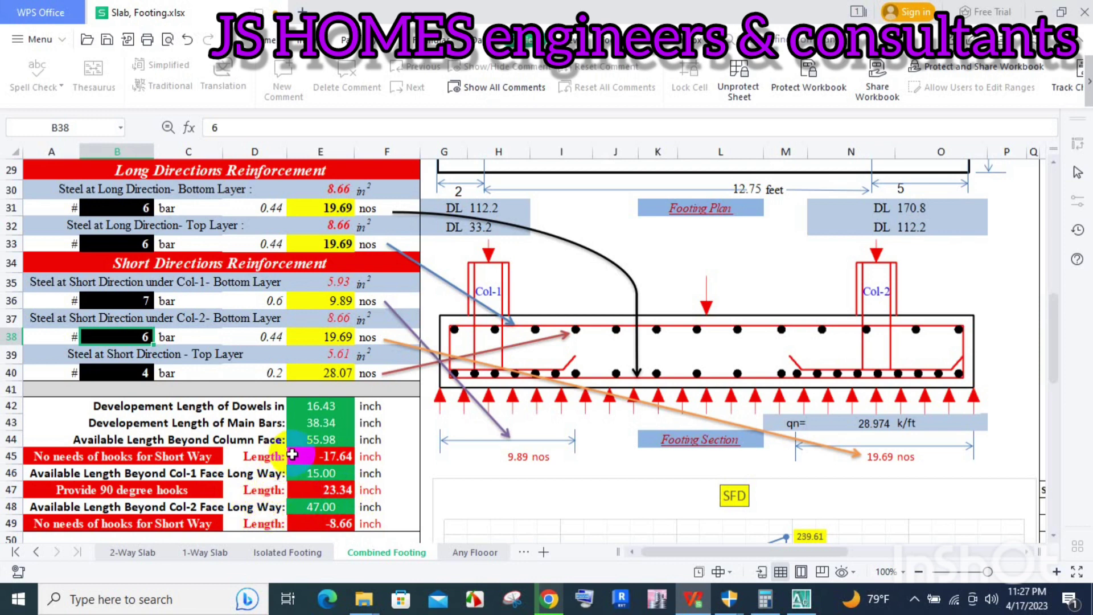
{"action": "scroll", "coordinate": [292, 458], "scroll_direction": "down", "scroll_amount": 1}
{"action": "scroll", "coordinate": [294, 464], "scroll_direction": "down", "scroll_amount": 1}
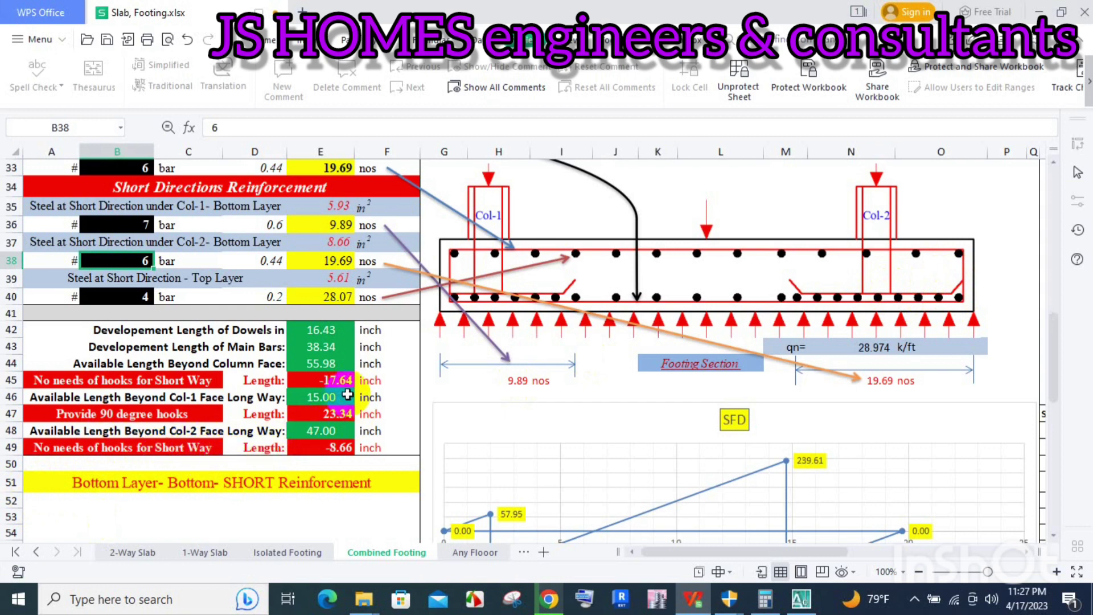
{"action": "scroll", "coordinate": [347, 397], "scroll_direction": "down", "scroll_amount": 1}
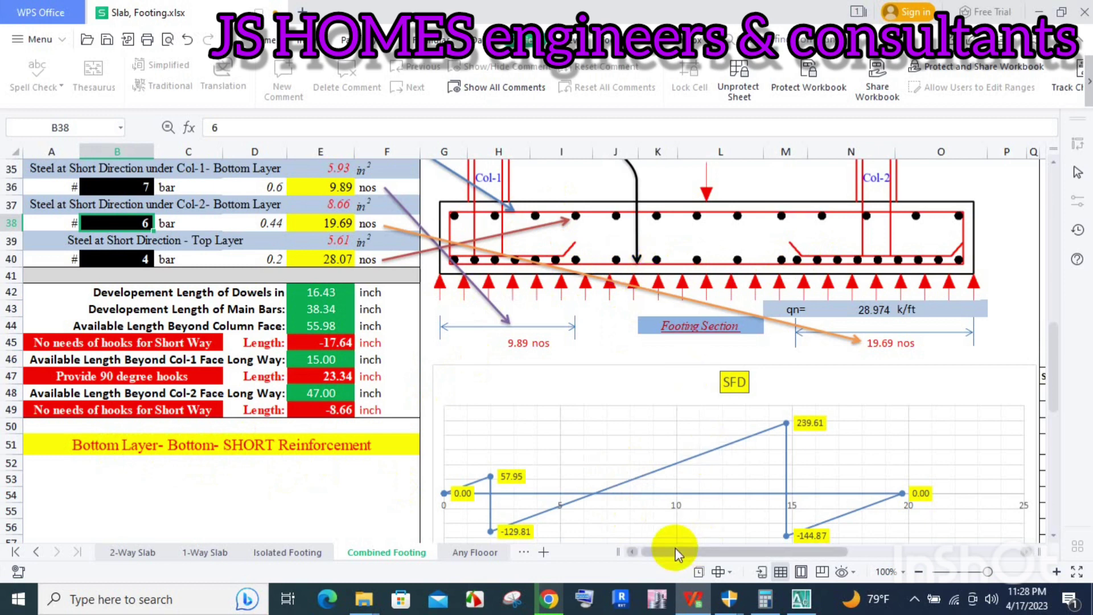
Step: Review the SFD/BMD charts and moment tables, then bring up the AutoCAD combined footing plan
{"action": "scroll", "coordinate": [613, 399], "scroll_direction": "down", "scroll_amount": 3}
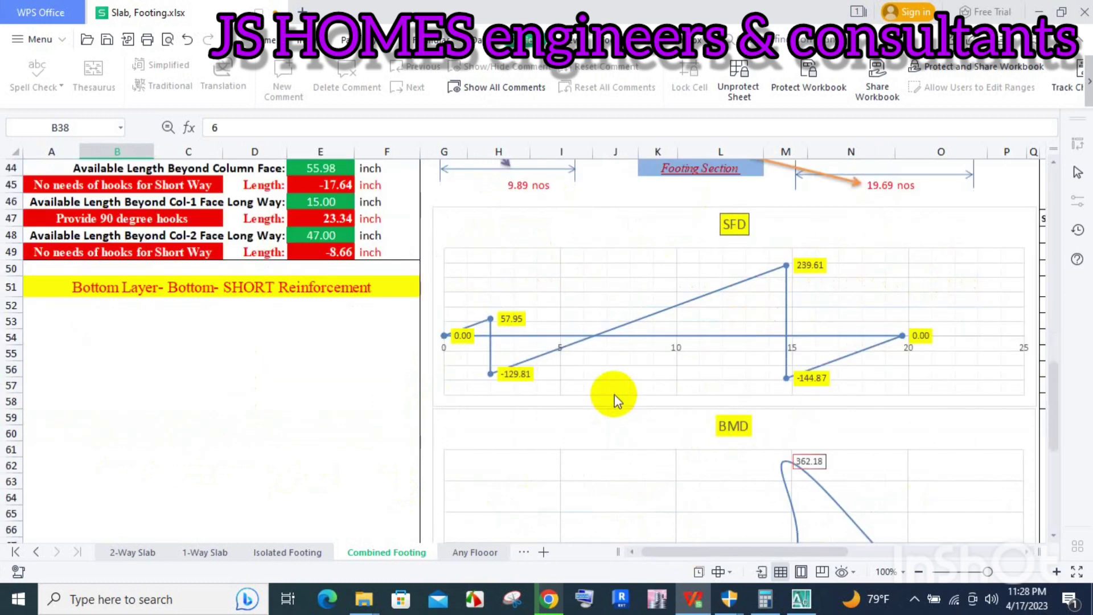
{"action": "scroll", "coordinate": [666, 342], "scroll_direction": "down", "scroll_amount": 3}
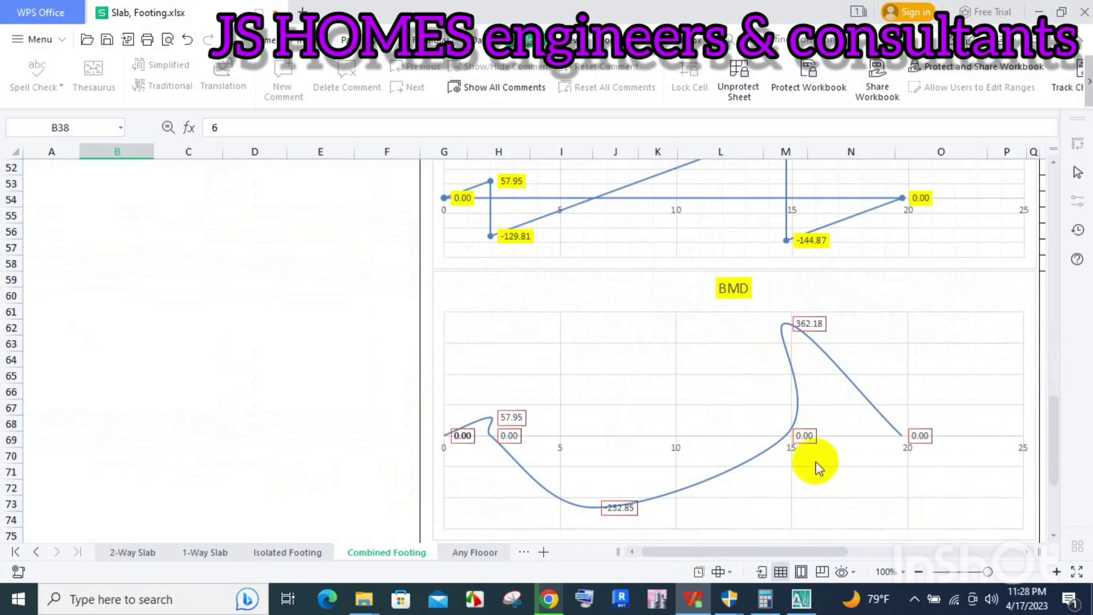
{"action": "scroll", "coordinate": [819, 459], "scroll_direction": "up", "scroll_amount": 6}
{"action": "scroll", "coordinate": [831, 439], "scroll_direction": "up", "scroll_amount": 1}
{"action": "scroll", "coordinate": [833, 435], "scroll_direction": "up", "scroll_amount": 7}
{"action": "scroll", "coordinate": [835, 438], "scroll_direction": "up", "scroll_amount": 2}
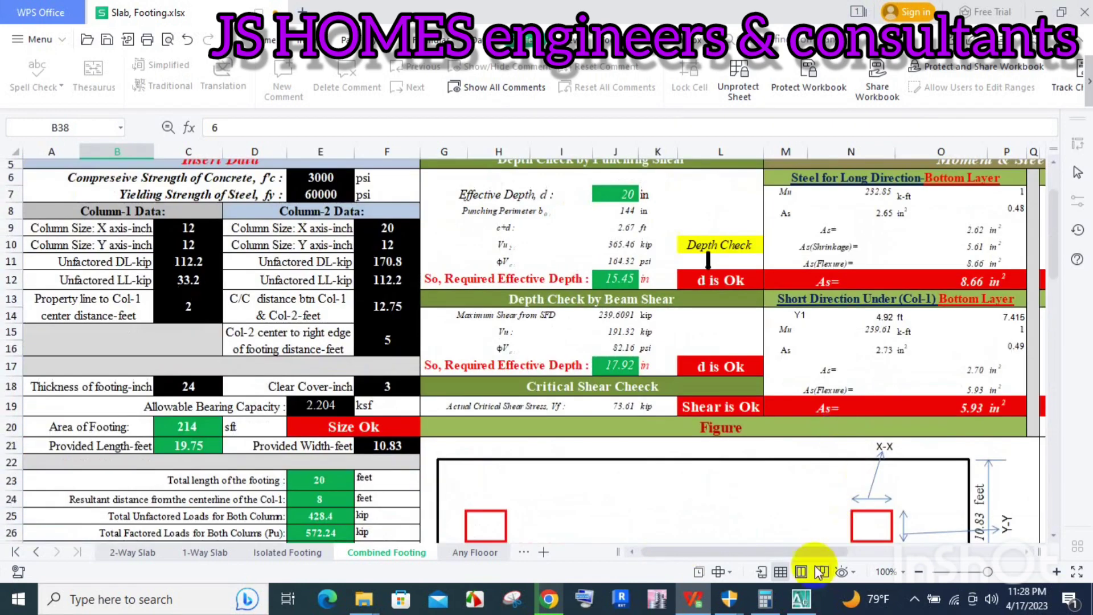
{"action": "left_click_drag", "start_coordinate": [786, 550], "coordinate": [928, 550]}
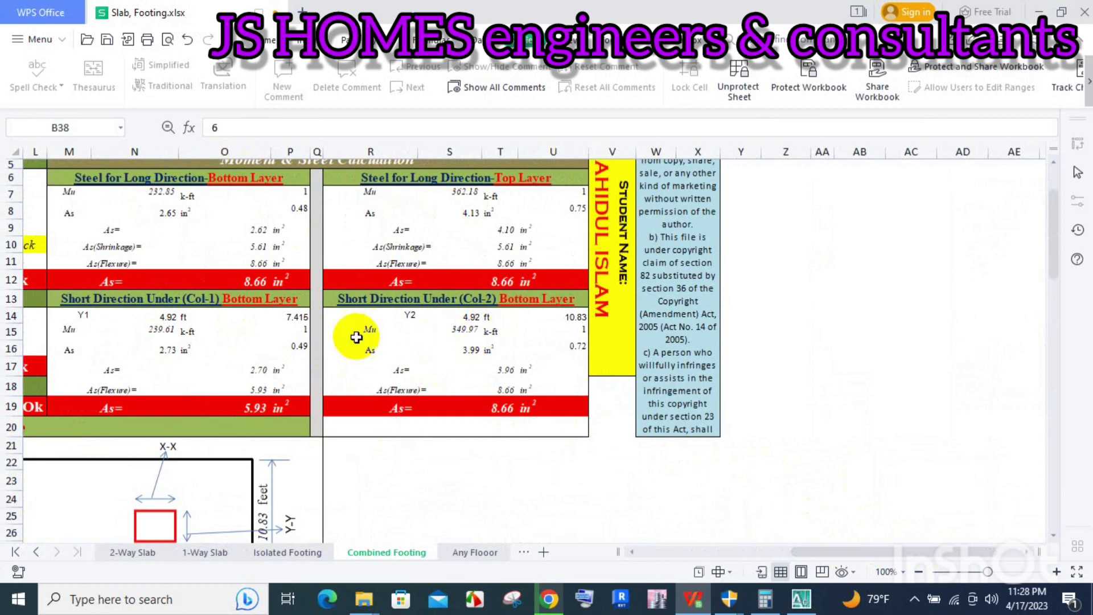
{"action": "left_click", "coordinate": [171, 267]}
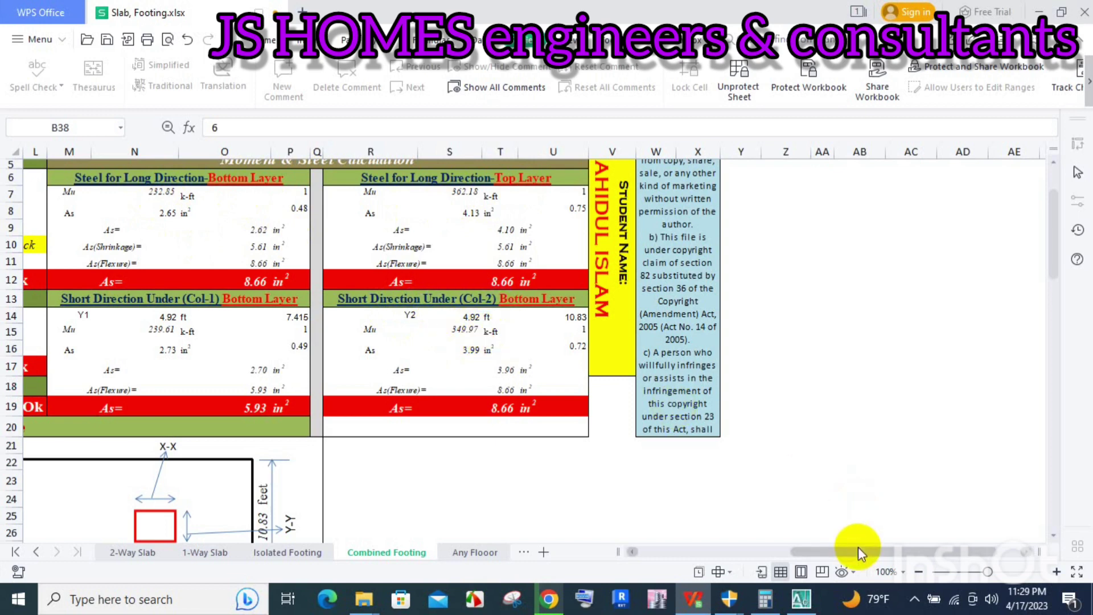
{"action": "left_click_drag", "start_coordinate": [859, 552], "coordinate": [647, 550]}
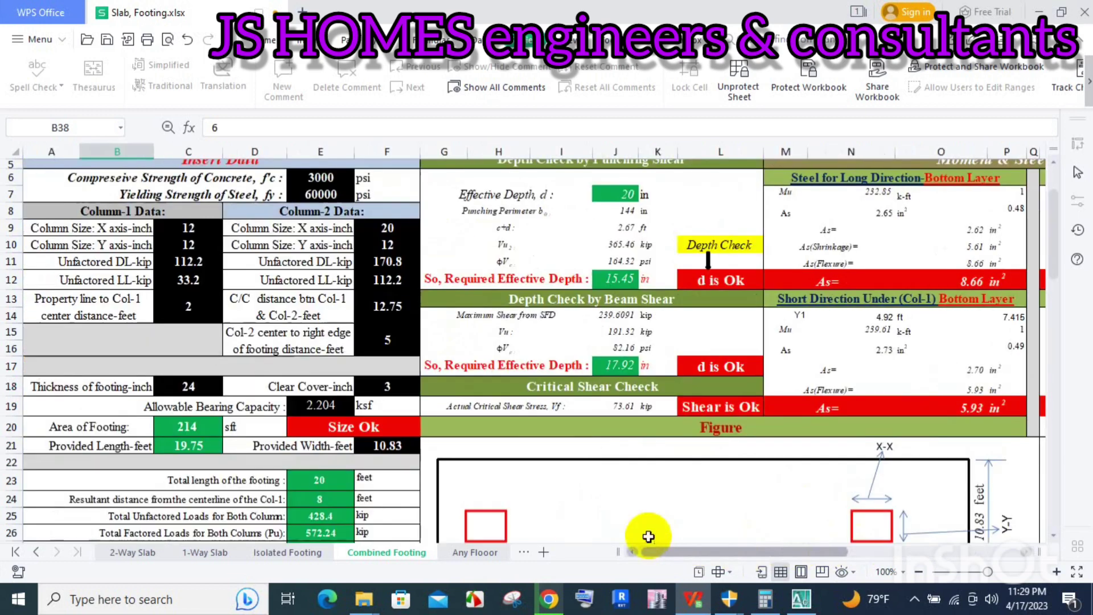
{"action": "scroll", "coordinate": [480, 464], "scroll_direction": "down", "scroll_amount": 3}
{"action": "scroll", "coordinate": [495, 424], "scroll_direction": "down", "scroll_amount": 3}
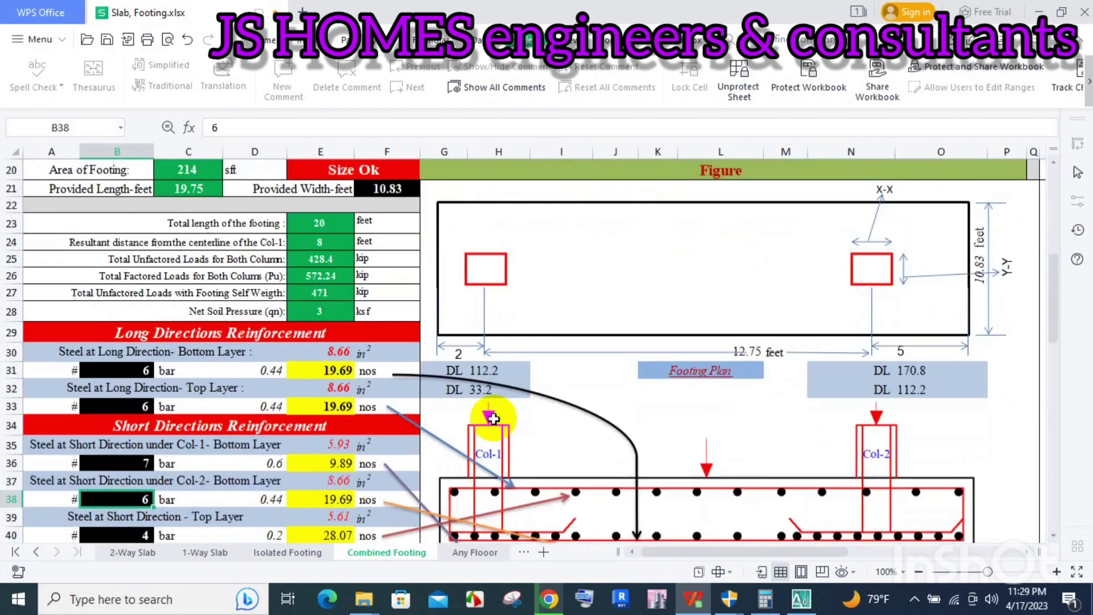
{"action": "scroll", "coordinate": [496, 425], "scroll_direction": "down", "scroll_amount": 3}
Step: In AutoCAD, draw a horizontal bar line across the footing section from left side to right edge
{"action": "left_click", "coordinate": [802, 601]}
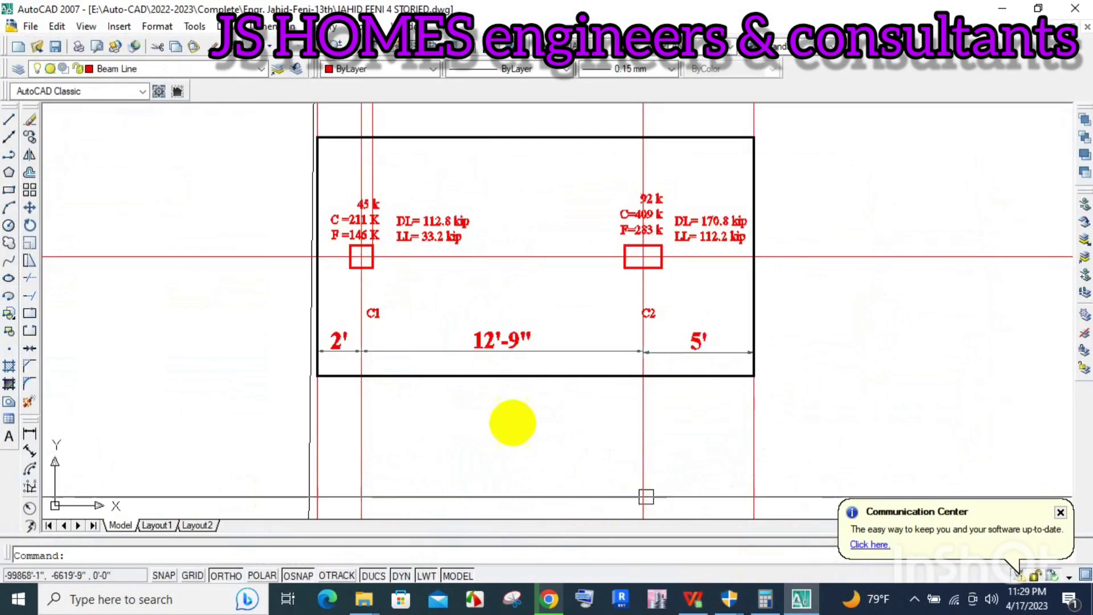
{"action": "scroll", "coordinate": [456, 366], "scroll_direction": "down", "scroll_amount": 3}
{"action": "scroll", "coordinate": [384, 288], "scroll_direction": "up", "scroll_amount": 1}
{"action": "scroll", "coordinate": [305, 219], "scroll_direction": "up", "scroll_amount": 2}
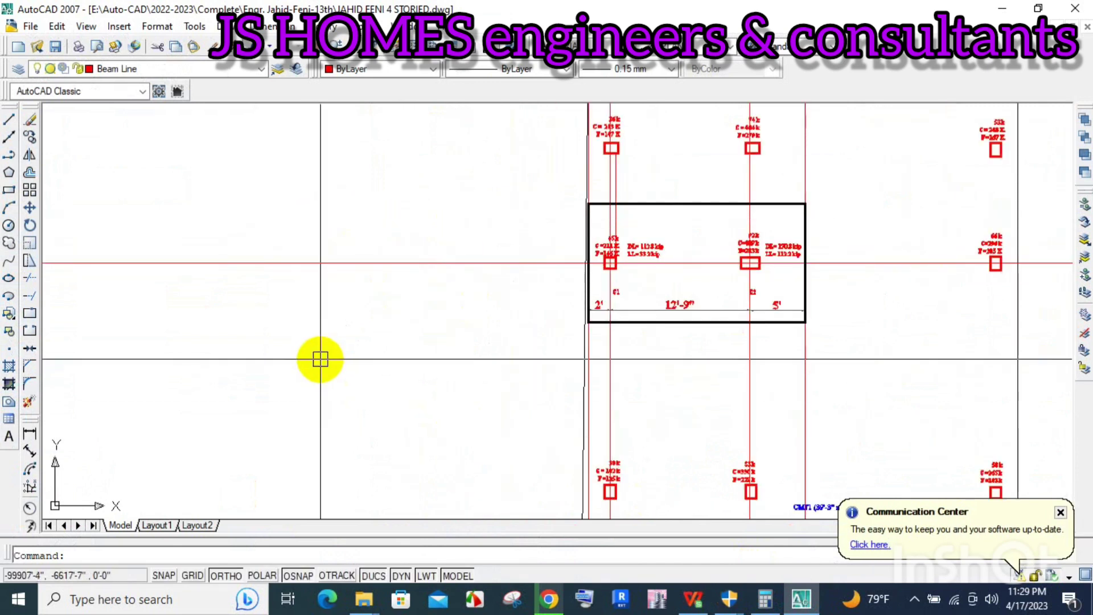
{"action": "key", "text": "l"}
{"action": "key", "text": "Return"}
{"action": "left_click", "coordinate": [302, 325]}
{"action": "left_click", "coordinate": [305, 363]}
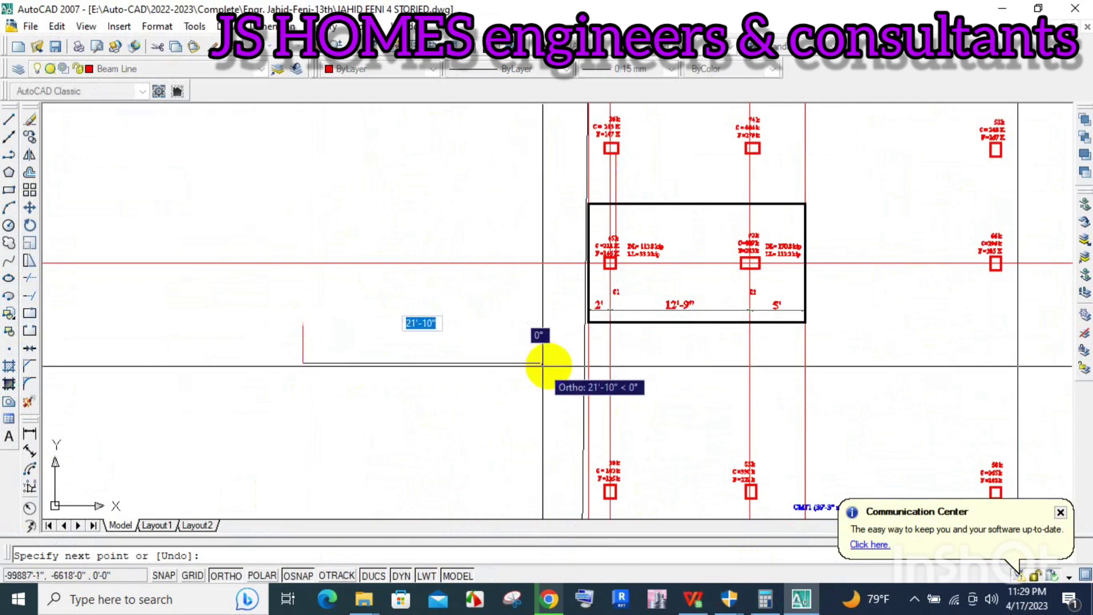
{"action": "key", "text": "Escape"}
{"action": "scroll", "coordinate": [590, 353], "scroll_direction": "up", "scroll_amount": 2}
{"action": "key", "text": "Return"}
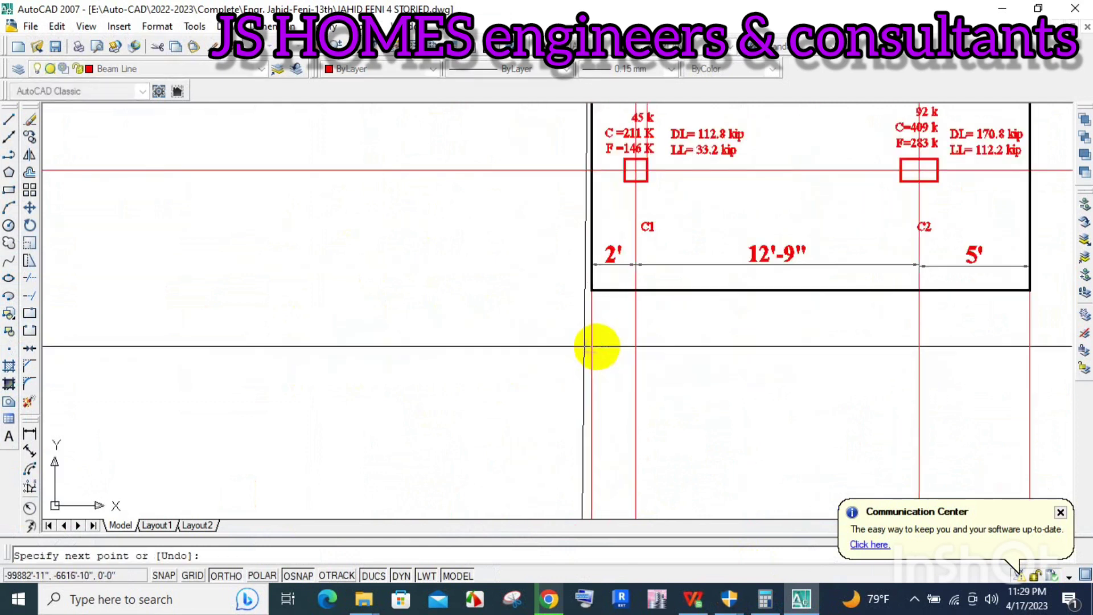
{"action": "left_click", "coordinate": [592, 354]}
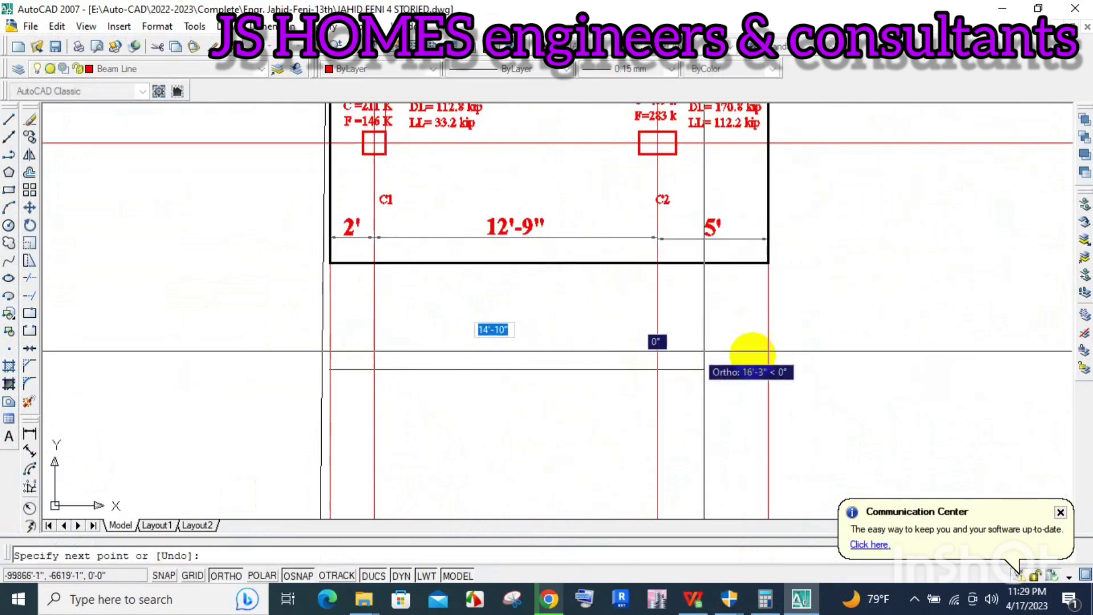
{"action": "left_click", "coordinate": [766, 369]}
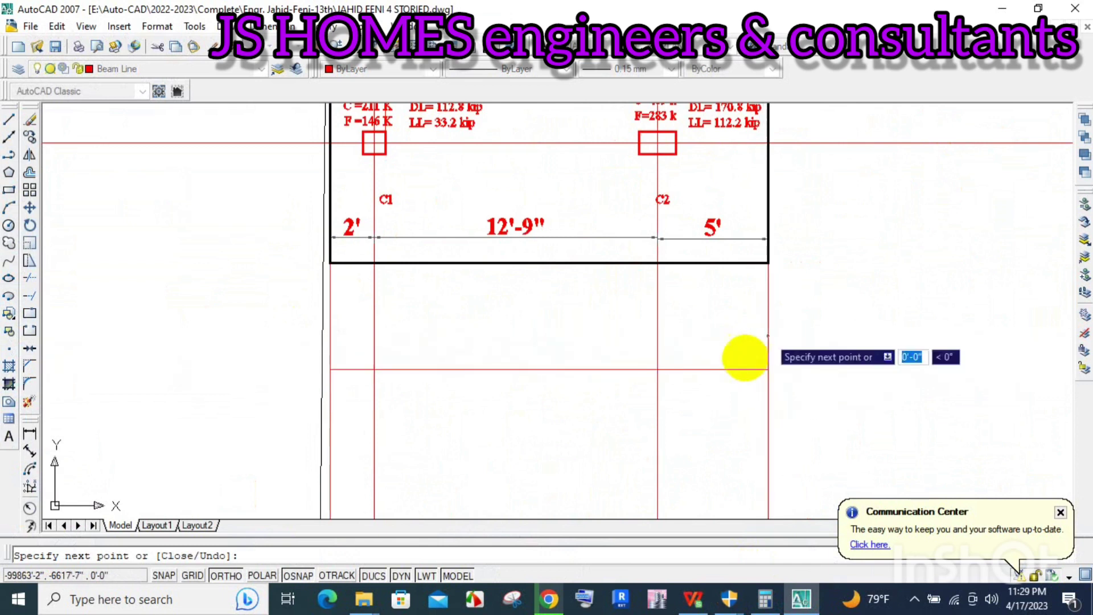
{"action": "key", "text": "Escape"}
Step: Give the new bar line a 0.40 mm lineweight
{"action": "left_click", "coordinate": [551, 370]}
{"action": "key", "text": "Escape"}
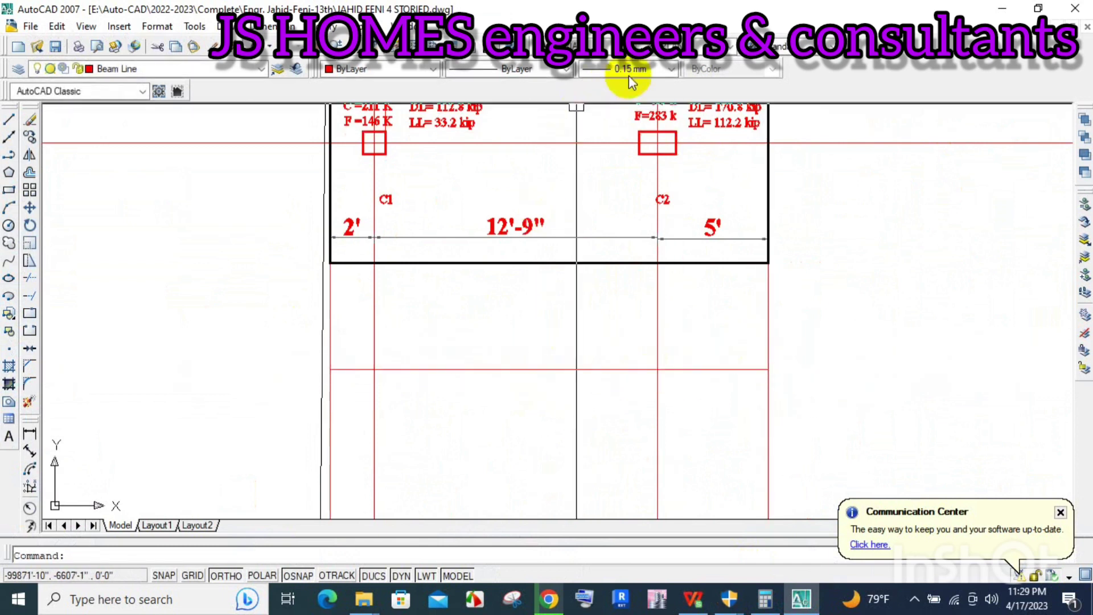
{"action": "left_click", "coordinate": [670, 69]}
{"action": "left_click", "coordinate": [524, 373]}
{"action": "left_click", "coordinate": [525, 370]}
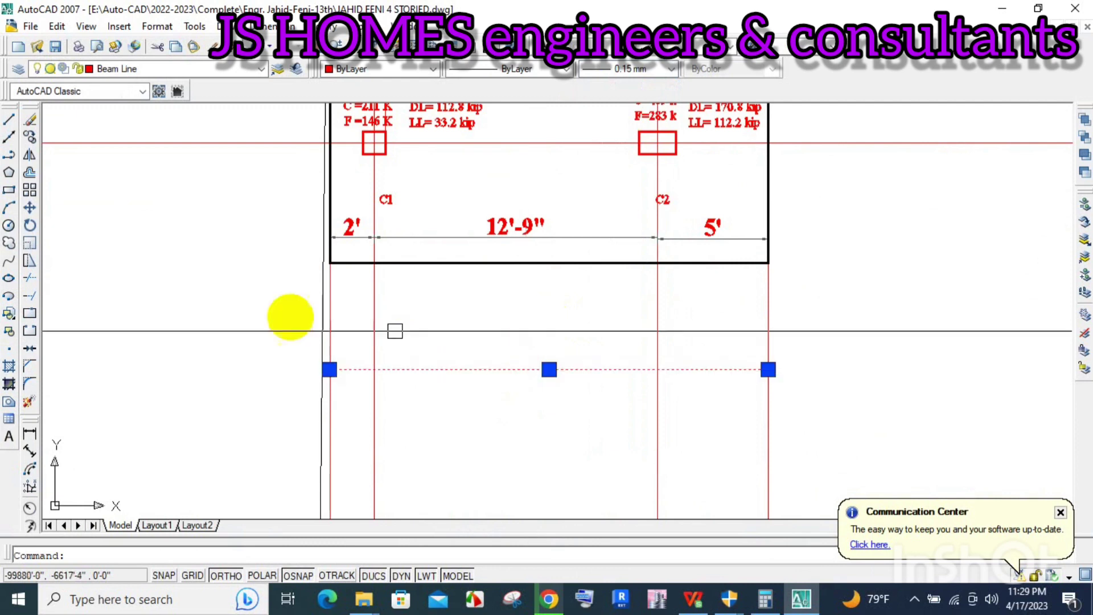
{"action": "left_click", "coordinate": [671, 69]}
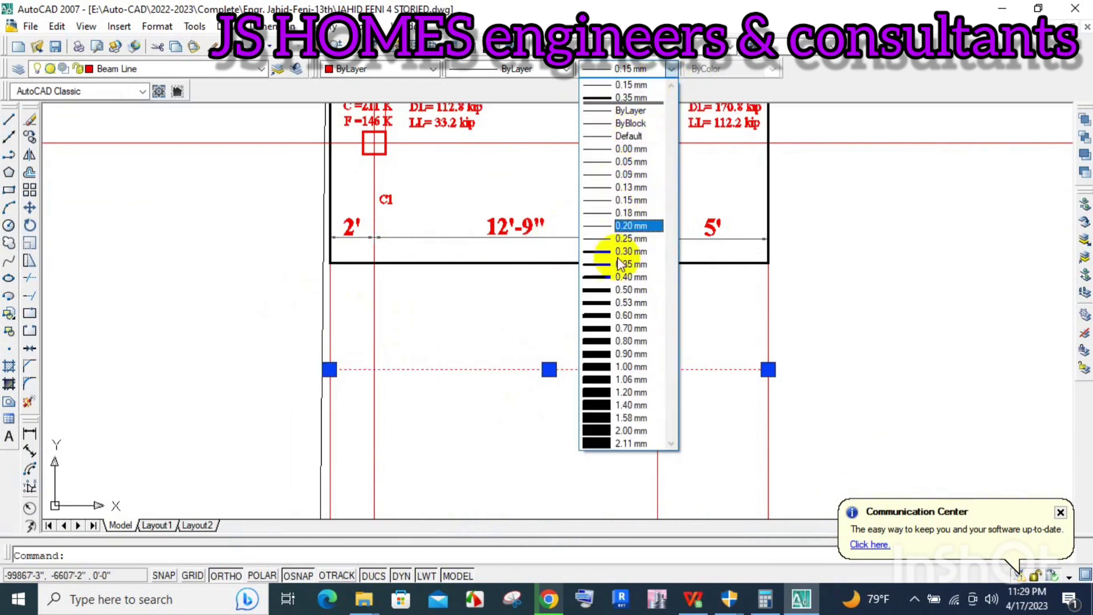
{"action": "left_click", "coordinate": [616, 278]}
{"action": "key", "text": "Escape"}
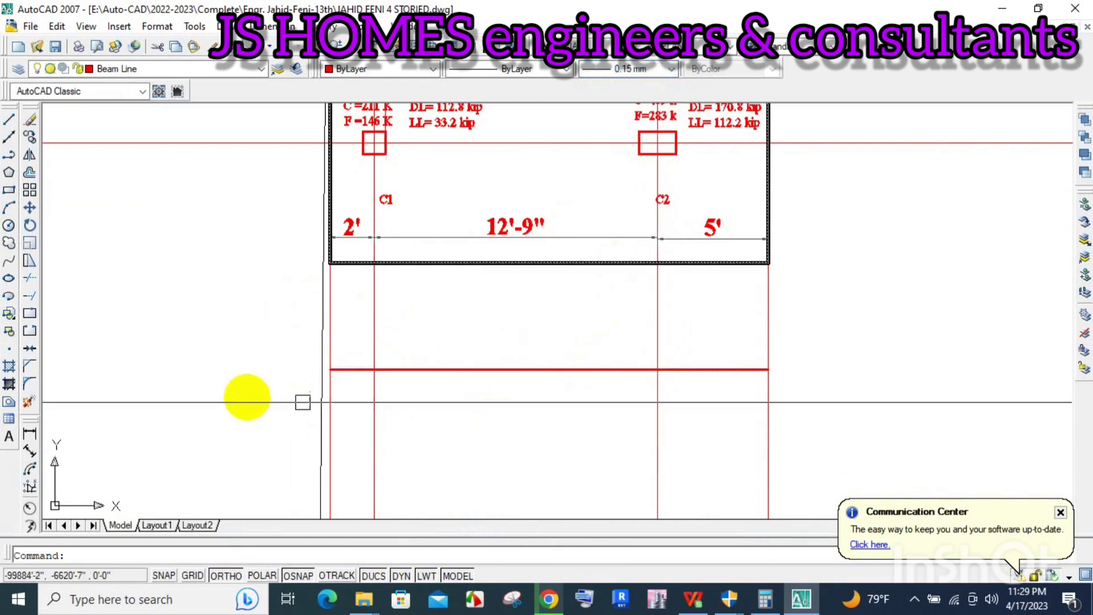
Step: Using DONUT with default diameters, place four bar dots along the beam line's left portion
{"action": "type", "text": "donut"}
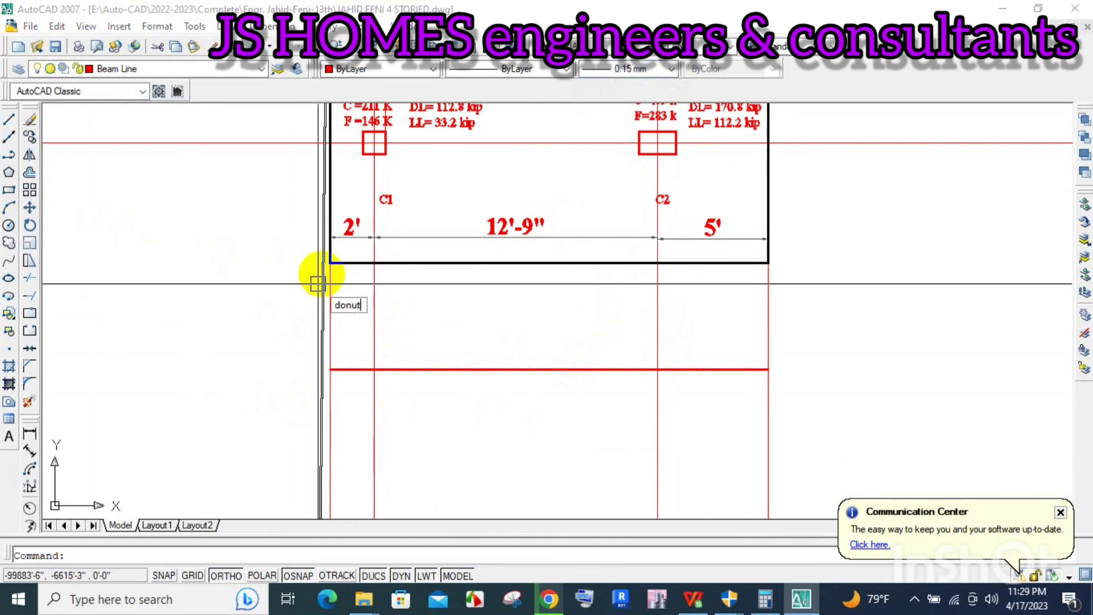
{"action": "key", "text": "Return"}
{"action": "scroll", "coordinate": [345, 387], "scroll_direction": "up", "scroll_amount": 3}
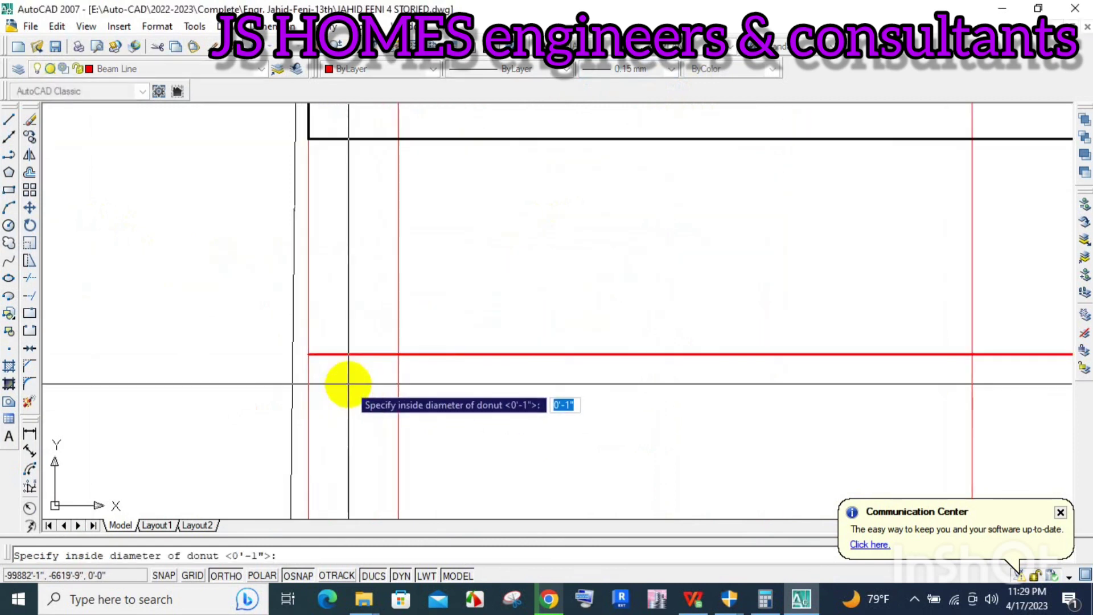
{"action": "scroll", "coordinate": [324, 368], "scroll_direction": "up", "scroll_amount": 3}
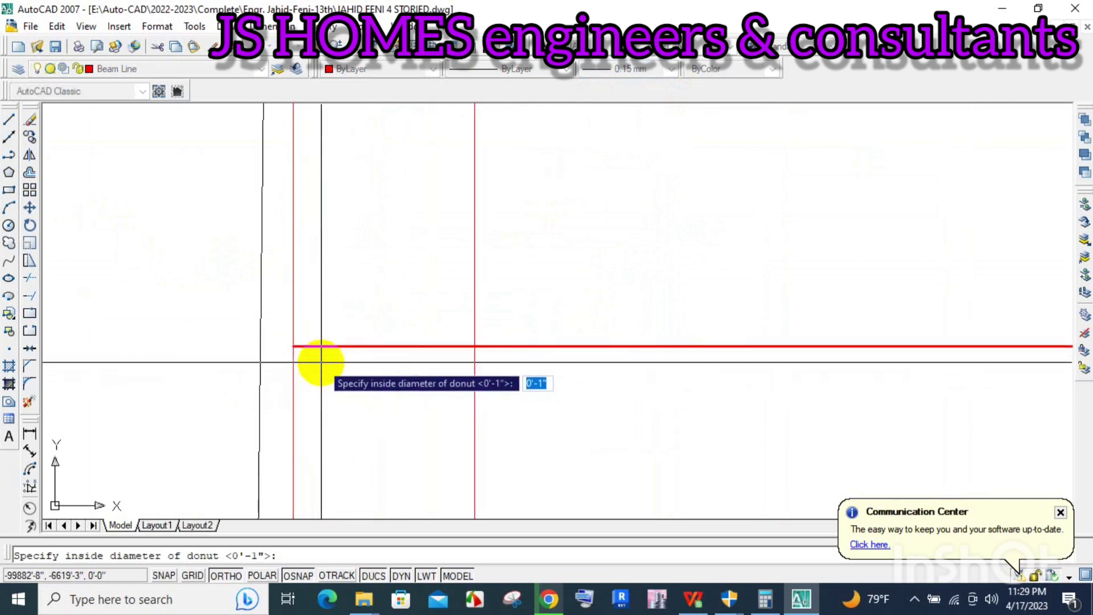
{"action": "key", "text": "Return"}
{"action": "key", "text": "Return"}
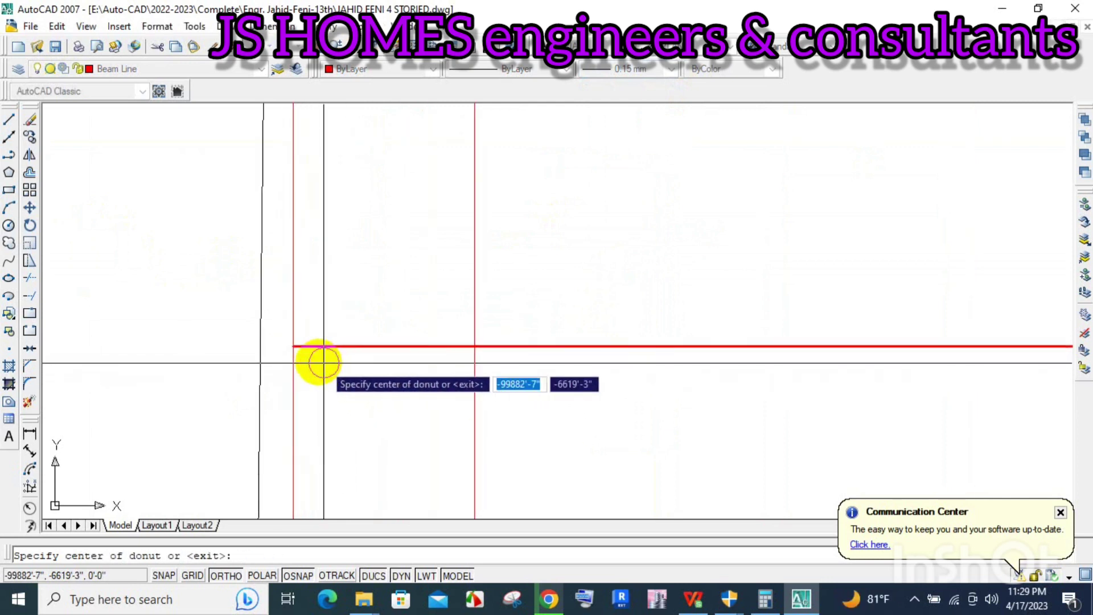
{"action": "left_click", "coordinate": [318, 362]}
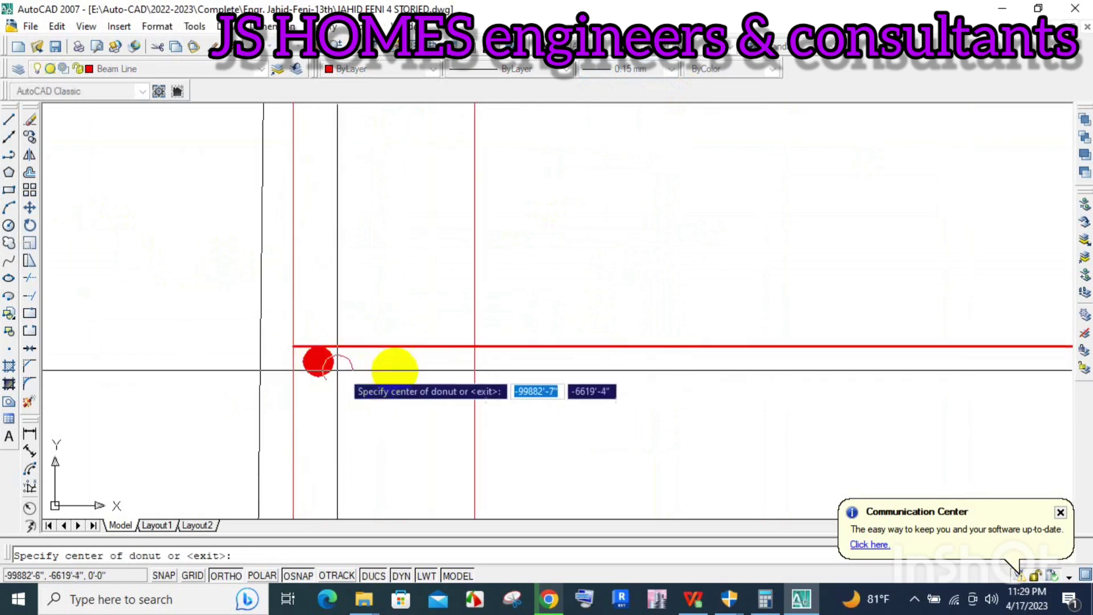
{"action": "left_click", "coordinate": [406, 363]}
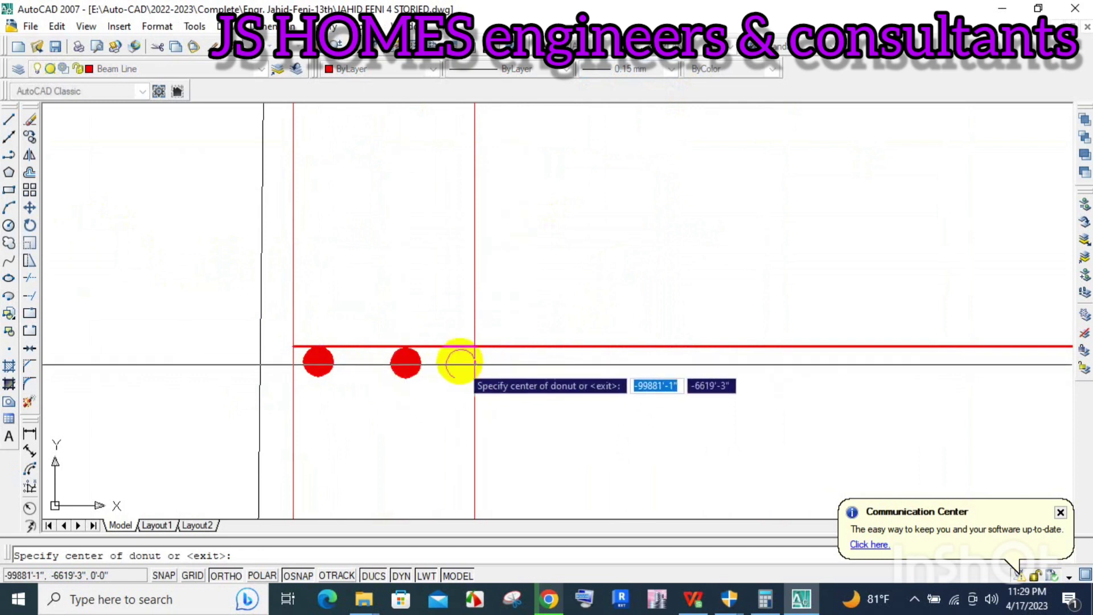
{"action": "left_click", "coordinate": [475, 362]}
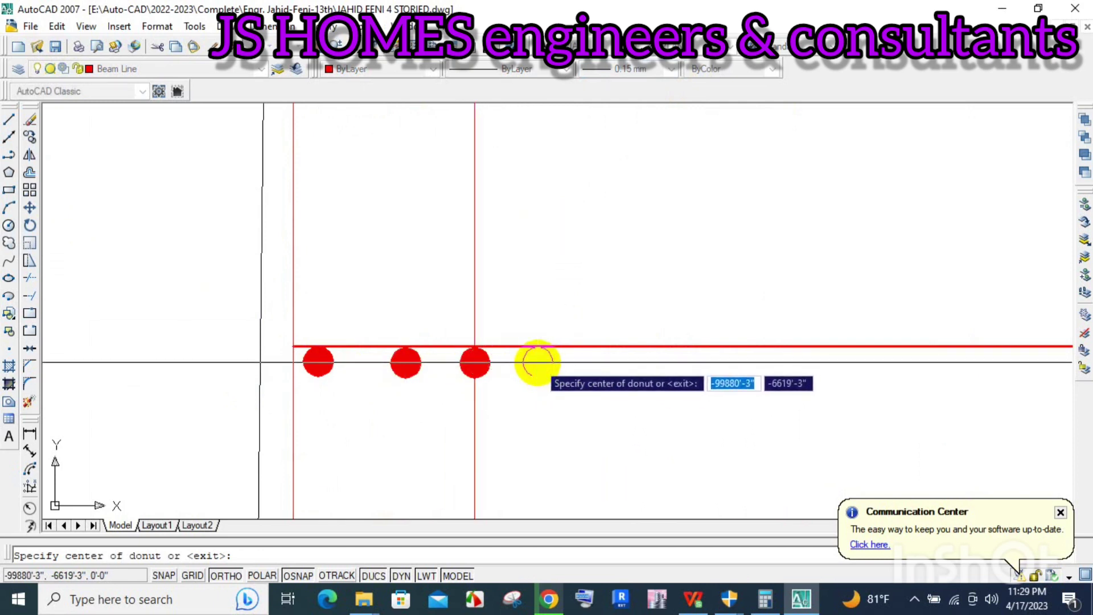
{"action": "left_click", "coordinate": [535, 363]}
Step: Place three more bar dots near the right column end and return to the footing spreadsheet
{"action": "scroll", "coordinate": [737, 345], "scroll_direction": "down", "scroll_amount": 2}
{"action": "scroll", "coordinate": [654, 339], "scroll_direction": "up", "scroll_amount": 3}
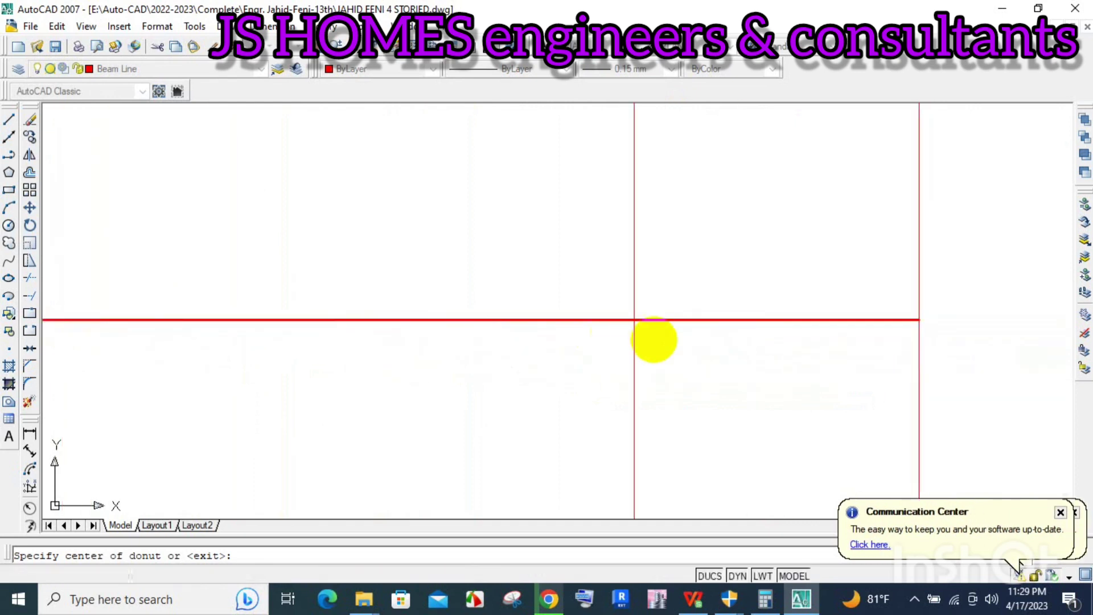
{"action": "scroll", "coordinate": [782, 339], "scroll_direction": "down", "scroll_amount": 3}
{"action": "scroll", "coordinate": [817, 332], "scroll_direction": "up", "scroll_amount": 3}
{"action": "left_click", "coordinate": [817, 332]}
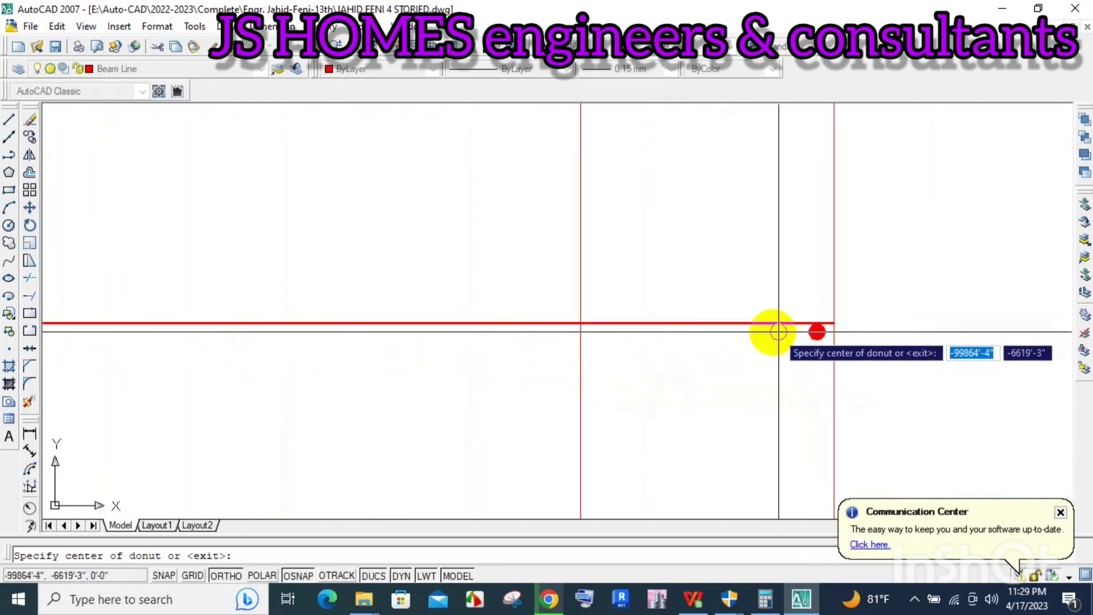
{"action": "left_click", "coordinate": [771, 333]}
{"action": "left_click", "coordinate": [733, 333]}
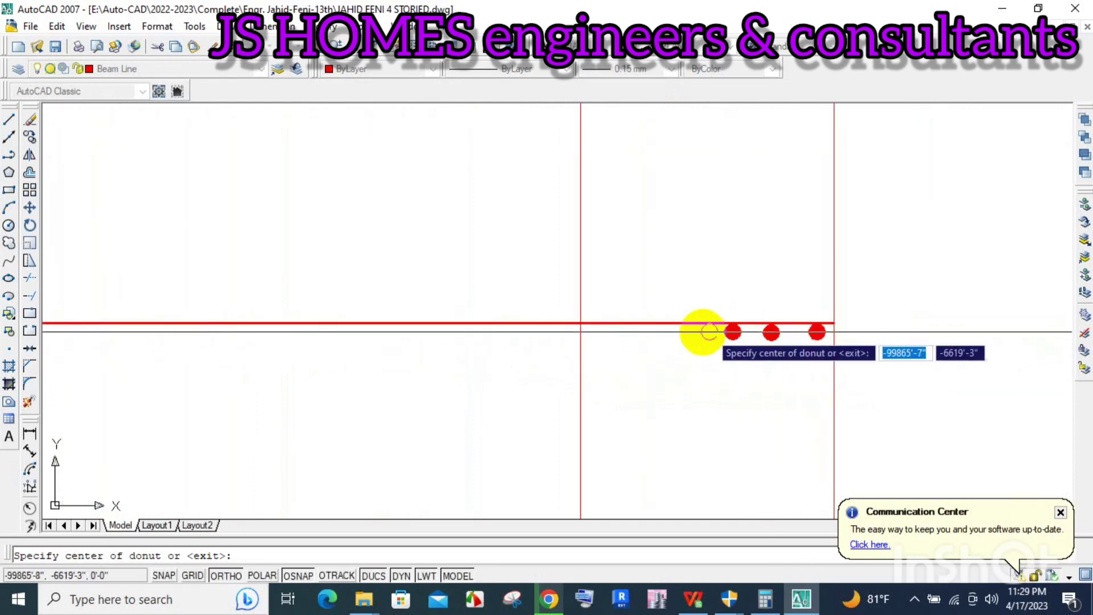
{"action": "key", "text": "Return"}
{"action": "scroll", "coordinate": [691, 335], "scroll_direction": "down", "scroll_amount": 3}
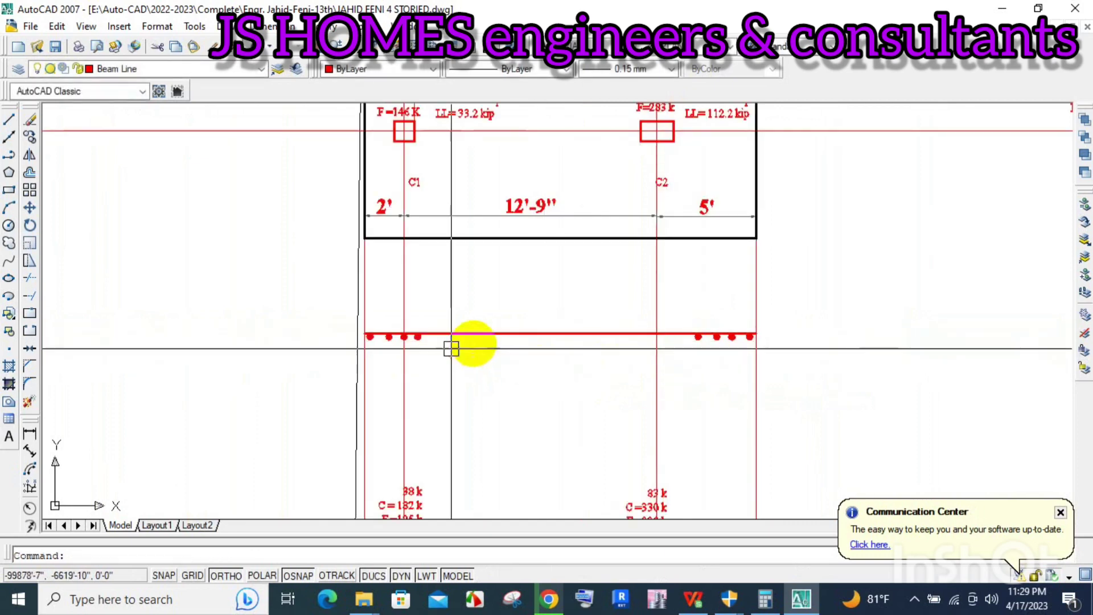
{"action": "left_click", "coordinate": [766, 599]}
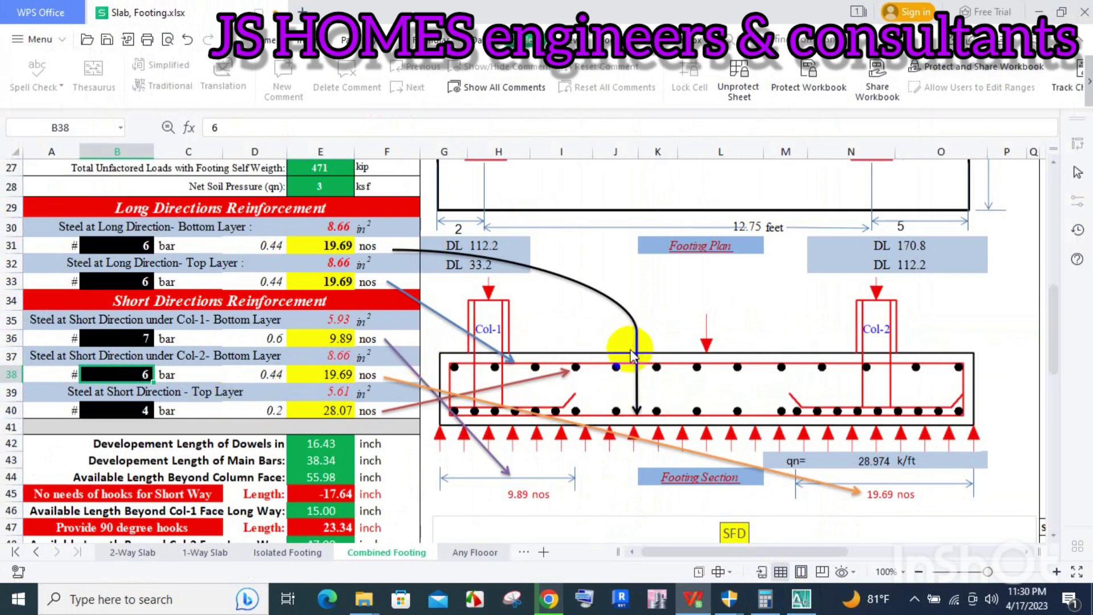
{"action": "scroll", "coordinate": [630, 348], "scroll_direction": "down", "scroll_amount": 2}
{"action": "scroll", "coordinate": [436, 369], "scroll_direction": "down", "scroll_amount": 3}
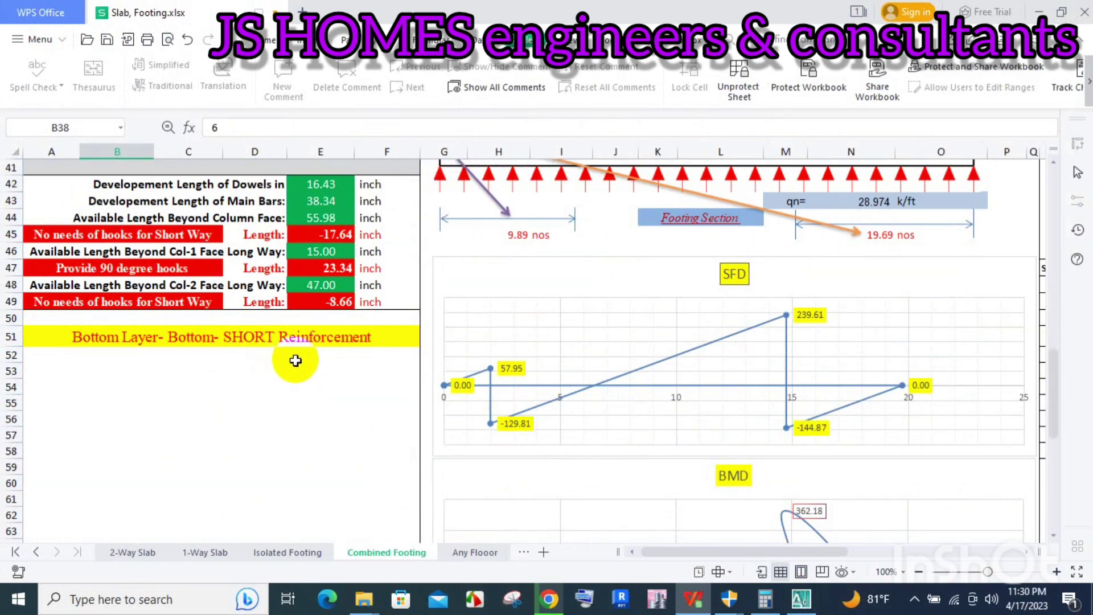
{"action": "scroll", "coordinate": [259, 355], "scroll_direction": "up", "scroll_amount": 2}
{"action": "scroll", "coordinate": [262, 376], "scroll_direction": "up", "scroll_amount": 1}
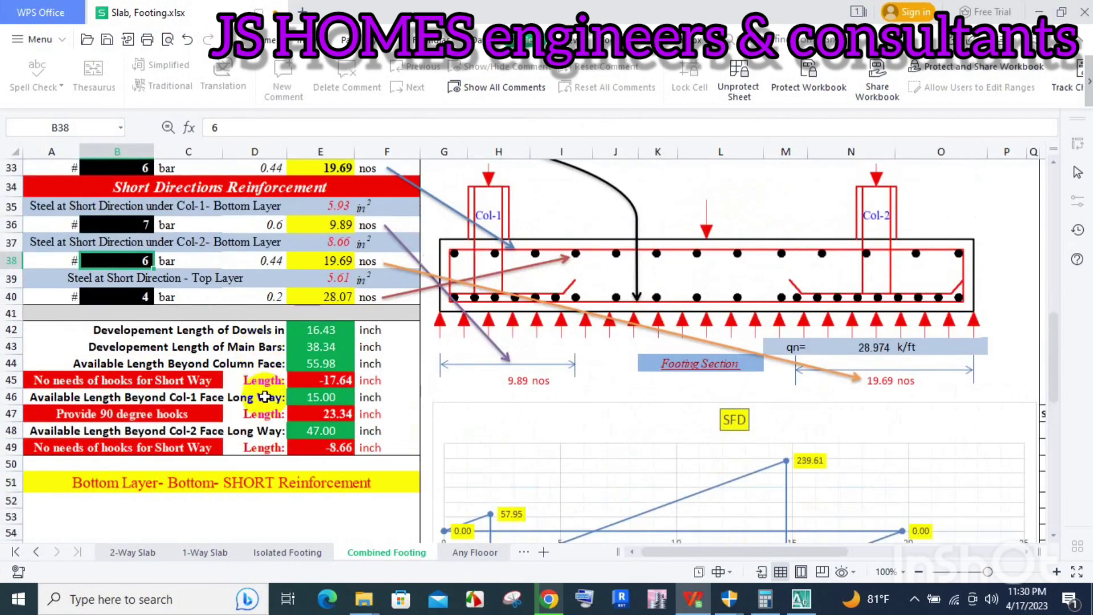
{"action": "scroll", "coordinate": [415, 349], "scroll_direction": "up", "scroll_amount": 5}
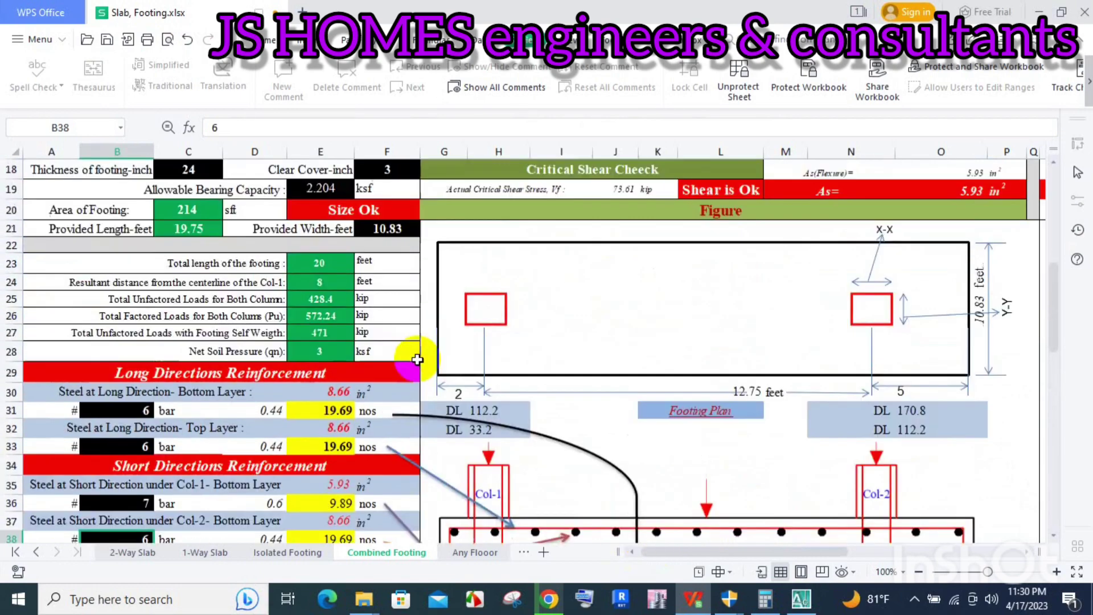
{"action": "scroll", "coordinate": [439, 357], "scroll_direction": "up", "scroll_amount": 5}
{"action": "scroll", "coordinate": [420, 363], "scroll_direction": "up", "scroll_amount": 1}
{"action": "scroll", "coordinate": [420, 363], "scroll_direction": "down", "scroll_amount": 2}
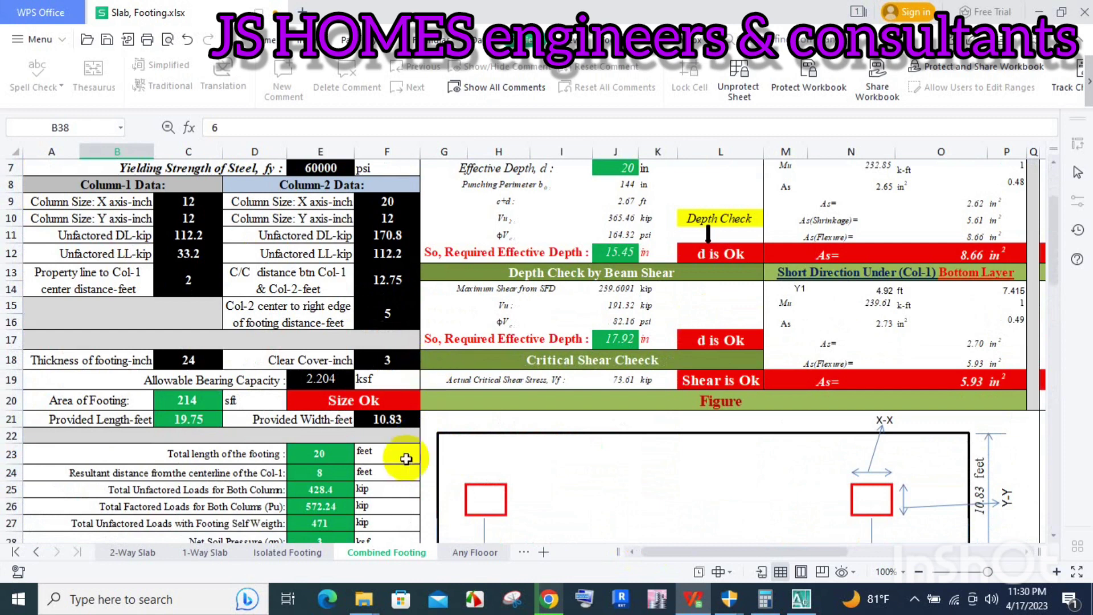
{"action": "left_click", "coordinate": [187, 280]}
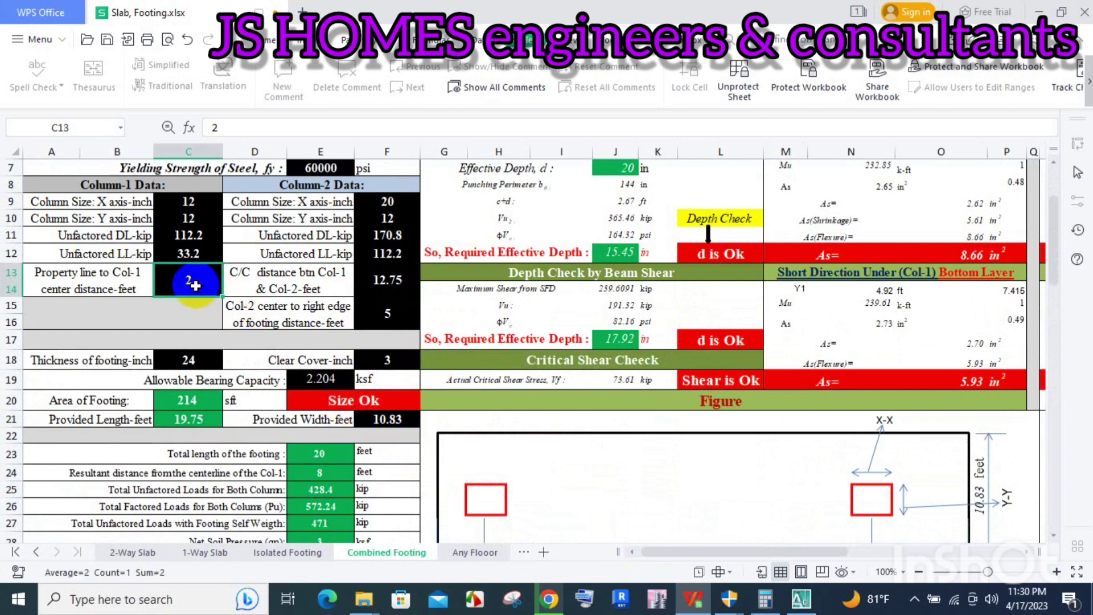
{"action": "left_click", "coordinate": [389, 289]}
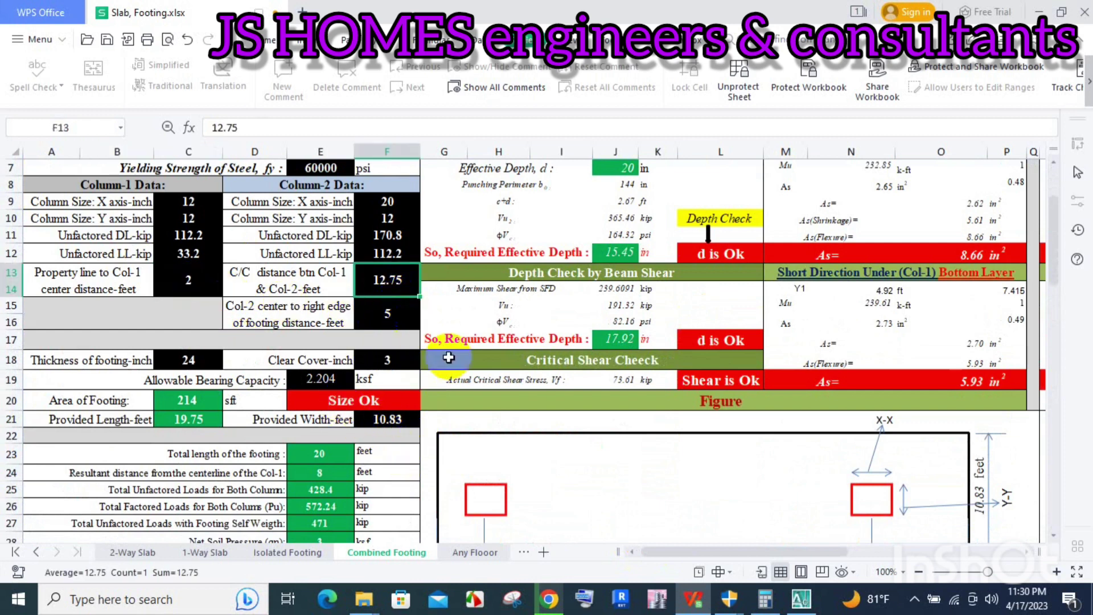
{"action": "left_click", "coordinate": [392, 322]}
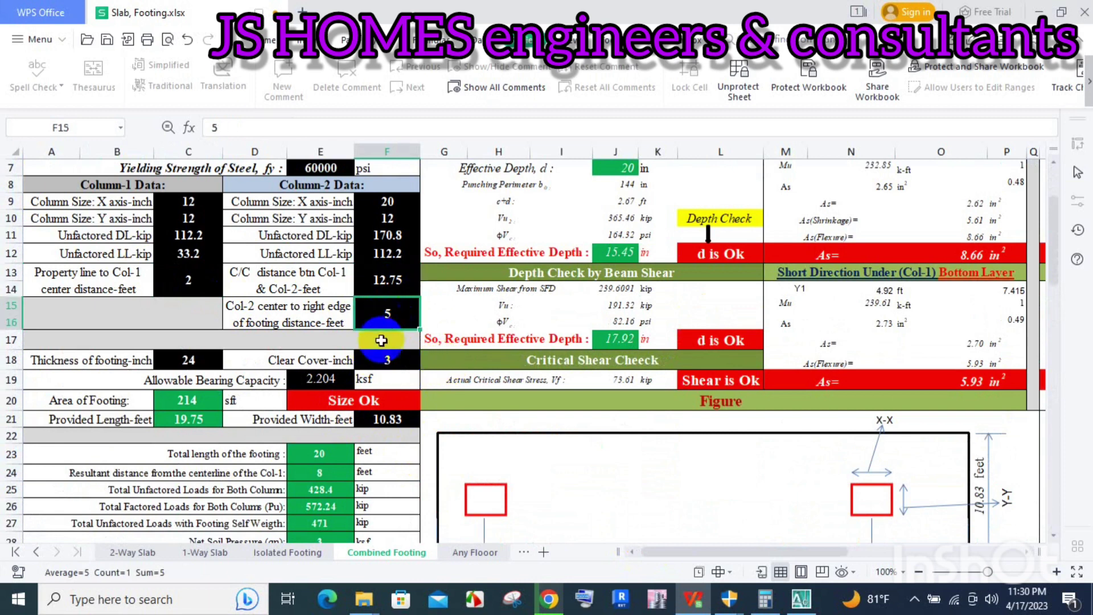
{"action": "left_click", "coordinate": [317, 382]}
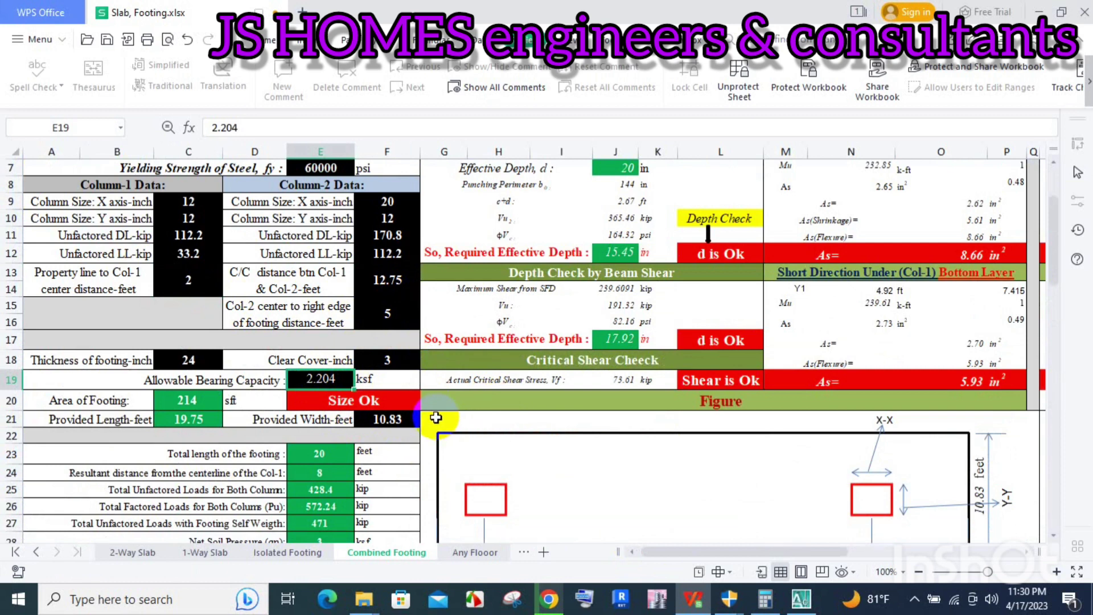
Step: Set allowable bearing capacity to 3.3 ksf in E19 and provided width to 7.25 ft in F21
{"action": "type", "text": "3.3"}
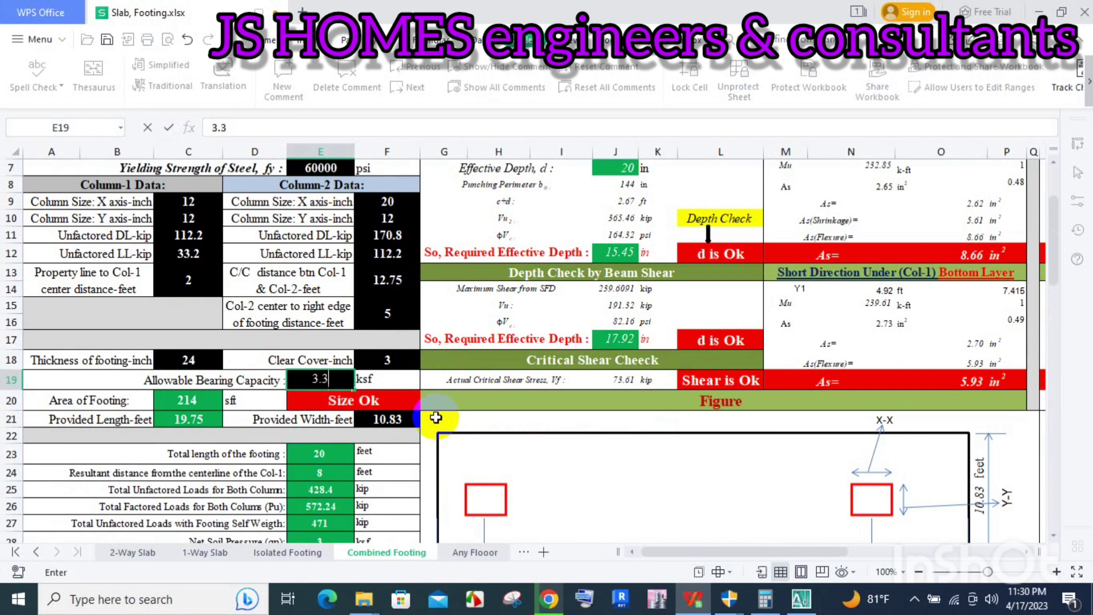
{"action": "key", "text": "Return"}
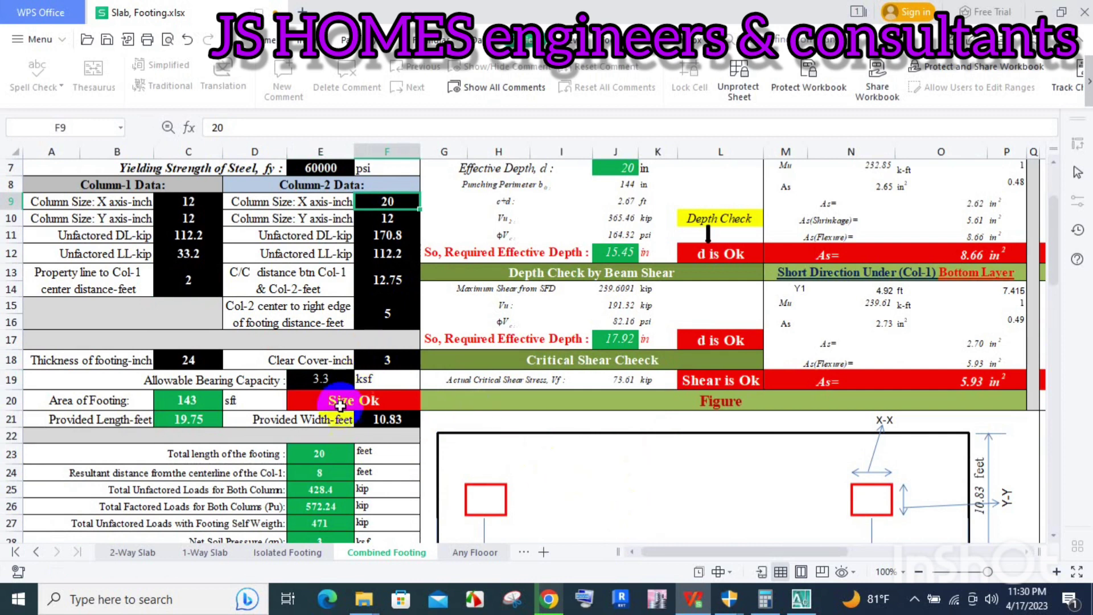
{"action": "left_click", "coordinate": [396, 419]}
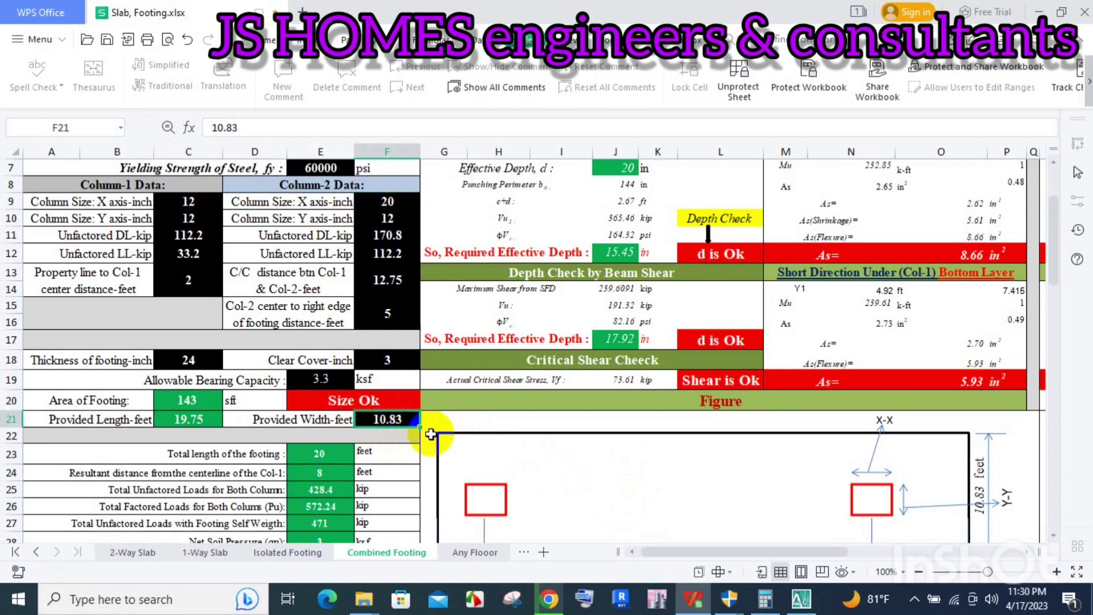
{"action": "type", "text": "7.25"}
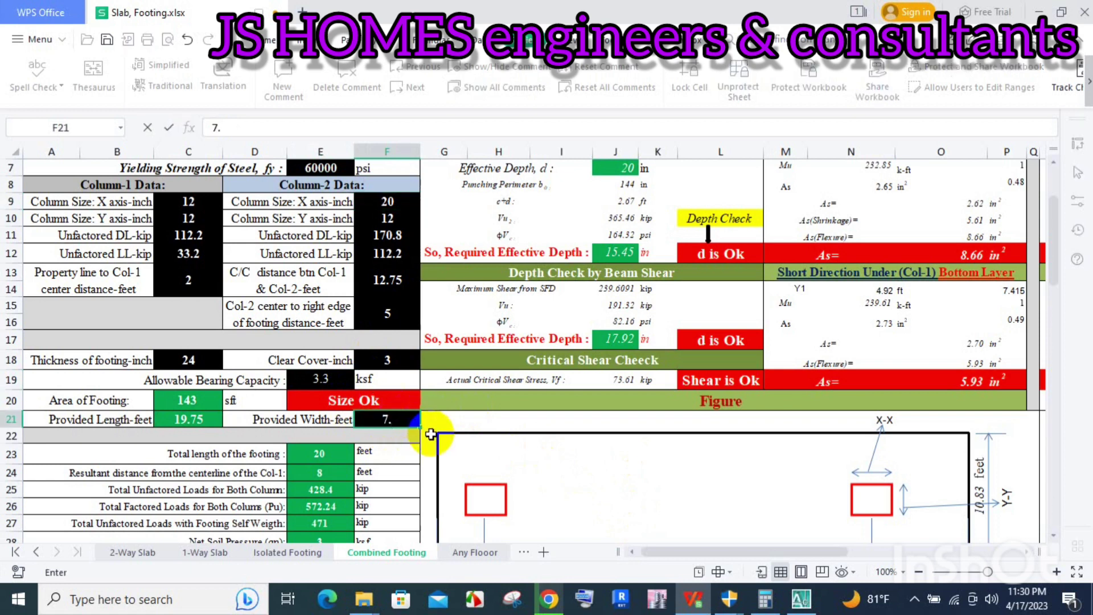
{"action": "left_click", "coordinate": [318, 378]}
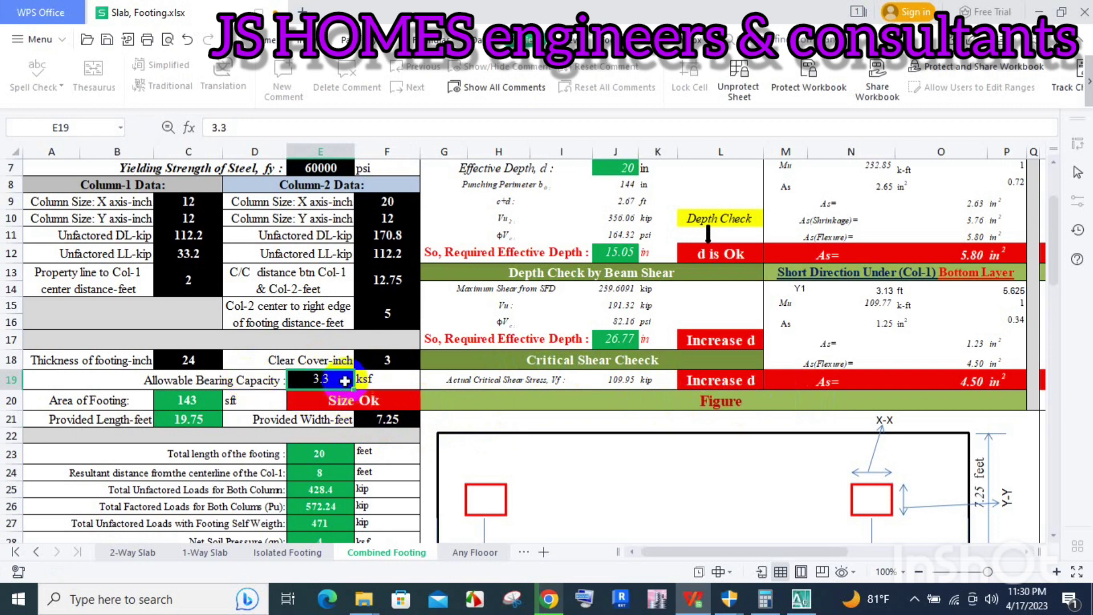
{"action": "left_click", "coordinate": [322, 381]}
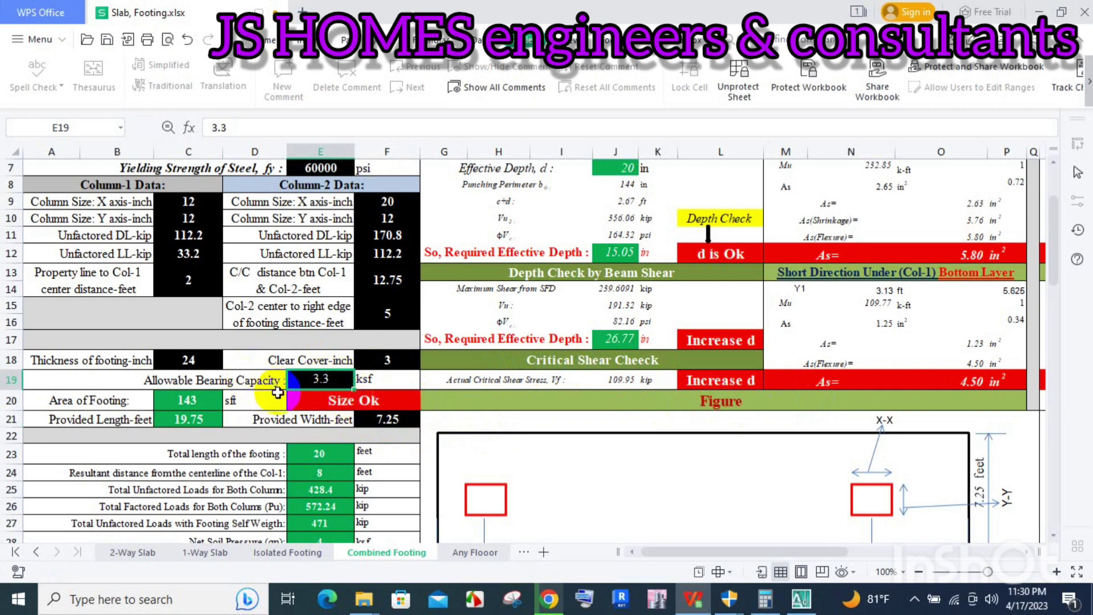
{"action": "left_click", "coordinate": [194, 361]}
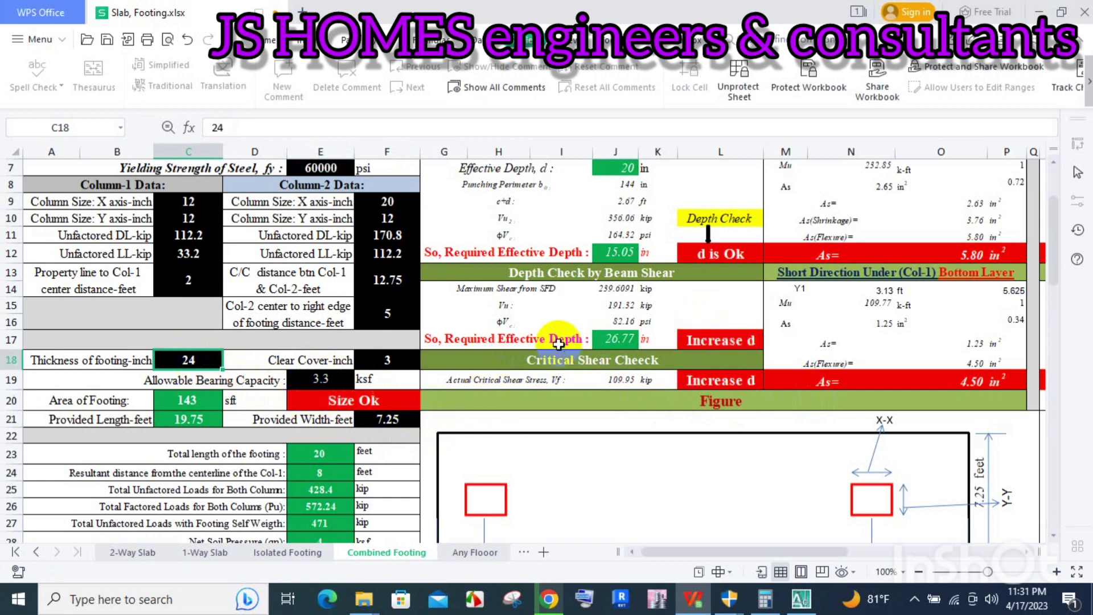
Step: Try footing thicknesses of 26 and 28 inches in C18, settling on 30 inches
{"action": "double_click", "coordinate": [205, 361]}
{"action": "type", "text": "26"}
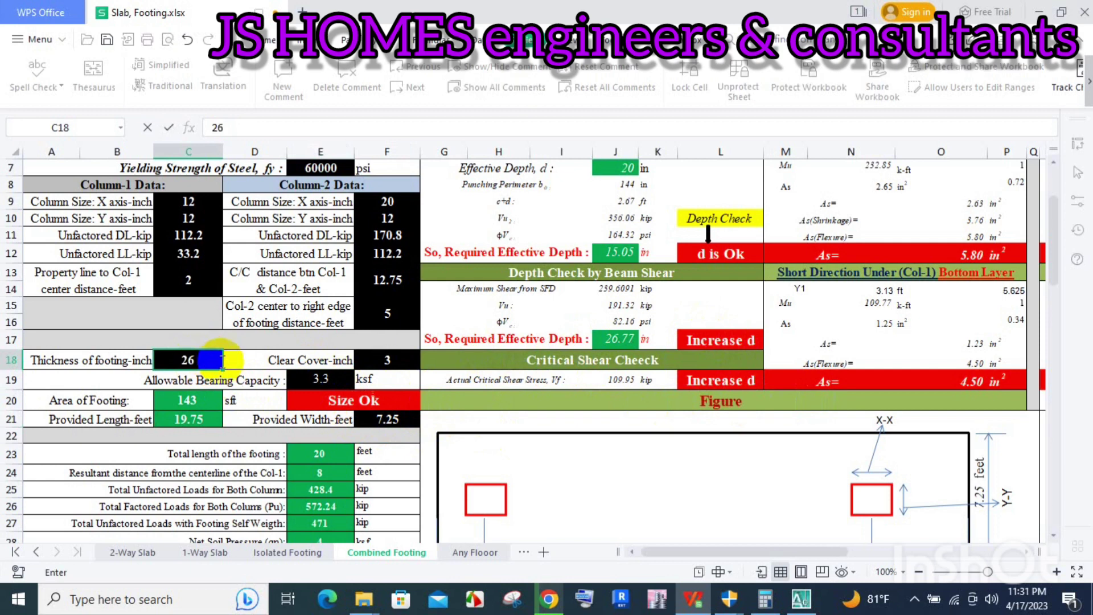
{"action": "left_click", "coordinate": [398, 363]}
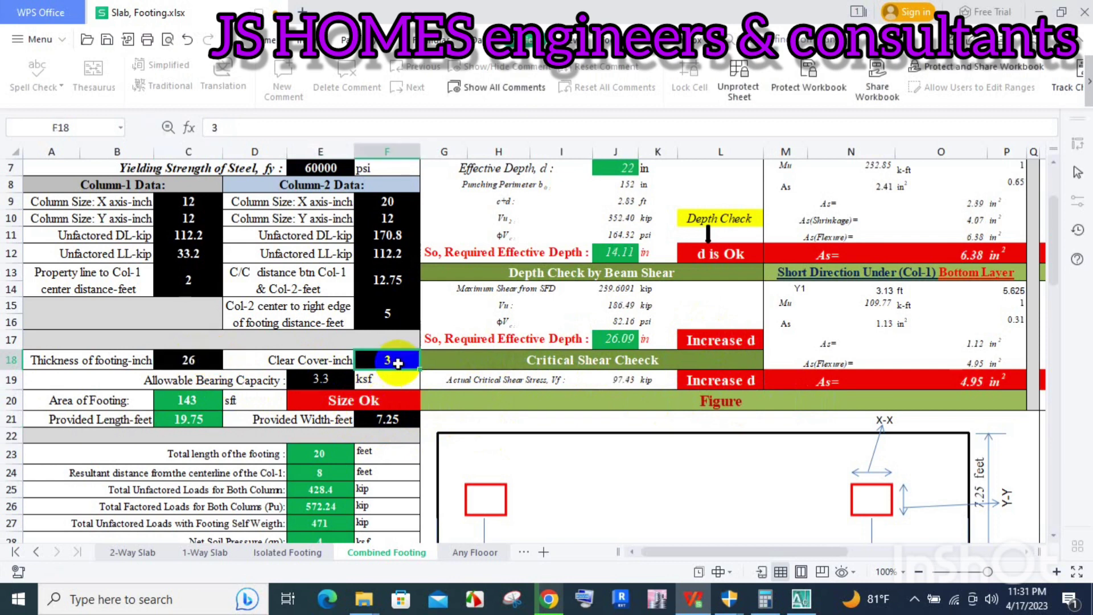
{"action": "left_click", "coordinate": [199, 361]}
{"action": "type", "text": "2"}
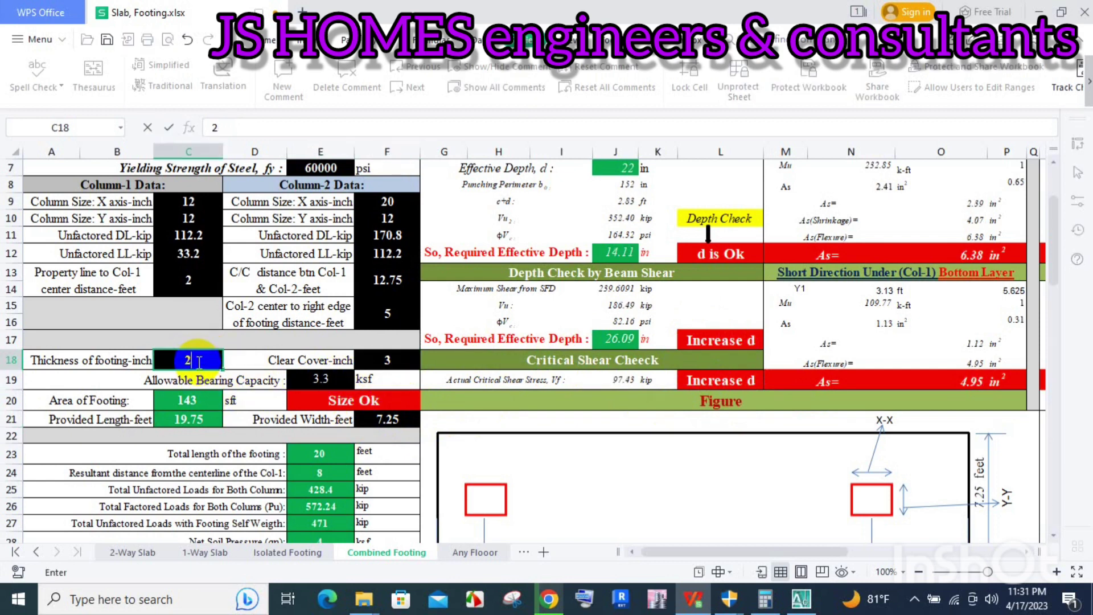
{"action": "type", "text": "8"}
{"action": "left_click", "coordinate": [382, 359]}
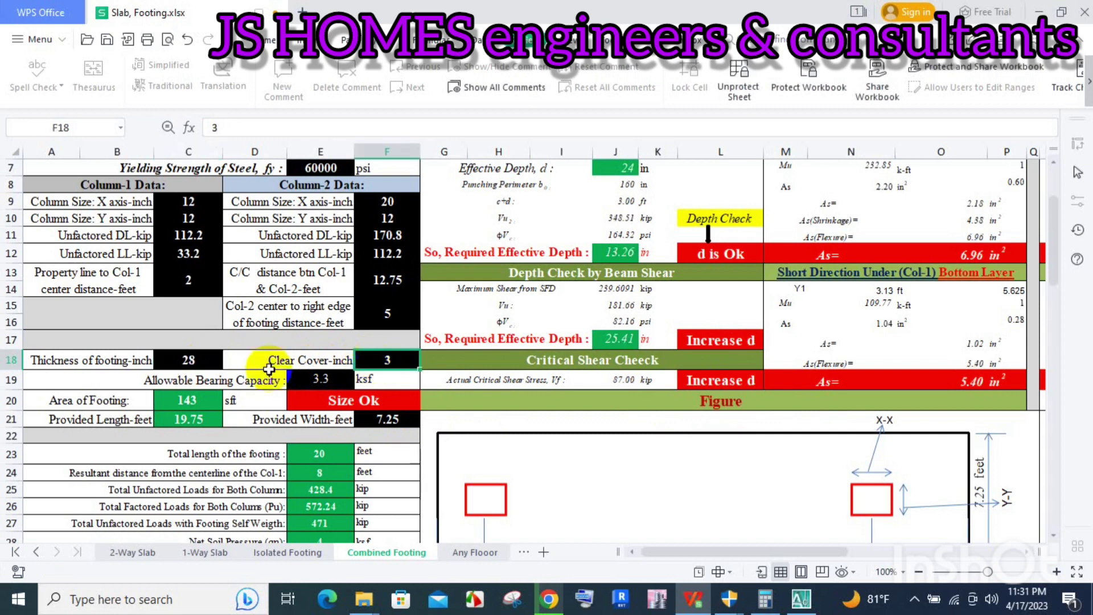
{"action": "left_click", "coordinate": [175, 362]}
{"action": "type", "text": "30"}
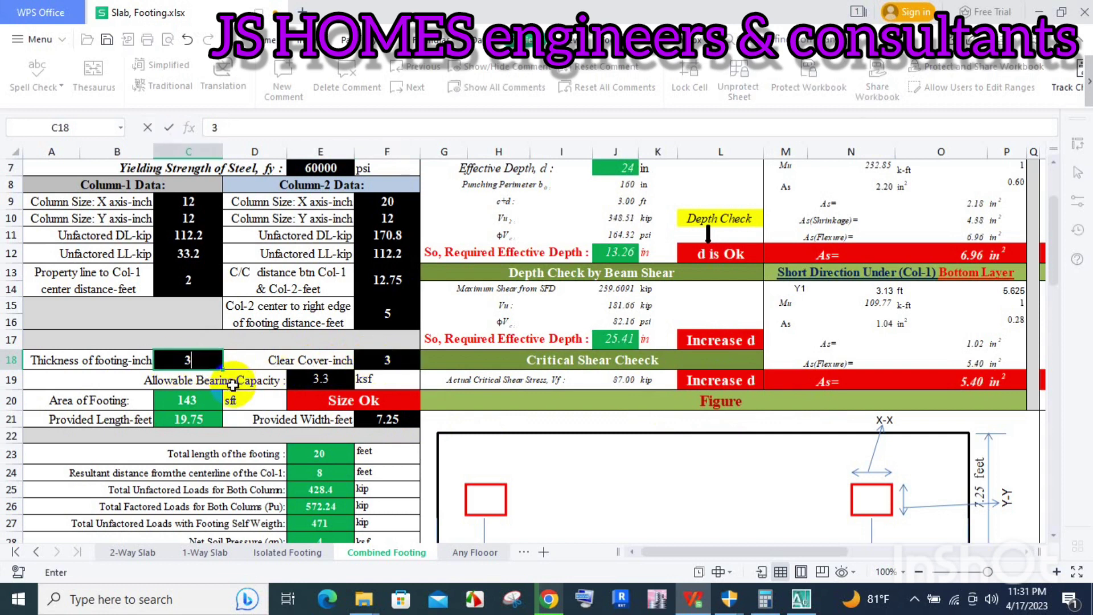
{"action": "left_click", "coordinate": [387, 361]}
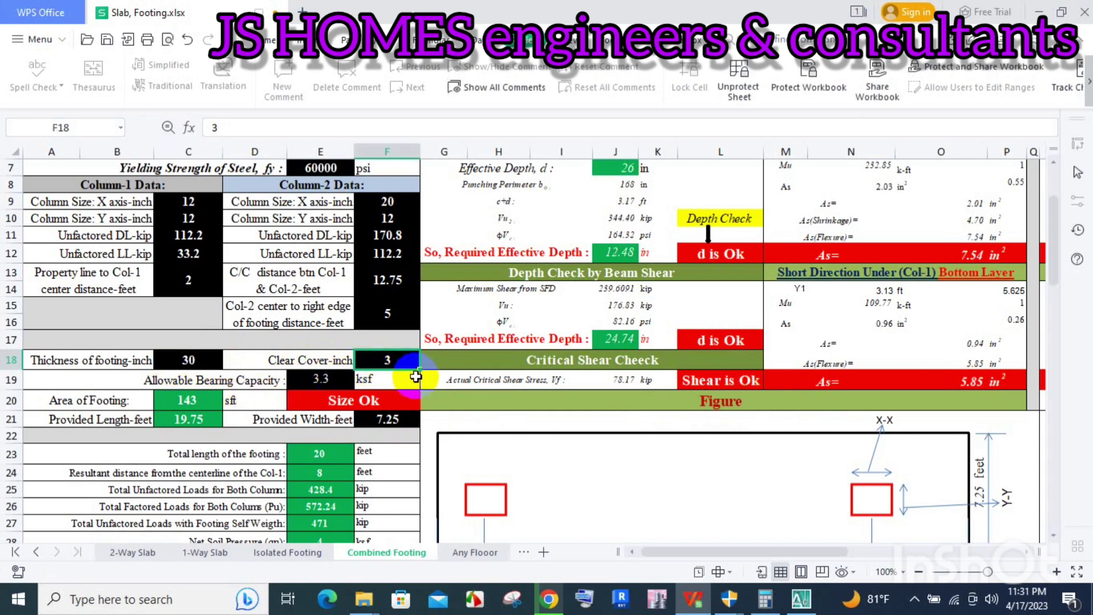
{"action": "left_click", "coordinate": [183, 361]}
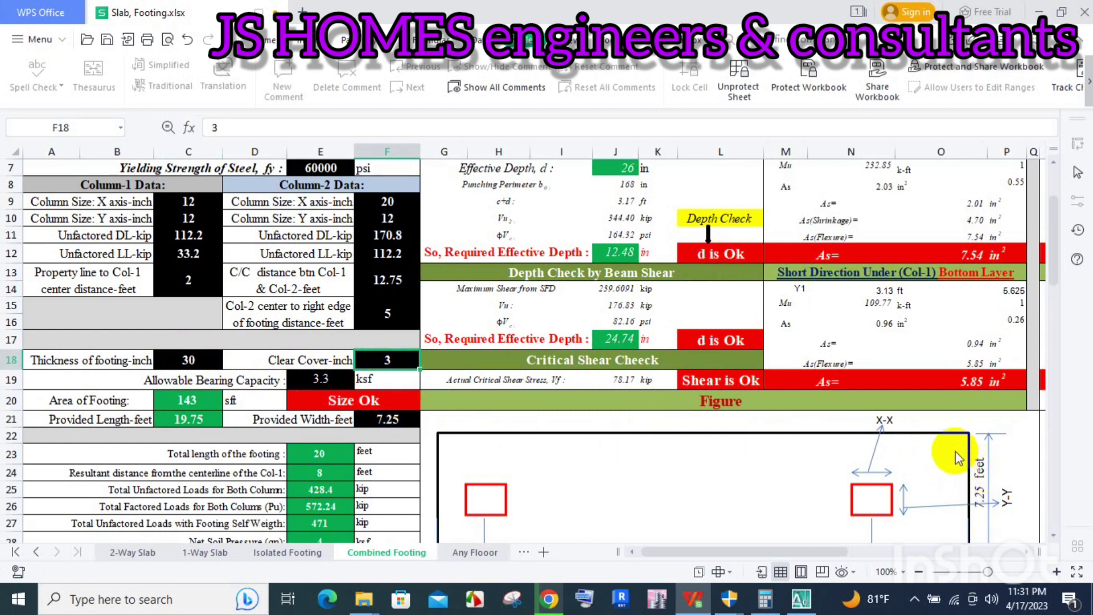
{"action": "scroll", "coordinate": [962, 455], "scroll_direction": "down", "scroll_amount": 2}
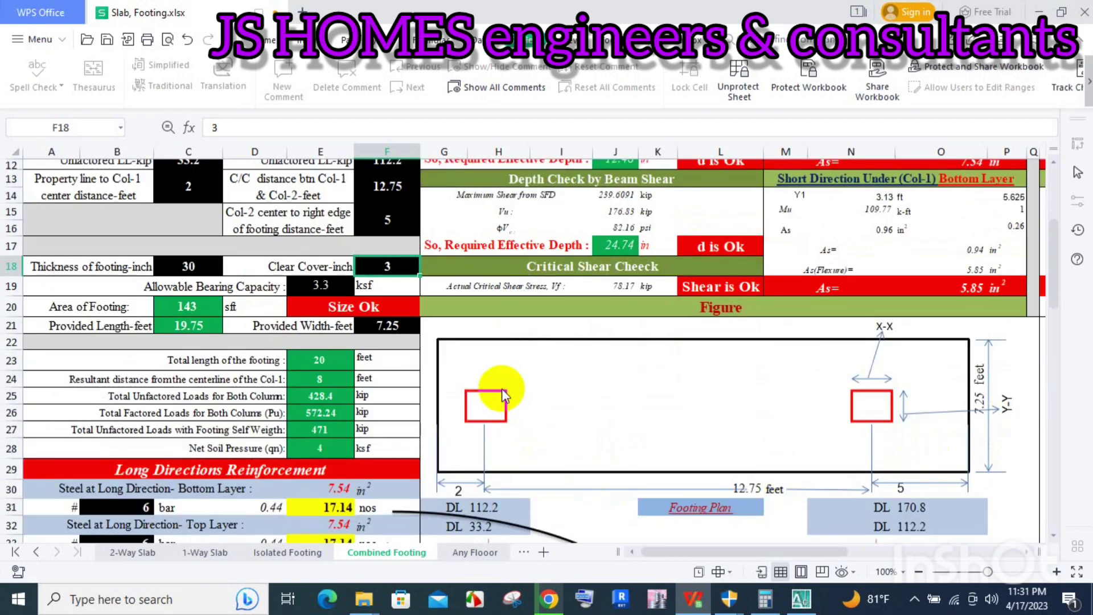
{"action": "scroll", "coordinate": [519, 379], "scroll_direction": "down", "scroll_amount": 4}
{"action": "scroll", "coordinate": [532, 398], "scroll_direction": "down", "scroll_amount": 2}
{"action": "scroll", "coordinate": [512, 410], "scroll_direction": "down", "scroll_amount": 2}
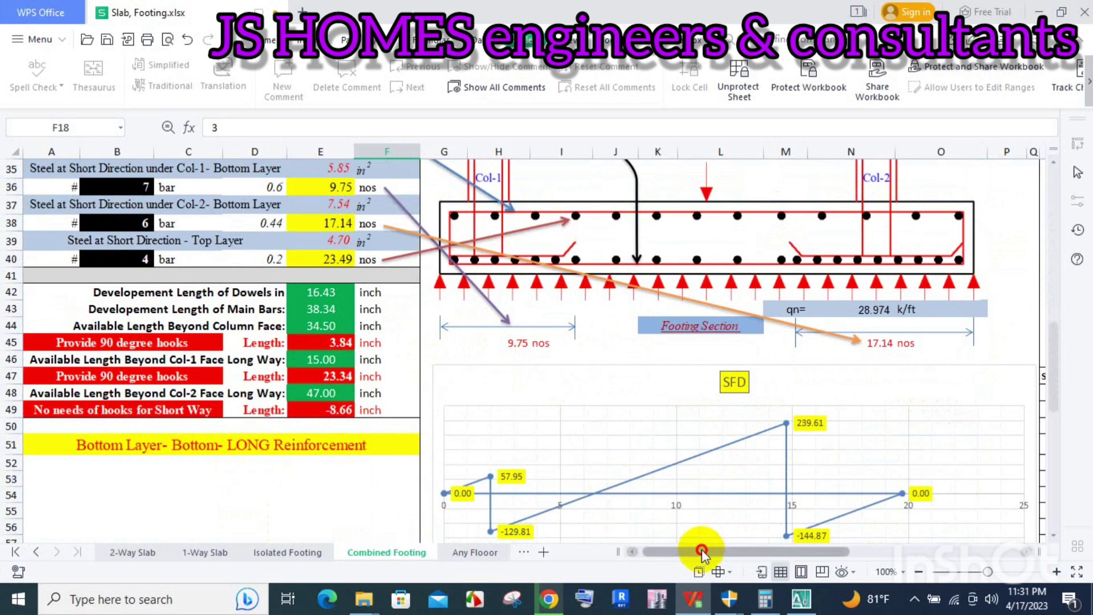
{"action": "left_click_drag", "start_coordinate": [698, 551], "coordinate": [862, 551]}
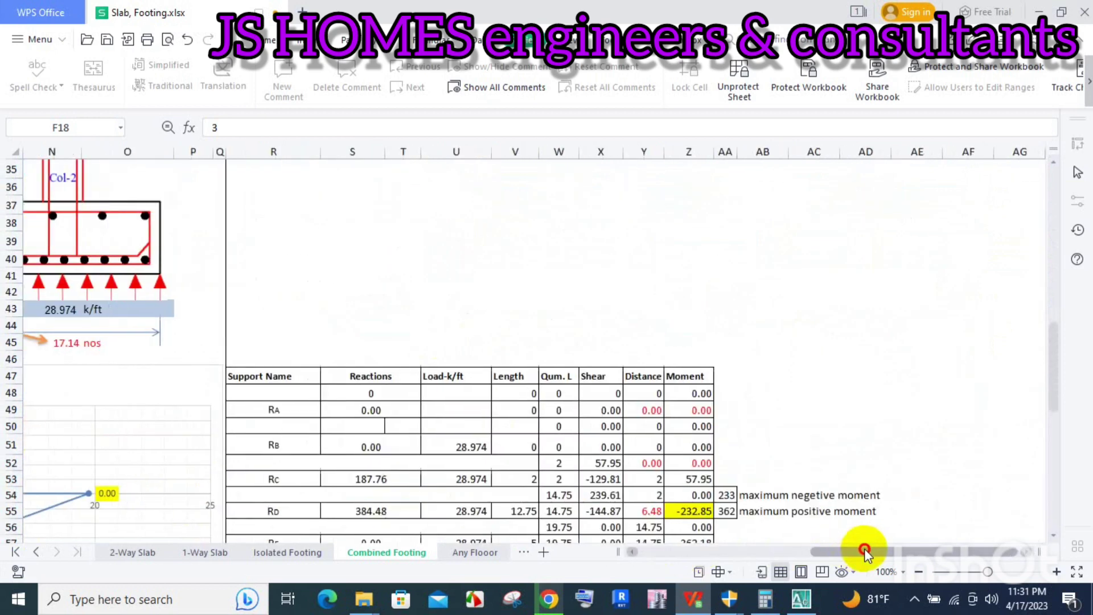
{"action": "scroll", "coordinate": [591, 444], "scroll_direction": "up", "scroll_amount": 3}
{"action": "scroll", "coordinate": [591, 444], "scroll_direction": "up", "scroll_amount": 4}
{"action": "scroll", "coordinate": [537, 395], "scroll_direction": "up", "scroll_amount": 4}
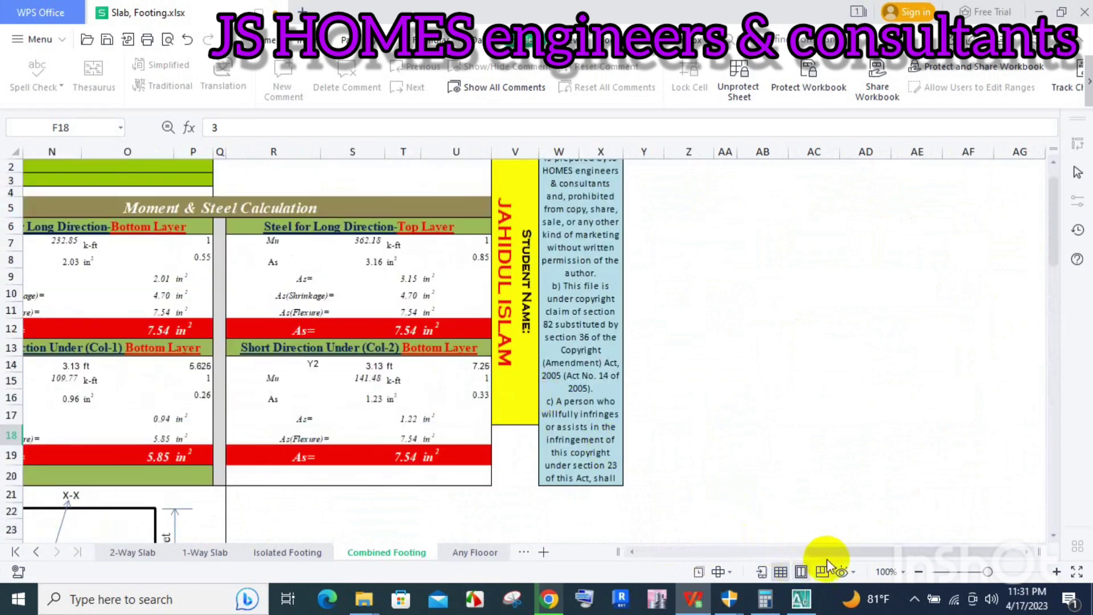
{"action": "left_click_drag", "start_coordinate": [794, 549], "coordinate": [743, 550]}
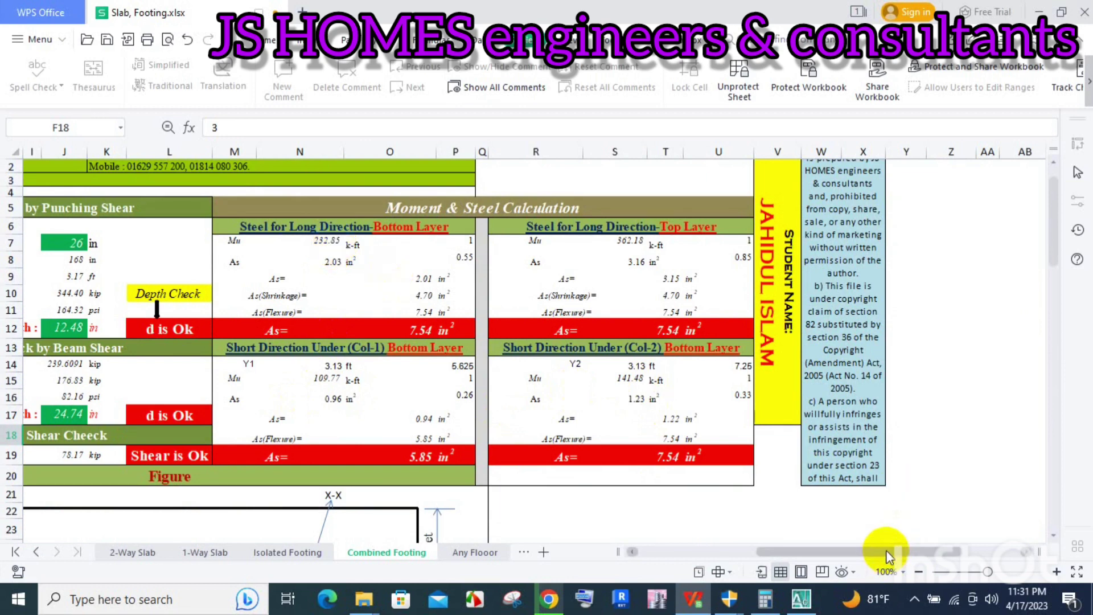
{"action": "left_click_drag", "start_coordinate": [886, 552], "coordinate": [762, 558]}
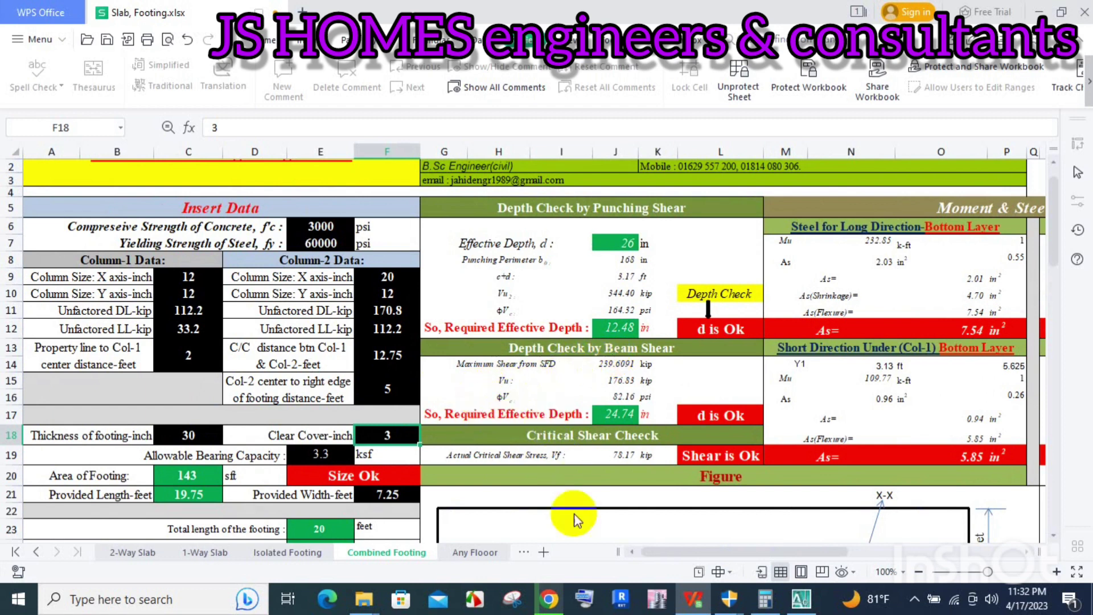
{"action": "scroll", "coordinate": [610, 481], "scroll_direction": "down", "scroll_amount": 5}
{"action": "scroll", "coordinate": [609, 375], "scroll_direction": "down", "scroll_amount": 1}
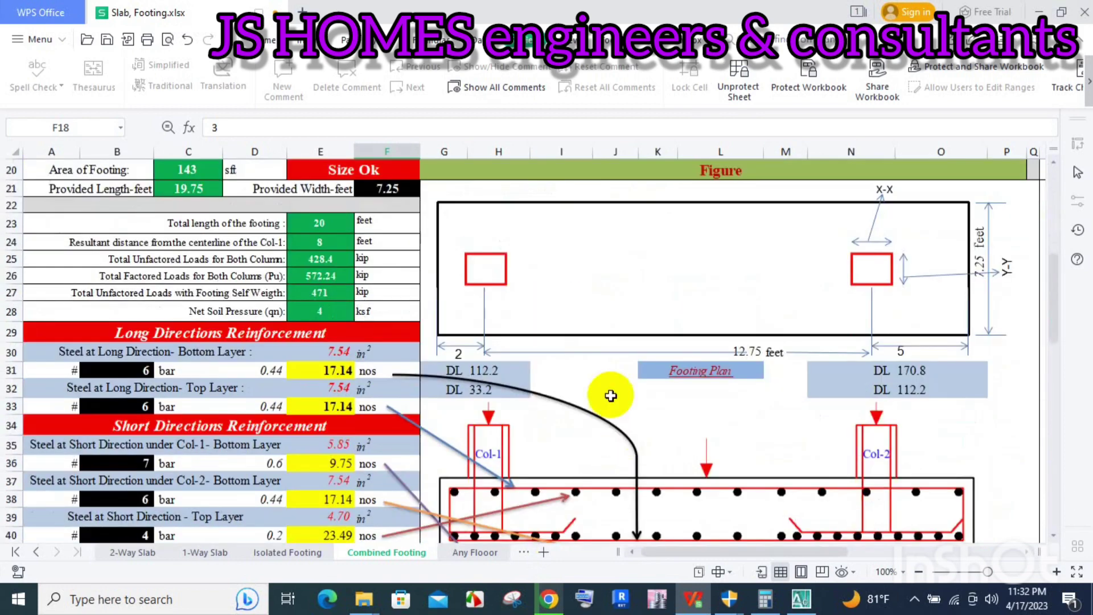
{"action": "scroll", "coordinate": [611, 395], "scroll_direction": "down", "scroll_amount": 2}
{"action": "scroll", "coordinate": [598, 379], "scroll_direction": "down", "scroll_amount": 1}
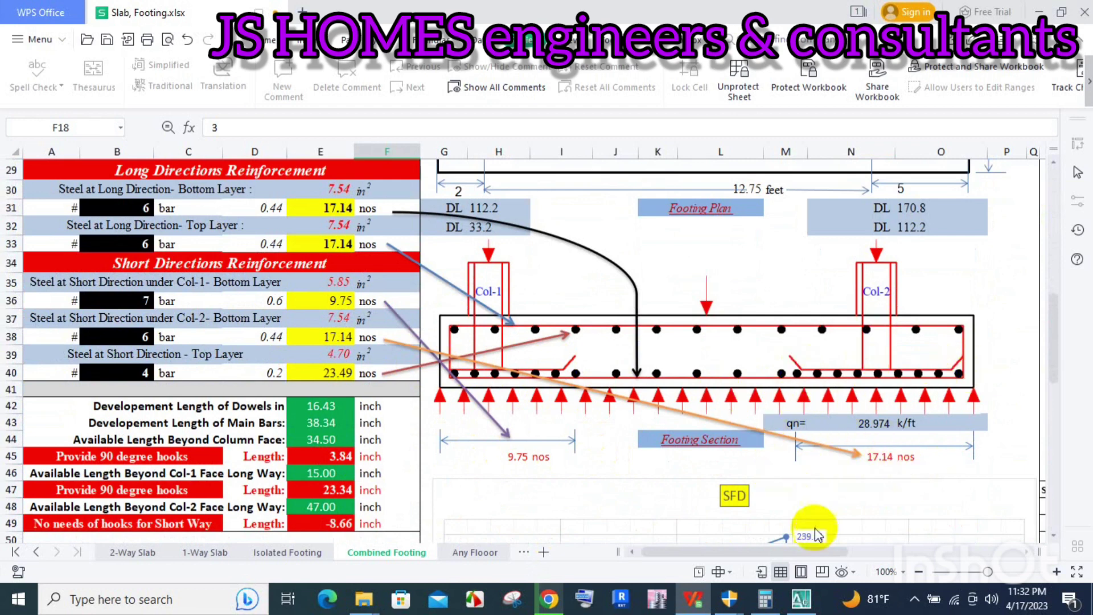
{"action": "left_click_drag", "start_coordinate": [806, 551], "coordinate": [940, 551]}
{"action": "scroll", "coordinate": [871, 450], "scroll_direction": "up", "scroll_amount": 9}
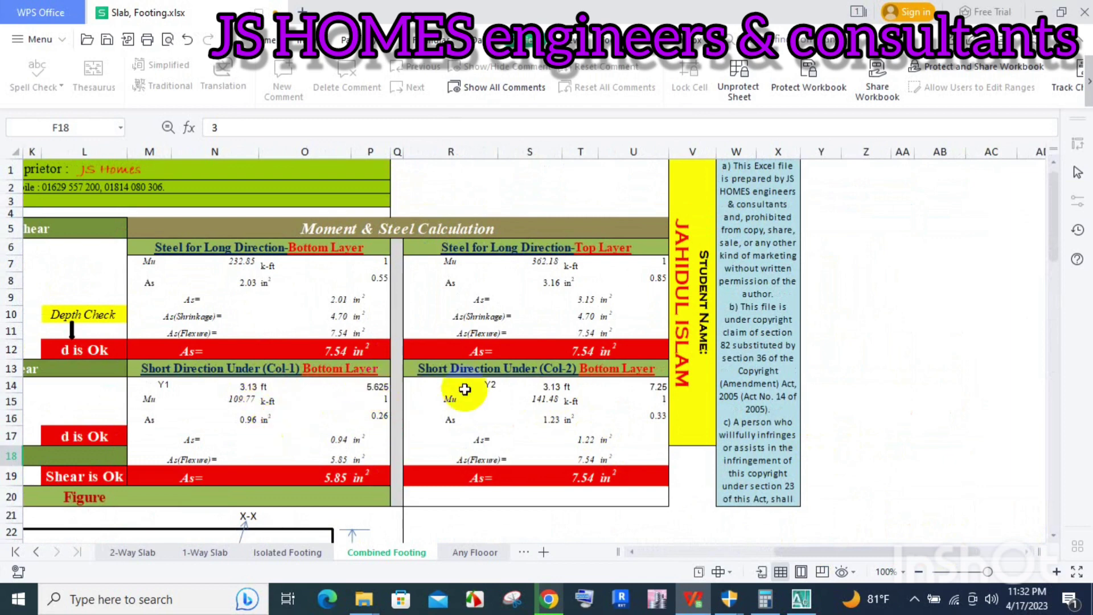
{"action": "left_click_drag", "start_coordinate": [891, 550], "coordinate": [719, 548]}
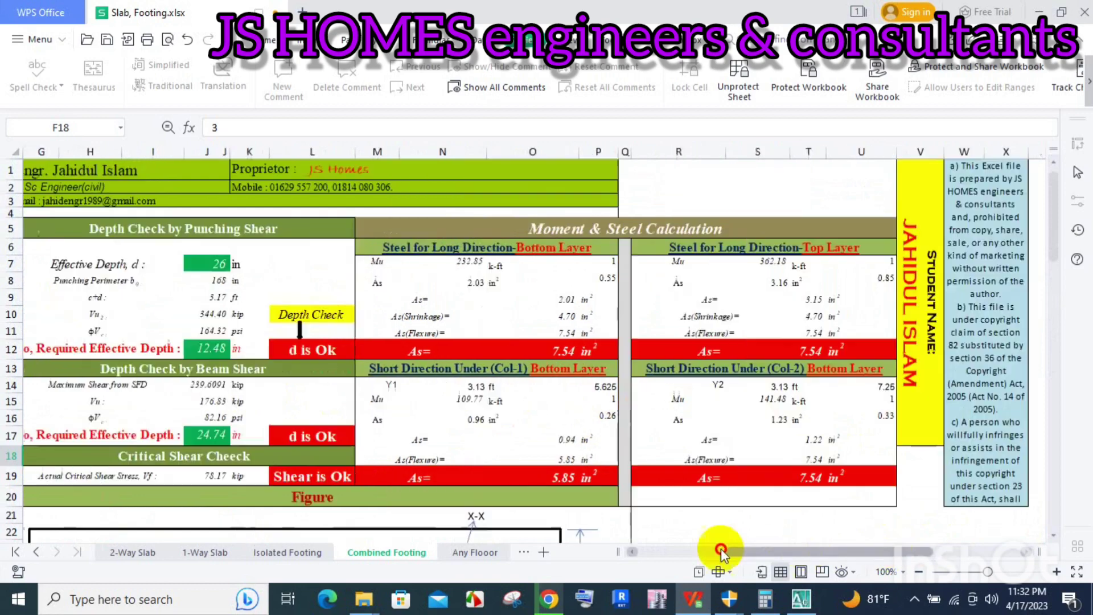
{"action": "scroll", "coordinate": [548, 365], "scroll_direction": "down", "scroll_amount": 8}
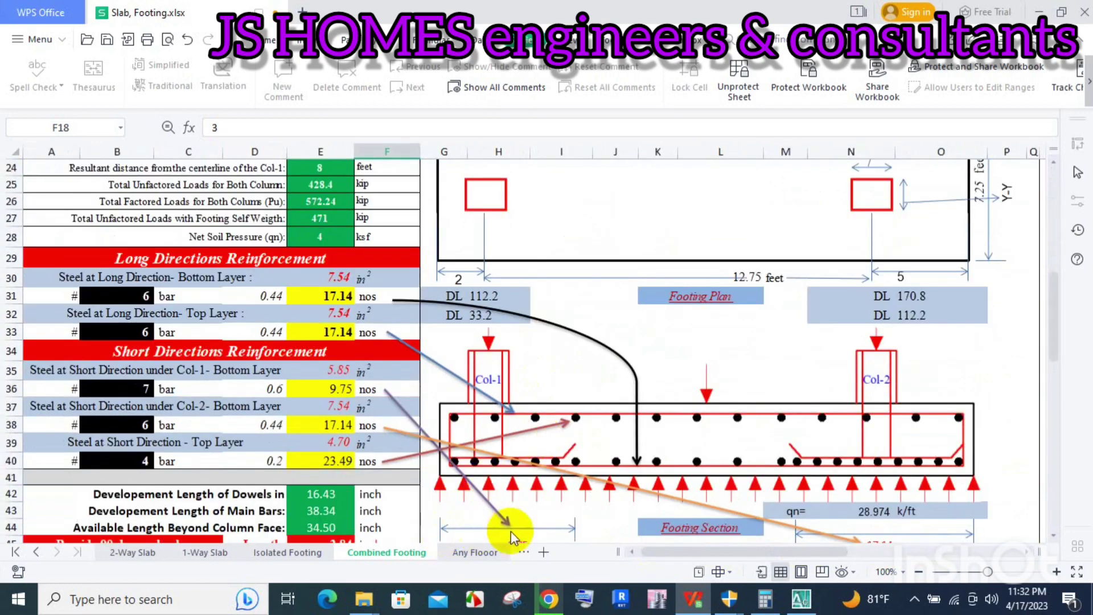
{"action": "scroll", "coordinate": [900, 474], "scroll_direction": "down", "scroll_amount": 1}
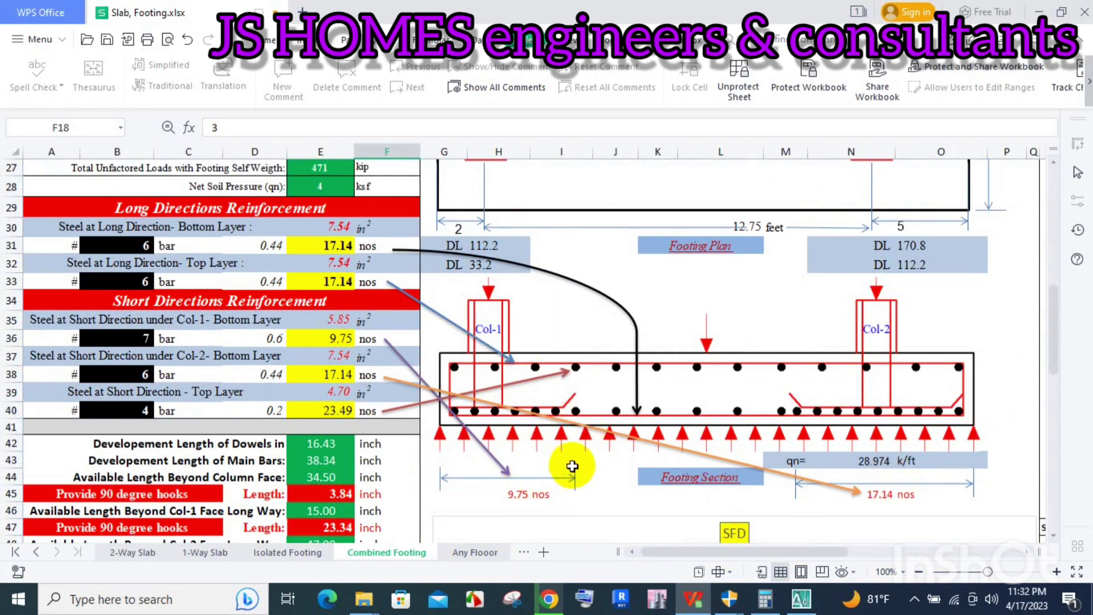
Step: Unprotect the Combined Footing sheet by entering its password
{"action": "left_click", "coordinate": [742, 97]}
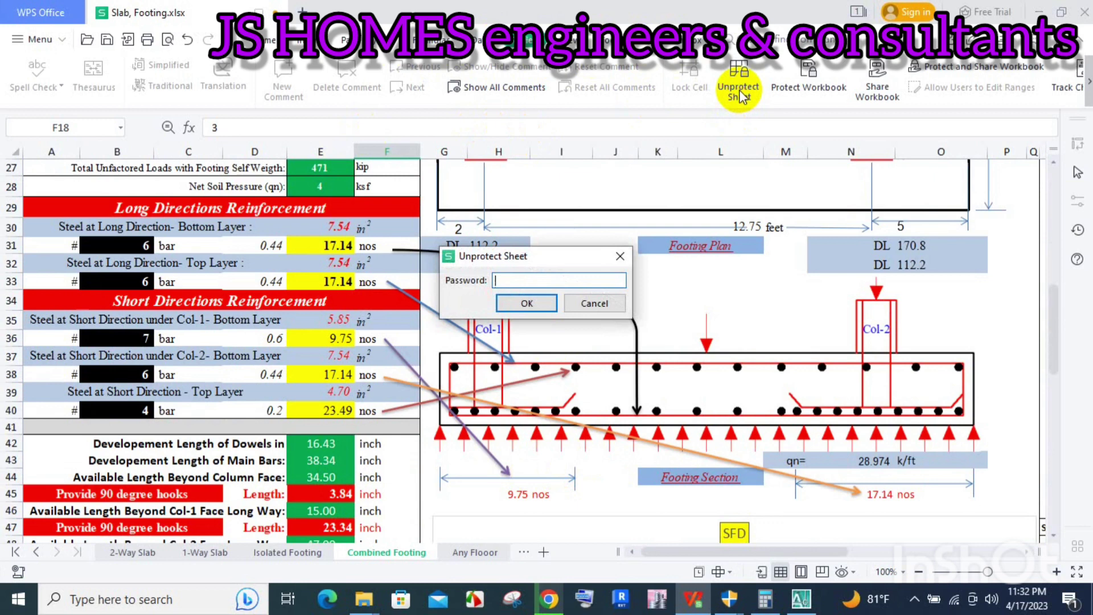
{"action": "key", "text": "Caps_Lock"}
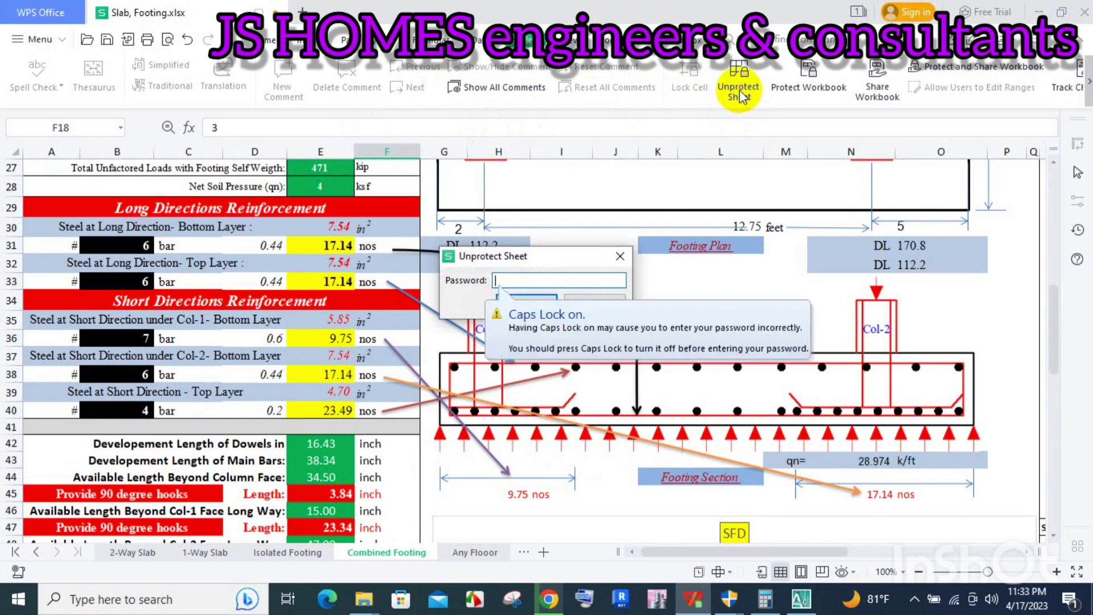
{"action": "type", "text": "1"}
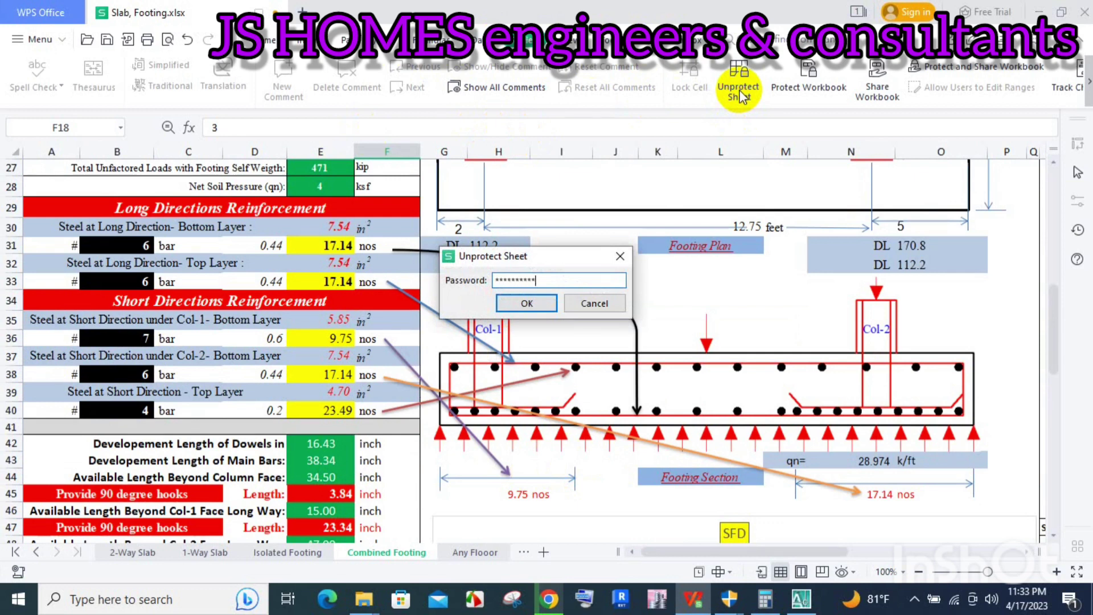
{"action": "key", "text": "Return"}
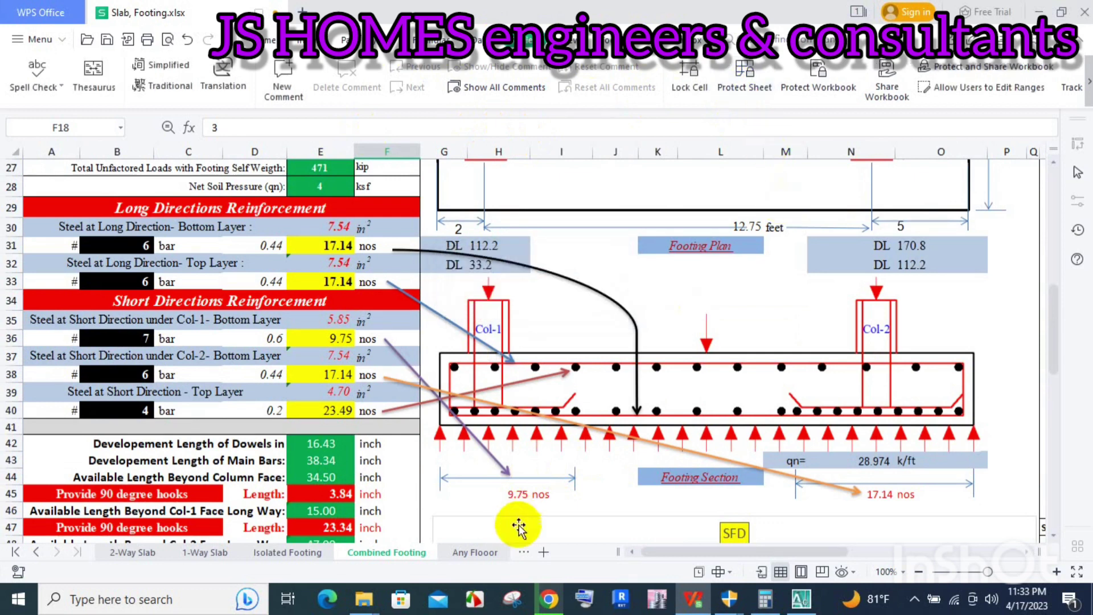
Step: Link H43 to the Col-1 width in P14 with =P14, showing 5.625
{"action": "left_click", "coordinate": [542, 474]}
{"action": "left_click", "coordinate": [523, 463]}
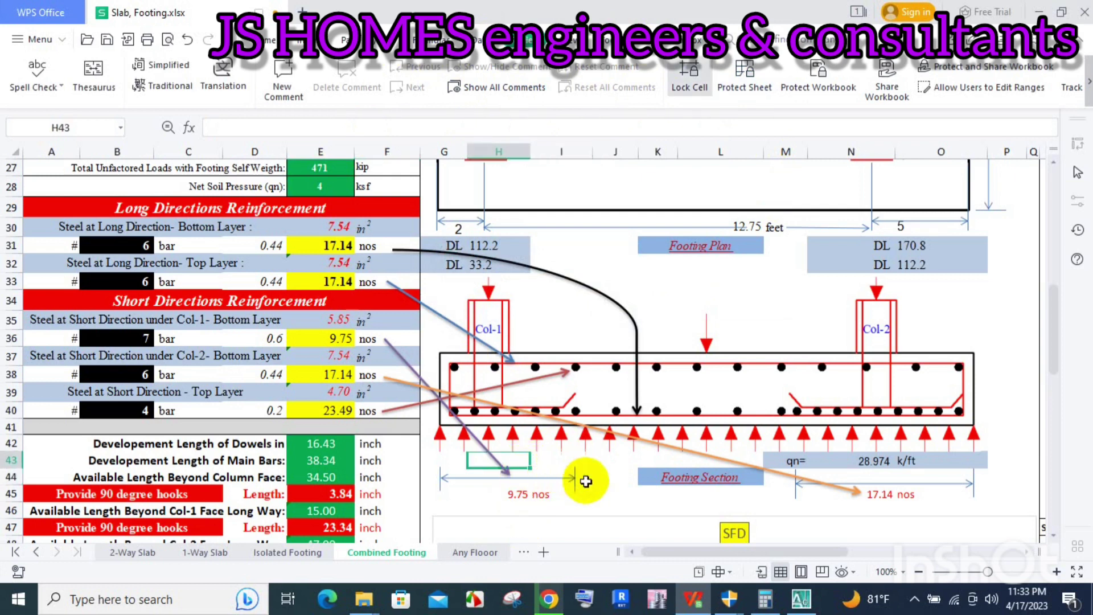
{"action": "left_click", "coordinate": [897, 479]}
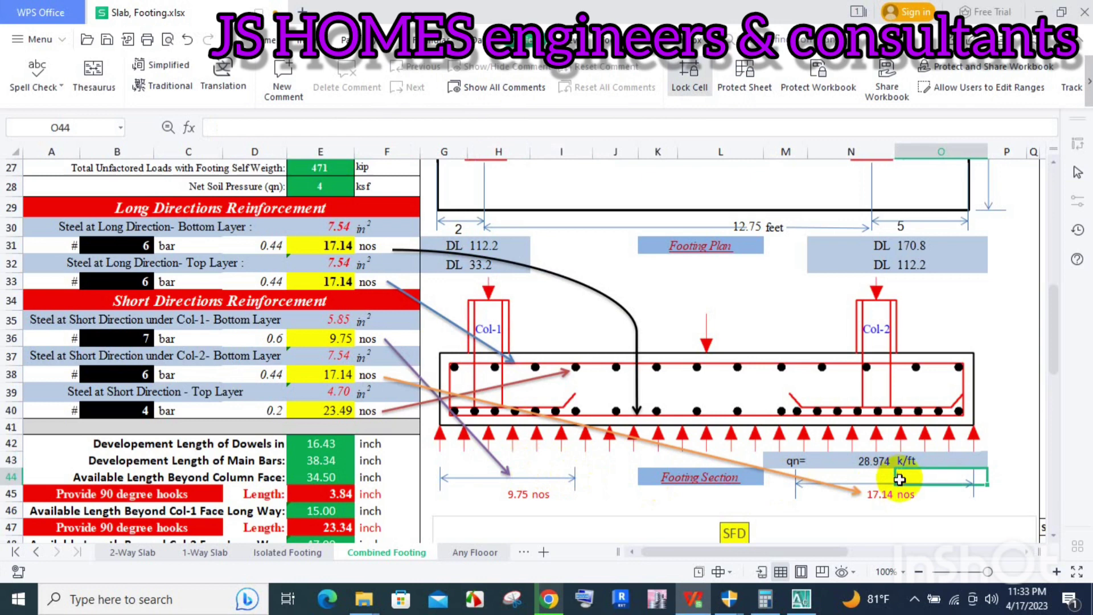
{"action": "left_click", "coordinate": [523, 464]}
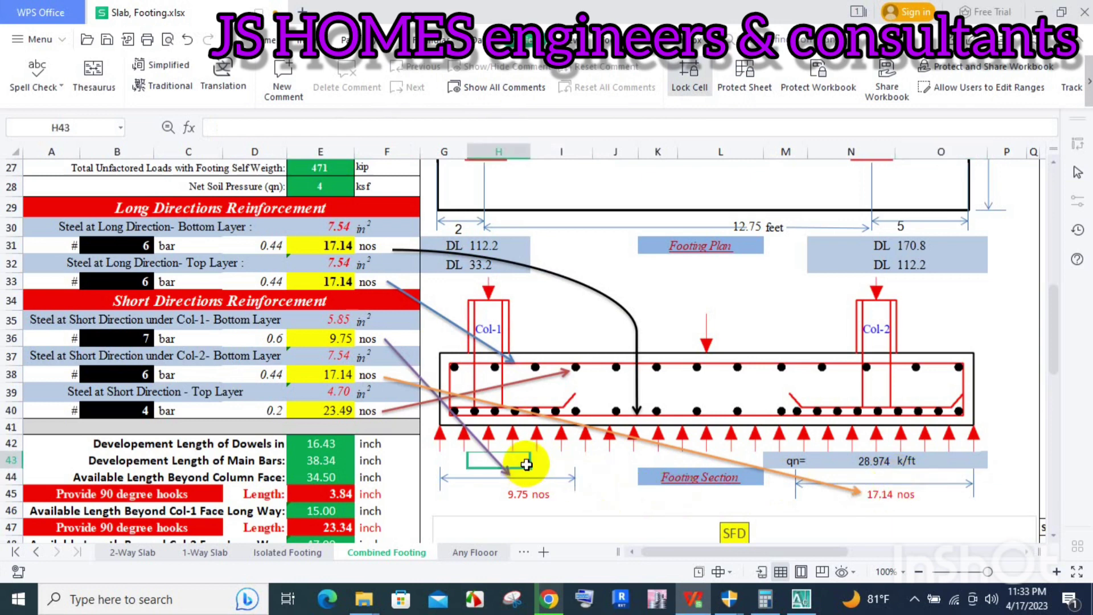
{"action": "type", "text": "="}
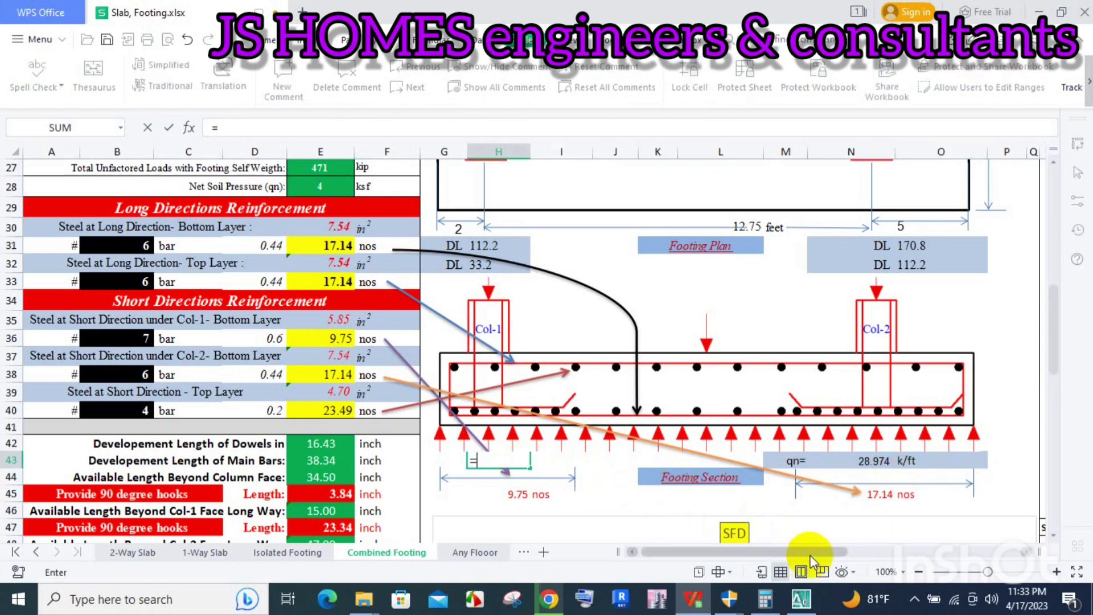
{"action": "left_click", "coordinate": [877, 555]}
{"action": "left_click", "coordinate": [877, 555]}
{"action": "scroll", "coordinate": [740, 446], "scroll_direction": "up", "scroll_amount": 5}
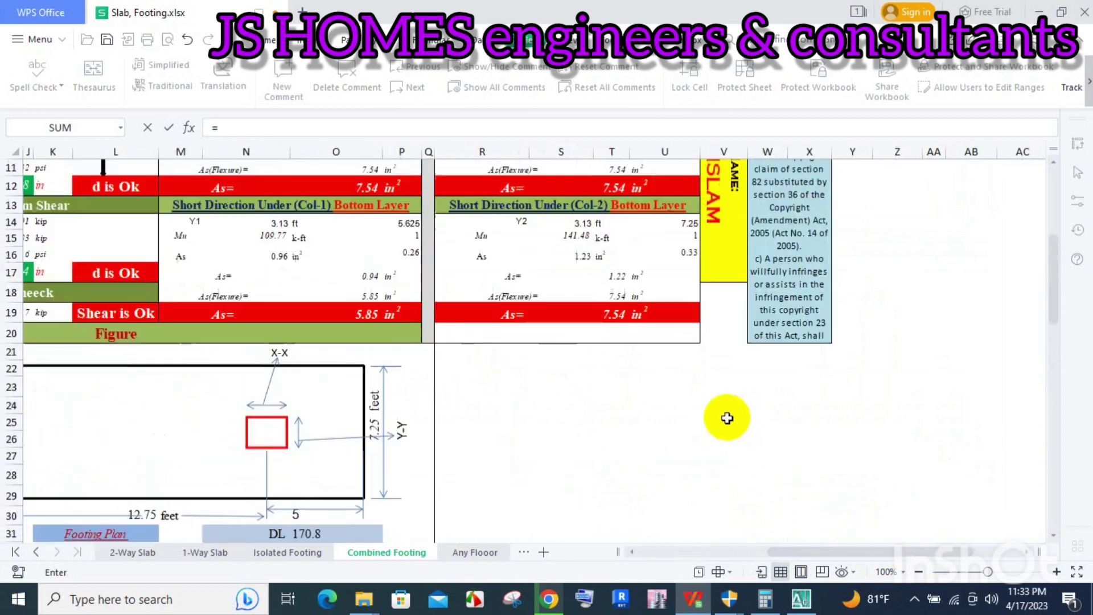
{"action": "scroll", "coordinate": [725, 418], "scroll_direction": "up", "scroll_amount": 2}
{"action": "left_click", "coordinate": [439, 294]}
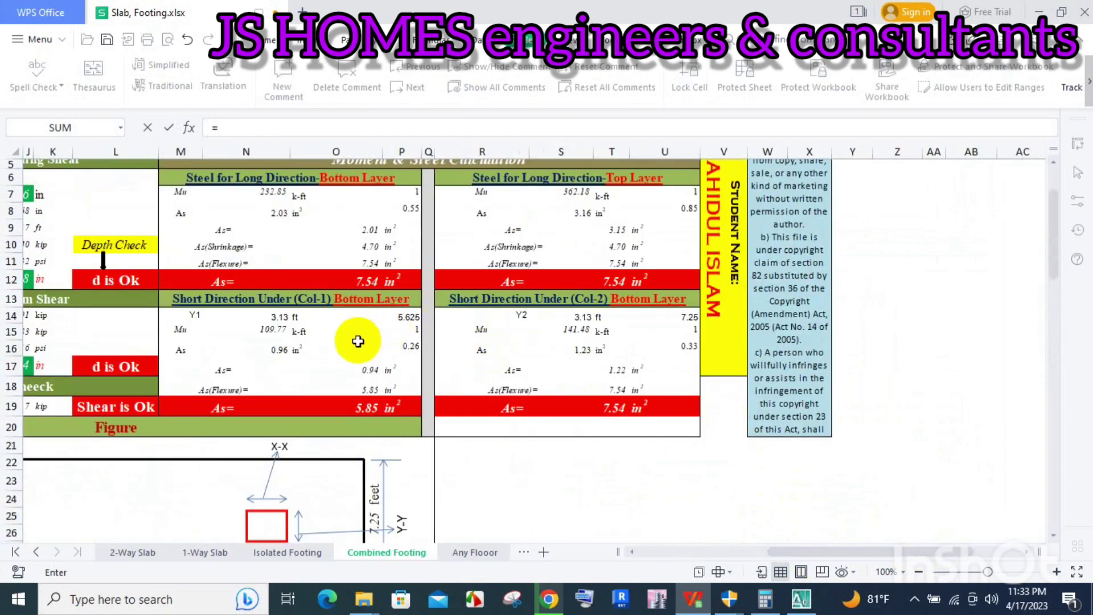
{"action": "left_click", "coordinate": [401, 318]}
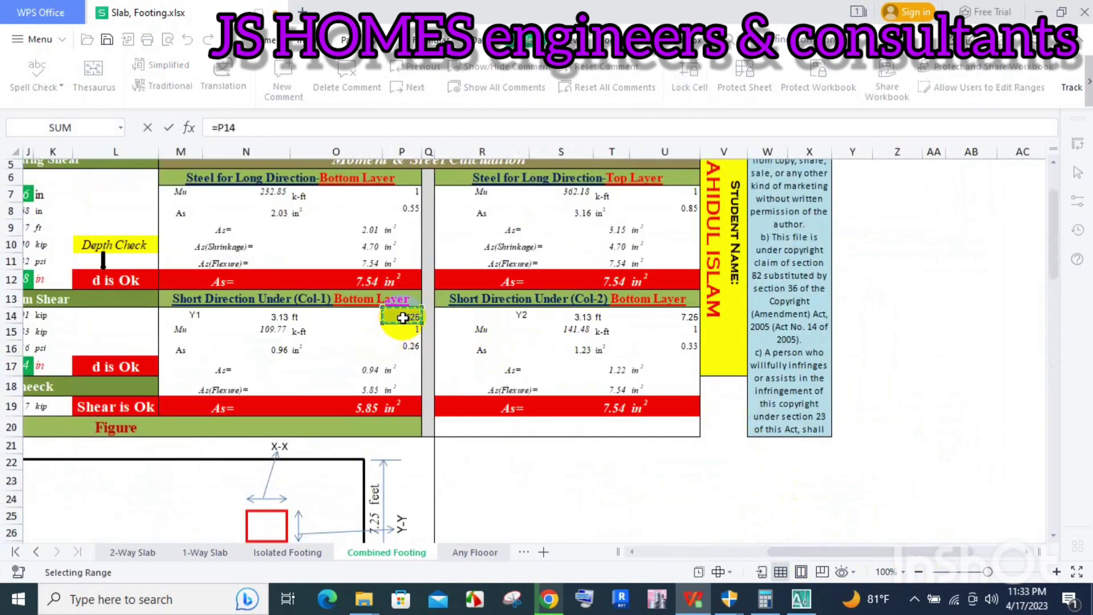
{"action": "key", "text": "Return"}
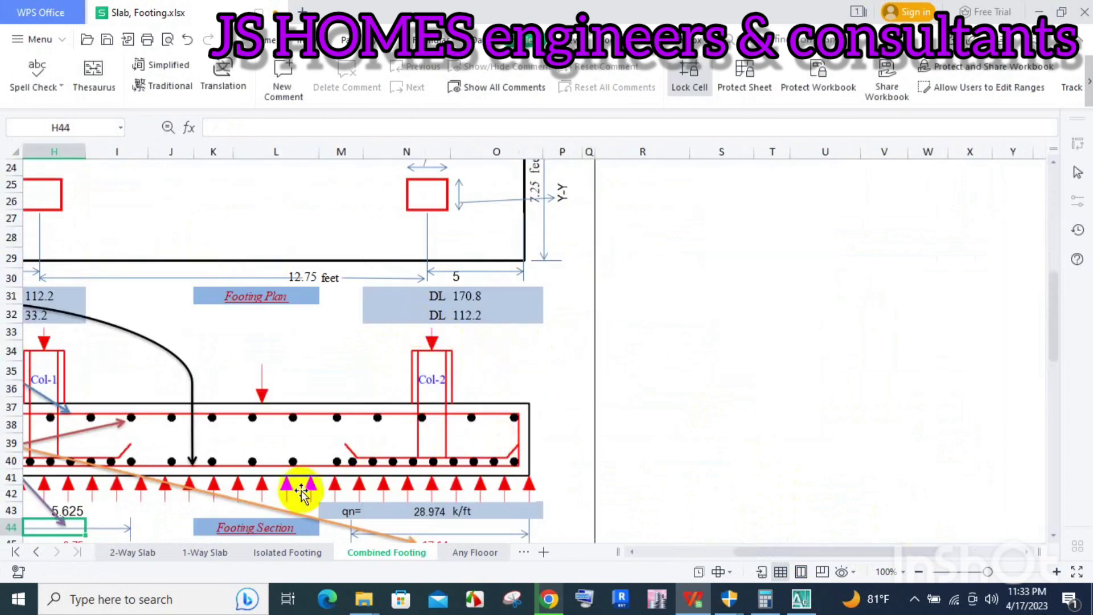
Step: Add the 'FT' unit label in I43 and set H43:I43 to Calibri font
{"action": "left_click", "coordinate": [90, 510]}
{"action": "type", "text": "F"}
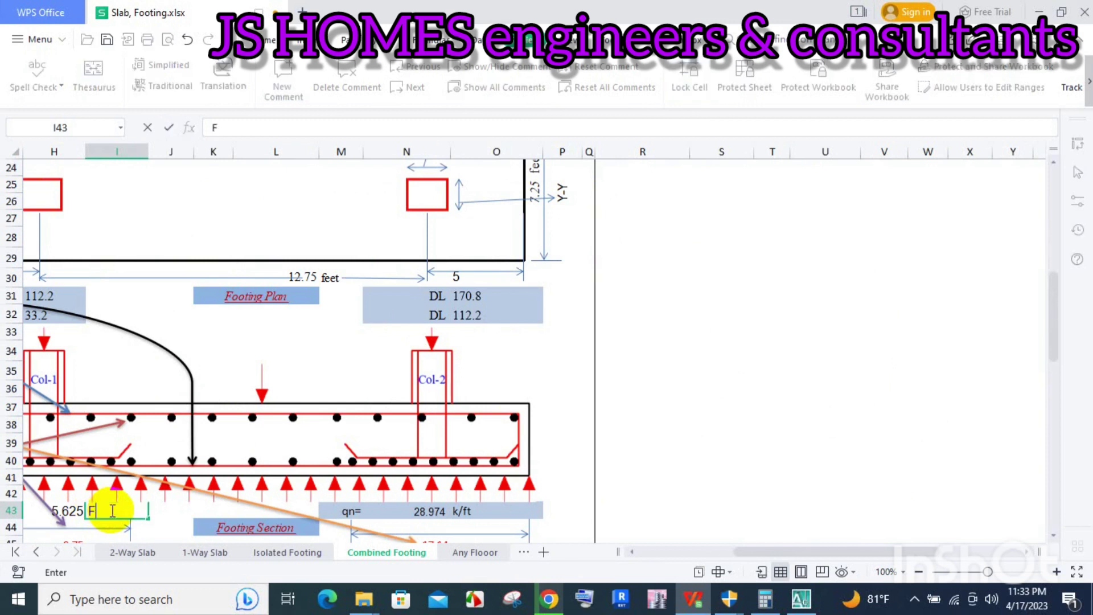
{"action": "type", "text": "T"}
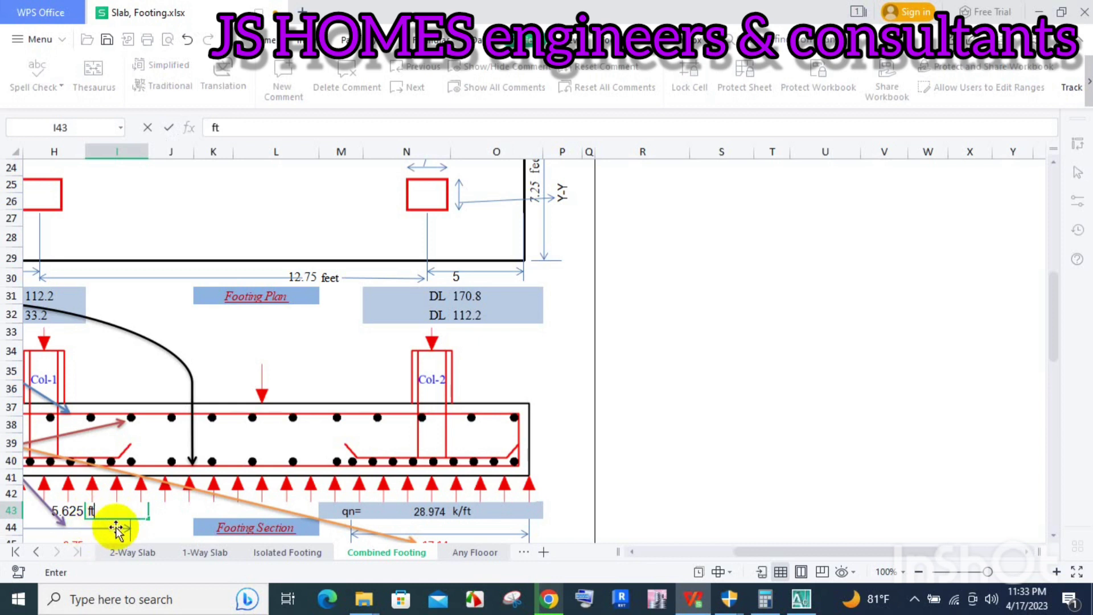
{"action": "left_click", "coordinate": [80, 508]}
{"action": "left_click", "coordinate": [83, 509]}
{"action": "left_click_drag", "start_coordinate": [84, 509], "coordinate": [94, 508]}
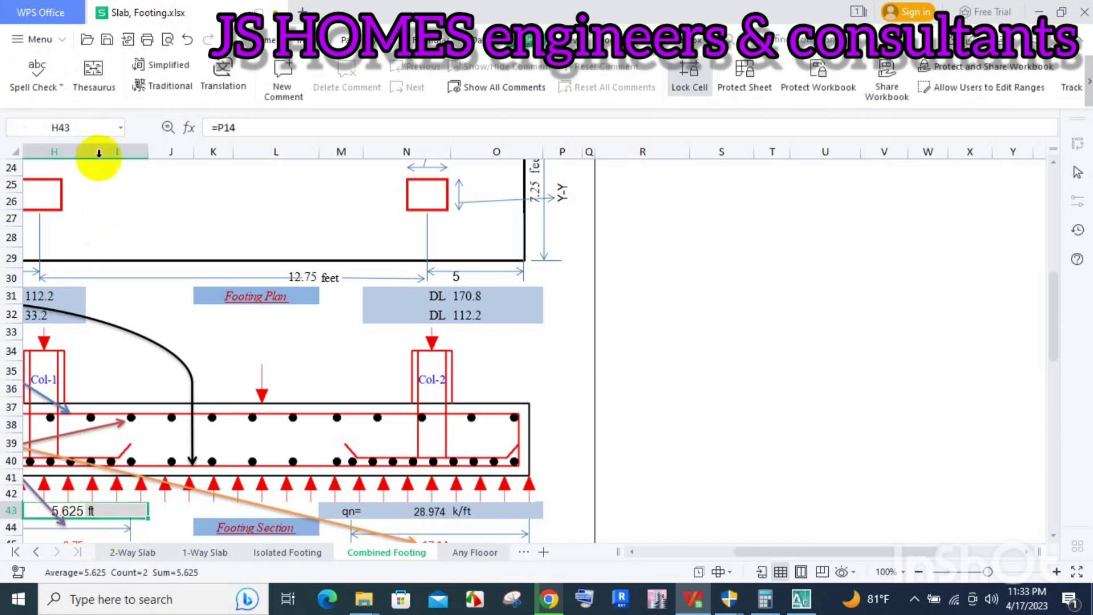
{"action": "left_click", "coordinate": [266, 41]}
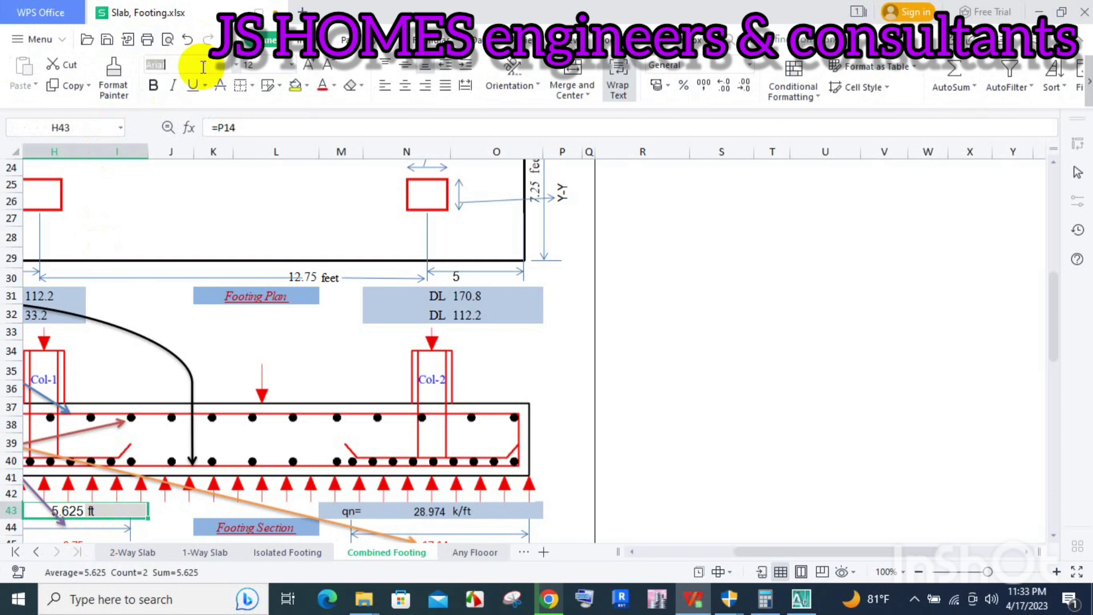
{"action": "type", "text": "cal"}
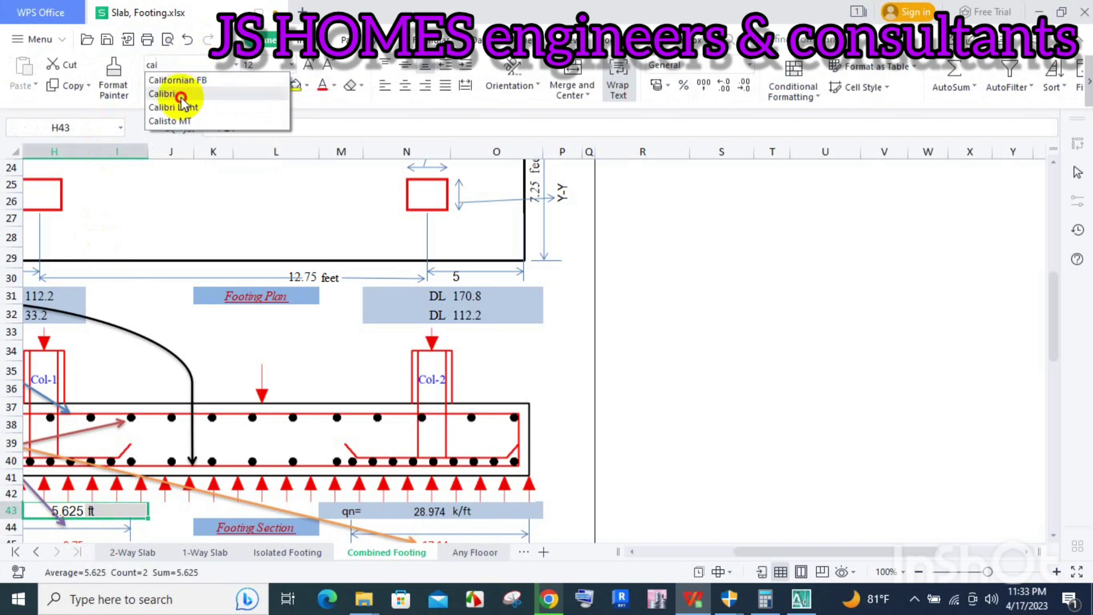
{"action": "left_click", "coordinate": [165, 121]}
{"action": "scroll", "coordinate": [444, 295], "scroll_direction": "down", "scroll_amount": 2}
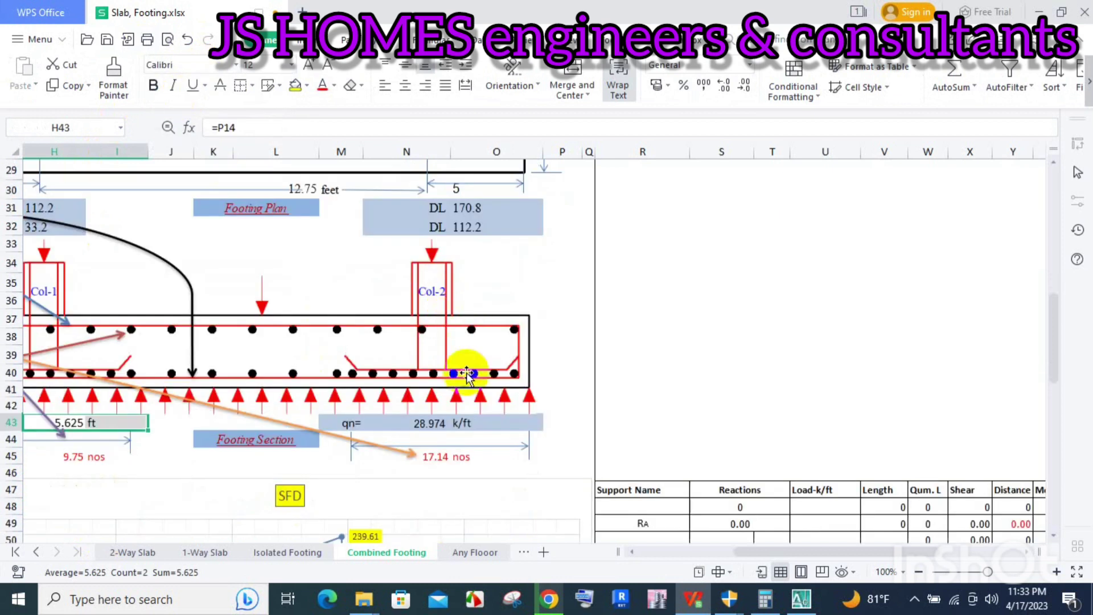
{"action": "left_click", "coordinate": [453, 441]}
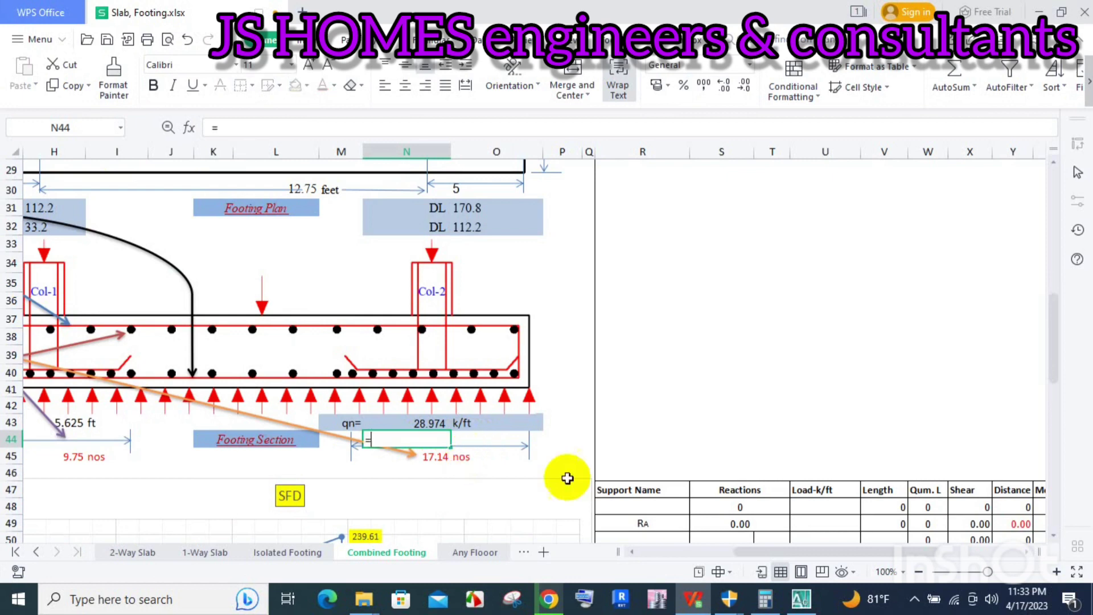
Step: Link N44 to the Col-2 width in U14 so it shows 7.25
{"action": "type", "text": "="}
{"action": "scroll", "coordinate": [781, 430], "scroll_direction": "up", "scroll_amount": 4}
{"action": "scroll", "coordinate": [793, 397], "scroll_direction": "up", "scroll_amount": 4}
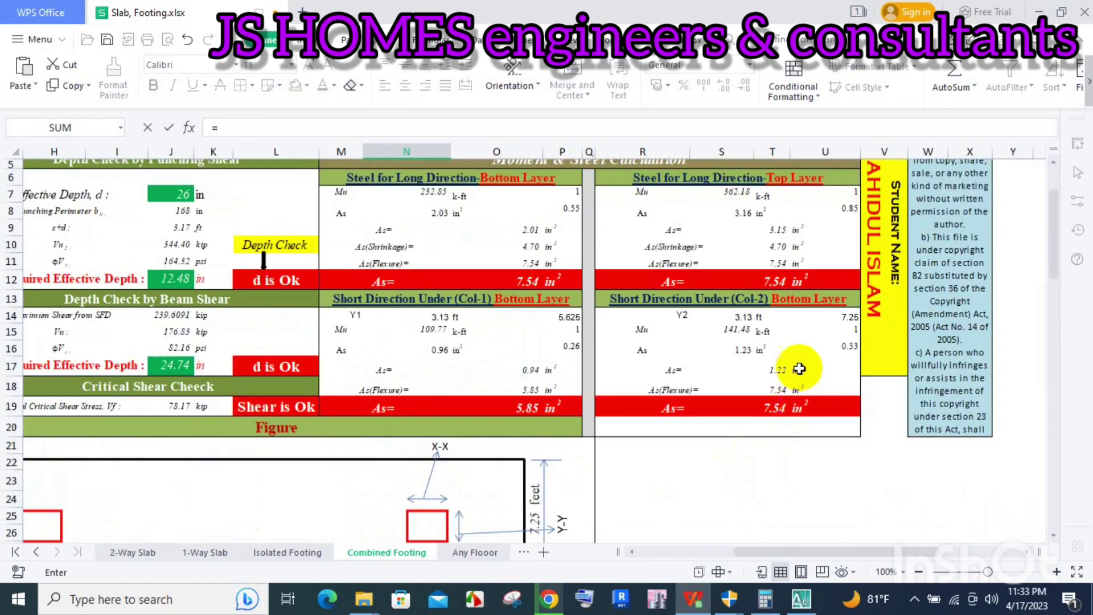
{"action": "left_click", "coordinate": [843, 317]}
{"action": "scroll", "coordinate": [837, 336], "scroll_direction": "down", "scroll_amount": 4}
{"action": "scroll", "coordinate": [835, 339], "scroll_direction": "down", "scroll_amount": 1}
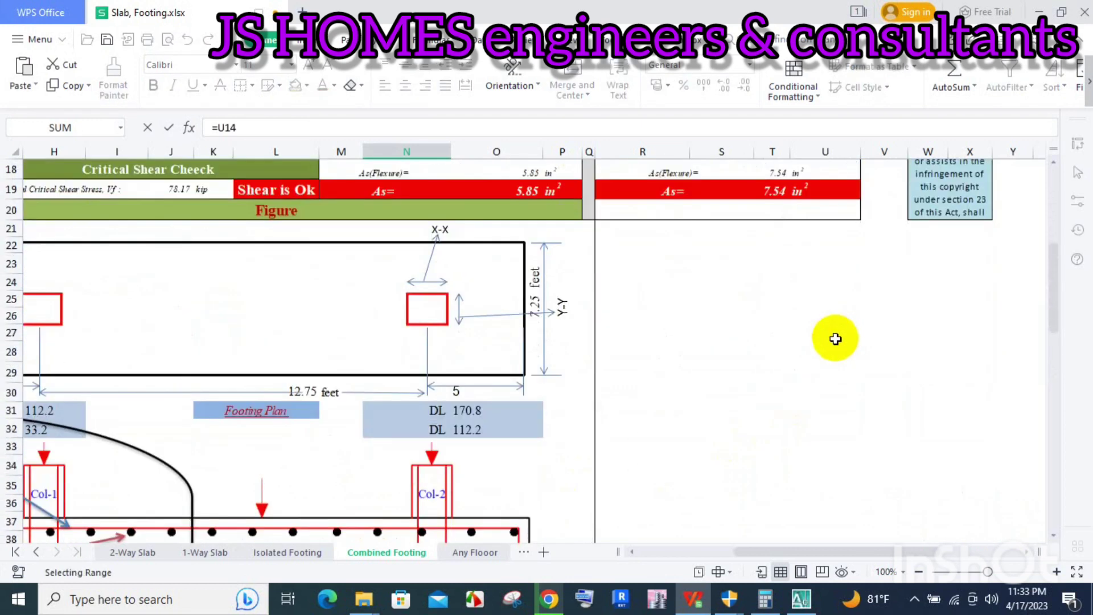
{"action": "key", "text": "Return"}
Step: Add the 'ft' unit label in O44 beside the 7.25 width value
{"action": "scroll", "coordinate": [683, 370], "scroll_direction": "down", "scroll_amount": 2}
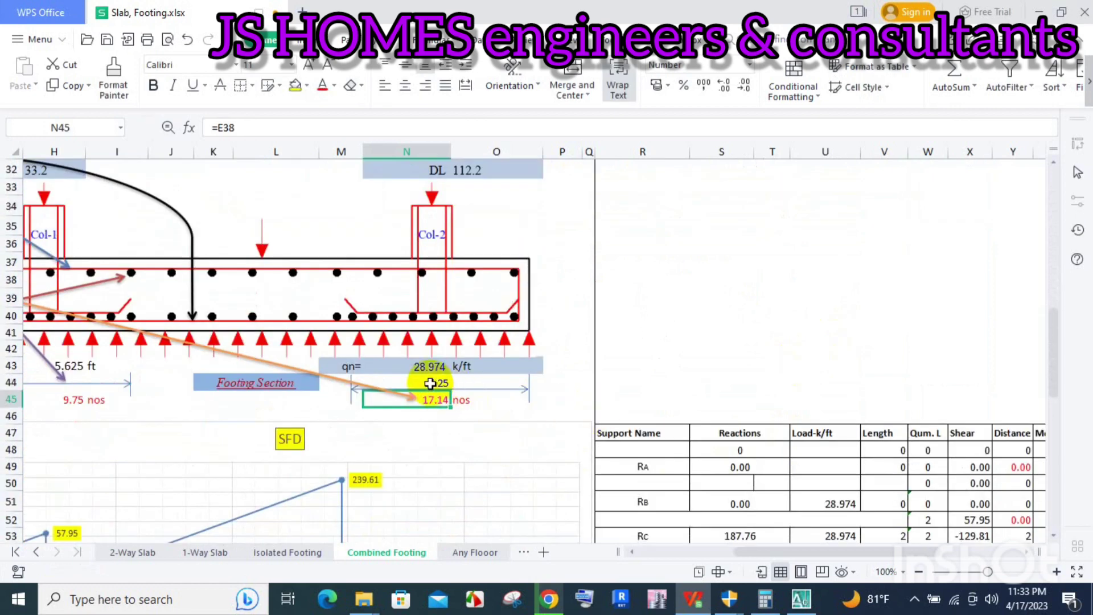
{"action": "left_click", "coordinate": [462, 381]}
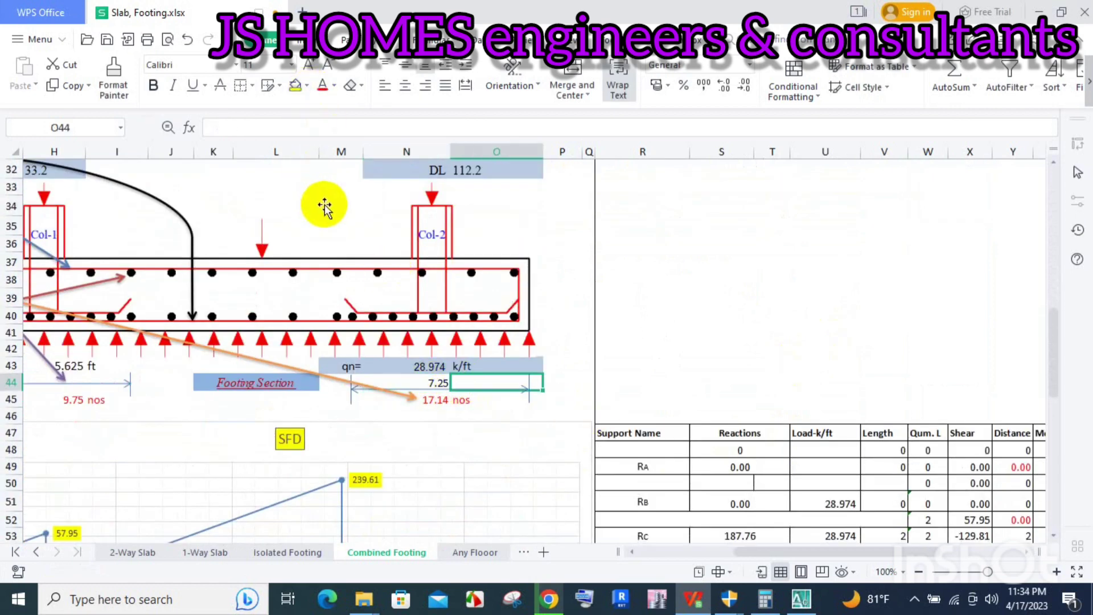
{"action": "type", "text": "ft"}
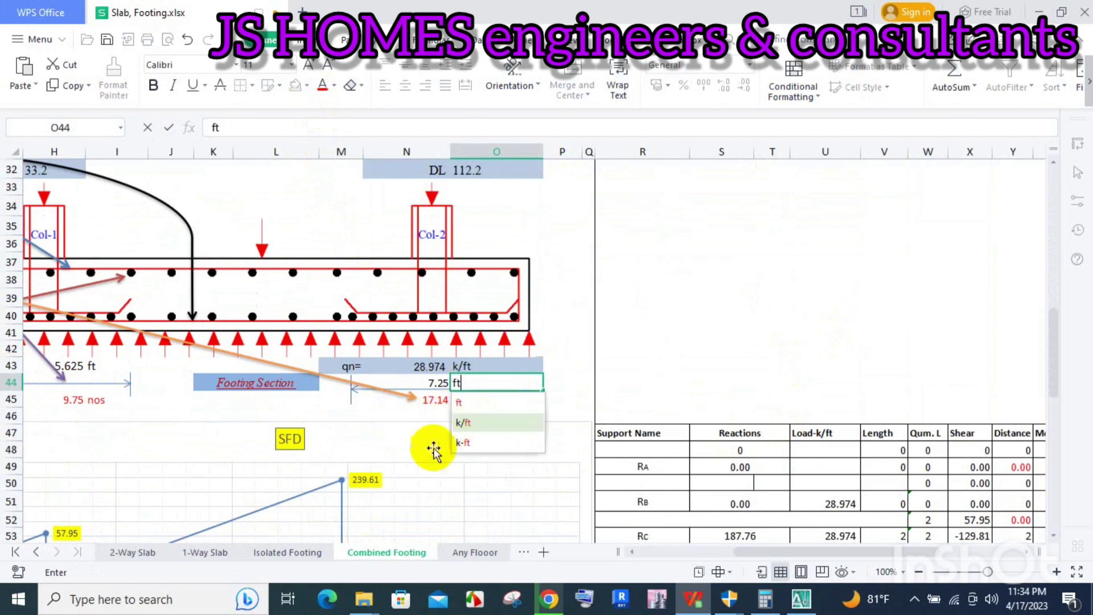
{"action": "left_click", "coordinate": [434, 399]}
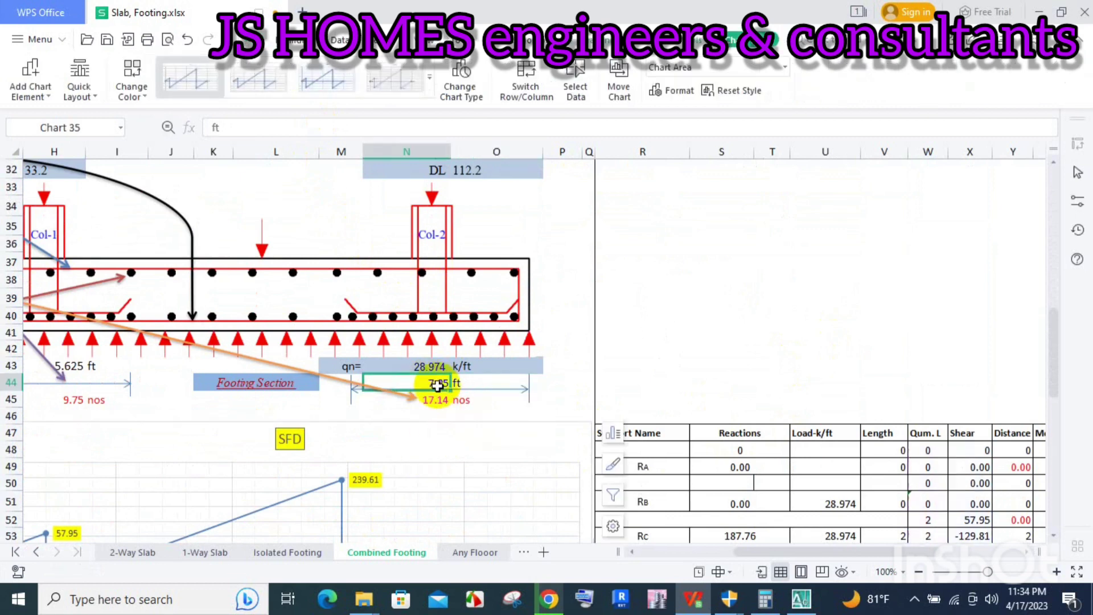
{"action": "left_click", "coordinate": [435, 382]}
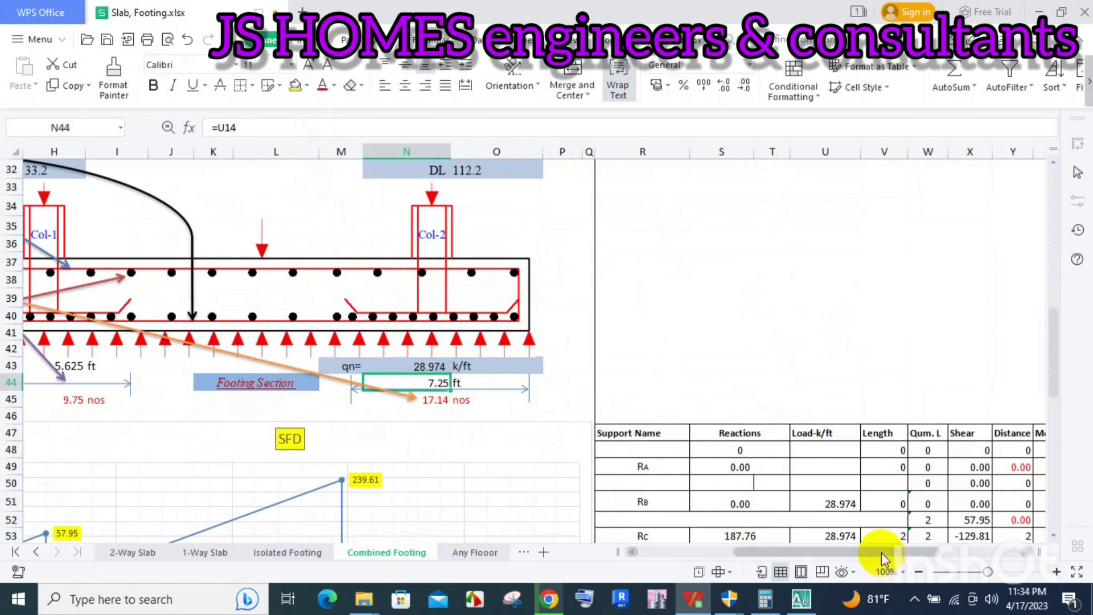
{"action": "left_click_drag", "start_coordinate": [881, 552], "coordinate": [791, 553]}
{"action": "scroll", "coordinate": [150, 364], "scroll_direction": "up", "scroll_amount": 1}
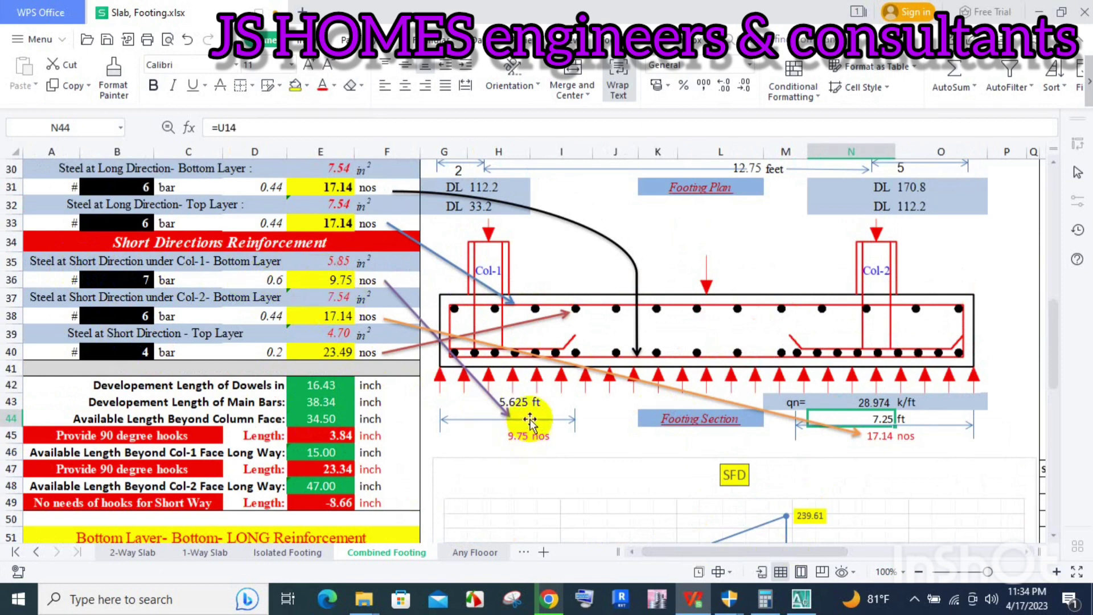
Step: Change the Col-1 short-direction bottom bar in B36 from #7 to #6
{"action": "left_click", "coordinate": [137, 280]}
{"action": "type", "text": "6"}
{"action": "left_click", "coordinate": [152, 316]}
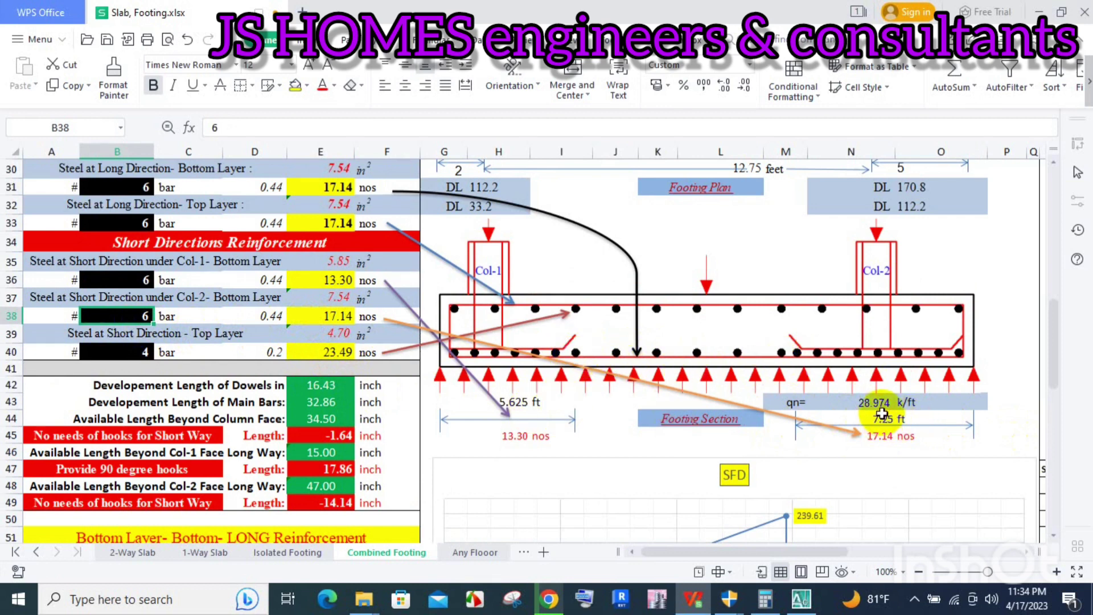
{"action": "scroll", "coordinate": [882, 413], "scroll_direction": "up", "scroll_amount": 2}
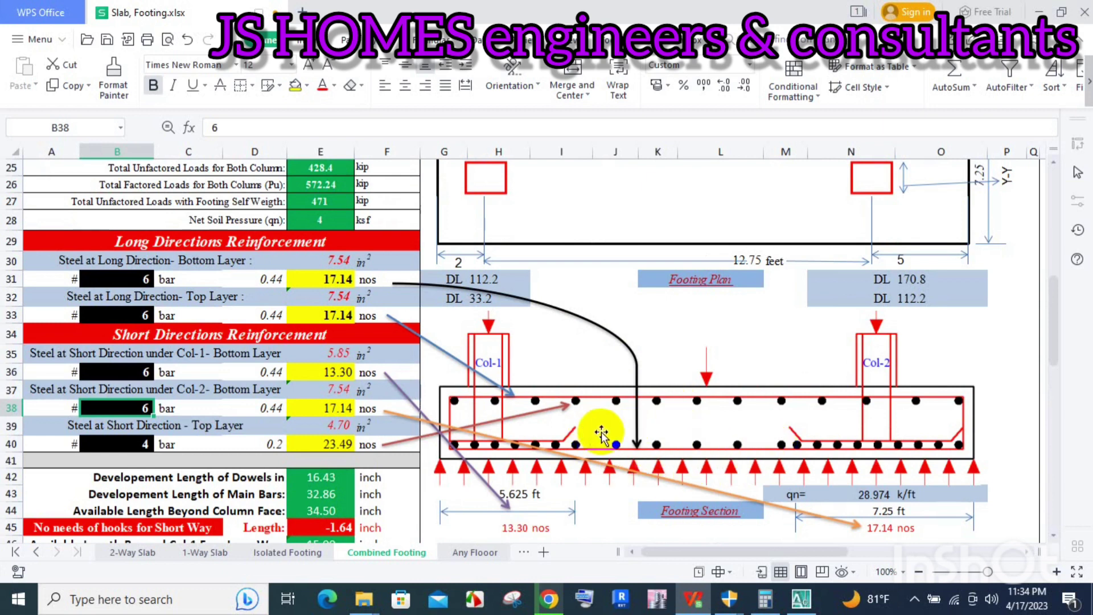
{"action": "scroll", "coordinate": [719, 406], "scroll_direction": "down", "scroll_amount": 2}
{"action": "scroll", "coordinate": [719, 406], "scroll_direction": "down", "scroll_amount": 5}
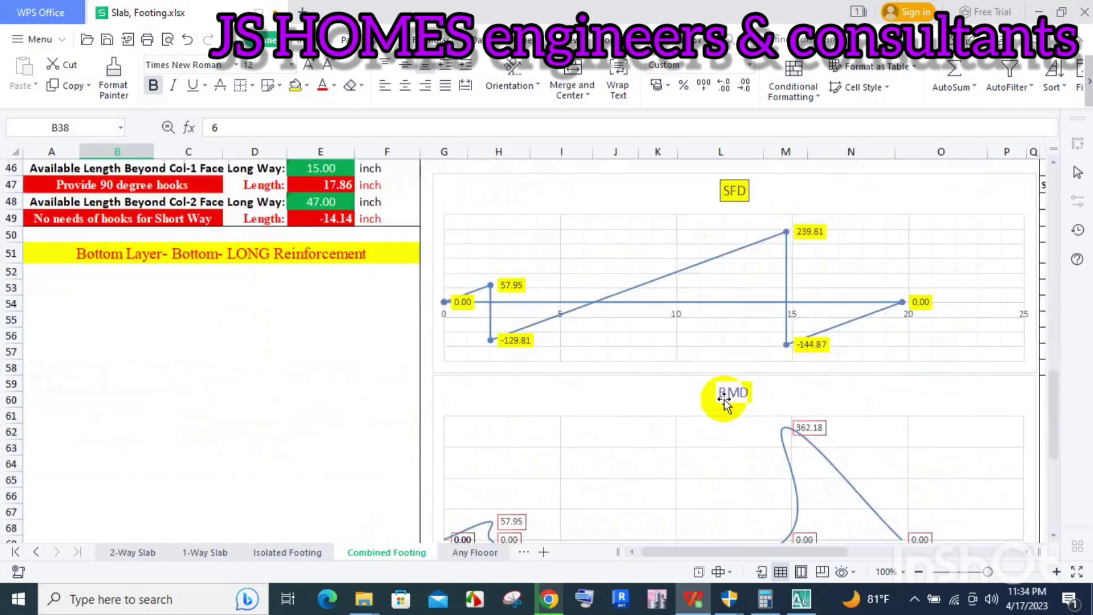
{"action": "scroll", "coordinate": [724, 399], "scroll_direction": "down", "scroll_amount": 5}
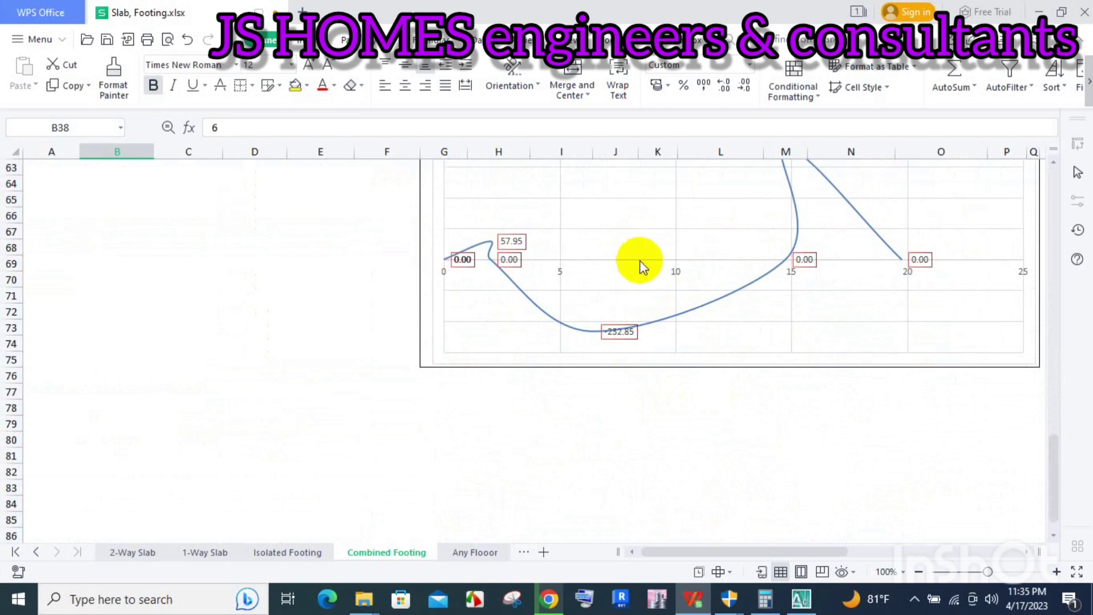
{"action": "scroll", "coordinate": [643, 260], "scroll_direction": "up", "scroll_amount": 4}
{"action": "scroll", "coordinate": [654, 261], "scroll_direction": "up", "scroll_amount": 4}
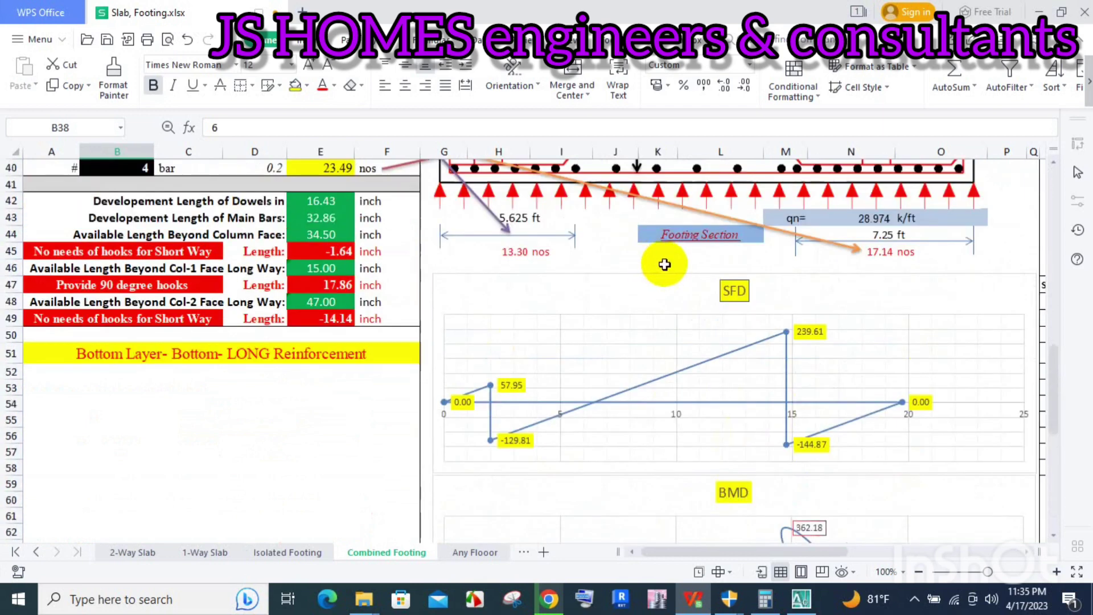
{"action": "scroll", "coordinate": [666, 312], "scroll_direction": "up", "scroll_amount": 3}
{"action": "scroll", "coordinate": [621, 353], "scroll_direction": "up", "scroll_amount": 1}
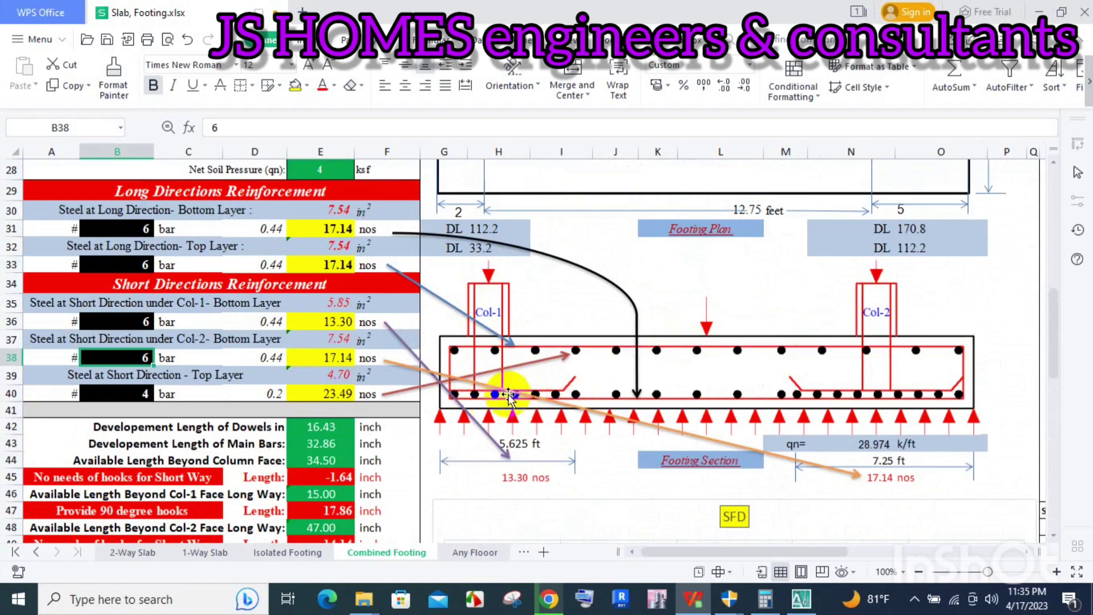
{"action": "scroll", "coordinate": [530, 378], "scroll_direction": "down", "scroll_amount": 3}
{"action": "scroll", "coordinate": [552, 366], "scroll_direction": "down", "scroll_amount": 3}
{"action": "scroll", "coordinate": [551, 361], "scroll_direction": "down", "scroll_amount": 3}
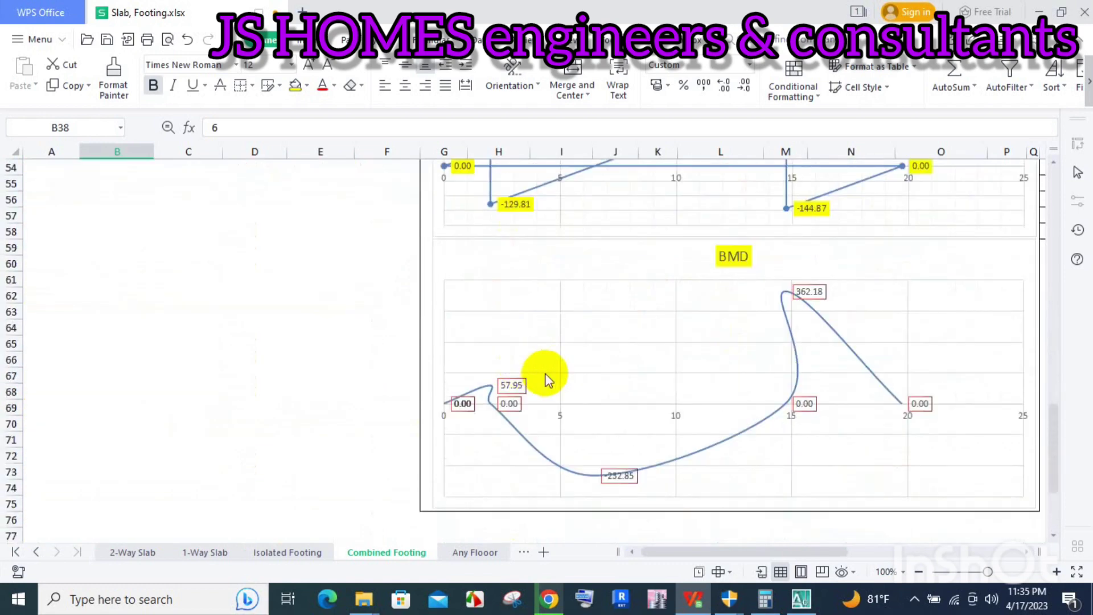
{"action": "scroll", "coordinate": [656, 381], "scroll_direction": "up", "scroll_amount": 8}
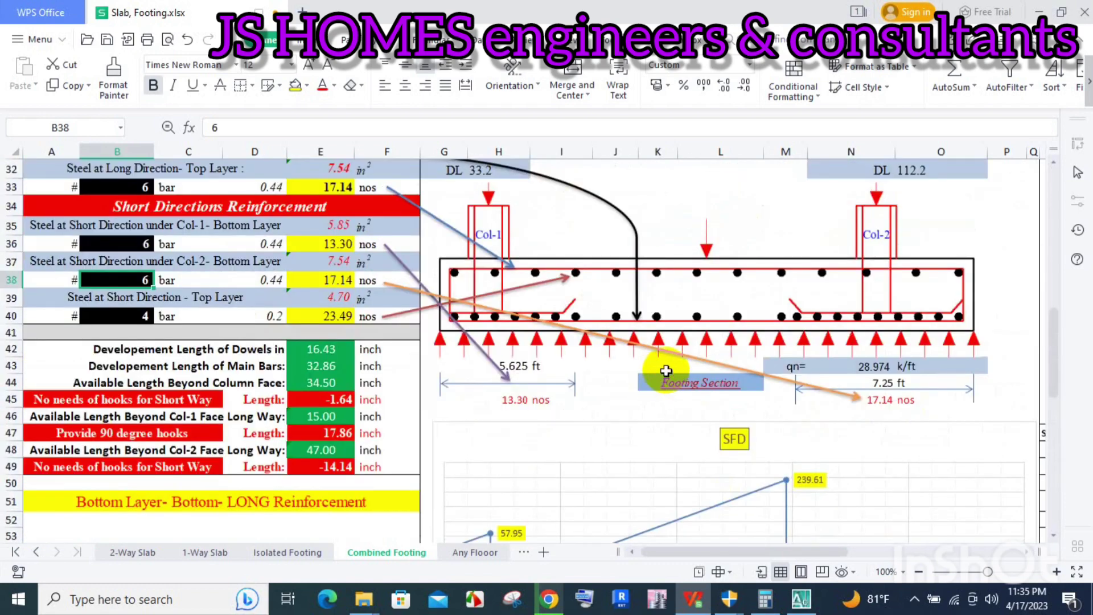
{"action": "scroll", "coordinate": [672, 356], "scroll_direction": "up", "scroll_amount": 1}
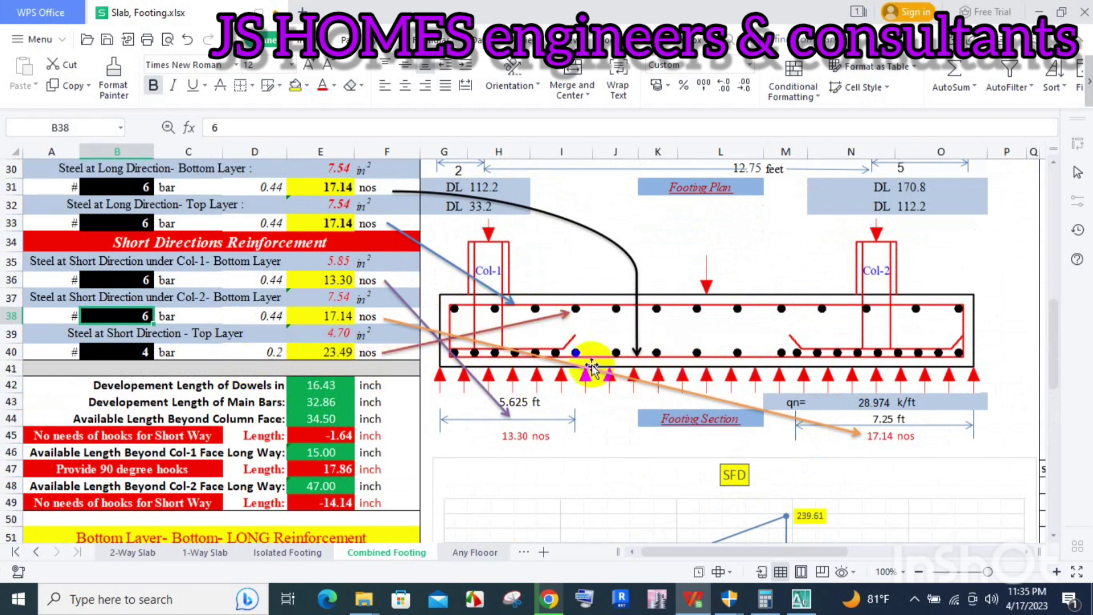
{"action": "scroll", "coordinate": [666, 342], "scroll_direction": "down", "scroll_amount": 1}
{"action": "scroll", "coordinate": [676, 313], "scroll_direction": "down", "scroll_amount": 5}
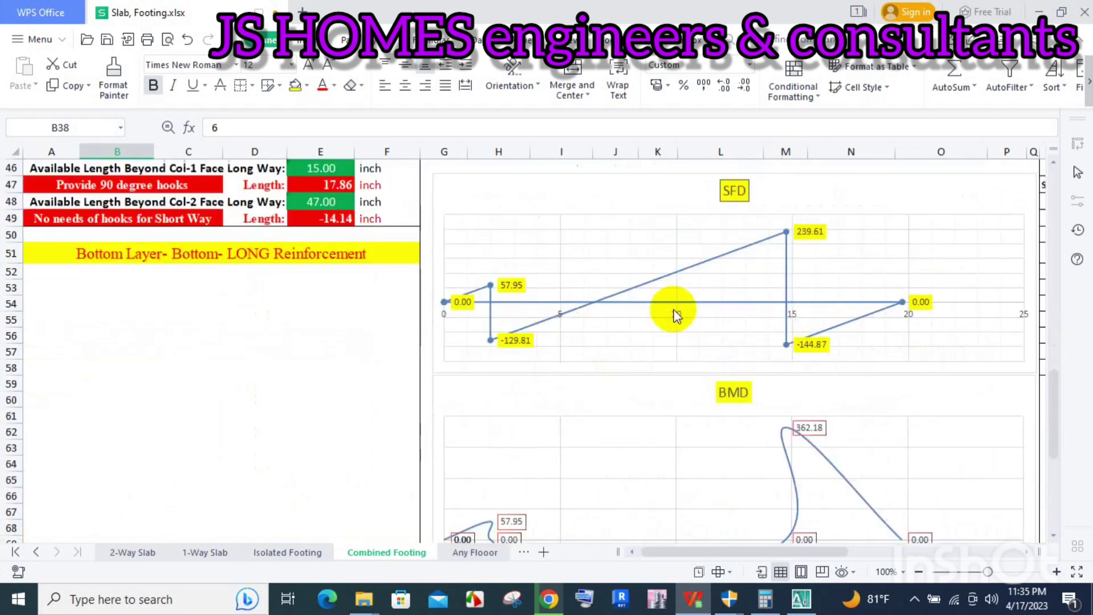
{"action": "scroll", "coordinate": [680, 311], "scroll_direction": "down", "scroll_amount": 3}
{"action": "scroll", "coordinate": [655, 370], "scroll_direction": "down", "scroll_amount": 1}
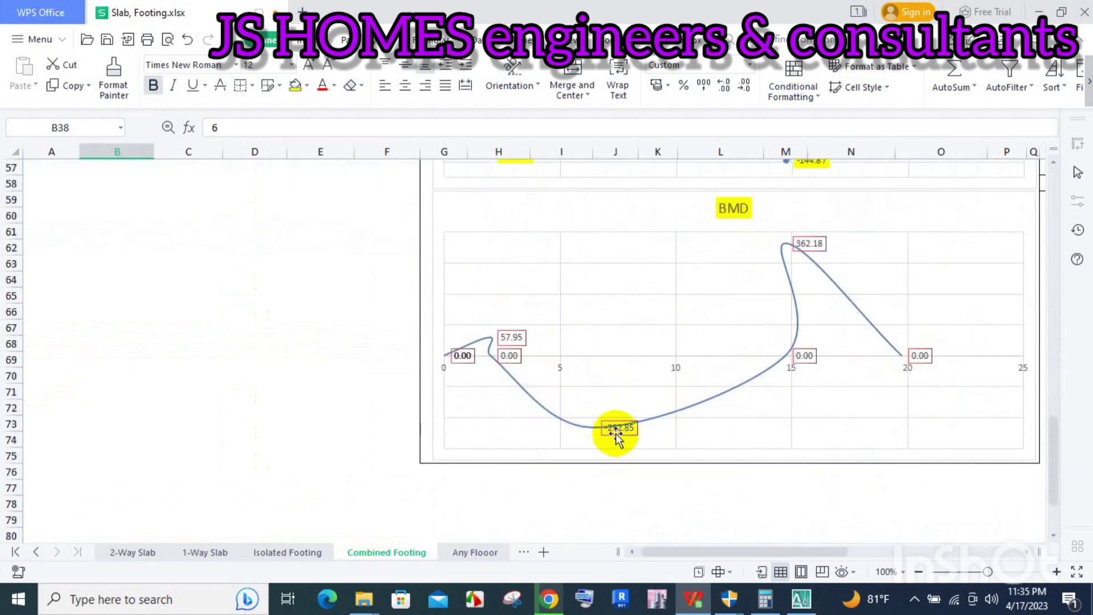
{"action": "scroll", "coordinate": [637, 432], "scroll_direction": "up", "scroll_amount": 4}
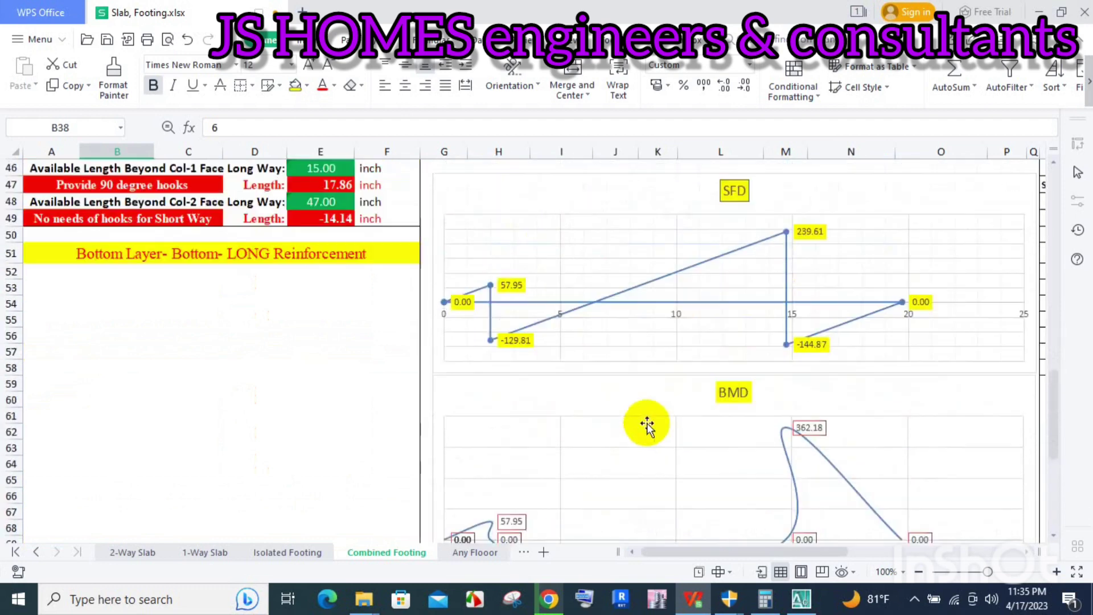
{"action": "scroll", "coordinate": [603, 341], "scroll_direction": "up", "scroll_amount": 3}
{"action": "scroll", "coordinate": [669, 250], "scroll_direction": "up", "scroll_amount": 1}
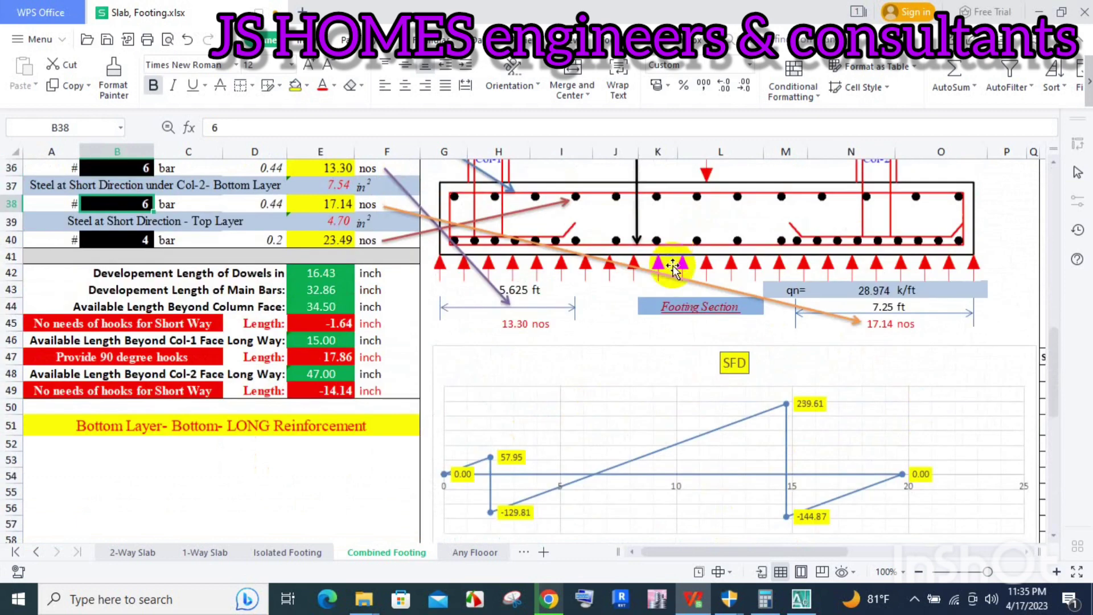
{"action": "scroll", "coordinate": [561, 307], "scroll_direction": "up", "scroll_amount": 2}
{"action": "scroll", "coordinate": [560, 309], "scroll_direction": "up", "scroll_amount": 1}
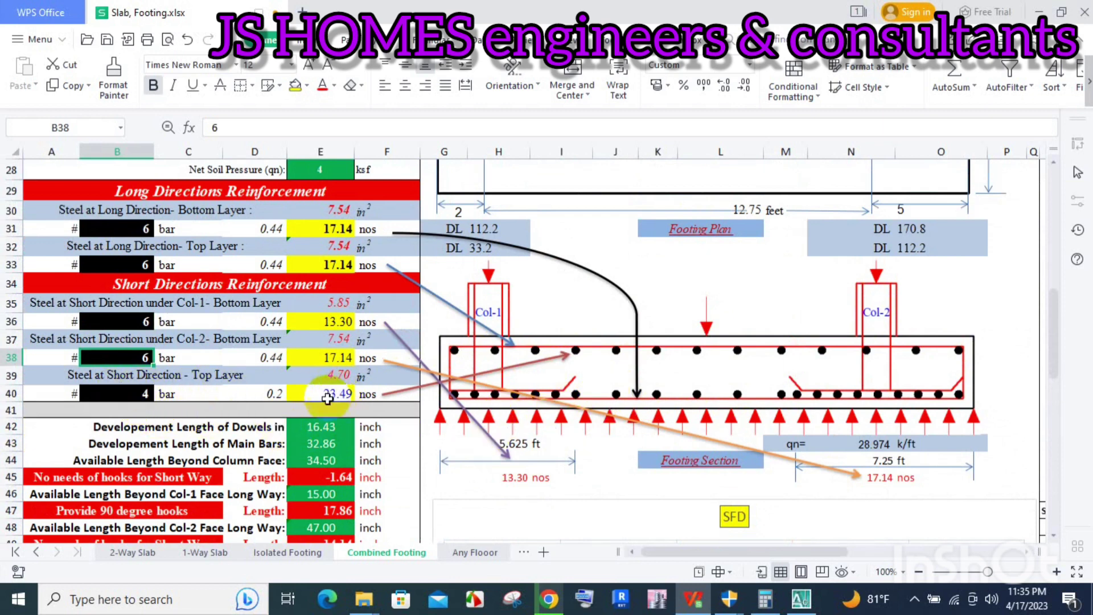
{"action": "scroll", "coordinate": [398, 393], "scroll_direction": "up", "scroll_amount": 1}
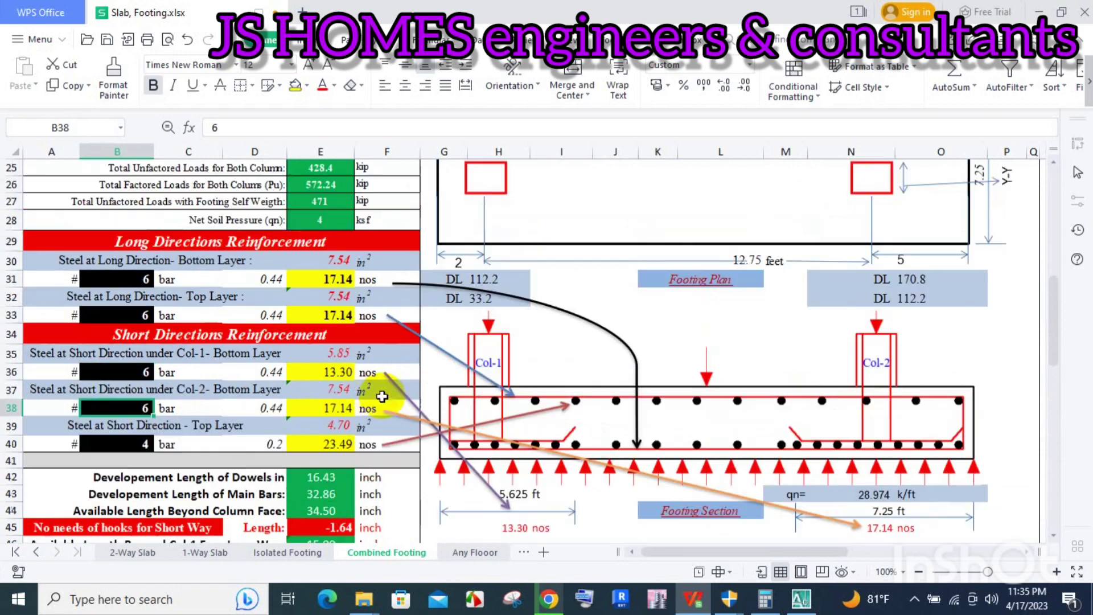
{"action": "scroll", "coordinate": [623, 433], "scroll_direction": "down", "scroll_amount": 2}
{"action": "scroll", "coordinate": [535, 418], "scroll_direction": "up", "scroll_amount": 3}
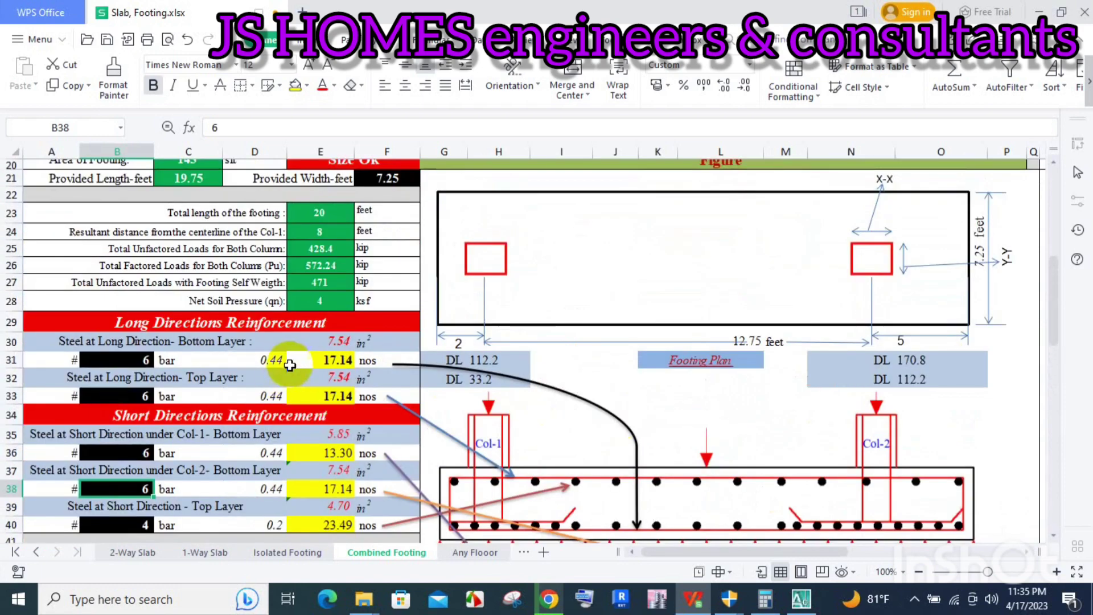
{"action": "scroll", "coordinate": [291, 365], "scroll_direction": "up", "scroll_amount": 3}
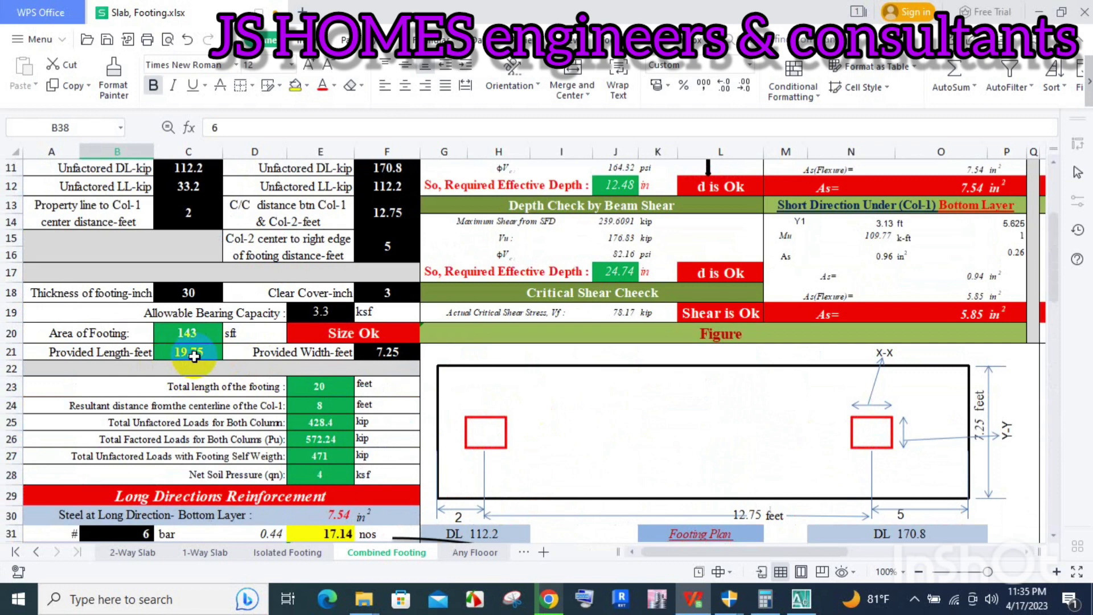
{"action": "scroll", "coordinate": [384, 325], "scroll_direction": "down", "scroll_amount": 2}
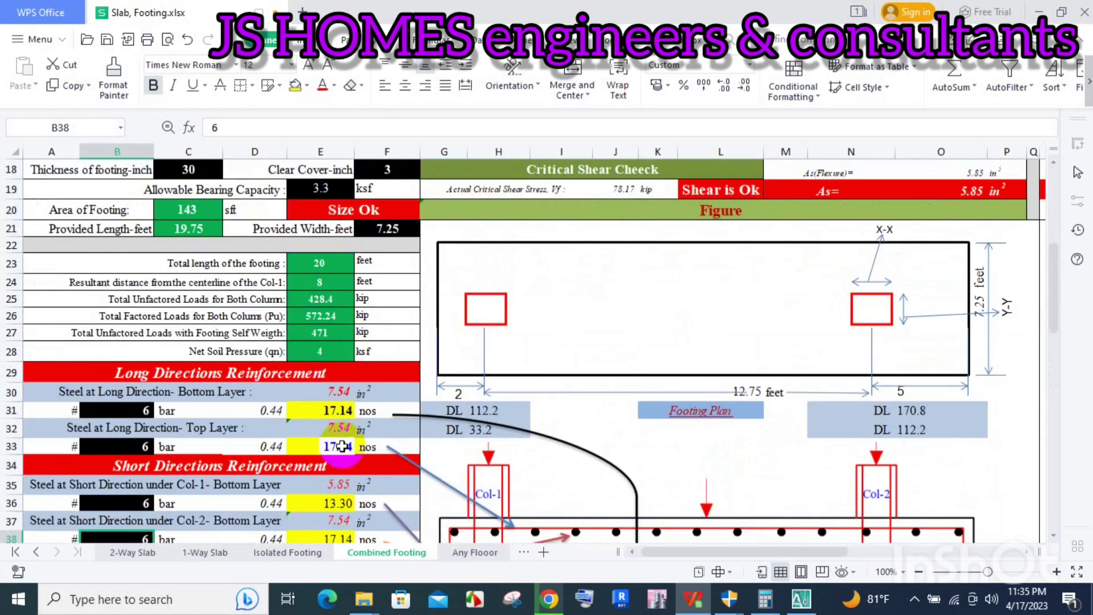
{"action": "scroll", "coordinate": [370, 451], "scroll_direction": "down", "scroll_amount": 1}
{"action": "scroll", "coordinate": [342, 456], "scroll_direction": "down", "scroll_amount": 2}
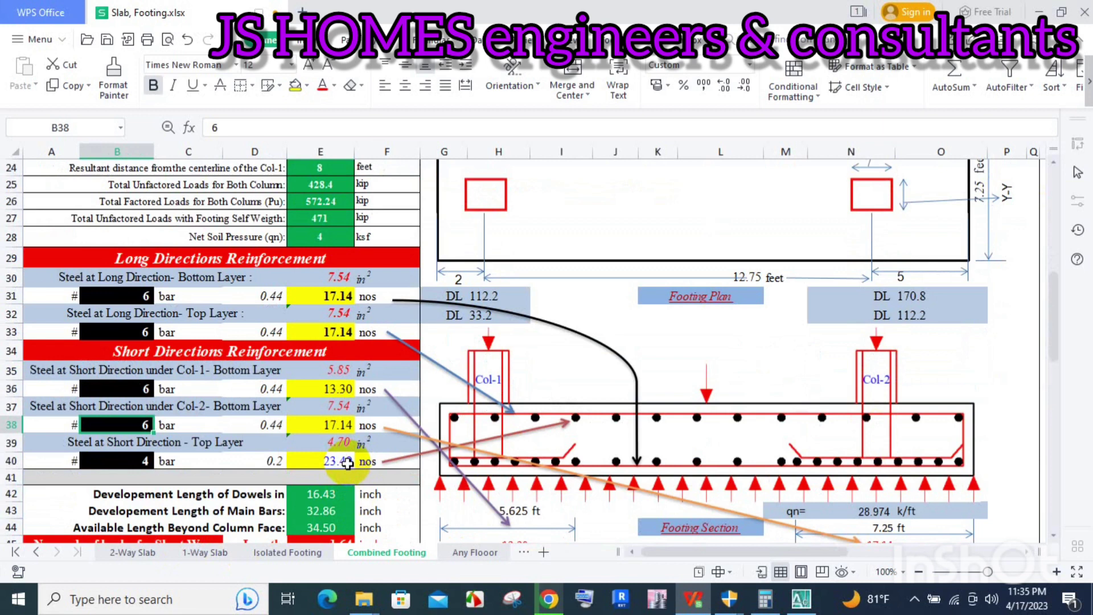
Step: Set the short-direction top bar in B40 to #3, giving 0.11 area and 42.71 bars
{"action": "left_click", "coordinate": [141, 460]}
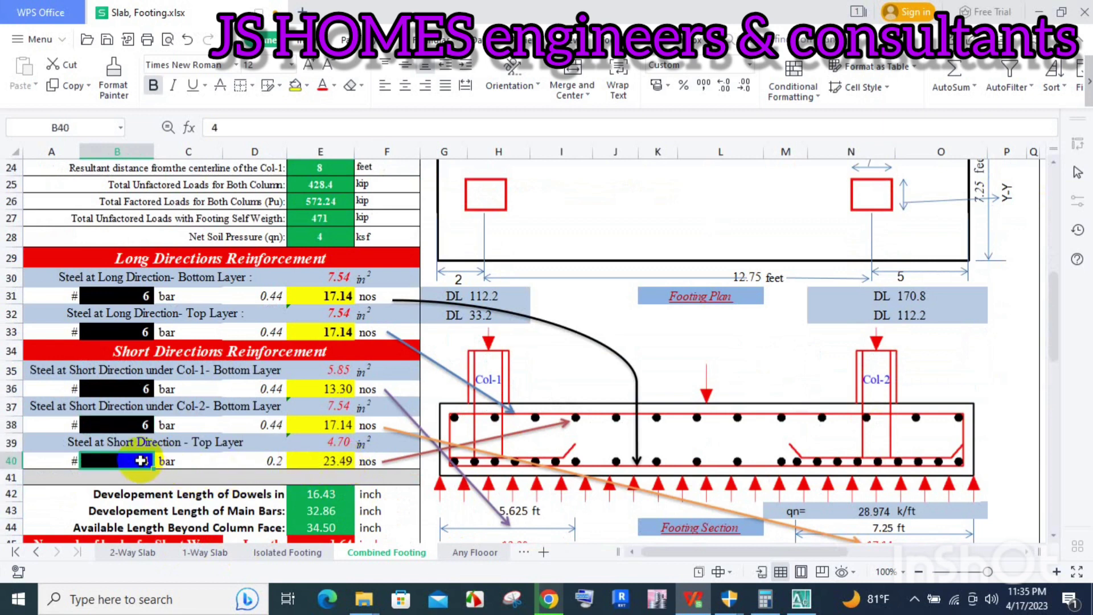
{"action": "type", "text": "3"}
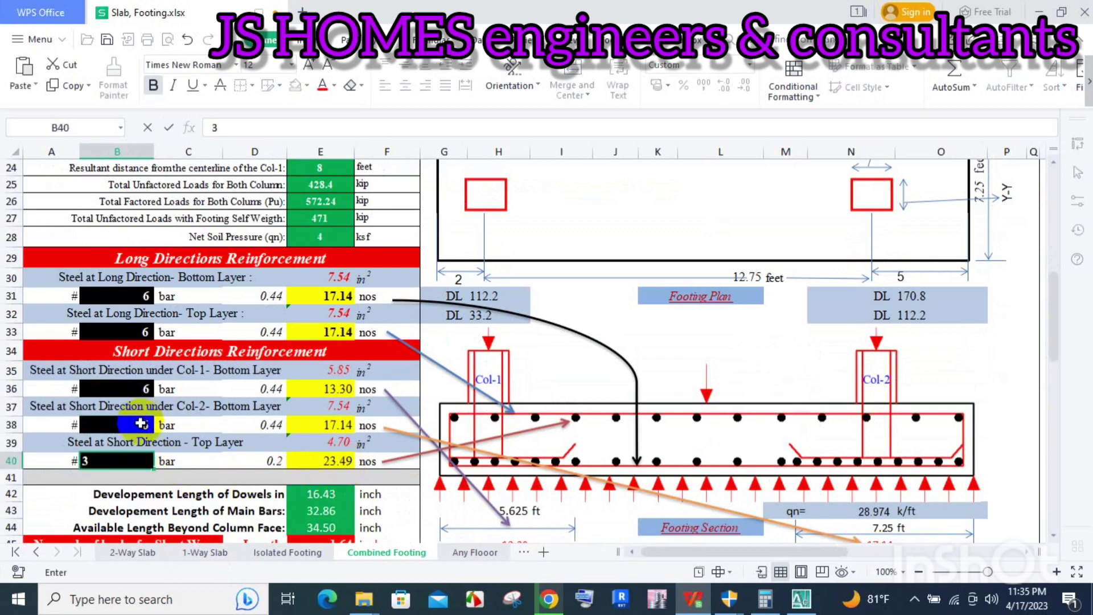
{"action": "left_click", "coordinate": [141, 423]}
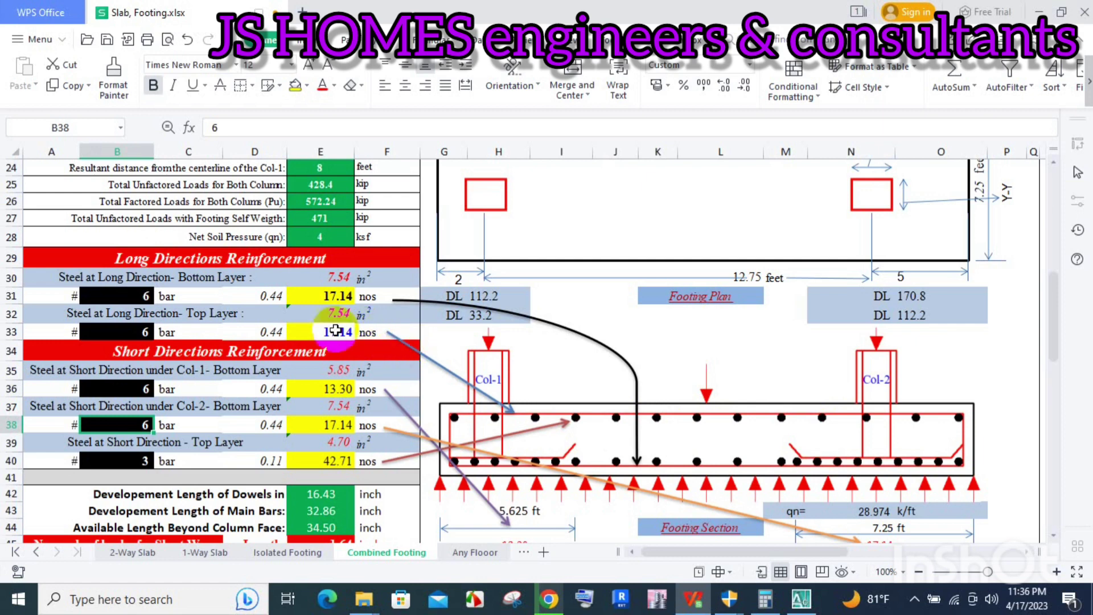
{"action": "left_click", "coordinate": [144, 331]}
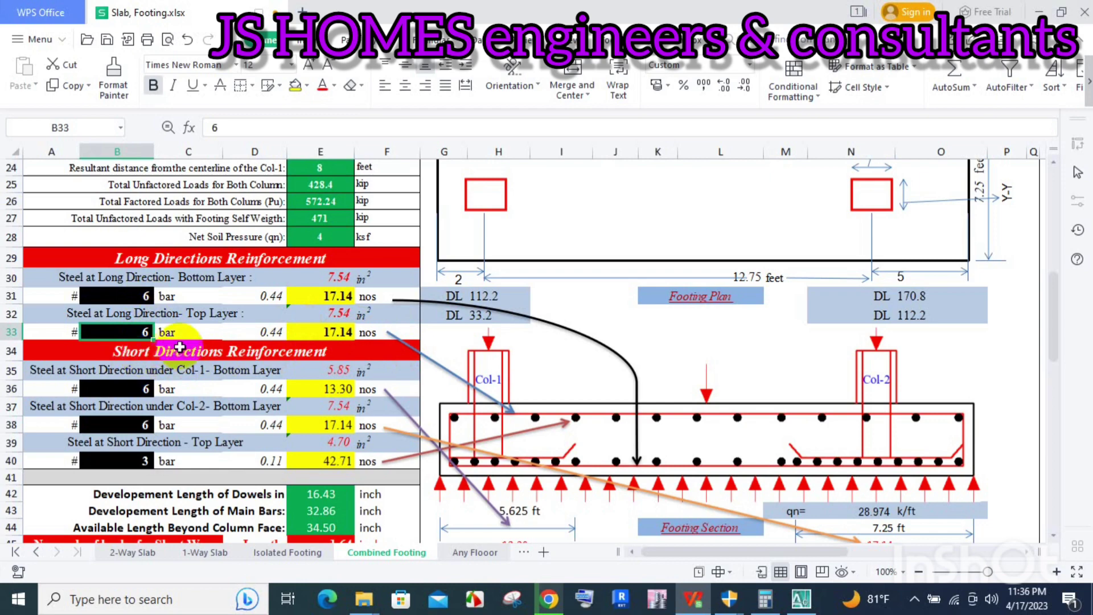
{"action": "scroll", "coordinate": [333, 379], "scroll_direction": "down", "scroll_amount": 2}
{"action": "scroll", "coordinate": [333, 382], "scroll_direction": "down", "scroll_amount": 2}
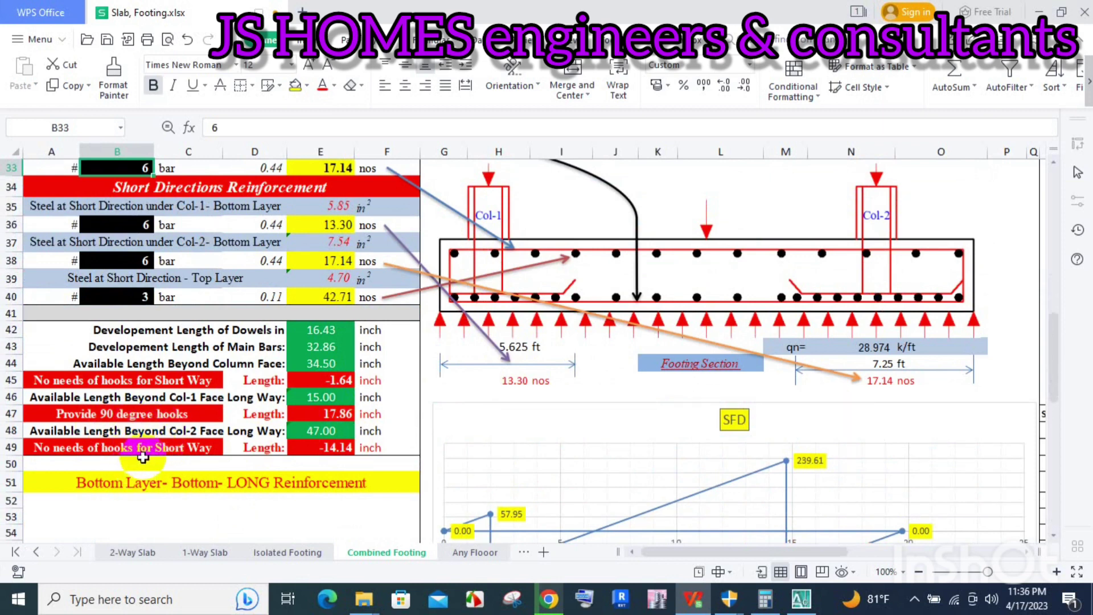
Step: Replace 'Short' with 'Long' in the hook-check formulas of A47 and A49
{"action": "left_click", "coordinate": [146, 416]}
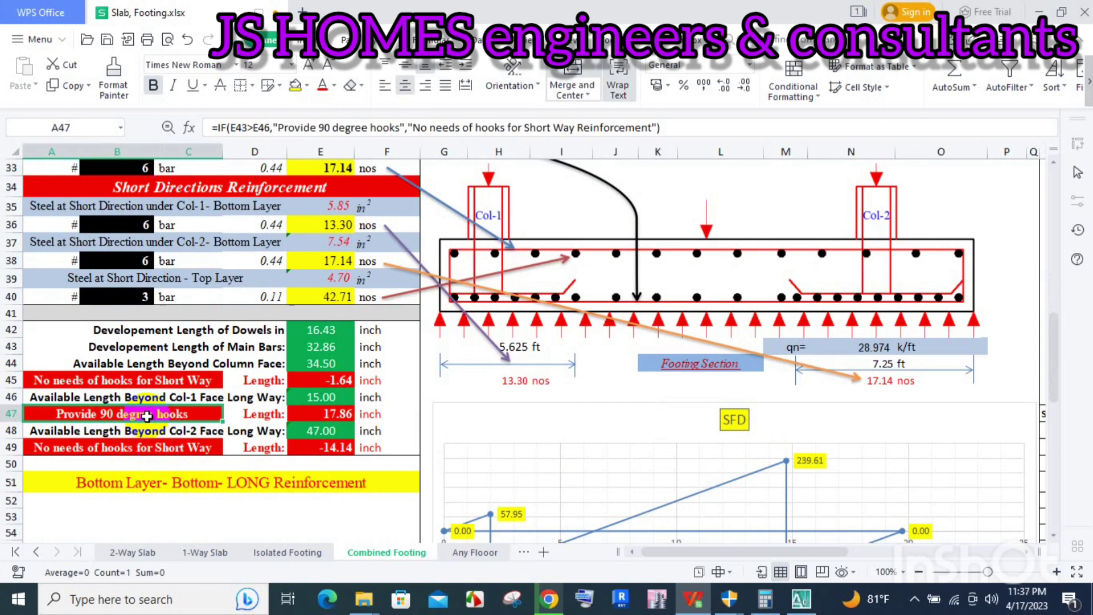
{"action": "left_click", "coordinate": [142, 378]}
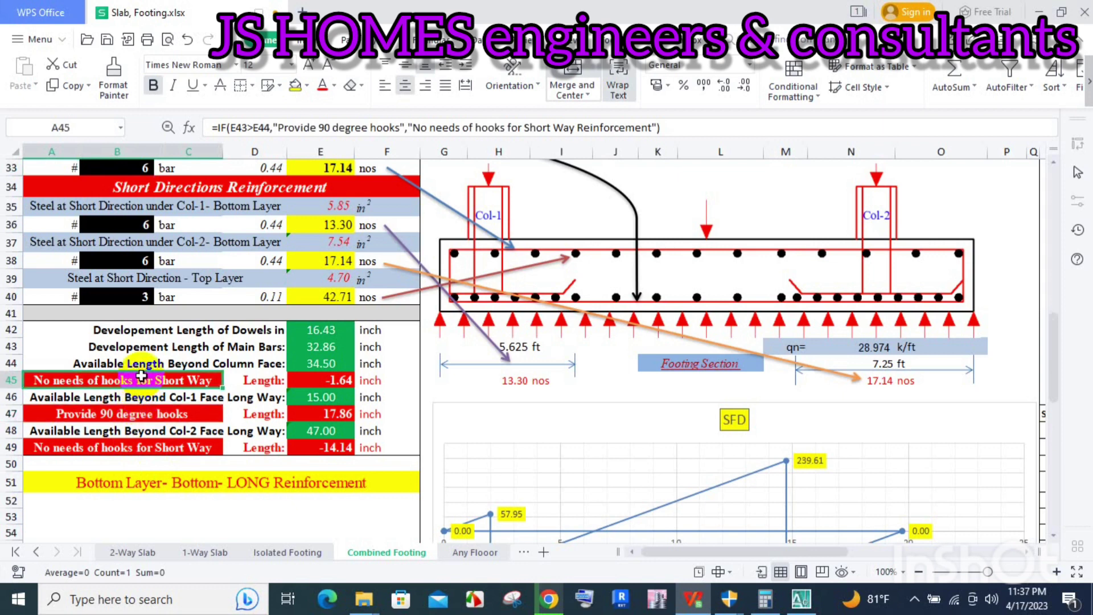
{"action": "left_click", "coordinate": [166, 418]}
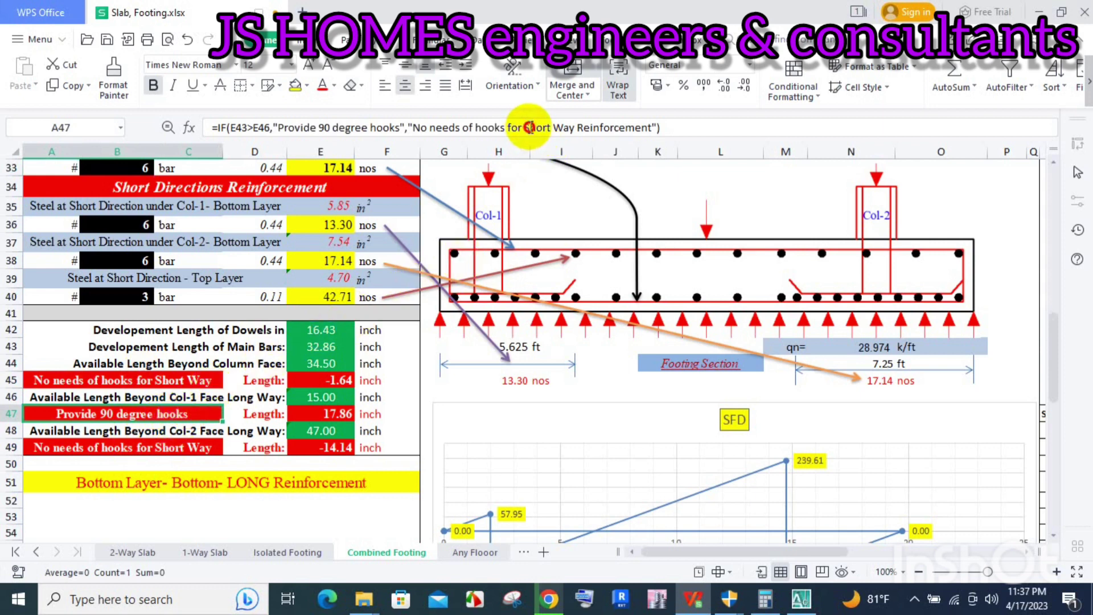
{"action": "left_click_drag", "start_coordinate": [525, 127], "coordinate": [560, 141]}
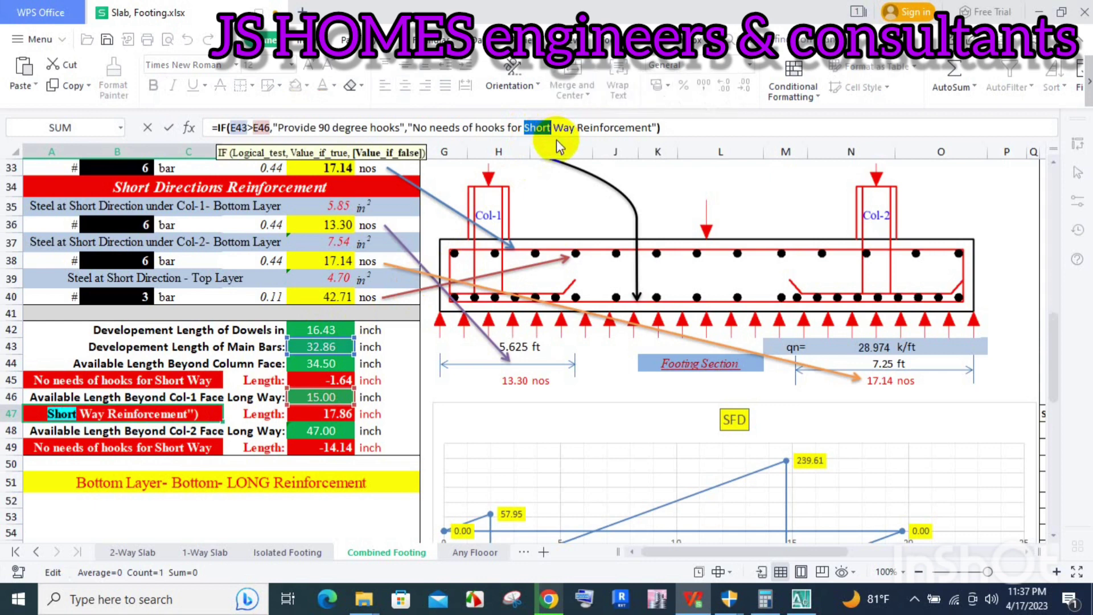
{"action": "type", "text": "Long"}
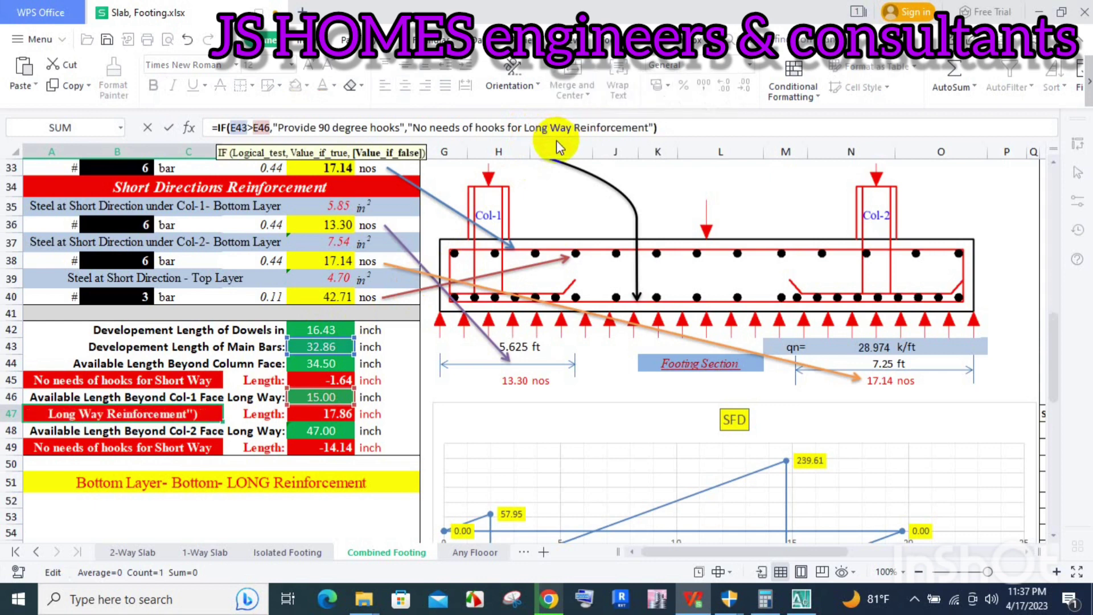
{"action": "key", "text": "Return"}
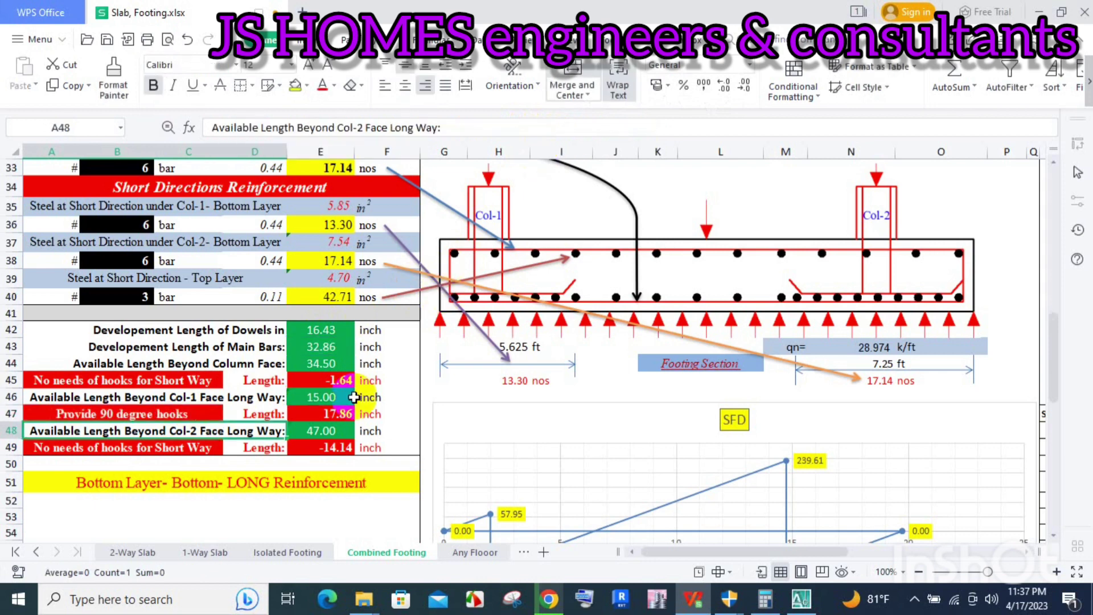
{"action": "left_click", "coordinate": [186, 450]}
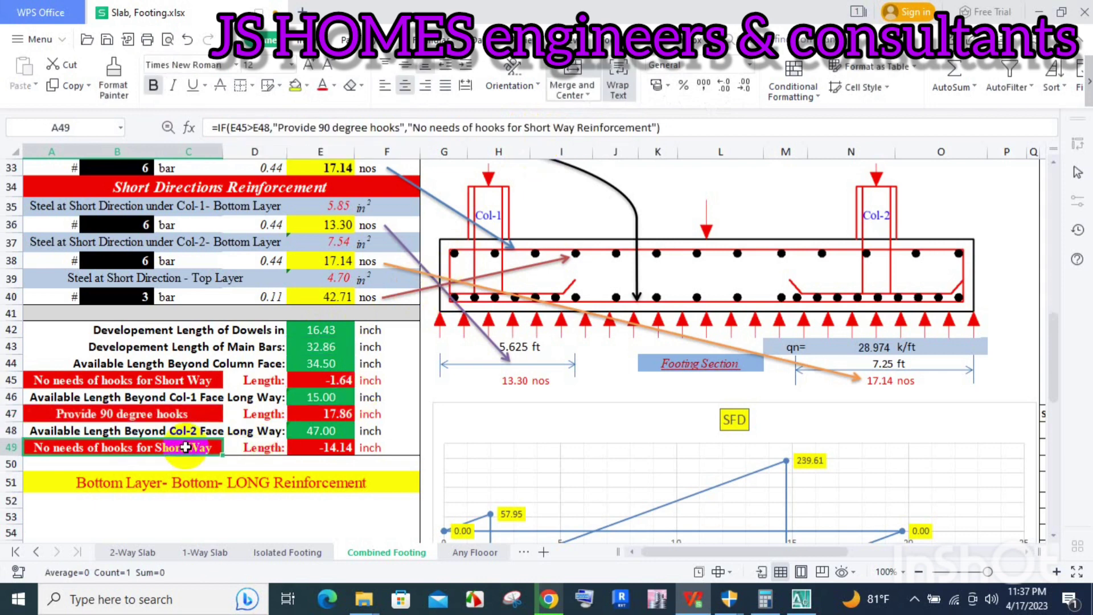
{"action": "left_click", "coordinate": [525, 128]}
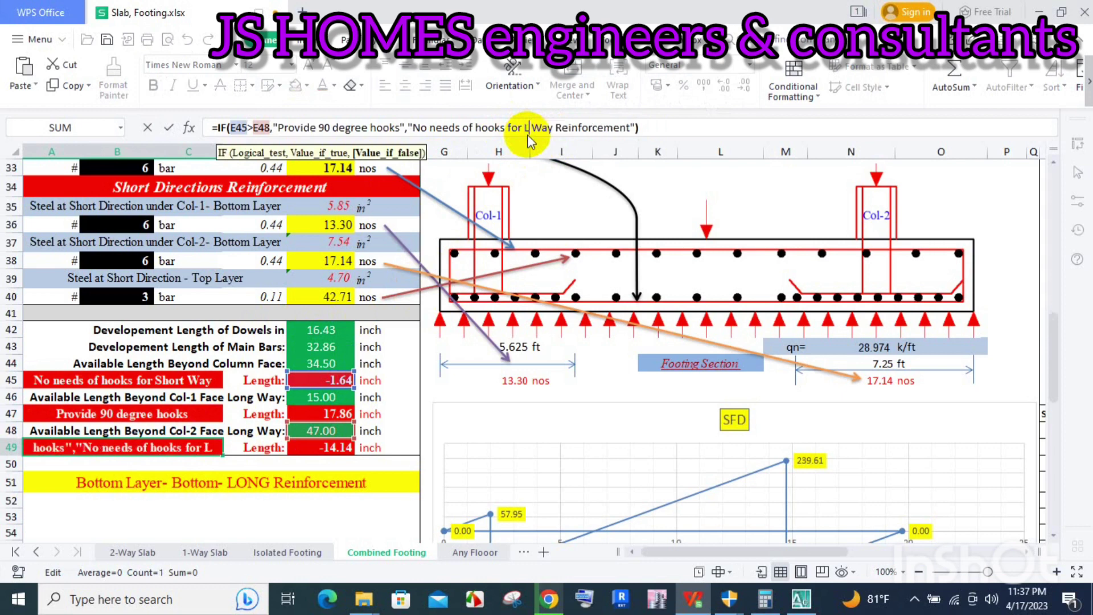
{"action": "type", "text": "Long"}
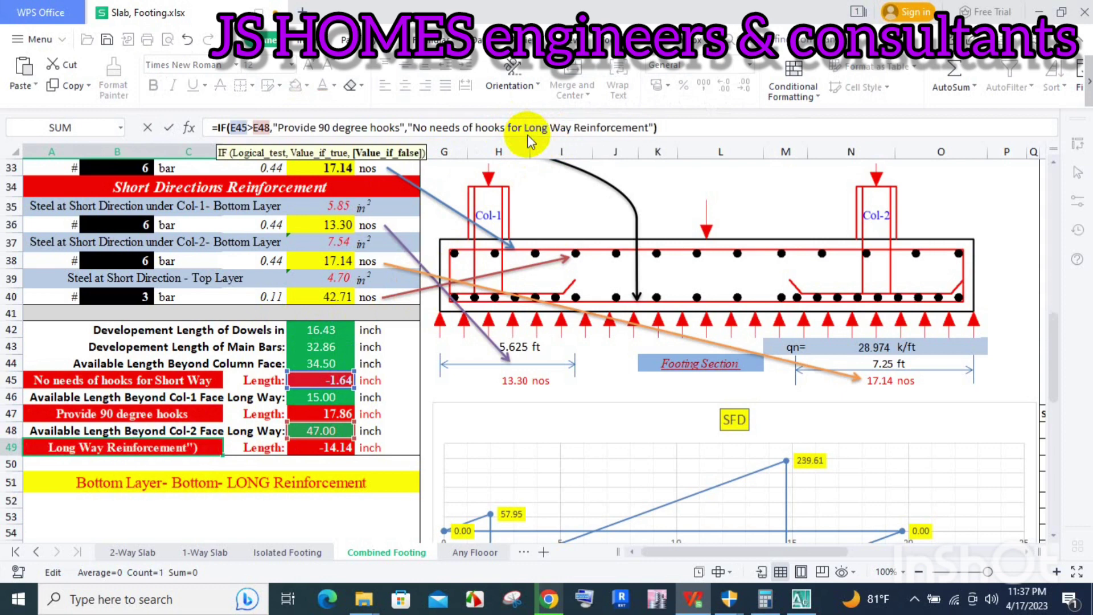
{"action": "key", "text": "Return"}
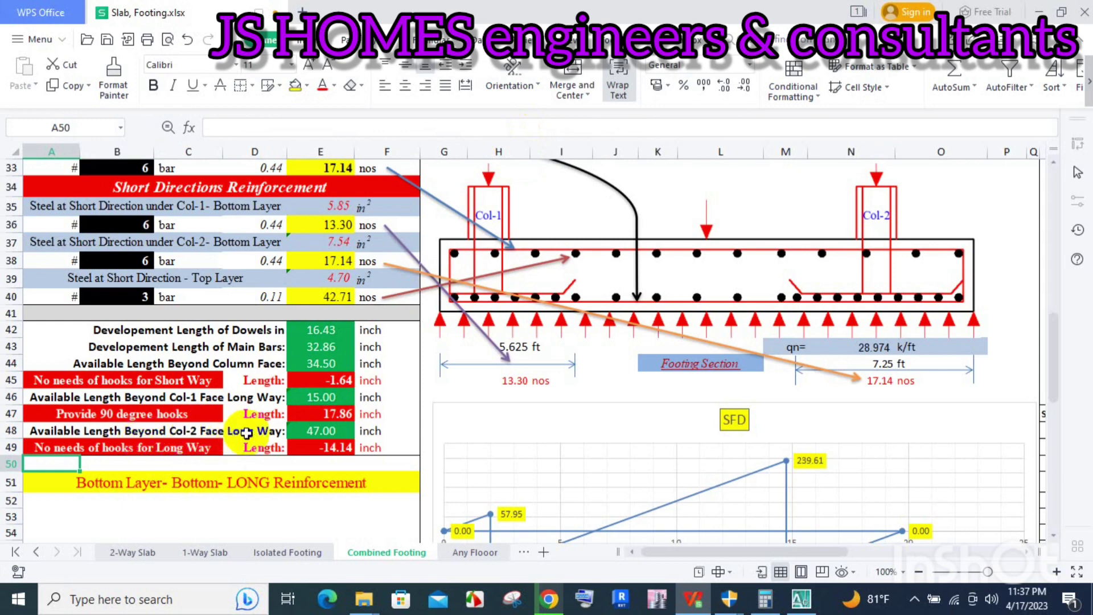
{"action": "left_click", "coordinate": [959, 295]}
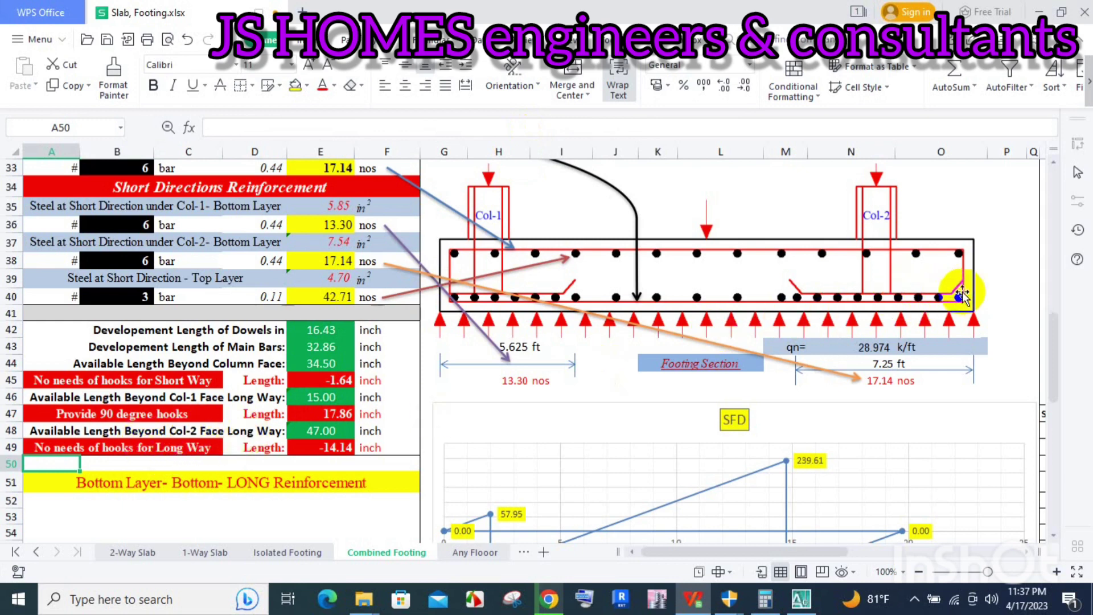
{"action": "left_click", "coordinate": [835, 308]}
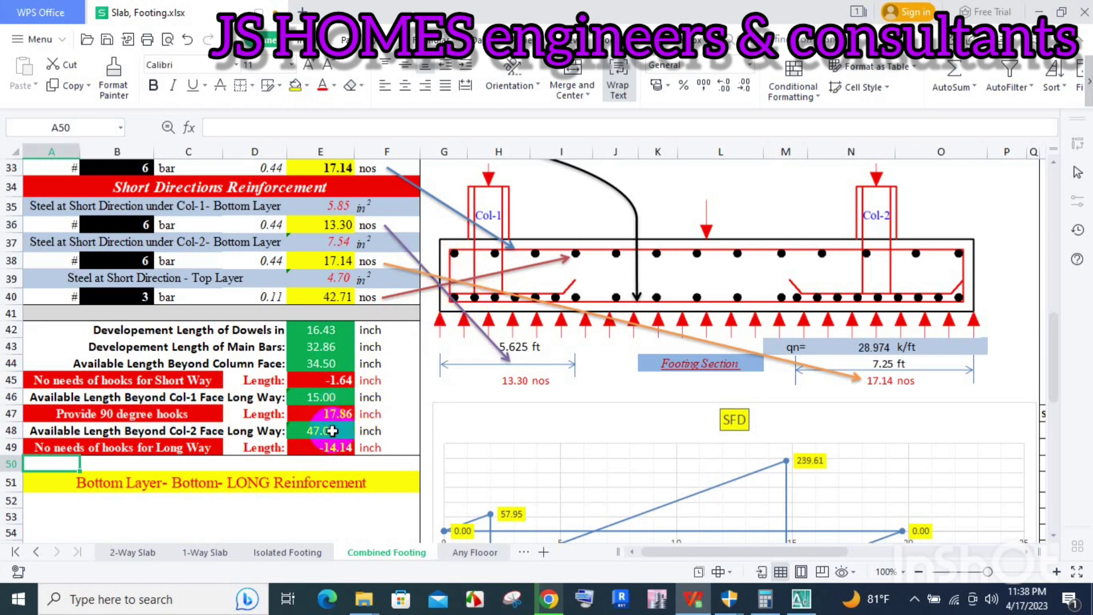
{"action": "left_click", "coordinate": [453, 272]}
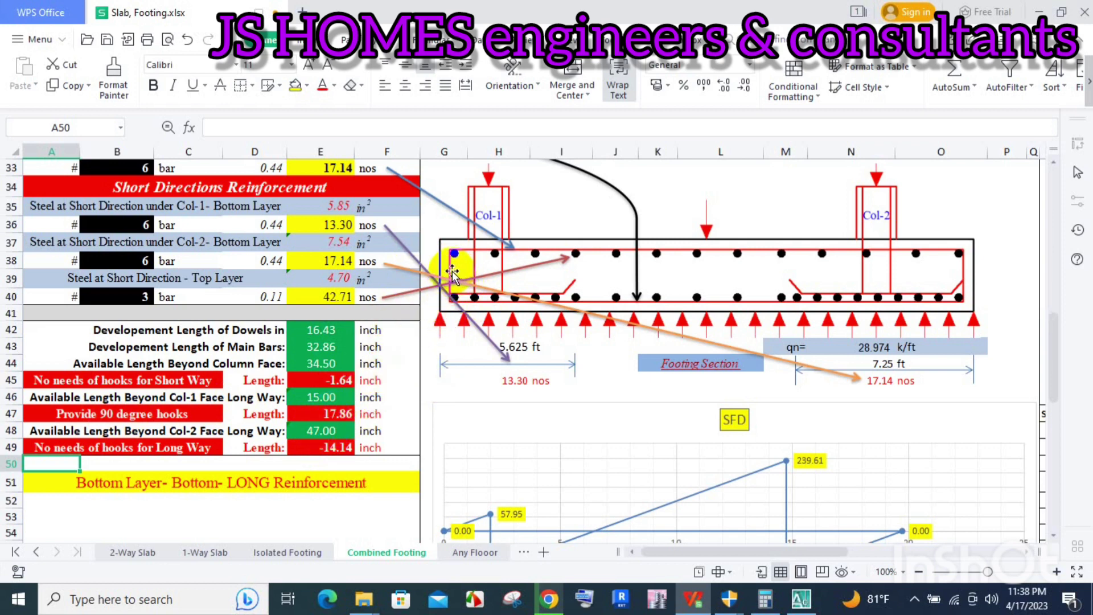
{"action": "left_click", "coordinate": [959, 273]}
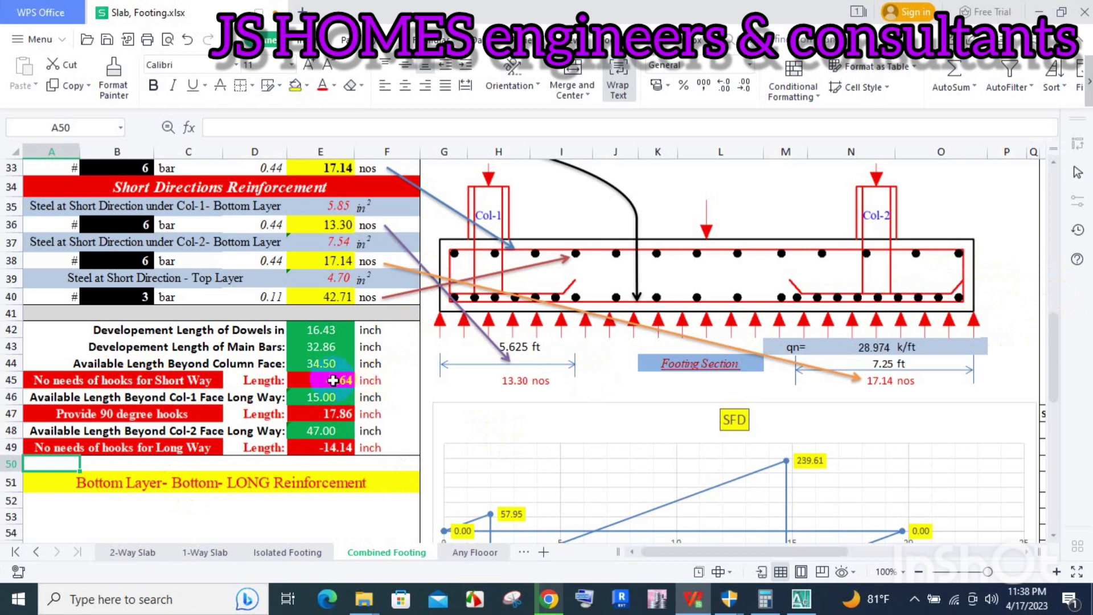
{"action": "left_click", "coordinate": [152, 487]}
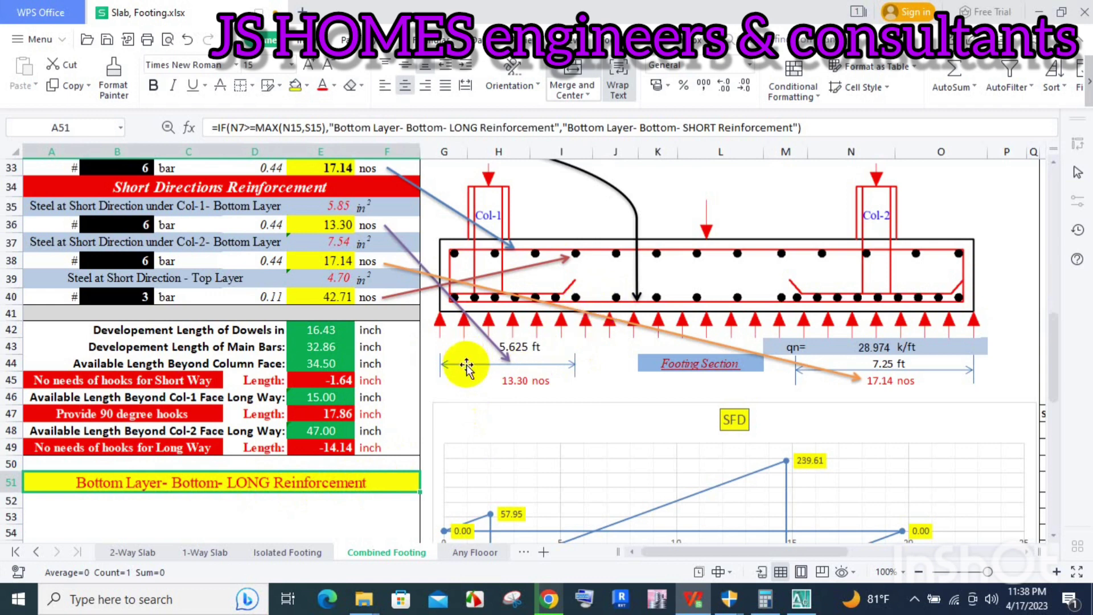
Step: Move the selected bottom bar dots in the footing section drawing slightly to the right
{"action": "scroll", "coordinate": [394, 420], "scroll_direction": "up", "scroll_amount": 2}
{"action": "scroll", "coordinate": [390, 378], "scroll_direction": "up", "scroll_amount": 1}
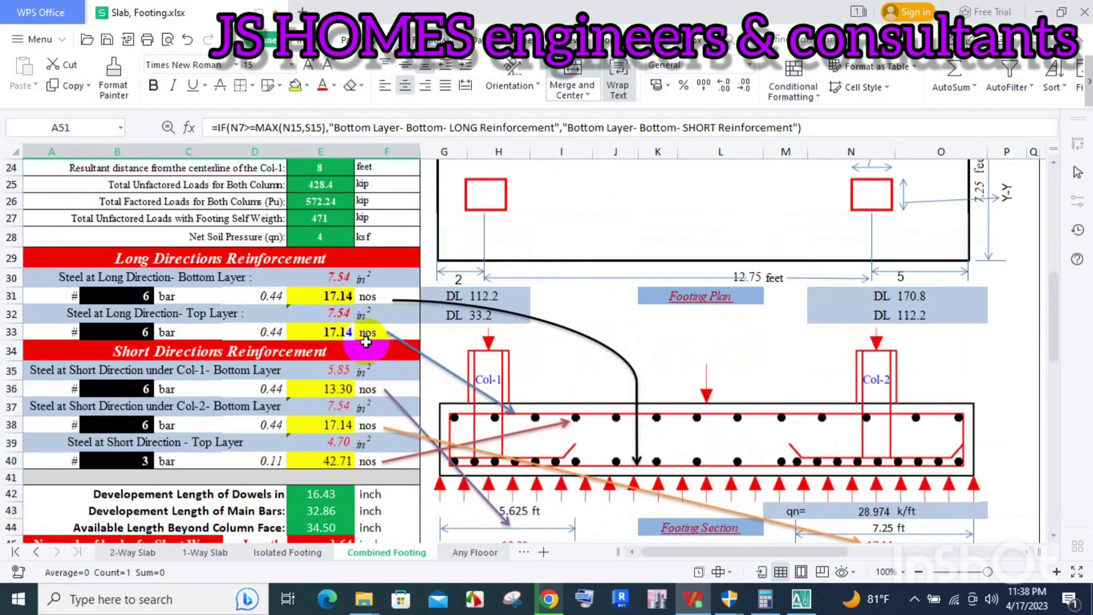
{"action": "scroll", "coordinate": [346, 327], "scroll_direction": "up", "scroll_amount": 2}
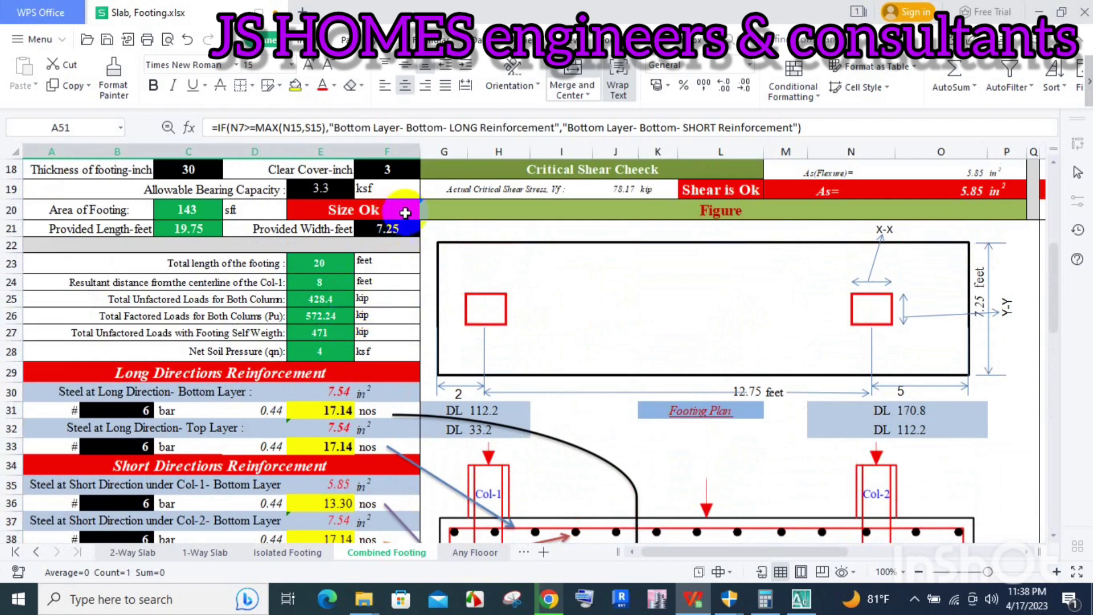
{"action": "scroll", "coordinate": [447, 256], "scroll_direction": "down", "scroll_amount": 2}
{"action": "scroll", "coordinate": [578, 398], "scroll_direction": "down", "scroll_amount": 1}
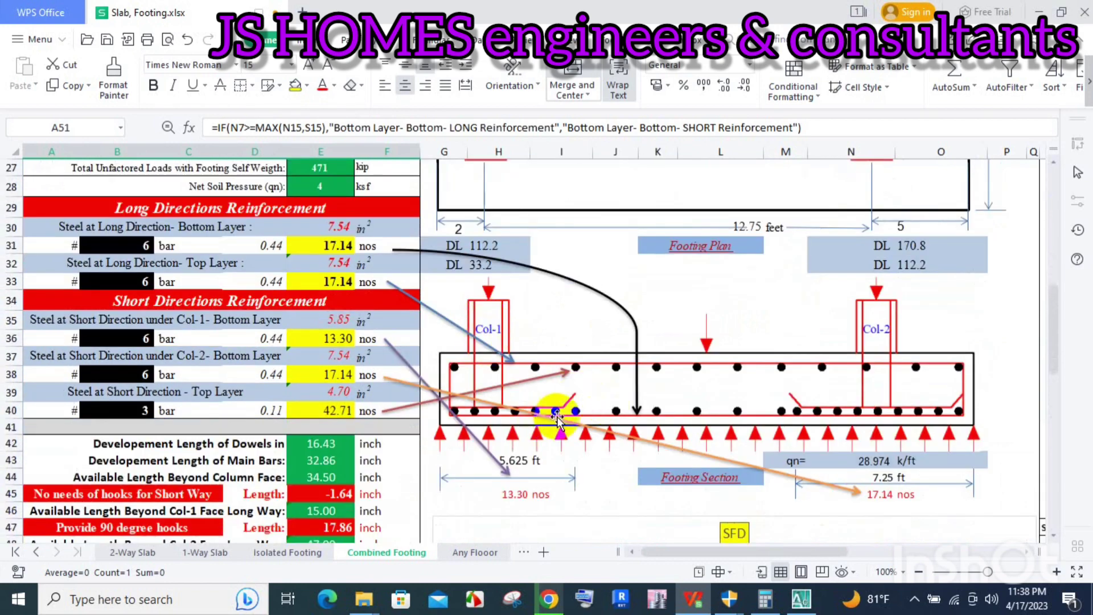
{"action": "left_click_drag", "start_coordinate": [575, 419], "coordinate": [602, 410]}
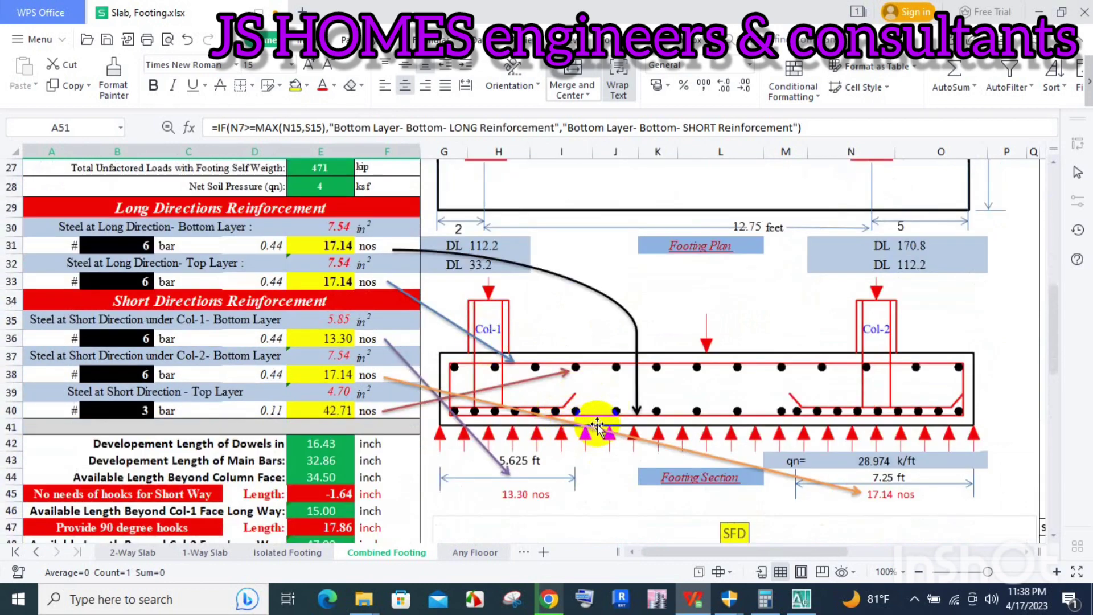
Step: Scroll through the sheet's charts to review the combined footing bending moment diagram
{"action": "scroll", "coordinate": [599, 402], "scroll_direction": "up", "scroll_amount": 2}
{"action": "scroll", "coordinate": [608, 392], "scroll_direction": "up", "scroll_amount": 4}
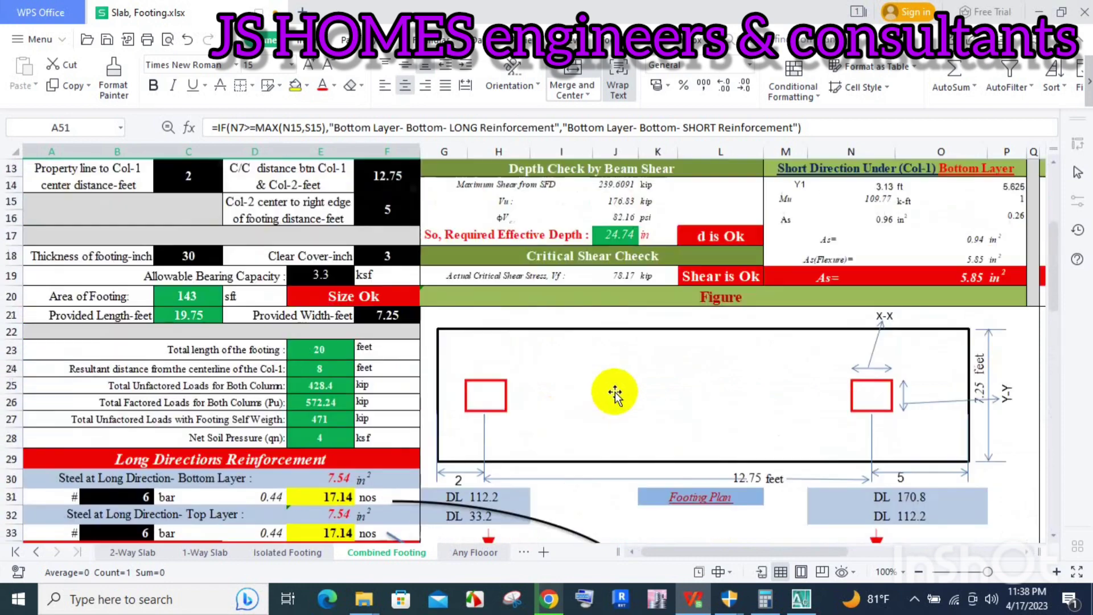
{"action": "scroll", "coordinate": [638, 391], "scroll_direction": "down", "scroll_amount": 8}
{"action": "scroll", "coordinate": [639, 390], "scroll_direction": "down", "scroll_amount": 4}
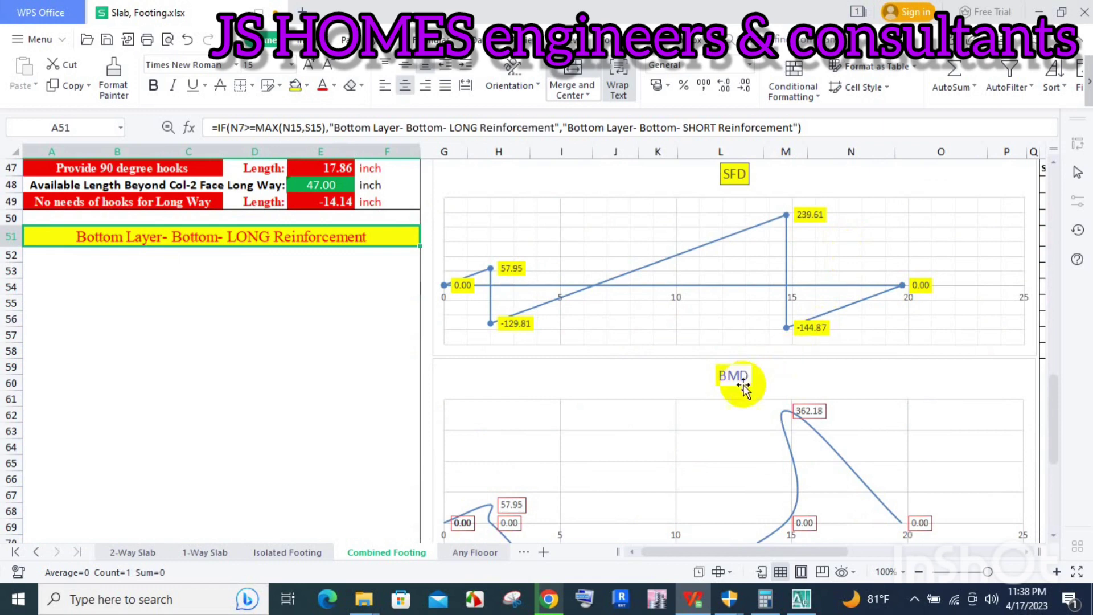
{"action": "scroll", "coordinate": [716, 361], "scroll_direction": "up", "scroll_amount": 6}
{"action": "scroll", "coordinate": [571, 251], "scroll_direction": "up", "scroll_amount": 3}
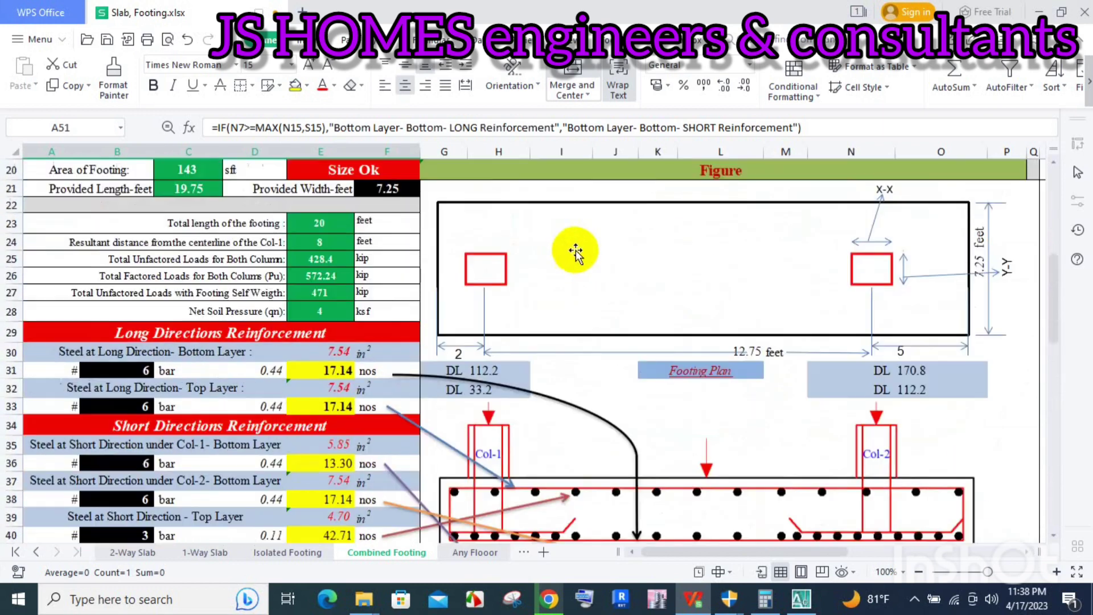
{"action": "scroll", "coordinate": [580, 249], "scroll_direction": "up", "scroll_amount": 2}
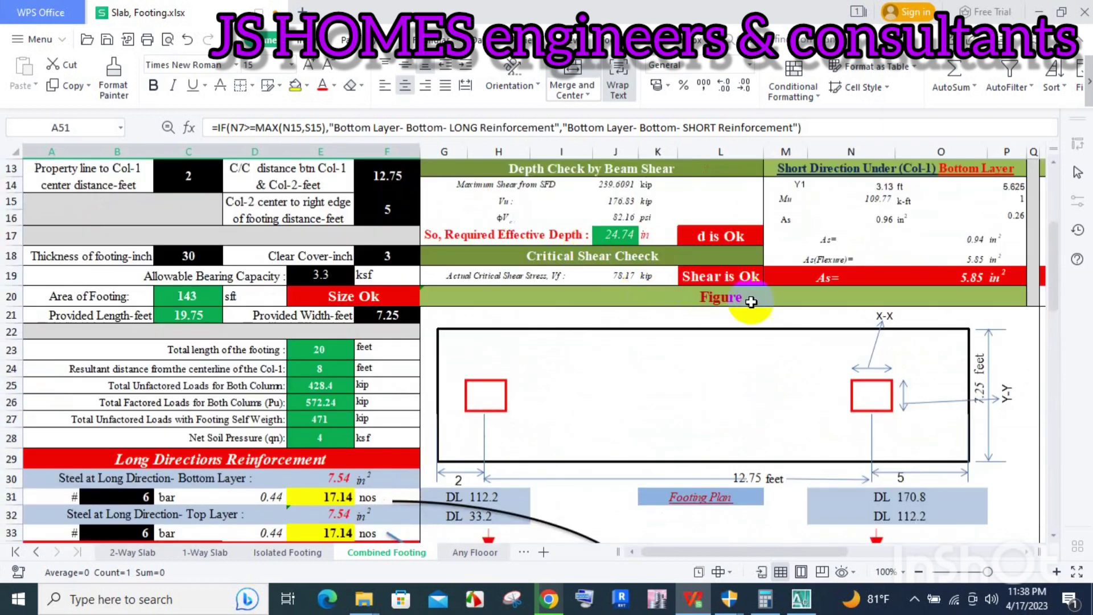
{"action": "scroll", "coordinate": [729, 284], "scroll_direction": "down", "scroll_amount": 4}
{"action": "scroll", "coordinate": [723, 279], "scroll_direction": "down", "scroll_amount": 4}
{"action": "scroll", "coordinate": [726, 285], "scroll_direction": "down", "scroll_amount": 4}
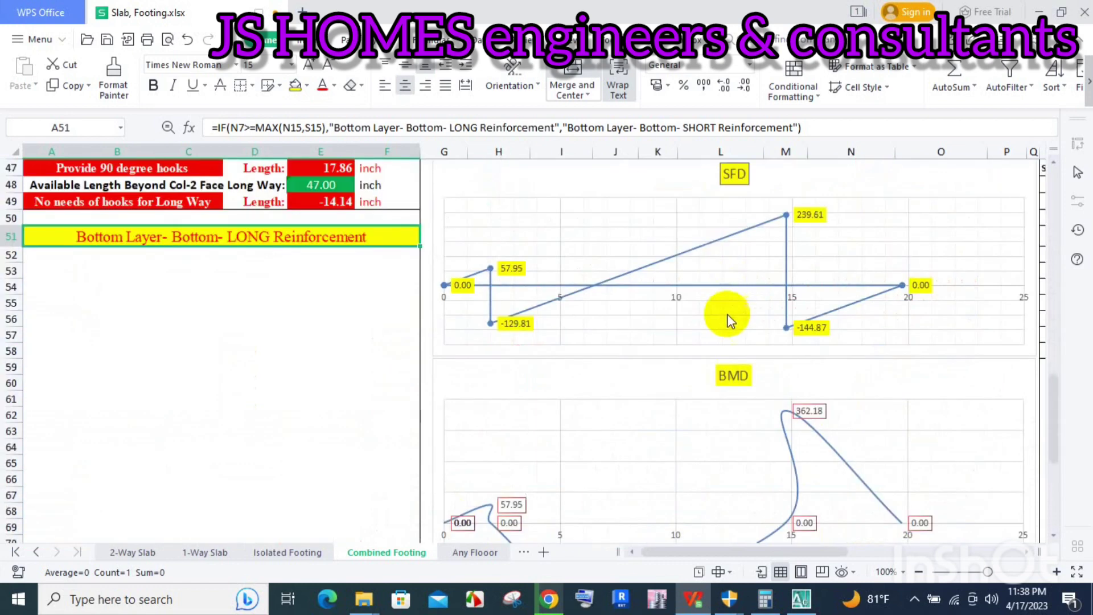
{"action": "scroll", "coordinate": [724, 312], "scroll_direction": "down", "scroll_amount": 3}
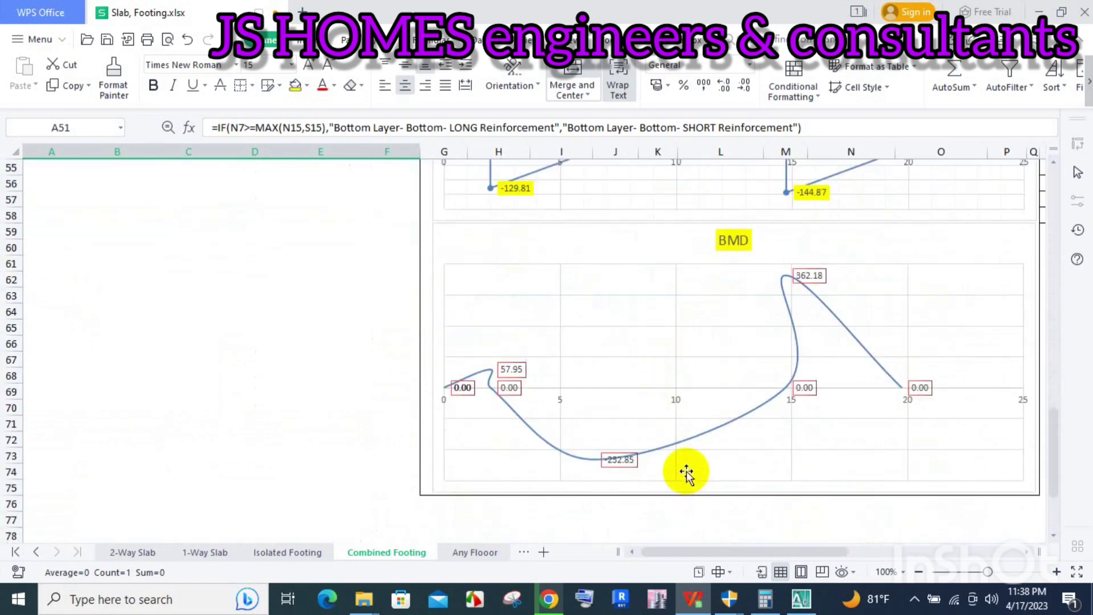
Step: Scroll back up the sheet and reveal the taskbar's hidden icons
{"action": "scroll", "coordinate": [668, 421], "scroll_direction": "up", "scroll_amount": 1}
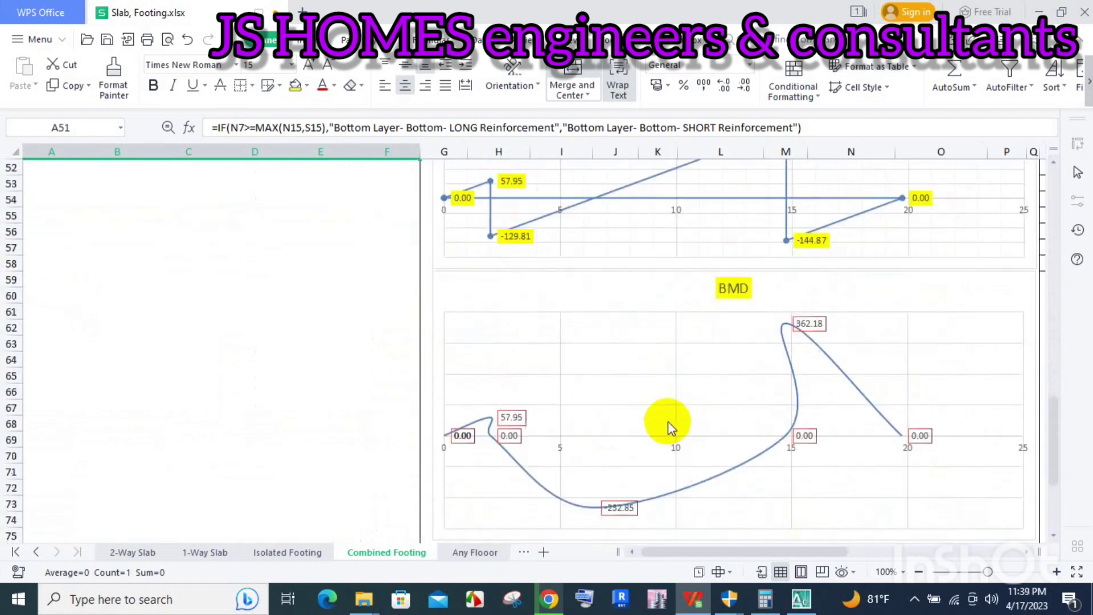
{"action": "scroll", "coordinate": [669, 420], "scroll_direction": "up", "scroll_amount": 3}
{"action": "scroll", "coordinate": [640, 381], "scroll_direction": "up", "scroll_amount": 5}
{"action": "scroll", "coordinate": [630, 361], "scroll_direction": "up", "scroll_amount": 7}
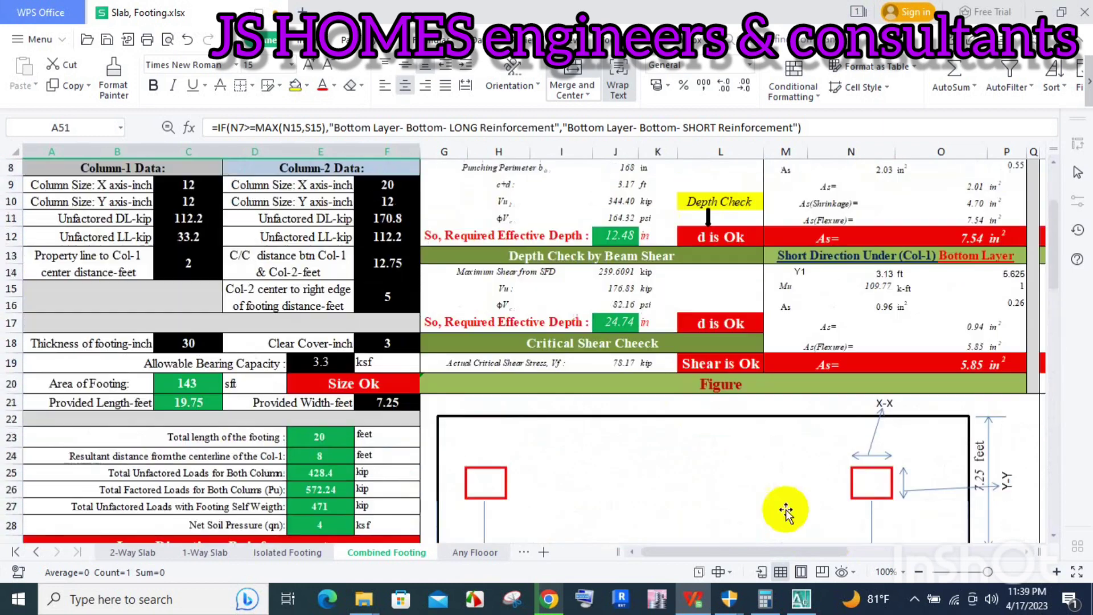
{"action": "left_click", "coordinate": [914, 601]}
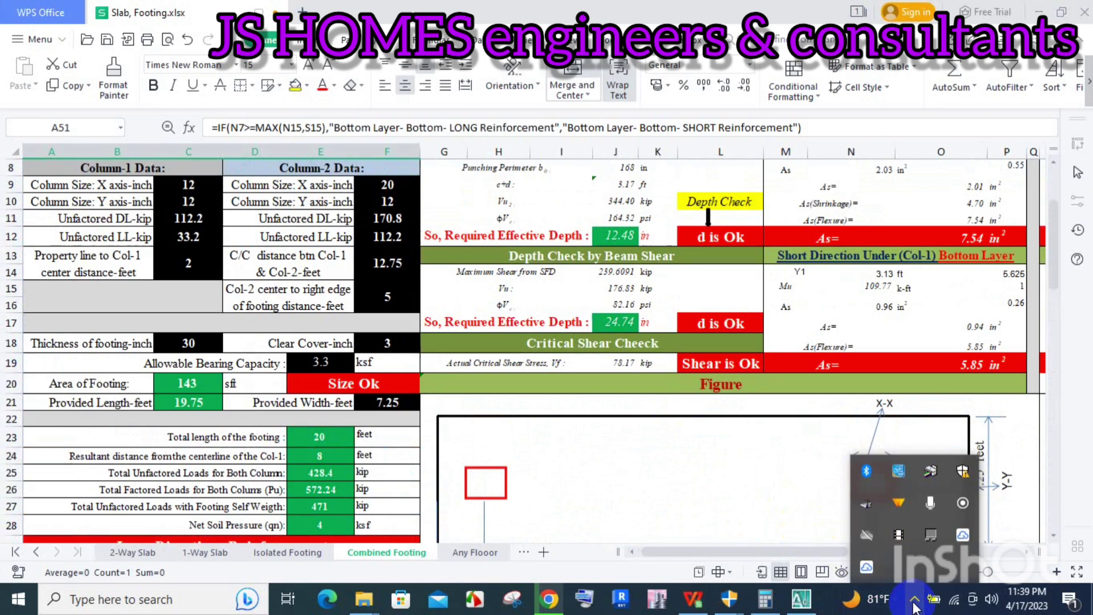